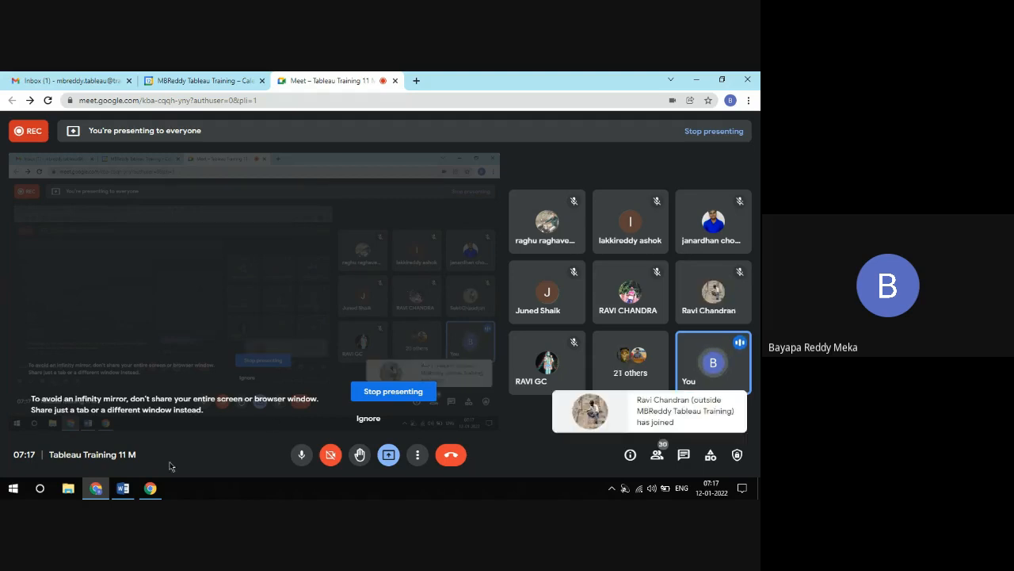
Switch to the blank Word document and enter the title "Tableau UI ( User Interface ) and Navigation"
left_click(124, 489)
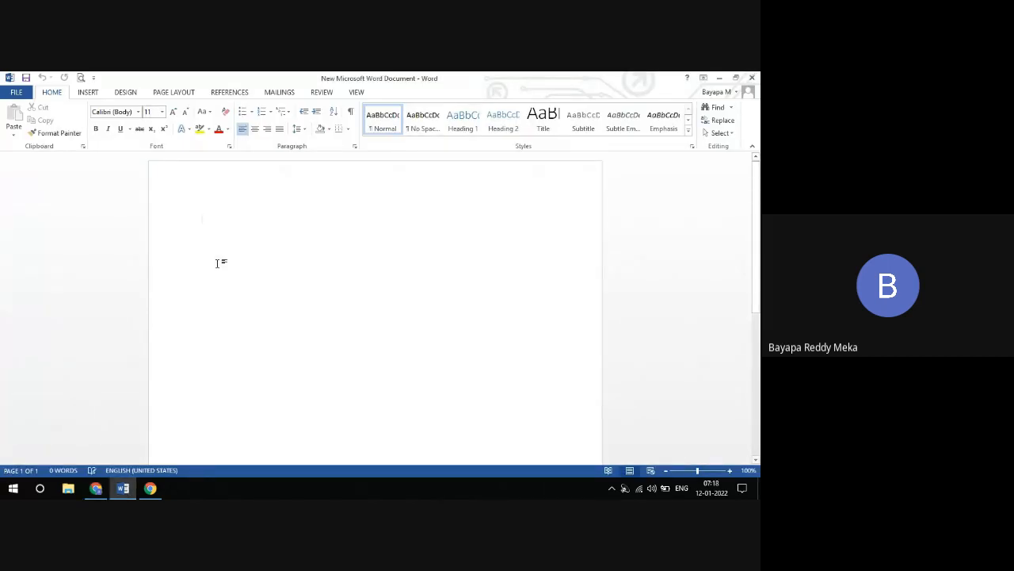
type("Tebl")
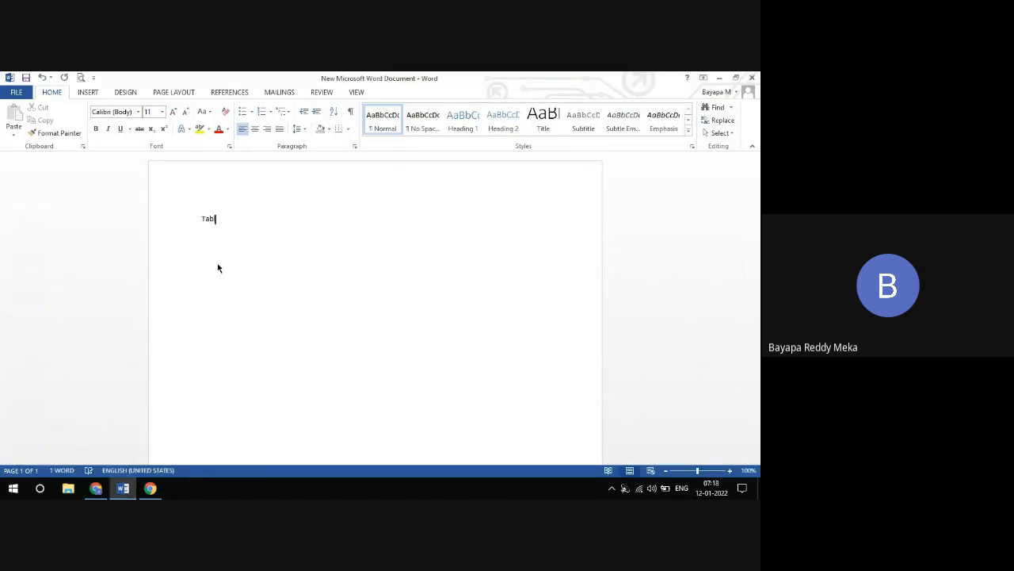
type("eau UI ( User In")
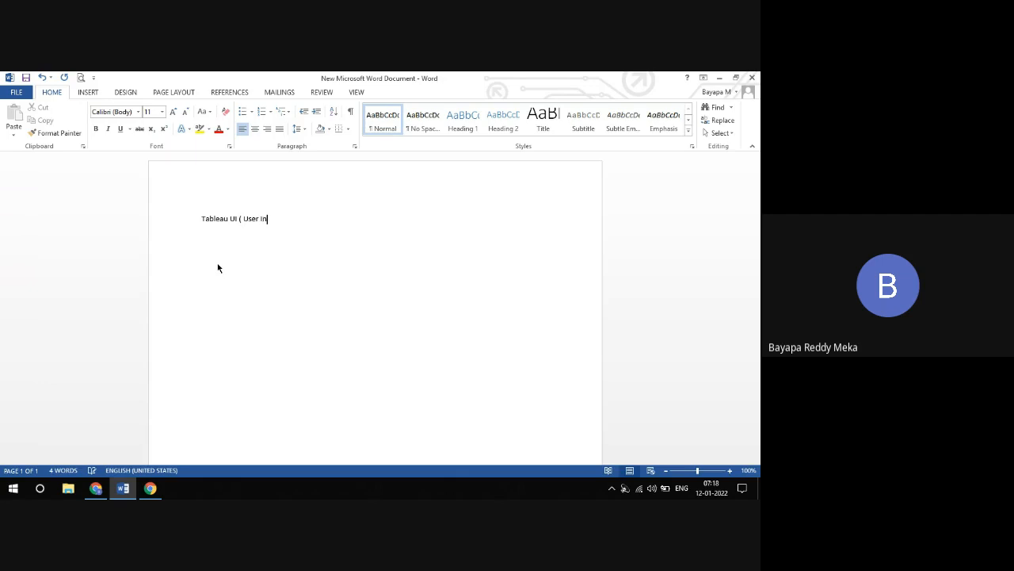
type("terface ))")
key("BackSpace")
type(") and Navigation")
Set the whole title to font size 28 and accept the grammar correction removing the space before "User"
key("ctrl+a")
left_click(161, 111)
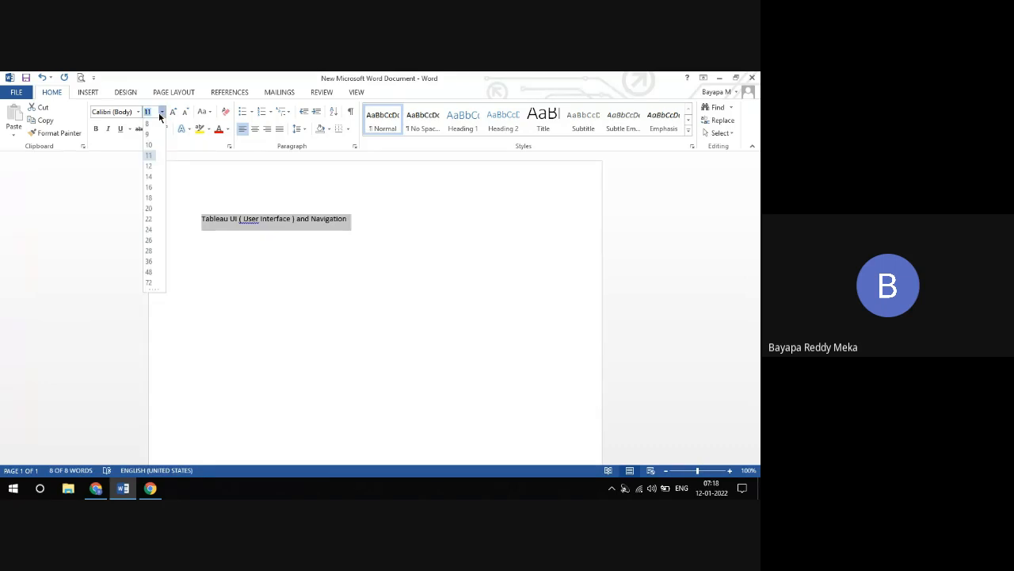
left_click(149, 252)
left_click(306, 255)
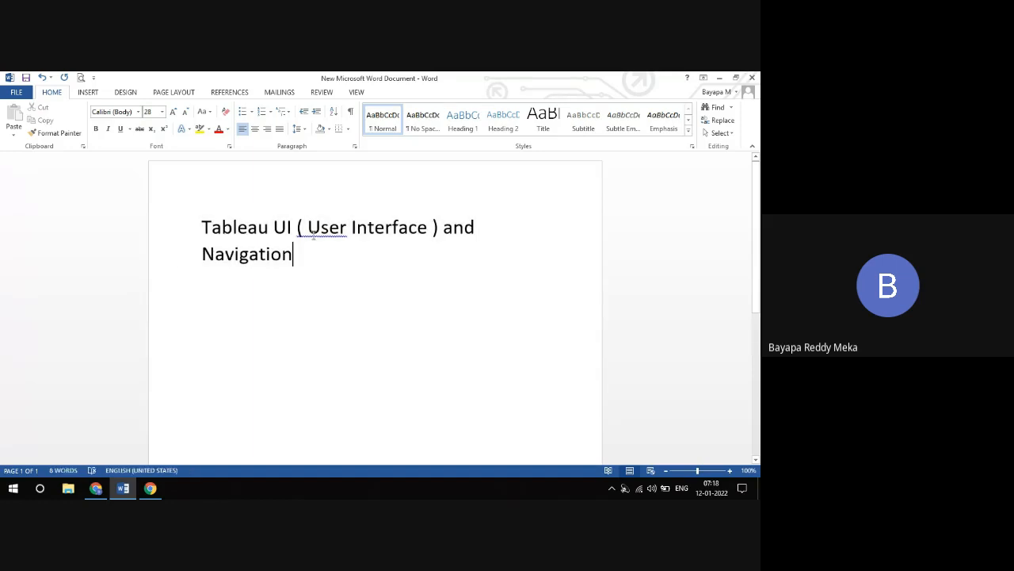
right_click(314, 238)
left_click(373, 246)
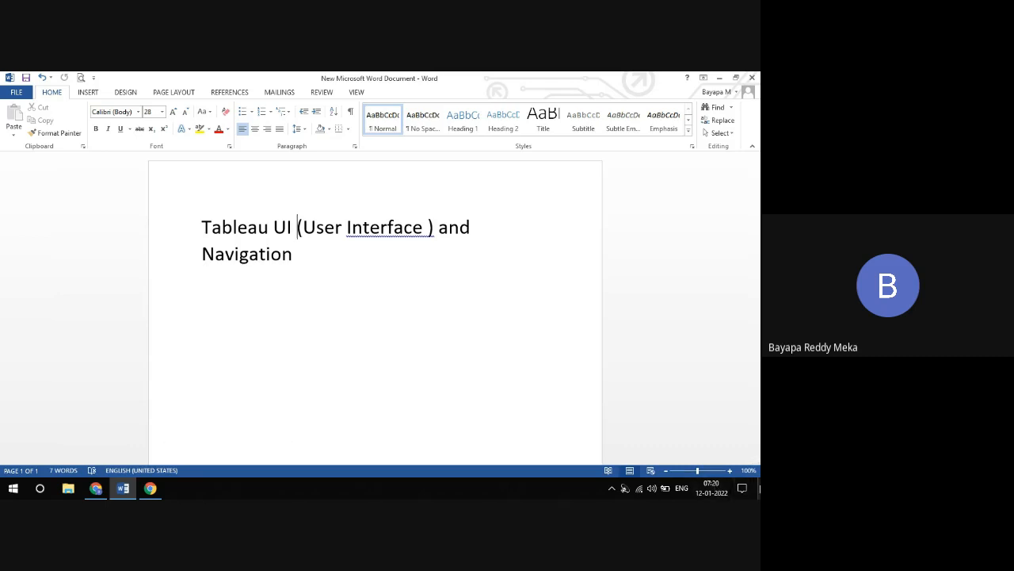
Show and refresh the desktop, then reposition the Word document below the other icons and the Tableau 2021.3 shortcut in open space
left_click(759, 489)
right_click(331, 218)
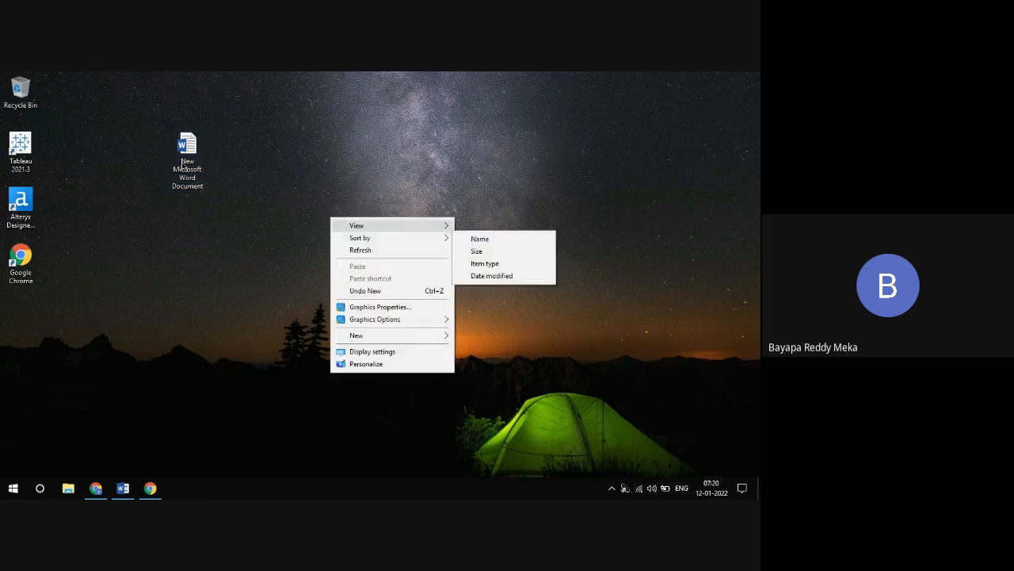
left_click(354, 251)
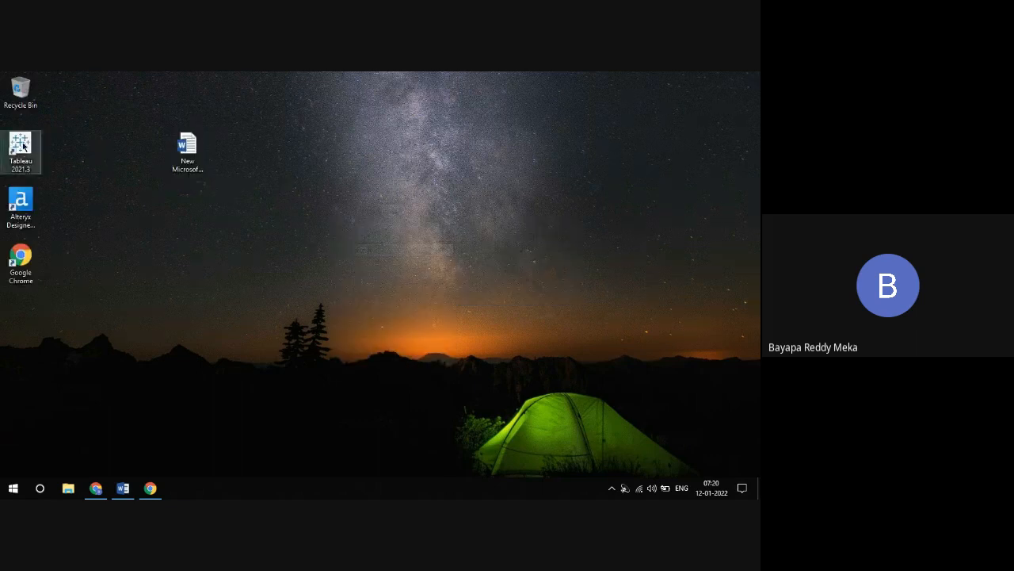
left_click_drag(195, 161, 53, 314)
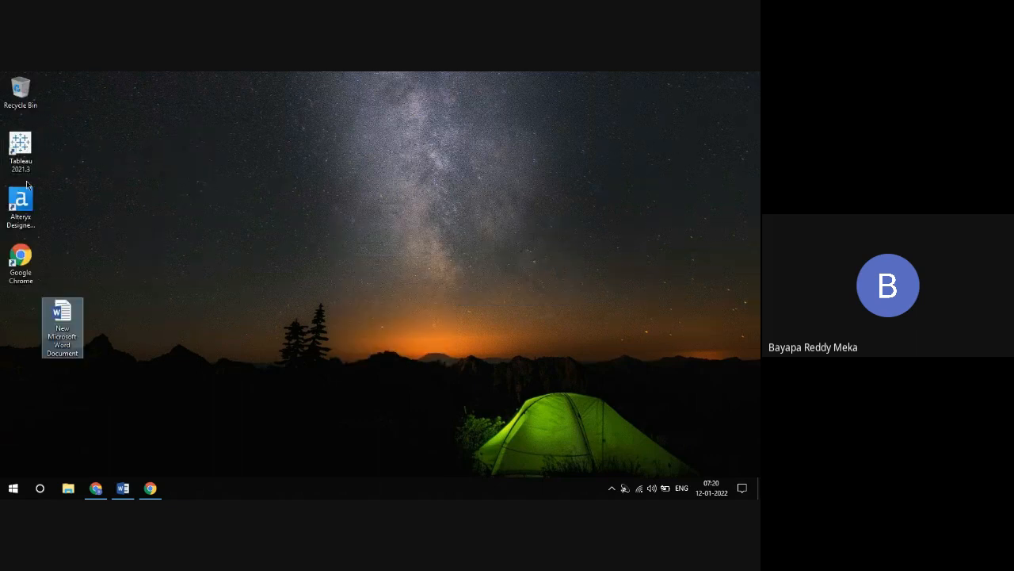
left_click_drag(21, 148, 256, 129)
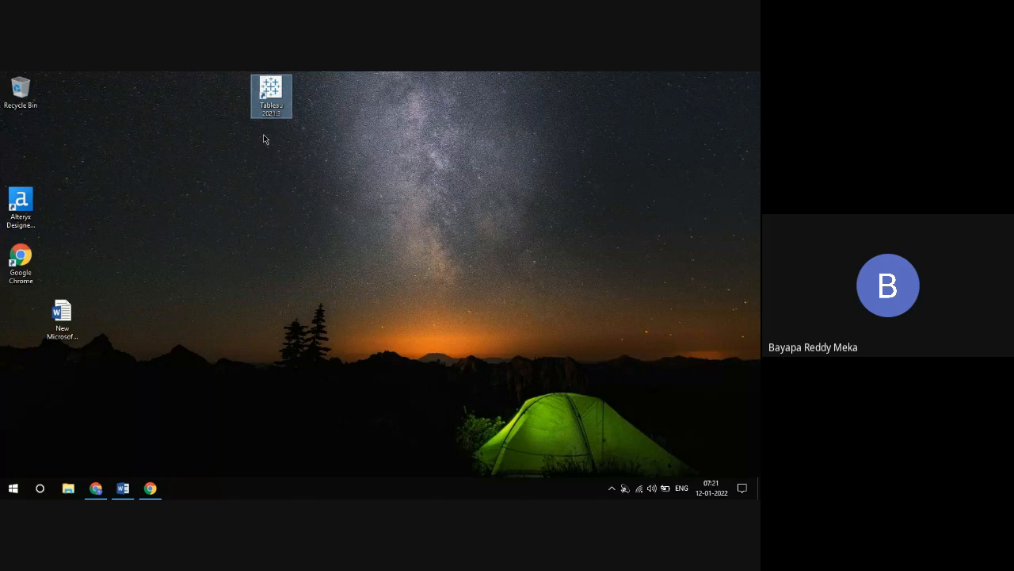
Switch to the Google Meet call, admit the waiting participant and hide the screen-sharing notice
key("alt+Tab")
key("alt+Tab")
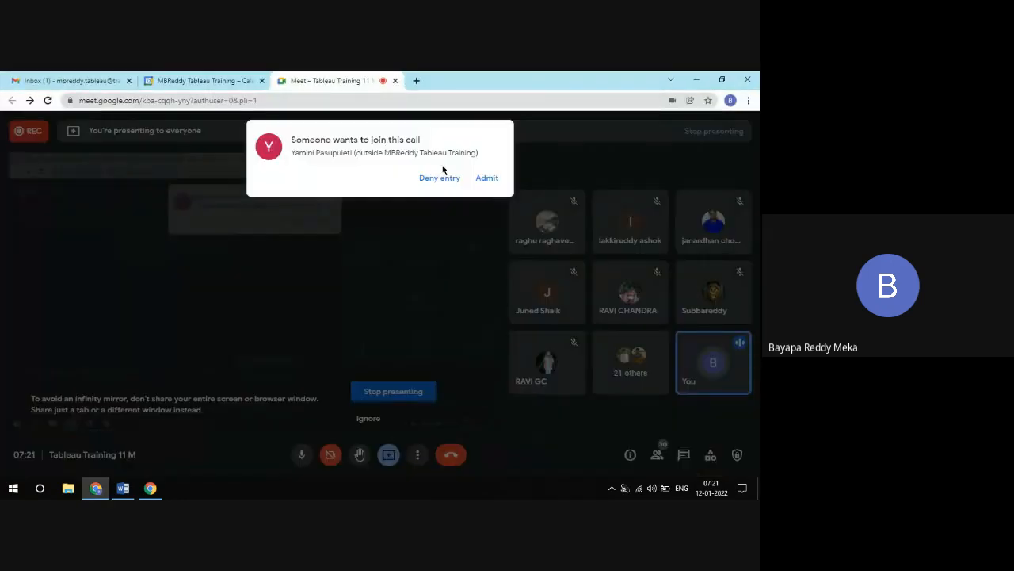
left_click(485, 177)
key("alt+Tab")
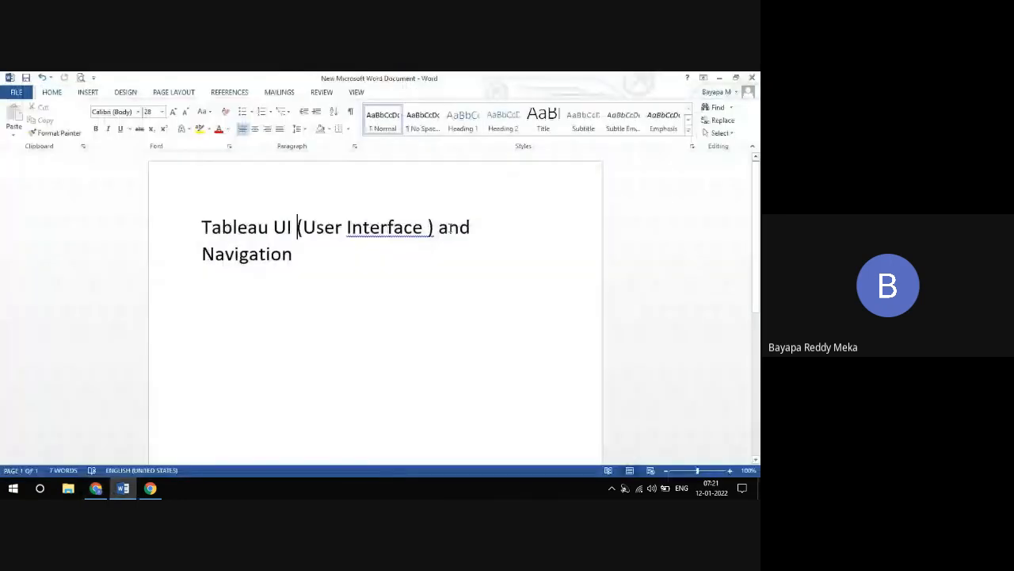
key("alt+Tab")
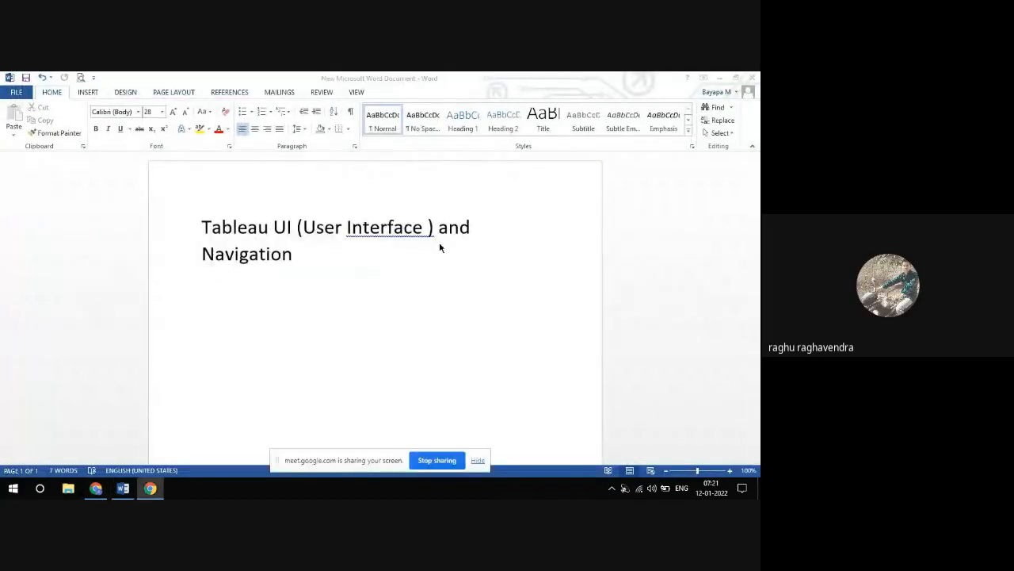
key("alt+Tab")
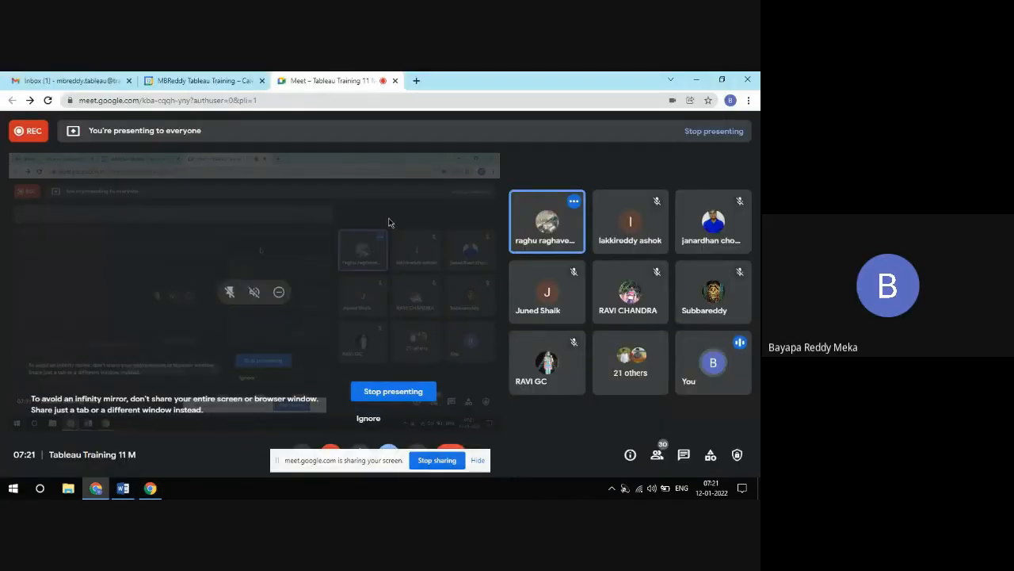
left_click(480, 459)
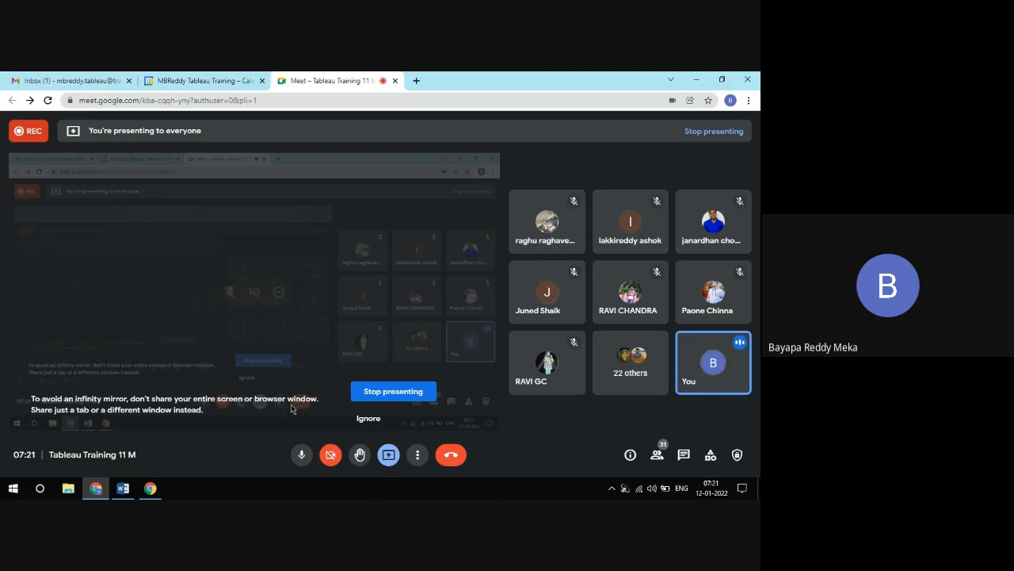
Return to the desktop, move the Tableau 2021.3 shortcut slightly lower and refresh the desktop
left_click(758, 488)
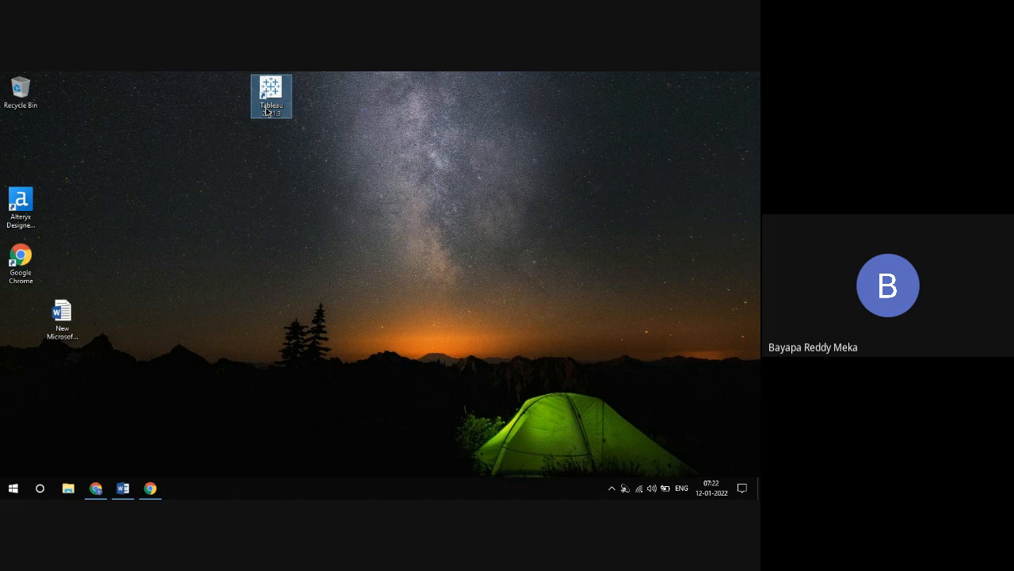
left_click_drag(267, 111, 268, 167)
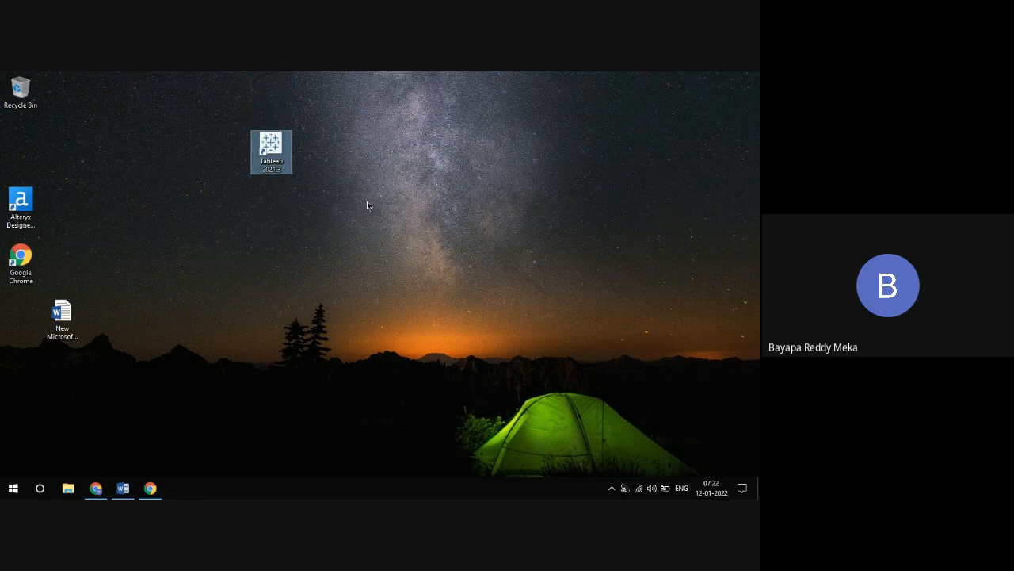
right_click(386, 172)
left_click(409, 203)
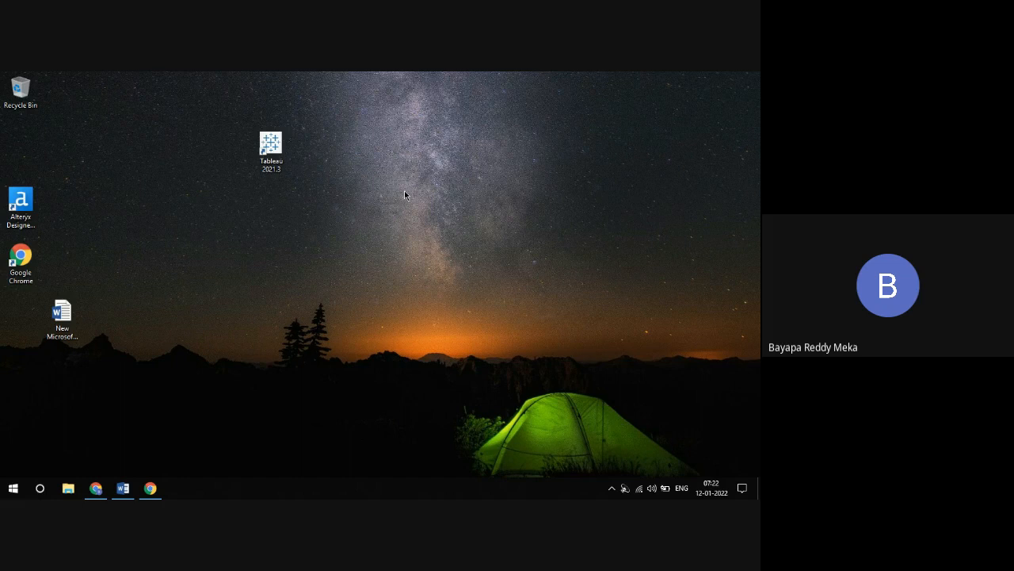
Open the Documents folder in File Explorer and place it in a smaller window near the middle of the desktop
left_click(69, 489)
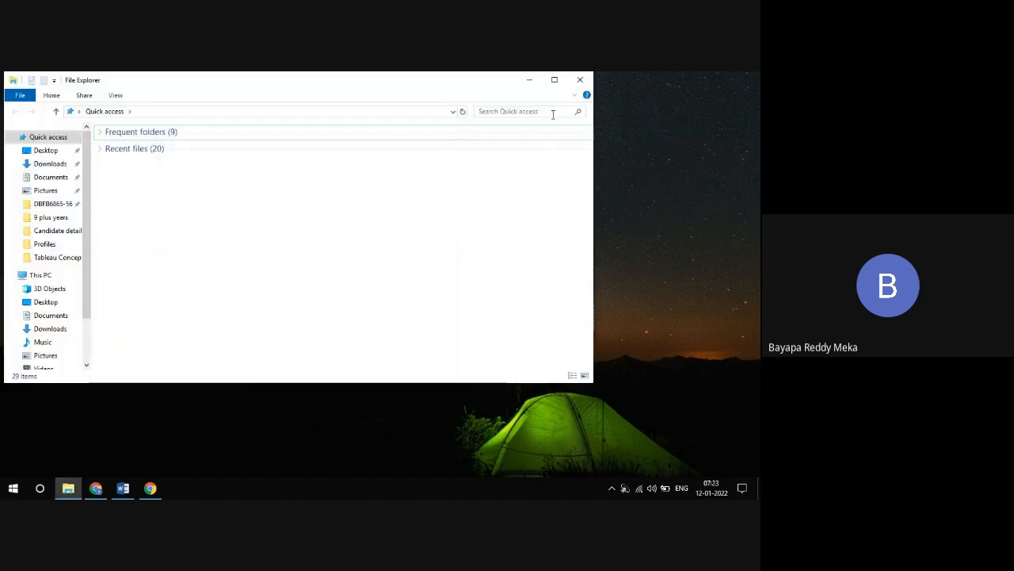
left_click(554, 80)
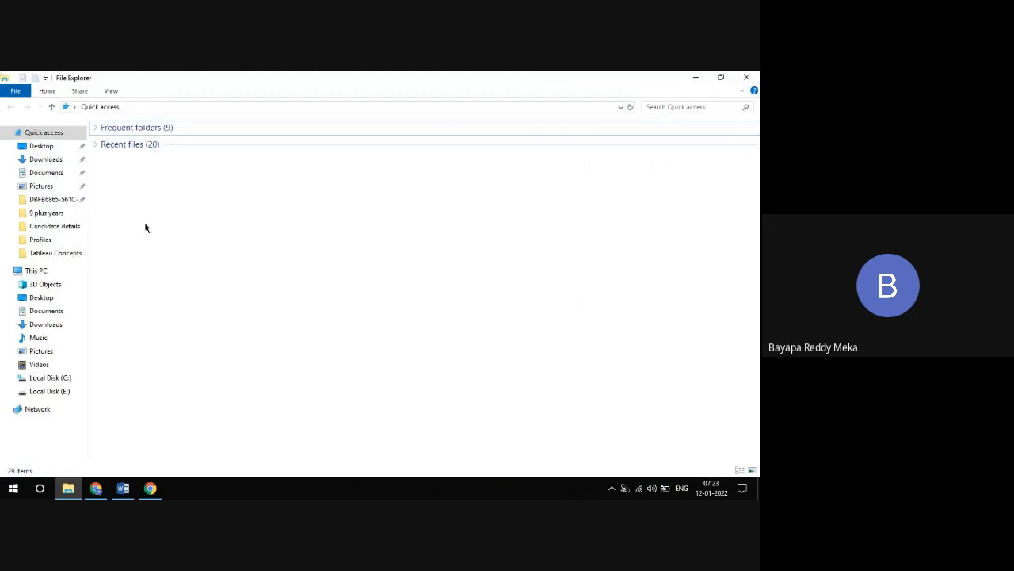
left_click(51, 173)
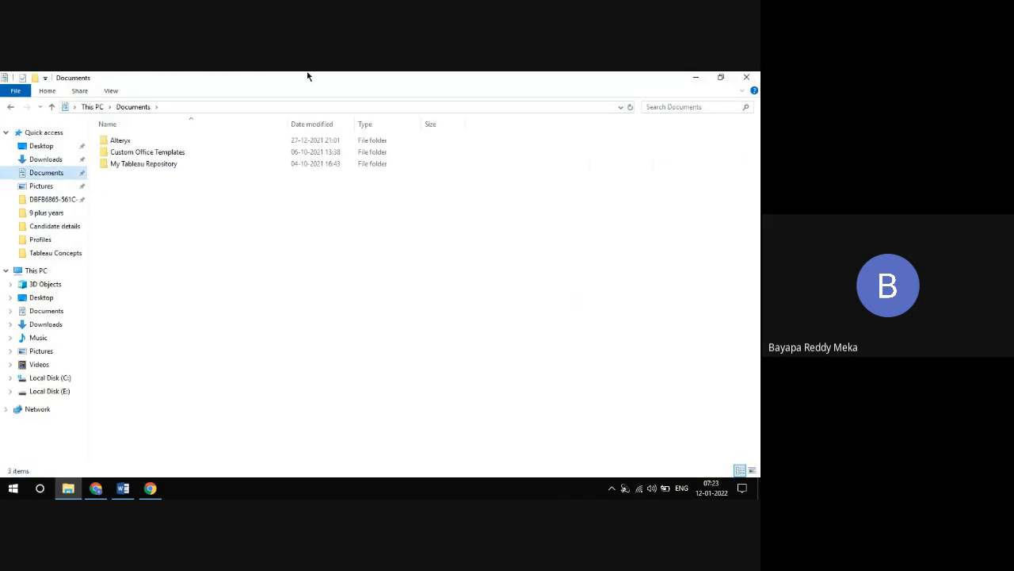
left_click(721, 77)
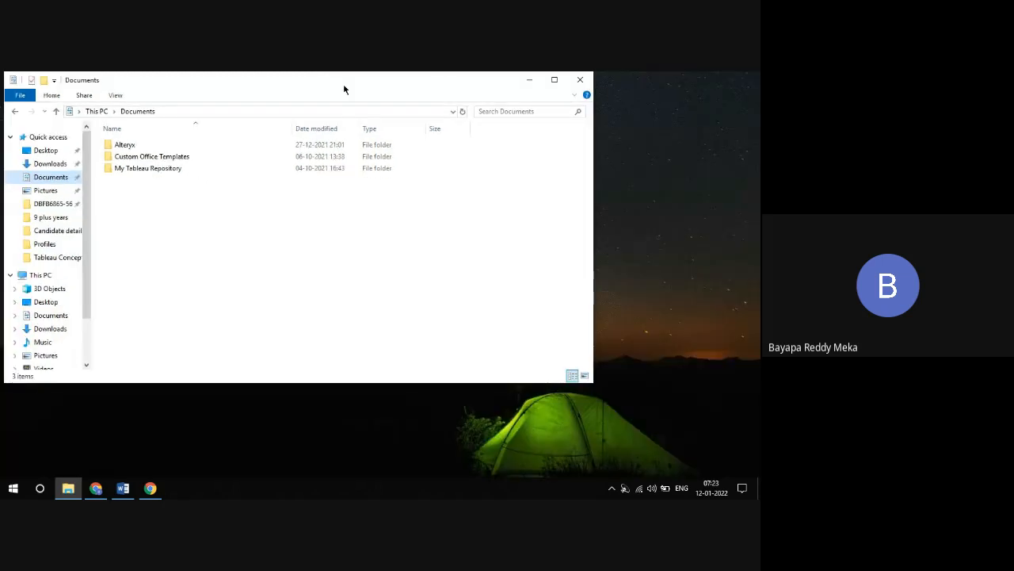
left_click_drag(344, 87, 438, 100)
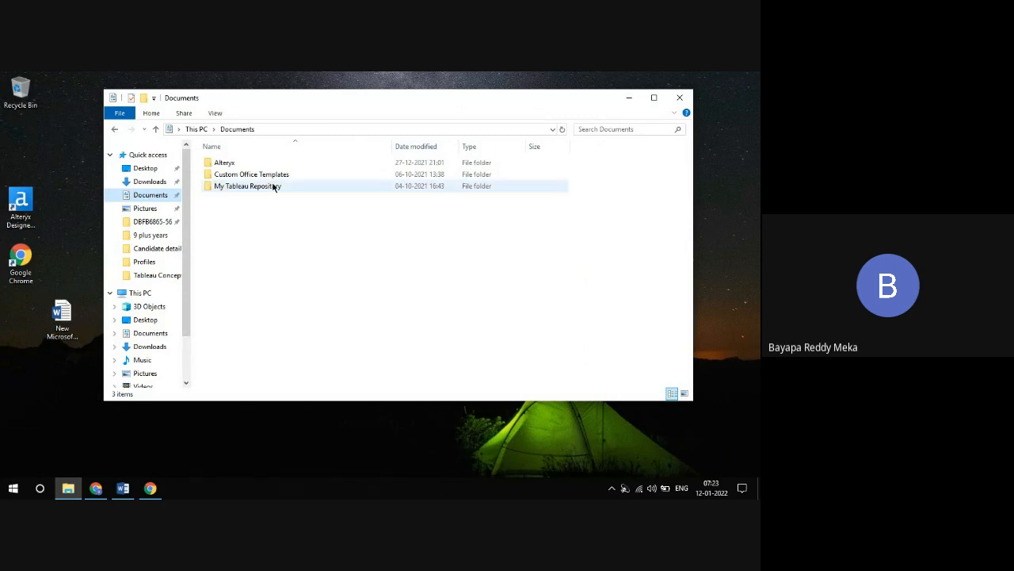
View the contents of the My Tableau Repository folder, return to Documents and reposition the folder window around the Tableau shortcut
mouse_move(273, 186)
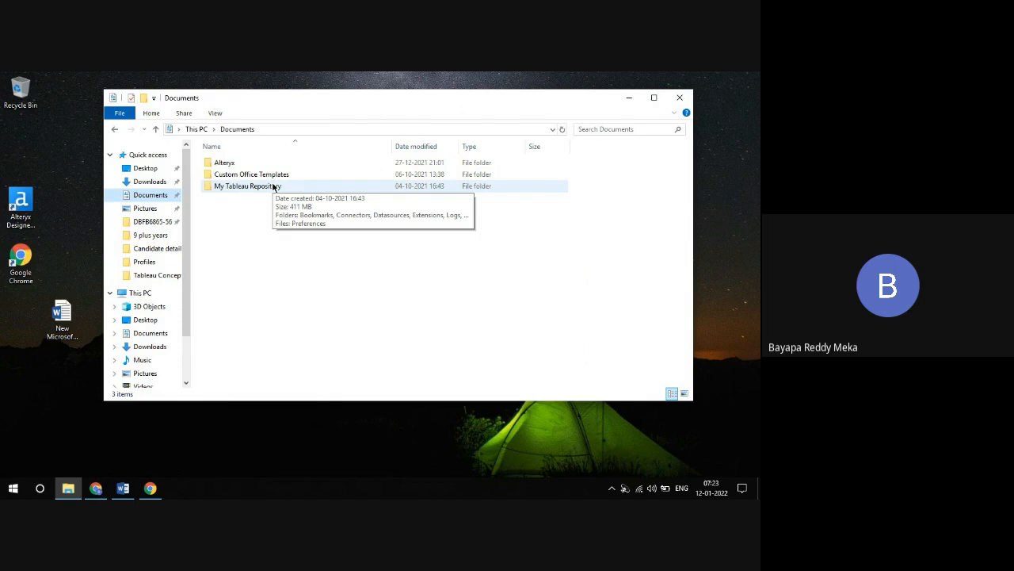
double_click(274, 186)
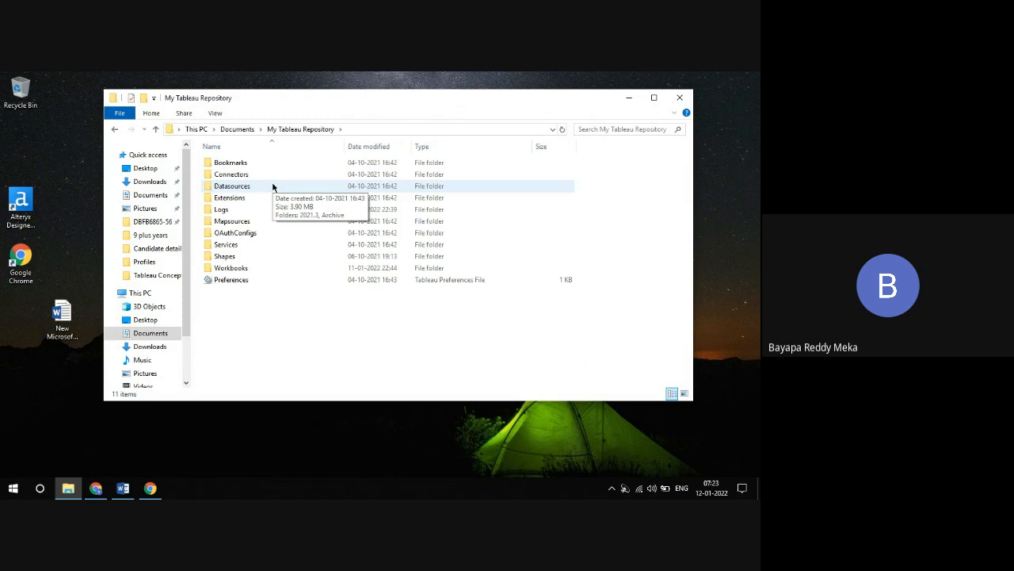
left_click(241, 129)
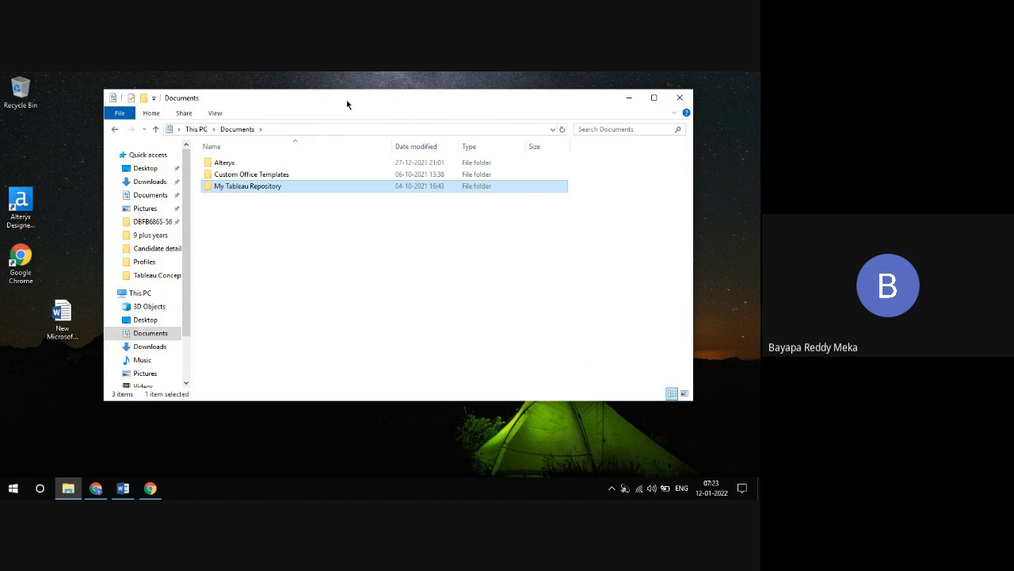
left_click_drag(348, 103, 552, 112)
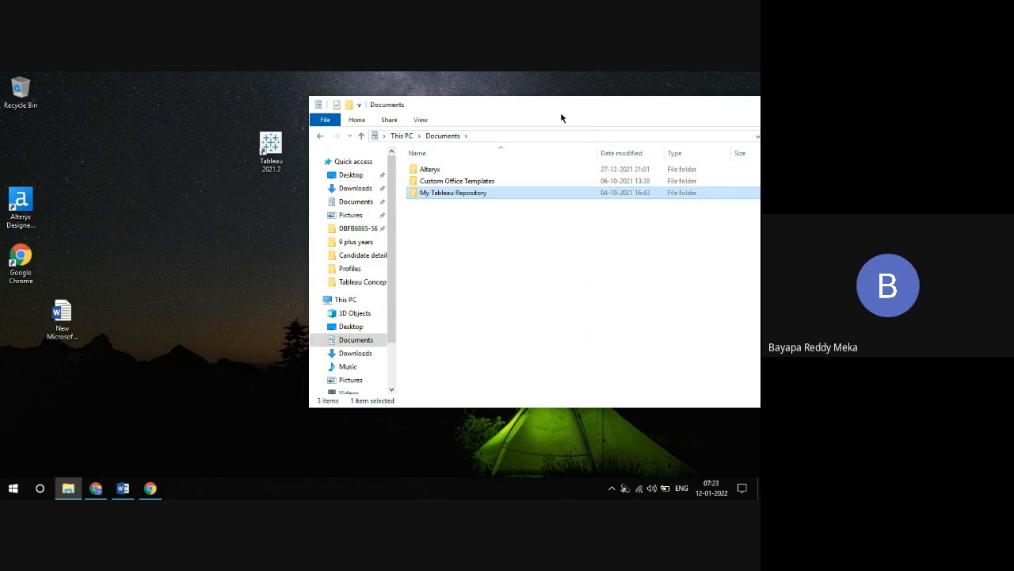
left_click_drag(531, 108, 335, 93)
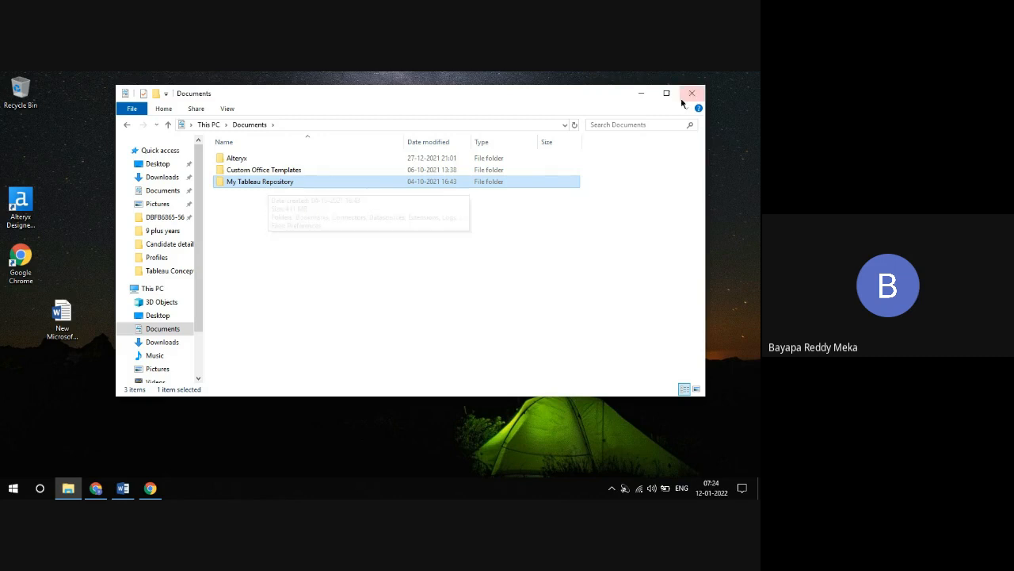
Minimize the Documents window to launch Tableau 2021.3 from the desktop, and open the My Tableau Repository folder while it loads
left_click(641, 94)
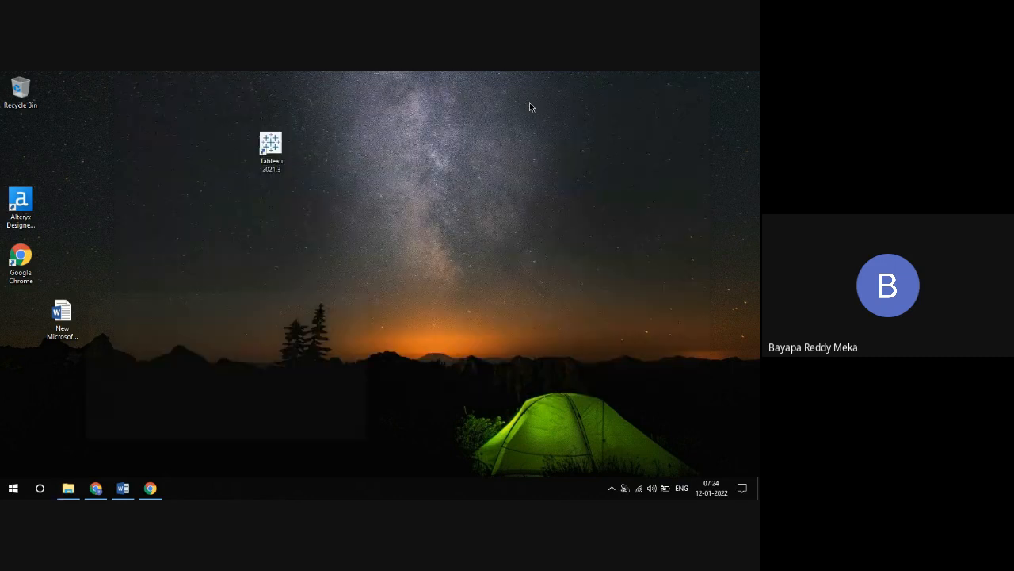
left_click(150, 488)
left_click(69, 488)
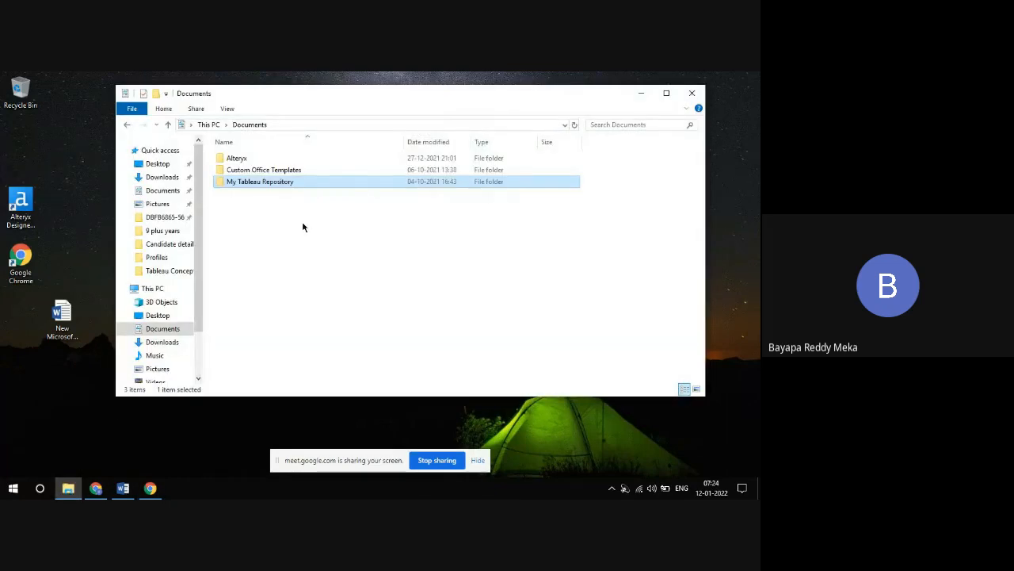
double_click(271, 185)
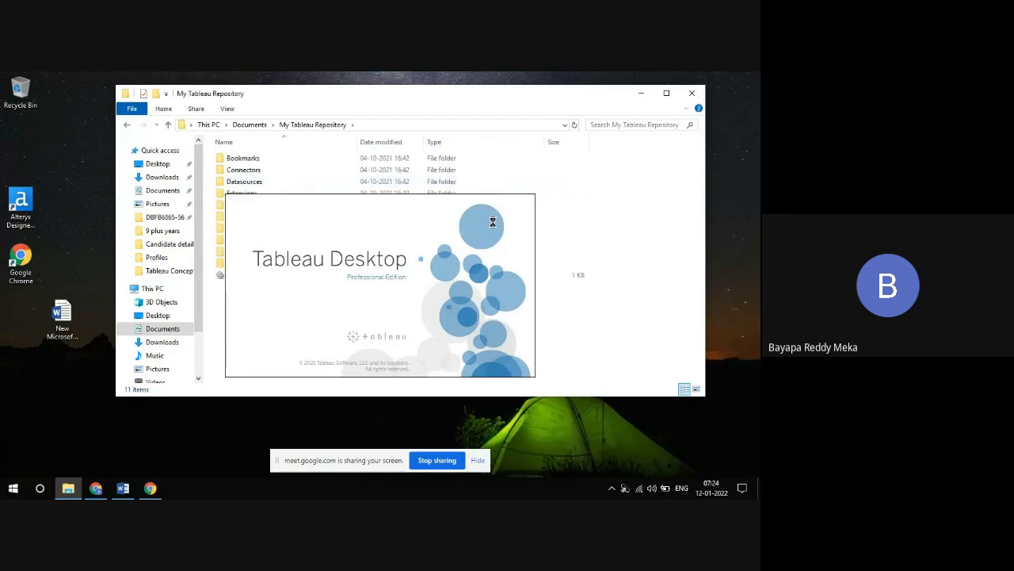
left_click(760, 489)
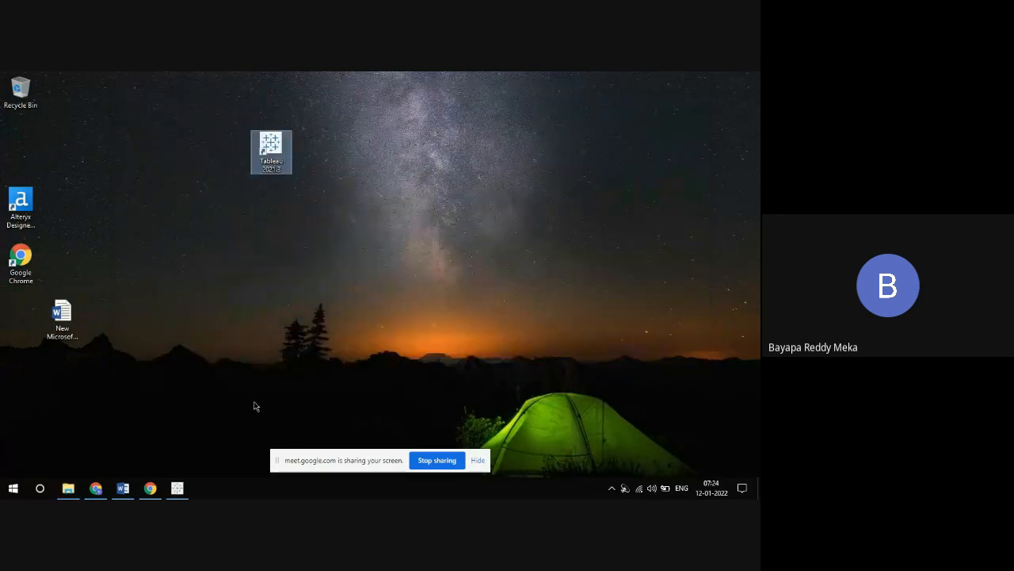
Return to My Tableau Repository in File Explorer and open the en_US-US folder under Datasources, 2021.3
left_click(69, 488)
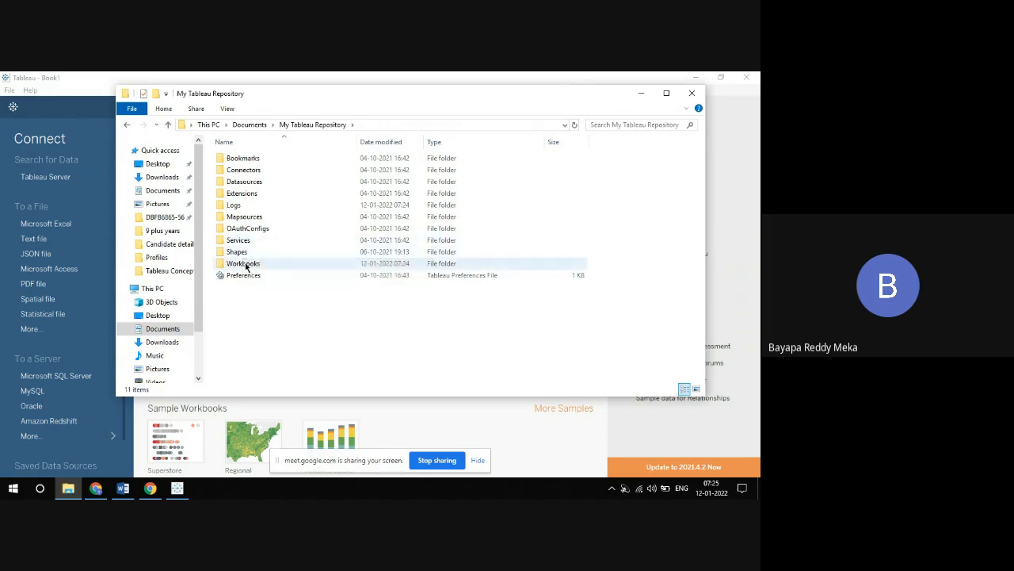
double_click(243, 181)
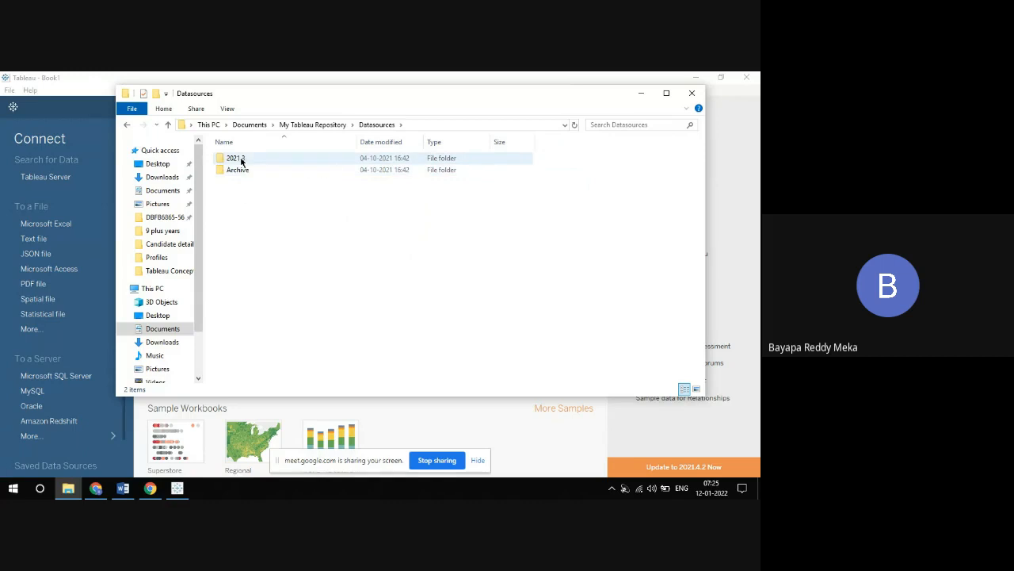
double_click(242, 160)
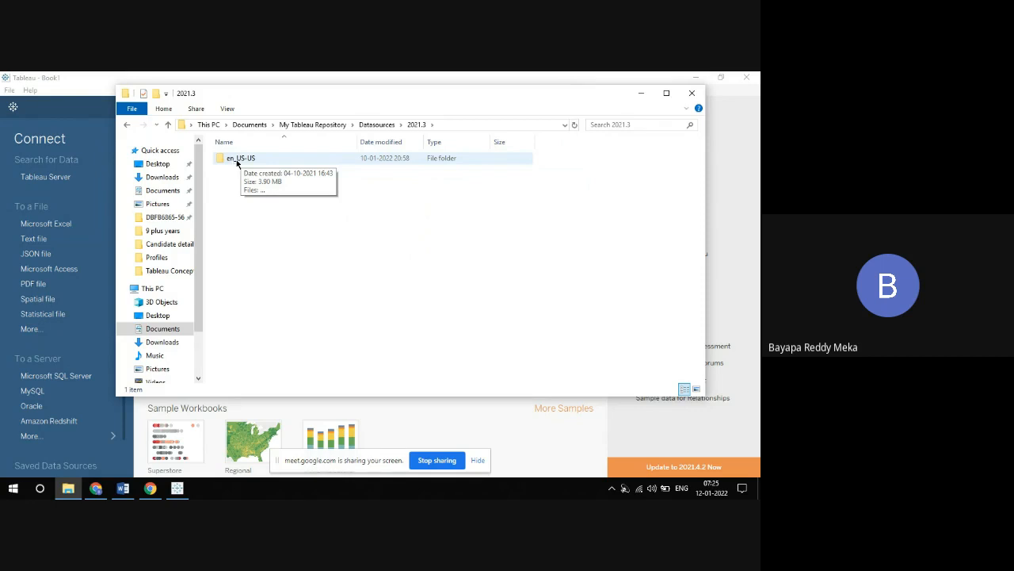
double_click(238, 159)
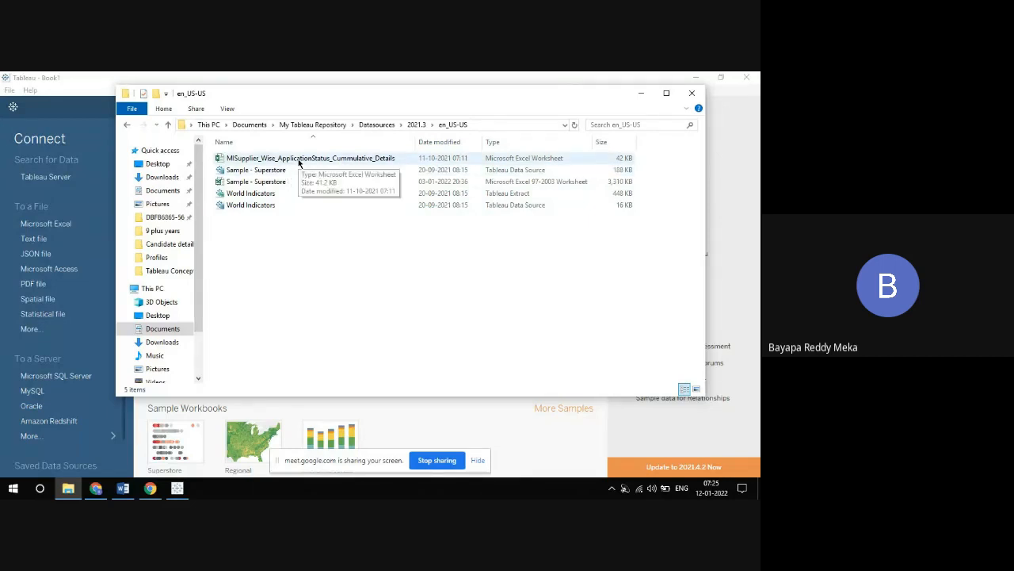
Open the Sample - Superstore Excel 97-2003 workbook, clear the large cell selection and hide the screen-sharing notice
left_click(260, 185)
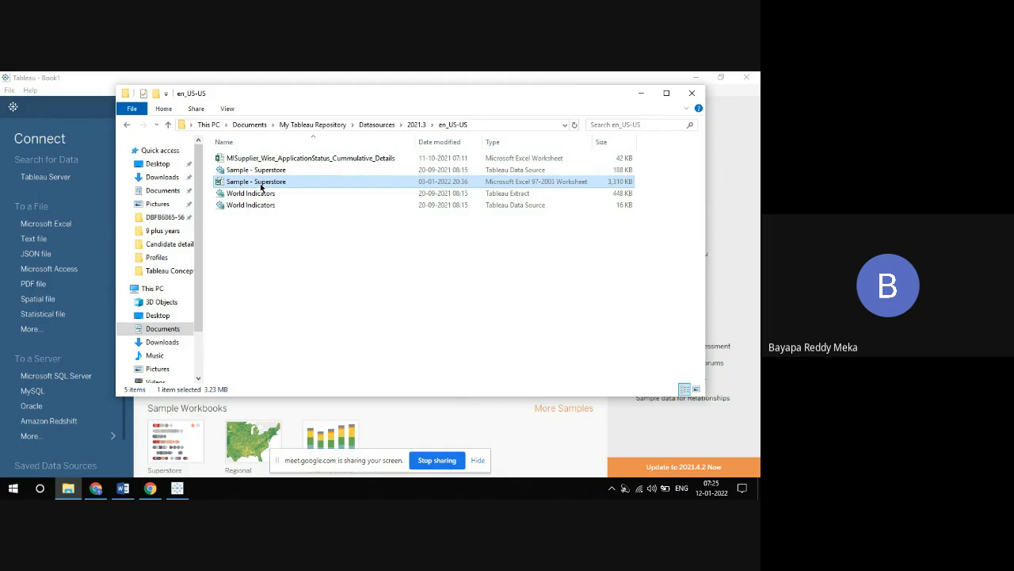
left_click(258, 267)
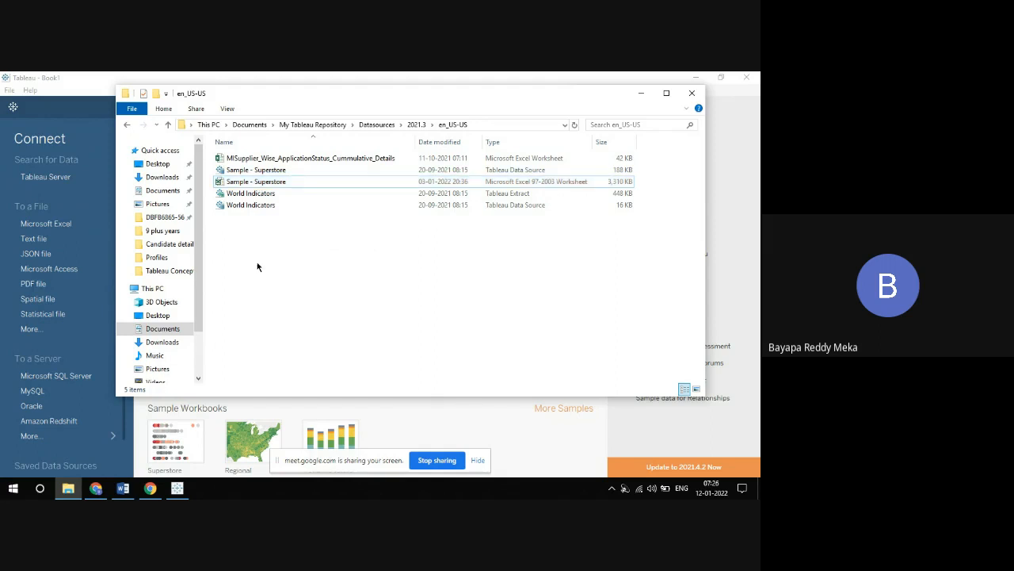
left_click(267, 183)
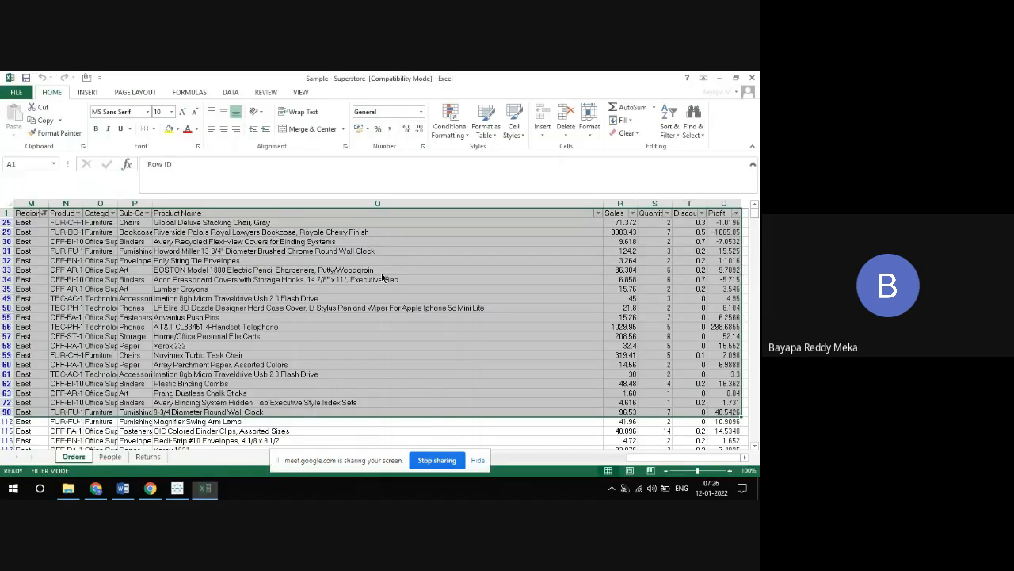
left_click(406, 365)
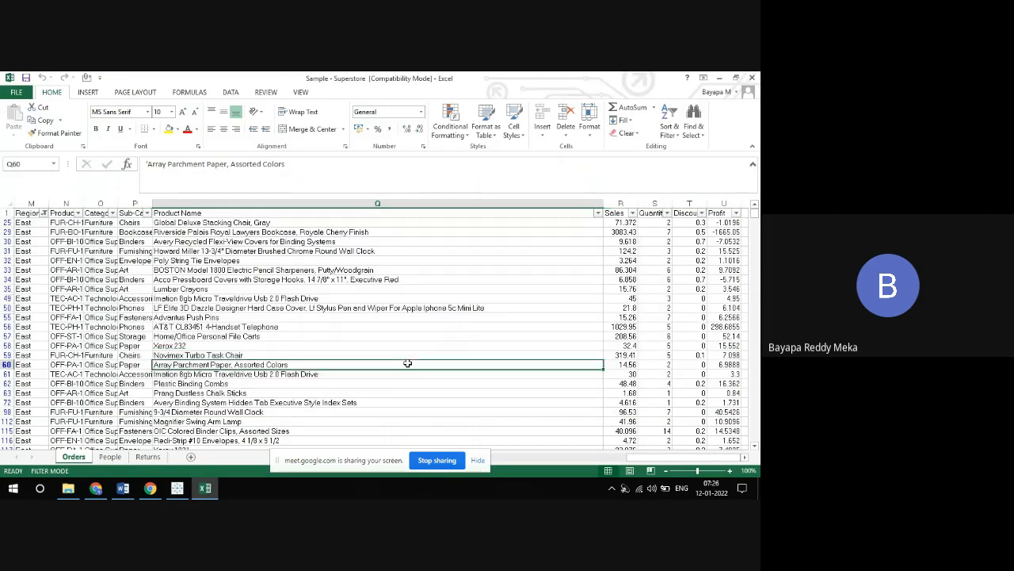
left_click(477, 462)
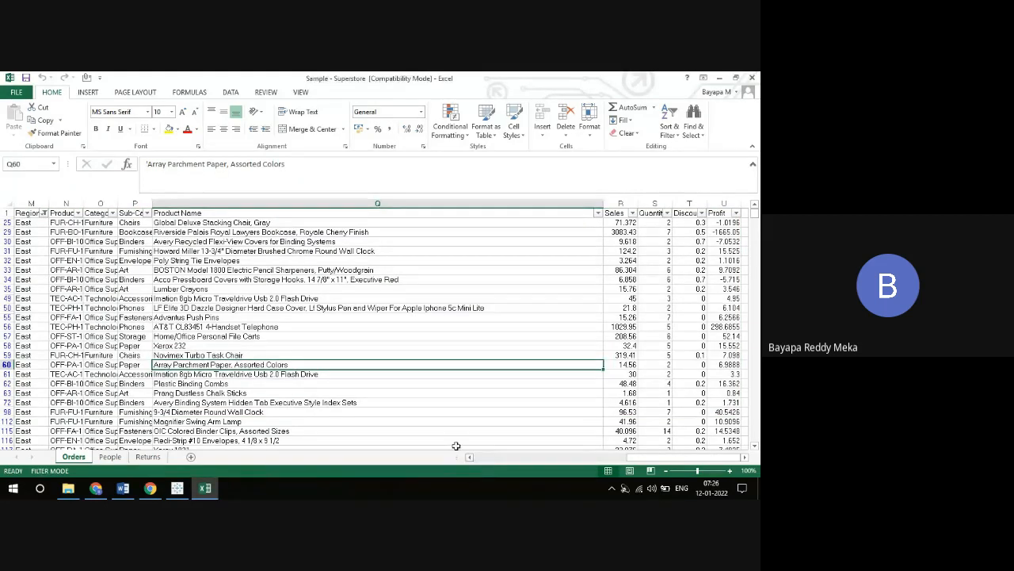
View the People and Returns sheets of the workbook and return to the Orders sheet
left_click(115, 461)
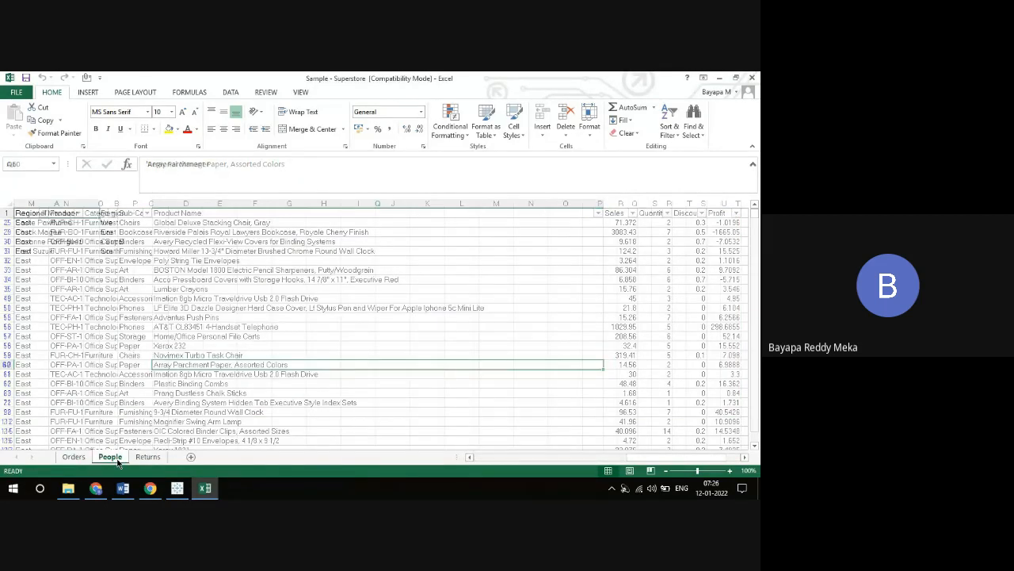
left_click(77, 461)
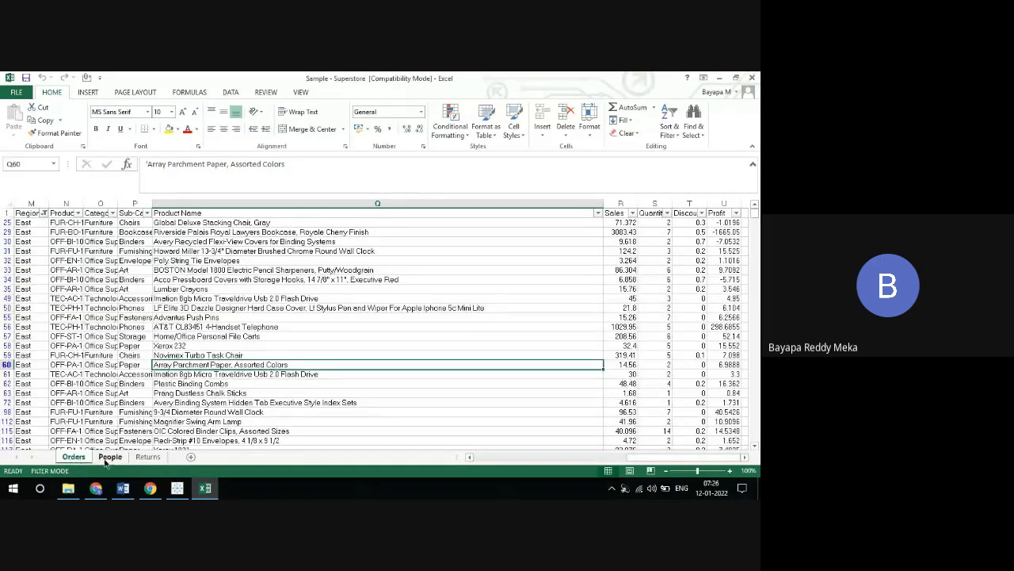
left_click(105, 460)
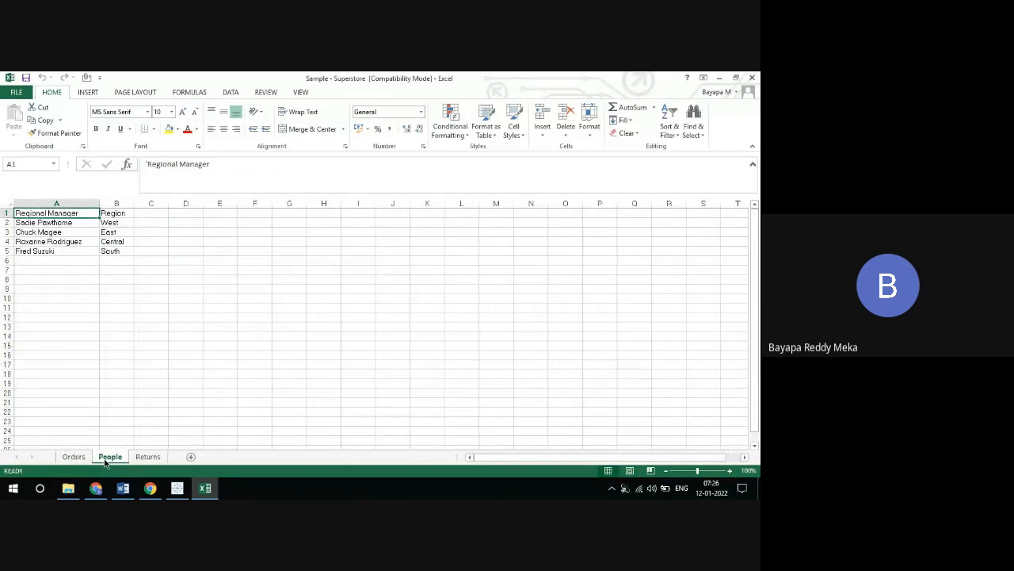
left_click(148, 457)
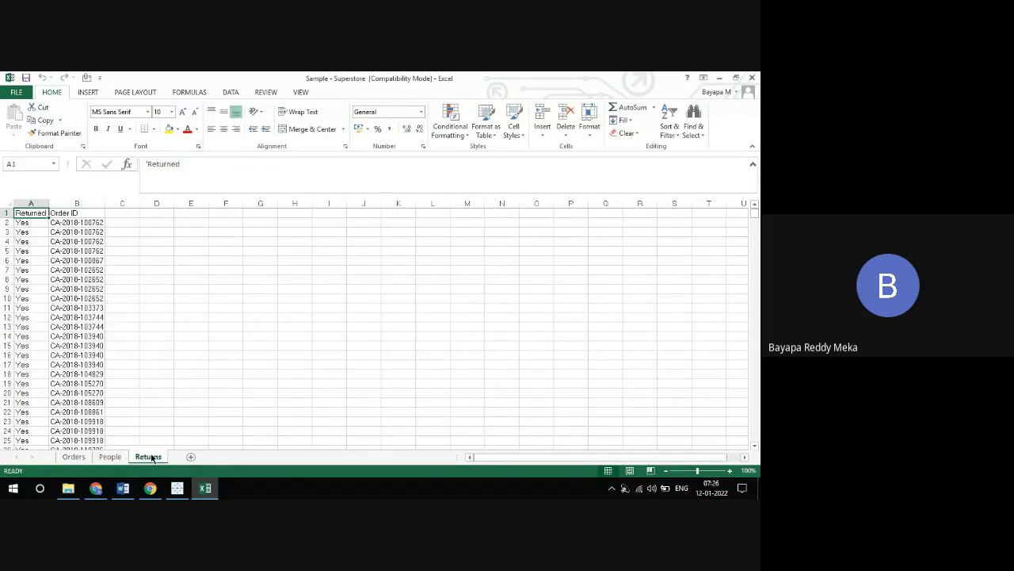
left_click(74, 457)
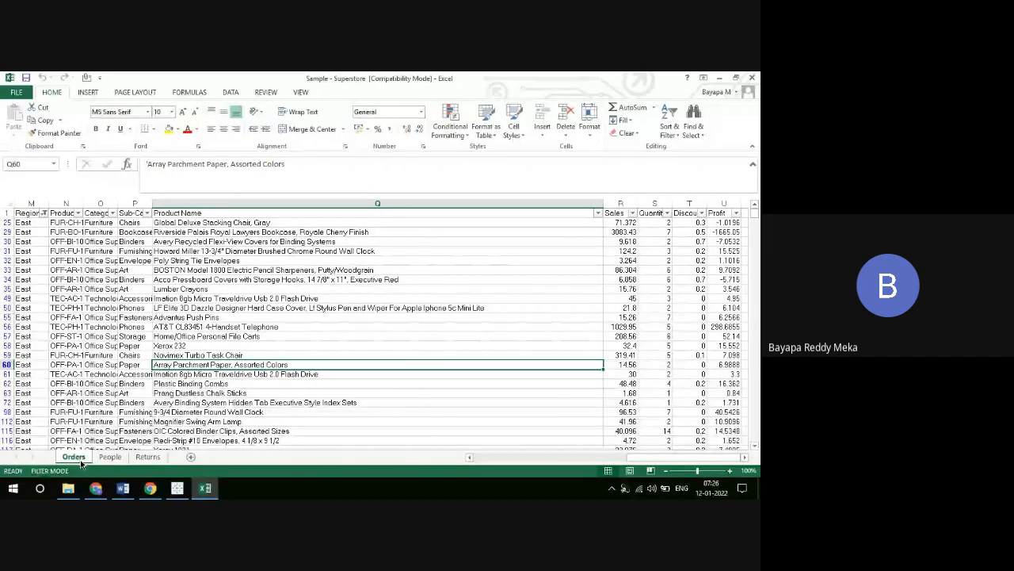
Add two blank worksheets after Orders, and review the Orders, People and Returns sheets
left_click(188, 458)
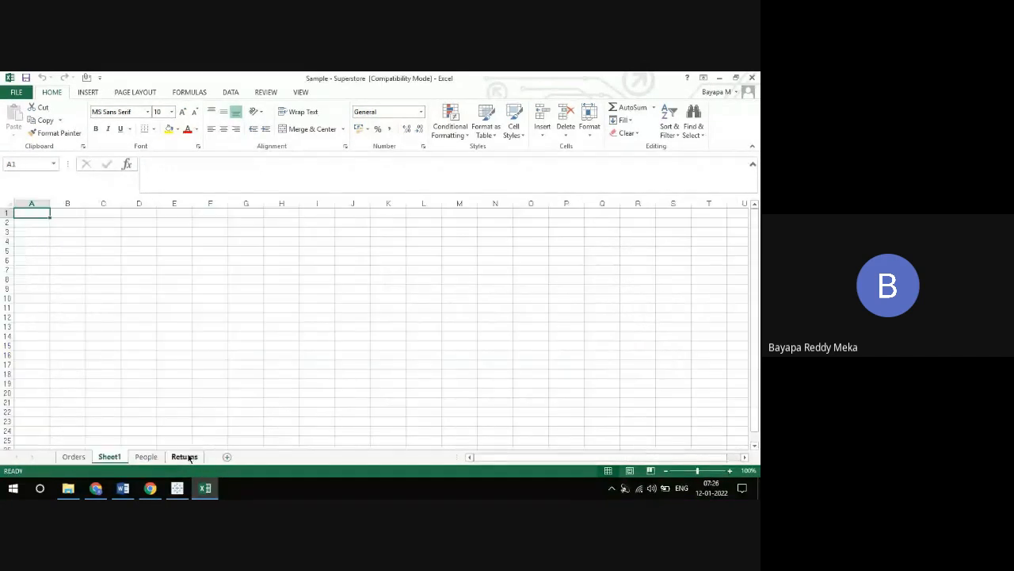
left_click(229, 457)
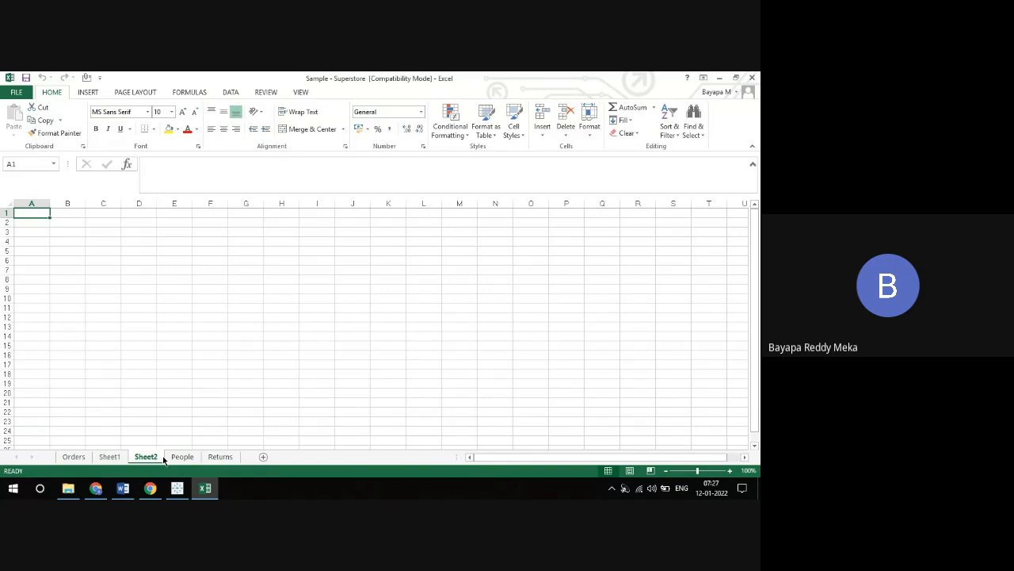
left_click(74, 458)
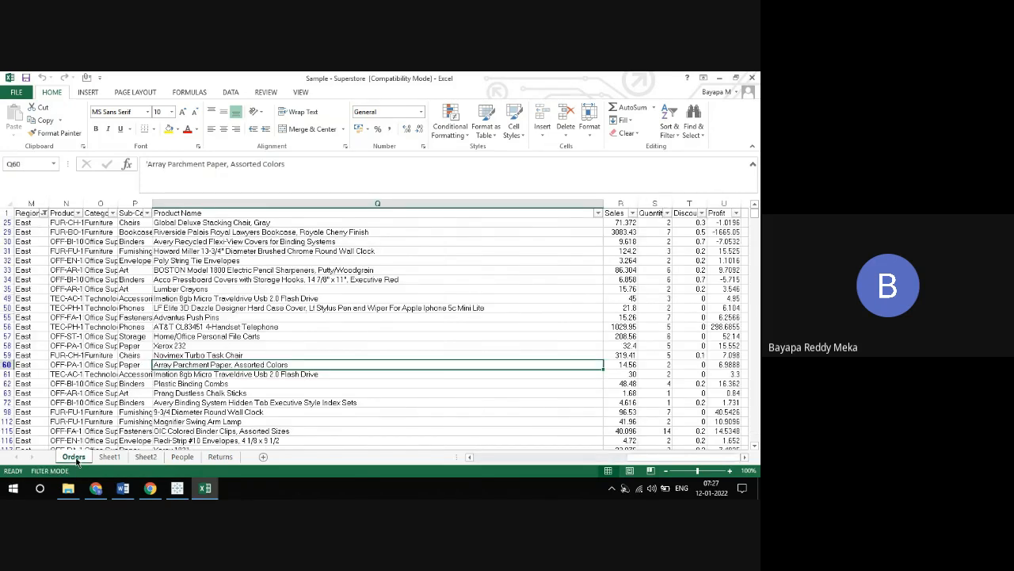
left_click(181, 457)
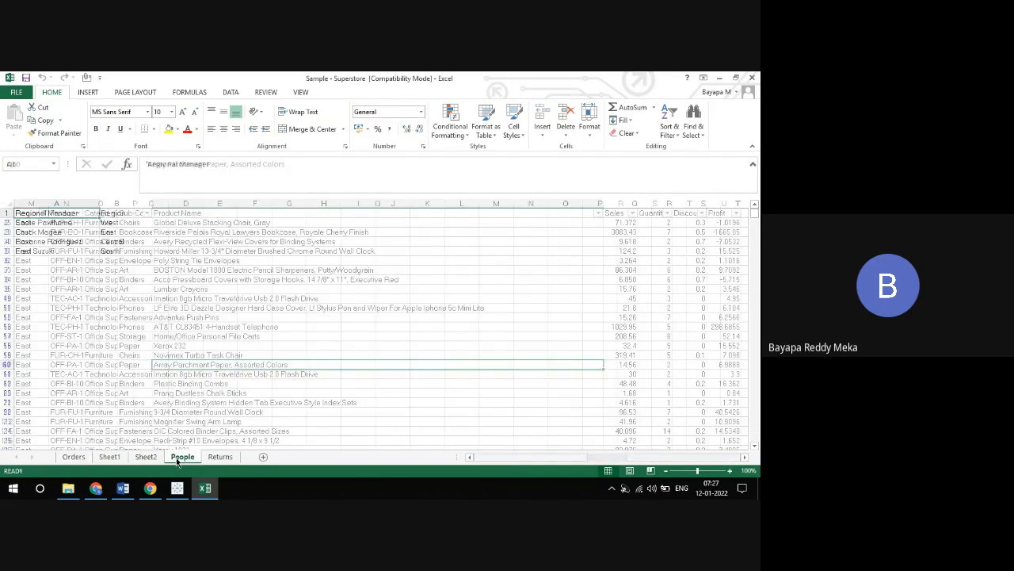
left_click(221, 457)
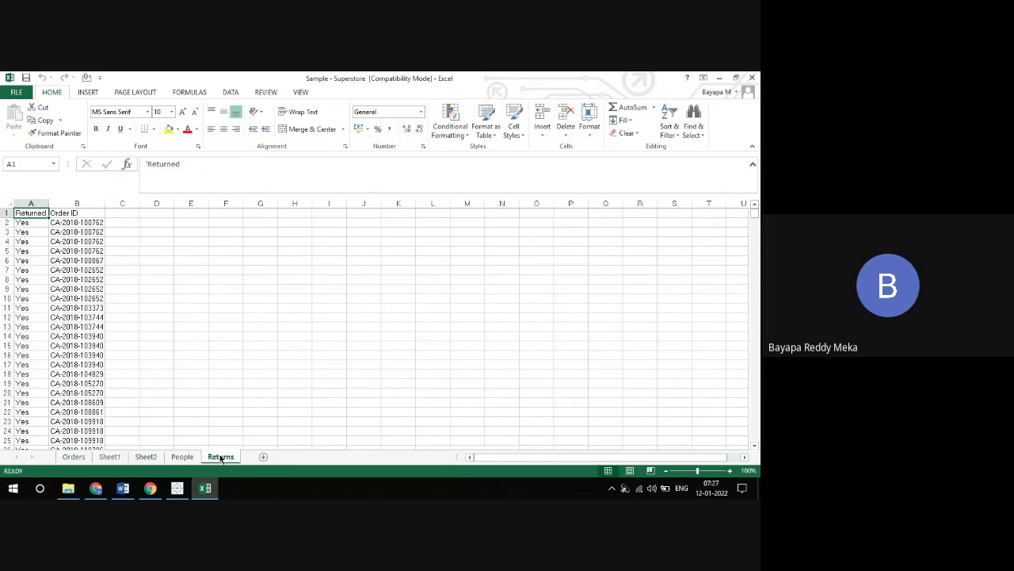
Go to cell A1 of the Orders sheet and remove the filter from its data
left_click(75, 458)
key("Left")
key("Left")
key("Left")
key("Left")
key("Left")
key("Left")
key("Left")
key("Left")
key("Left")
key("Left")
key("Left")
key("Left")
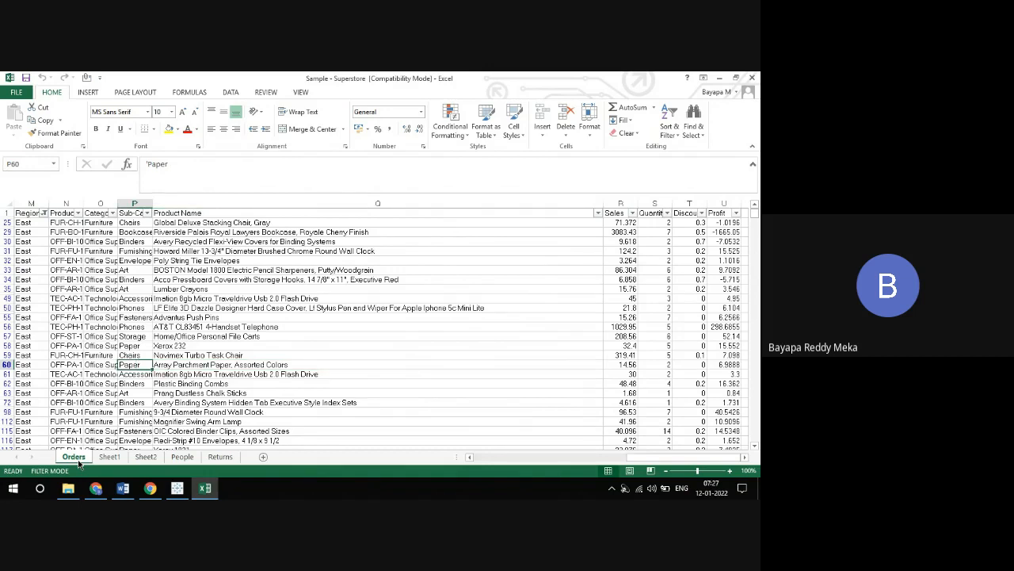
key("ctrl+Left")
key("ctrl+Up")
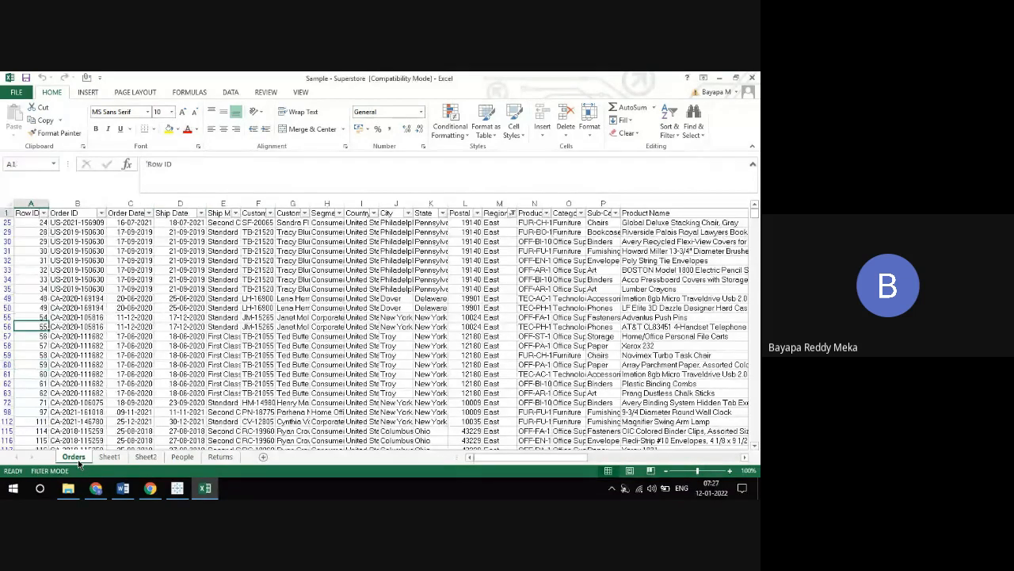
key("ctrl+shift+l")
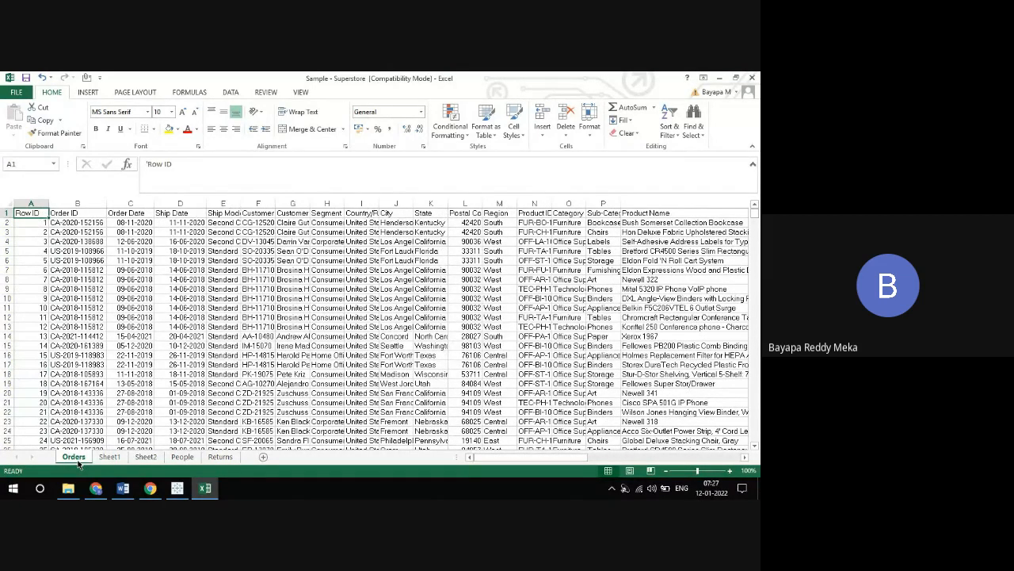
Examine the column headers in row 1 of the Orders sheet one by one, from Row ID to Sales
key("Right")
key("Right")
key("Right")
key("Right")
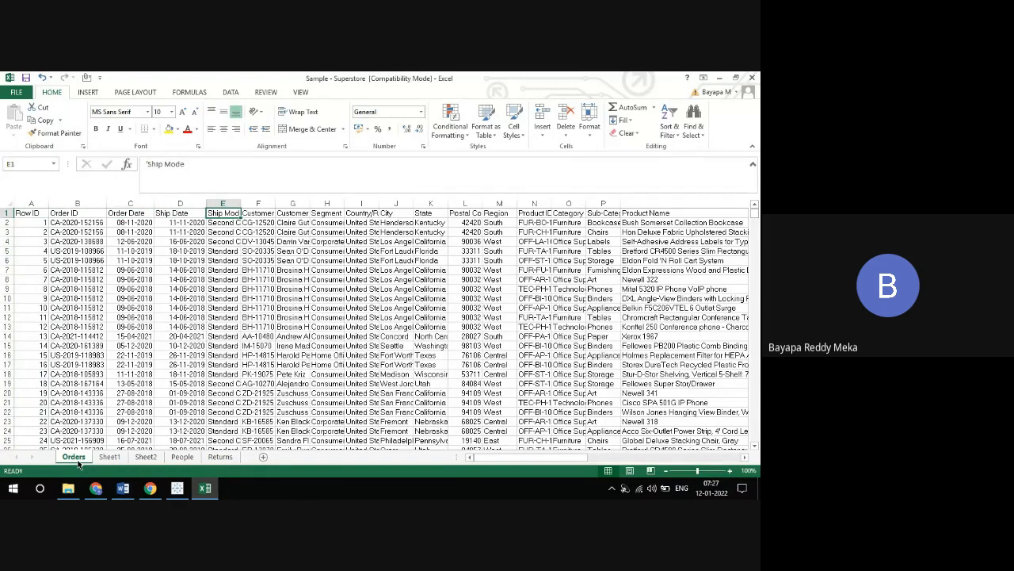
key("Right")
key("Right")
key("Right")
key("Right")
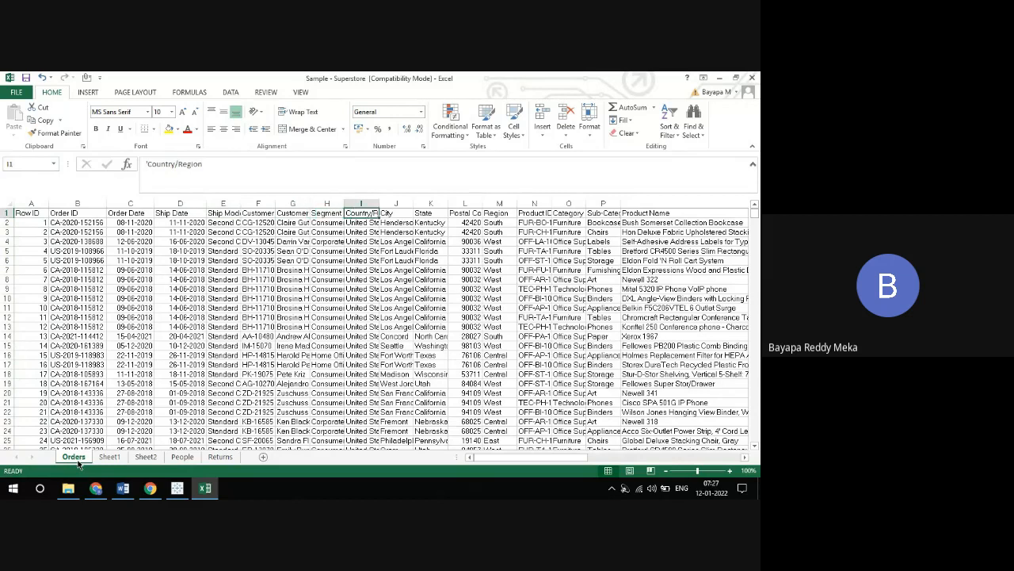
key("Right")
key("Right")
key("Right")
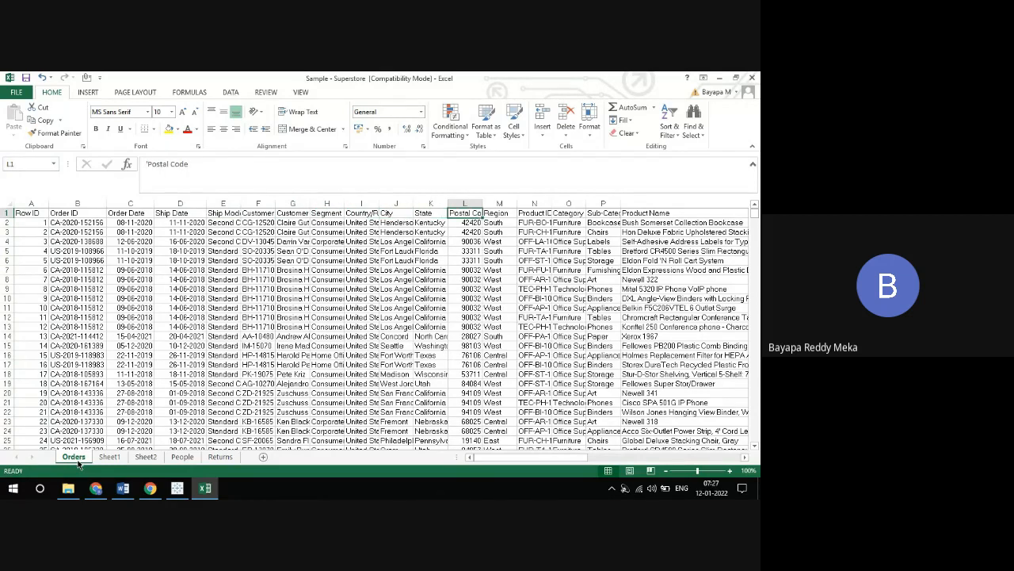
key("Right")
key("Right")
key("Right")
key("Right")
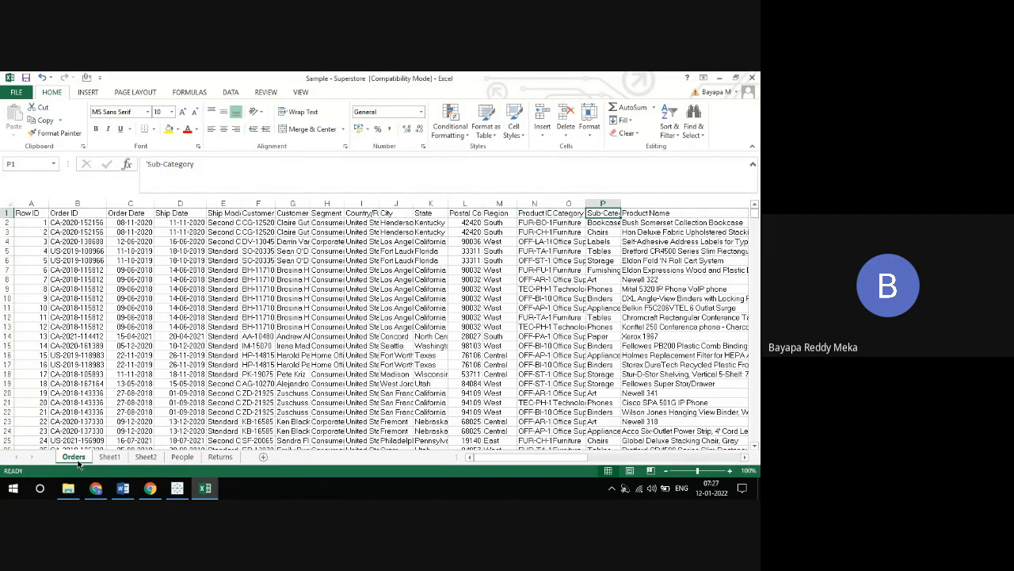
key("Right")
key("Right")
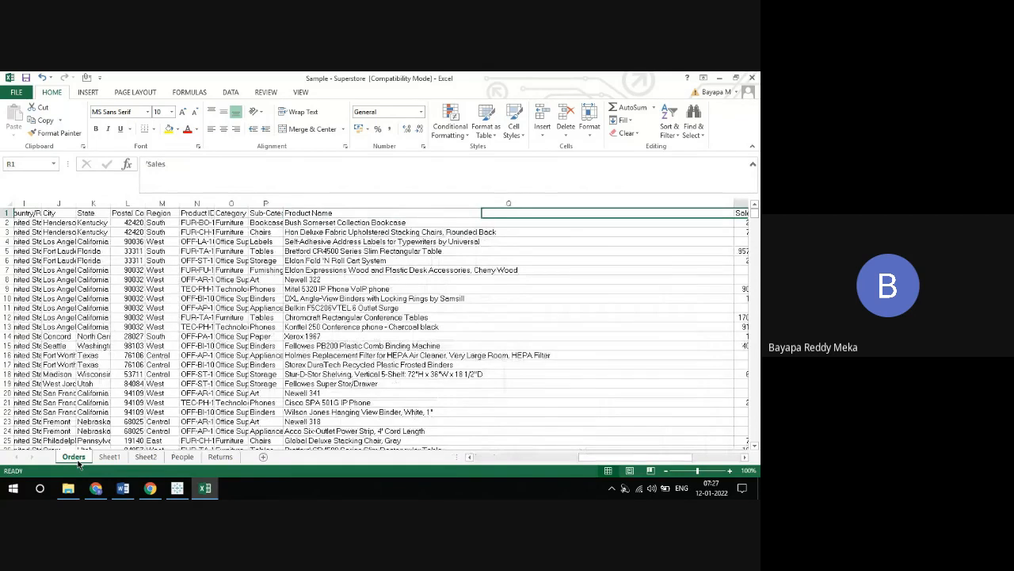
Examine the Sales, Quantity, Discount and Profit headers of the Orders sheet and return to the Row ID header
key("Right")
key("Right")
key("Right")
key("Right")
key("Left")
key("Left")
key("Left")
key("Left")
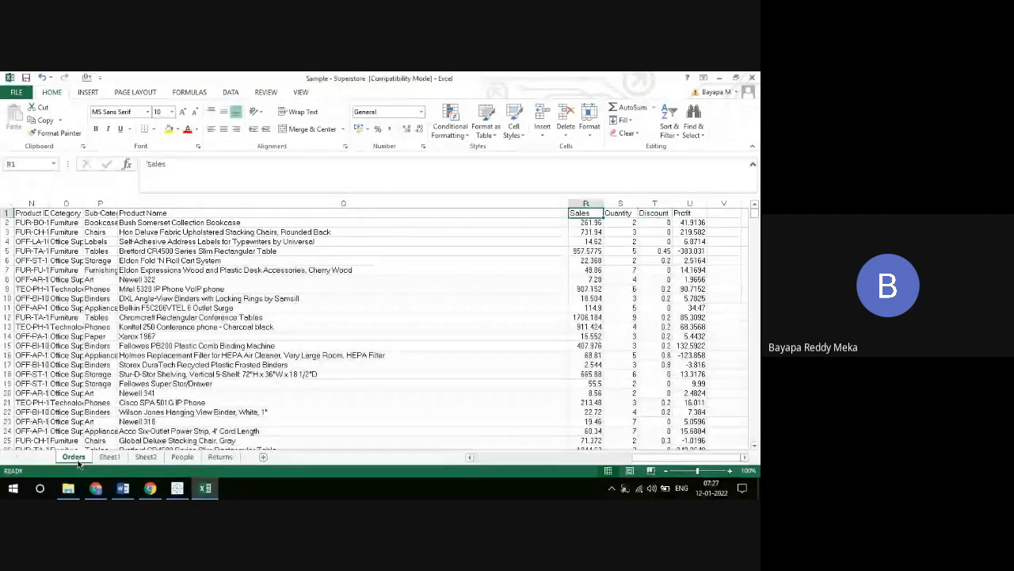
key("Right")
key("Right")
key("Right")
key("Left")
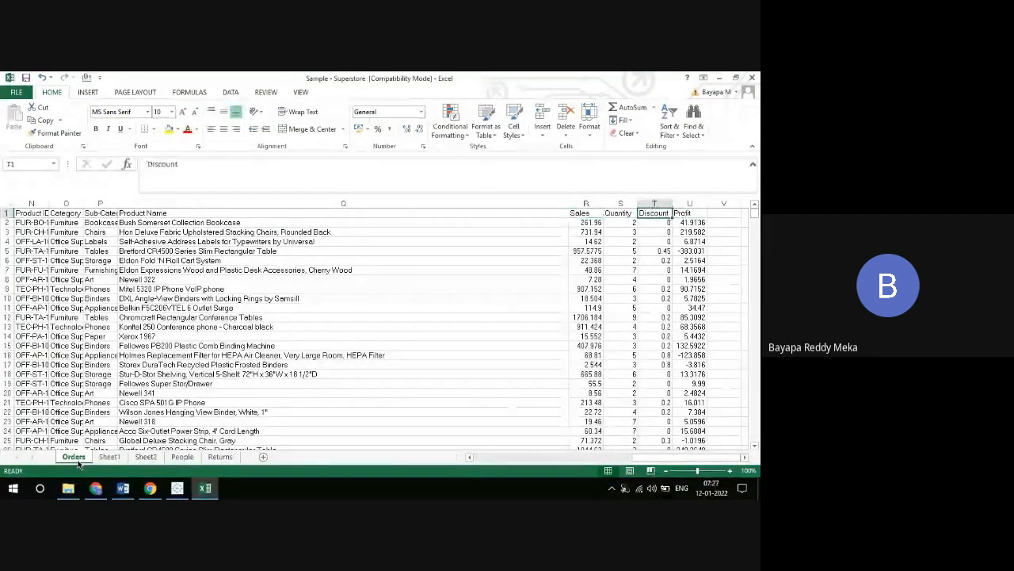
key("Left")
key("Left")
key("Left")
key("Left")
key("Left")
key("Left")
key("Left")
key("Left")
key("Left")
key("Left")
key("Left")
key("Left")
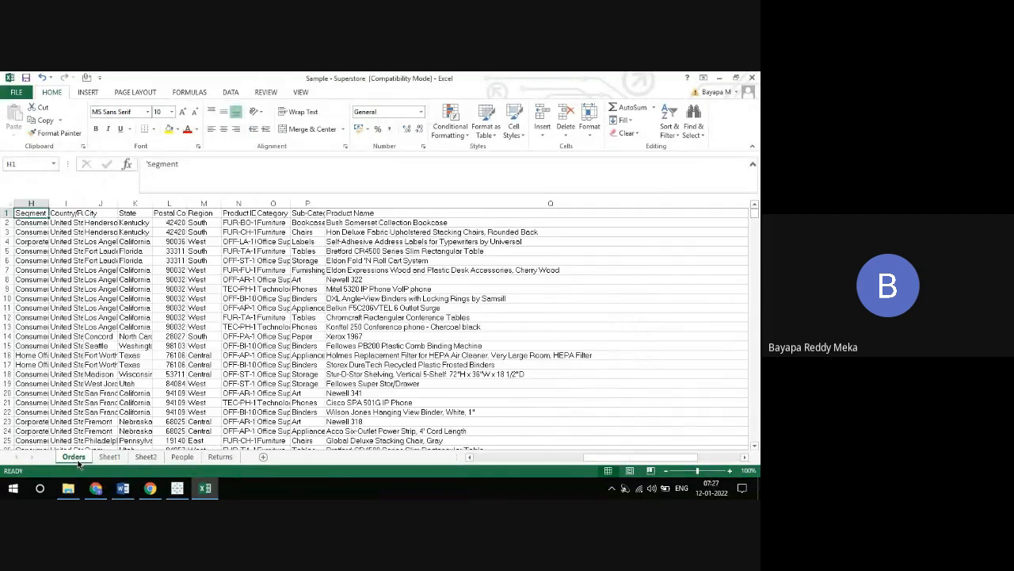
key("Left")
key("Left")
key("Left")
key("Left")
key("Left")
key("Left")
key("Left")
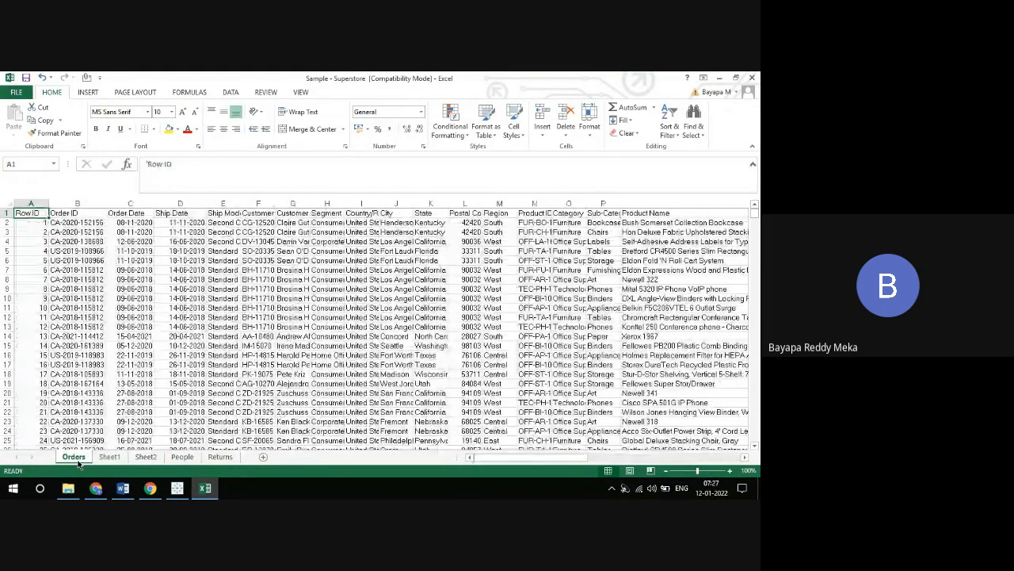
Select all Row ID values to check the record count, and select the full header row from A1 to count the columns
key("Down")
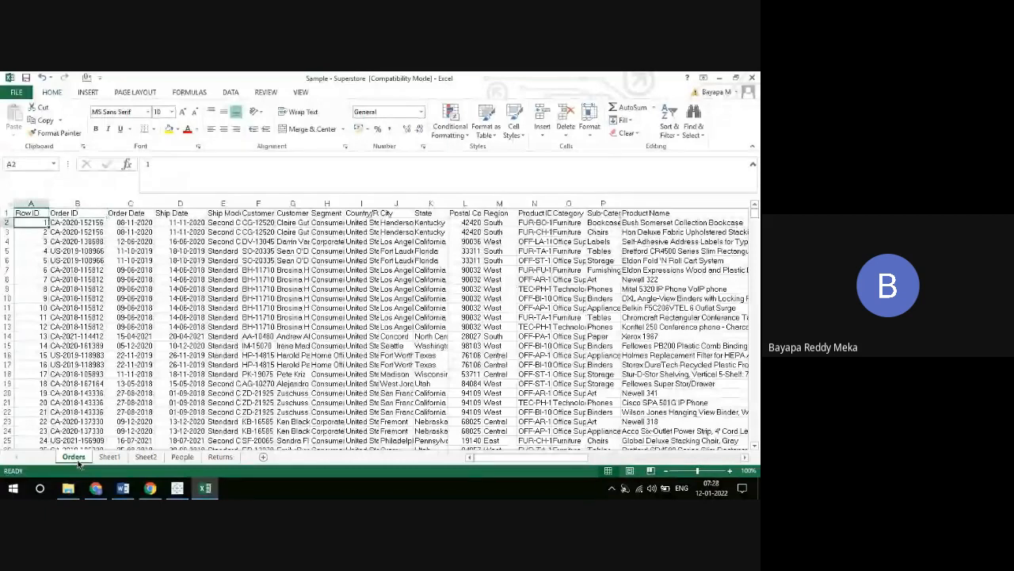
key("ctrl+shift+Down")
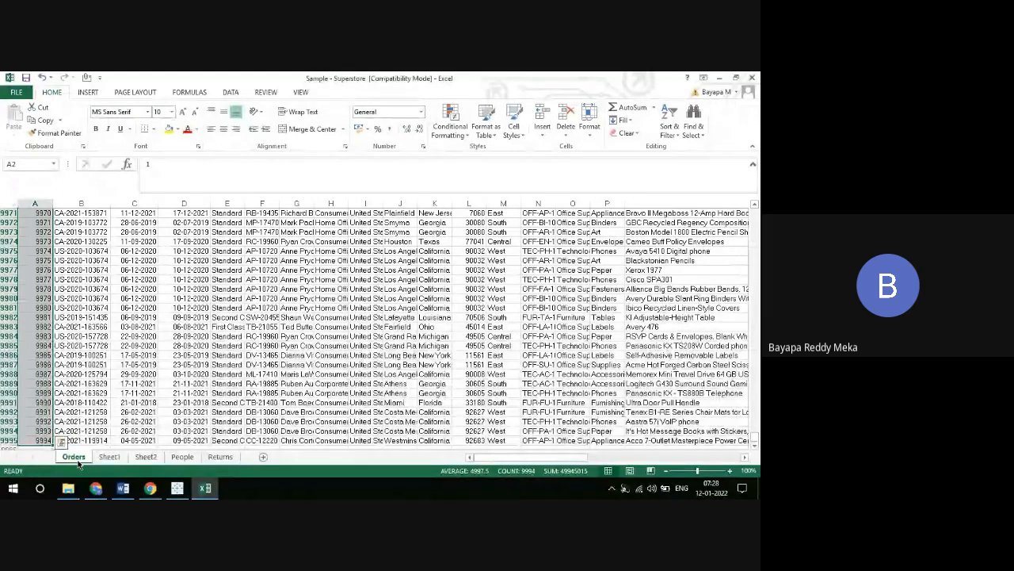
key("ctrl+Home")
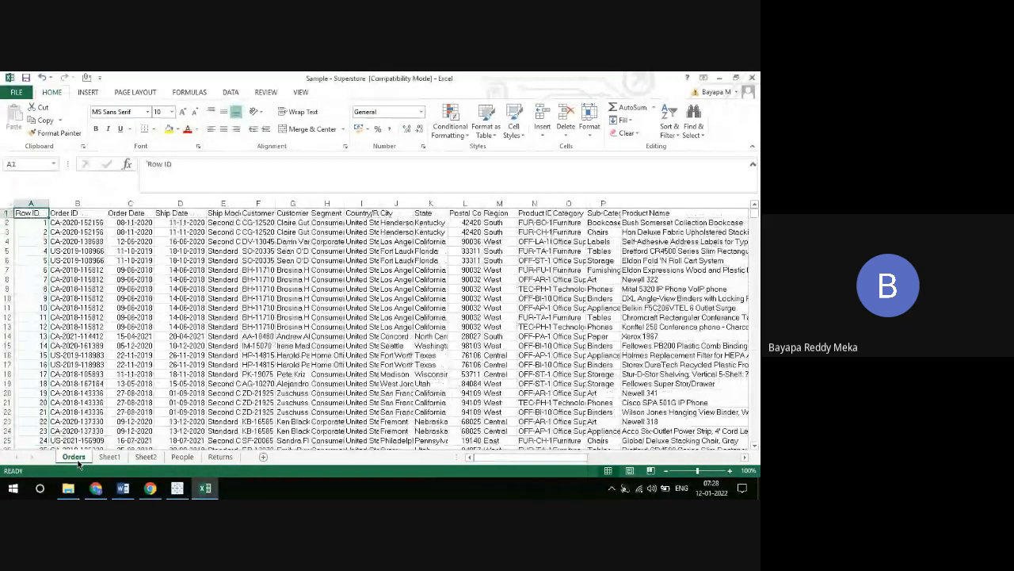
key("ctrl+shift+Right")
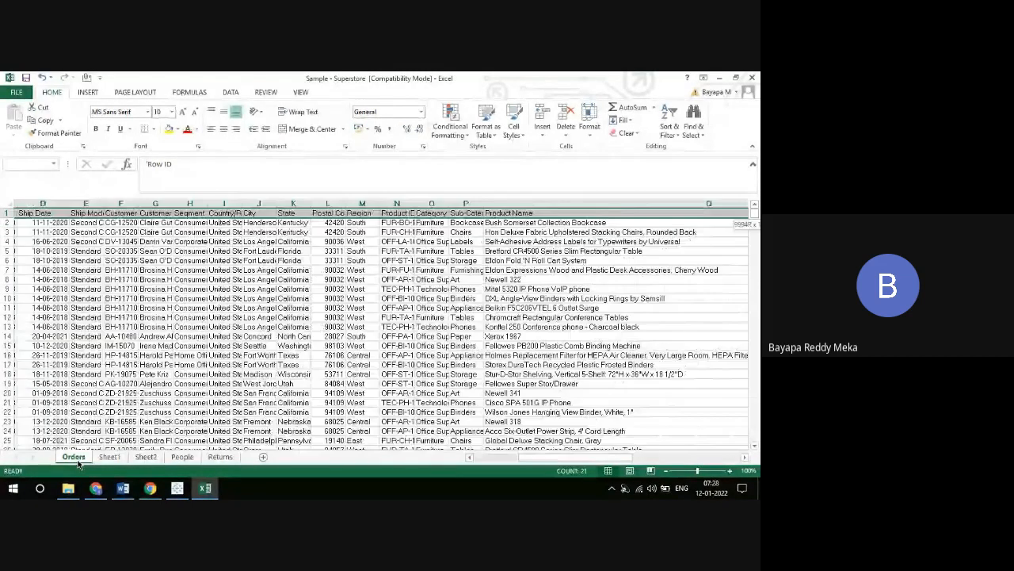
Examine the last Orders headers, from Profit back to Sales, and return to the Row ID header
key("Right")
key("Right")
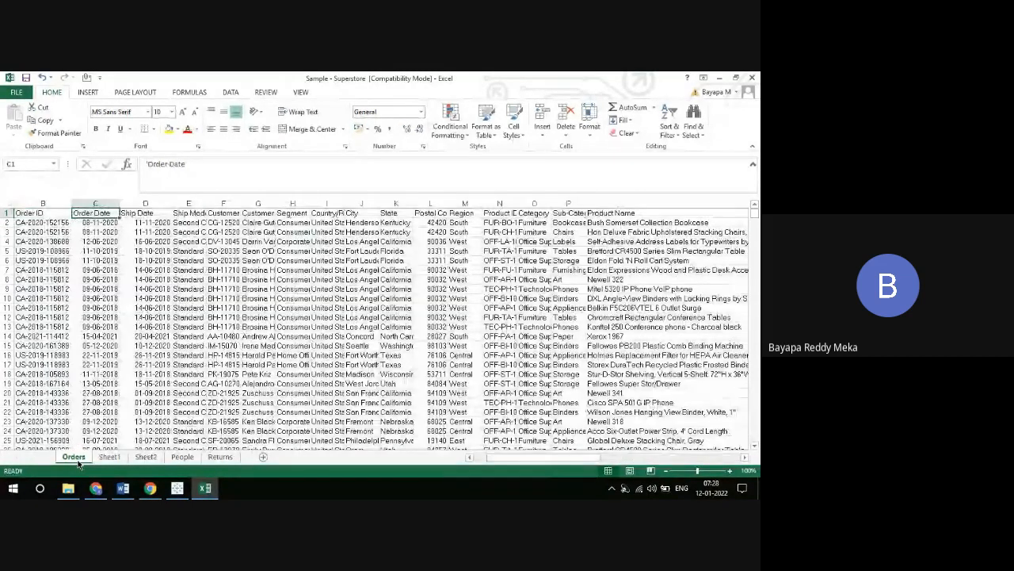
key("Right")
key("Right")
key("Right")
key("Right")
key("Right")
key("Right")
key("Right")
key("Right")
key("Right")
key("Right")
key("Right")
key("Right")
key("Right")
key("Right")
key("Right")
key("Right")
key("Right")
key("Right")
key("Right")
key("Right")
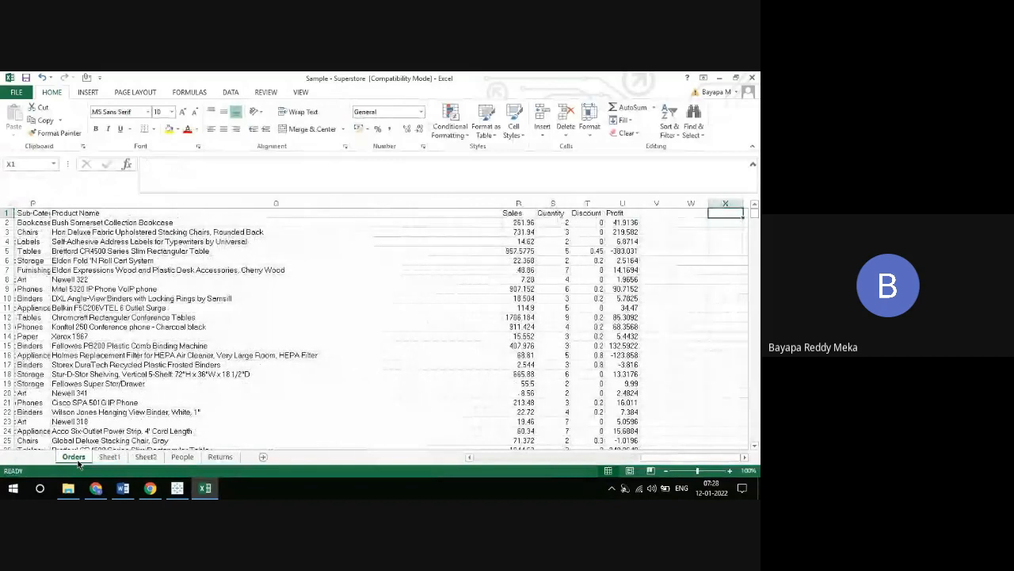
key("Left")
key("Left")
key("Left")
key("Left")
key("Left")
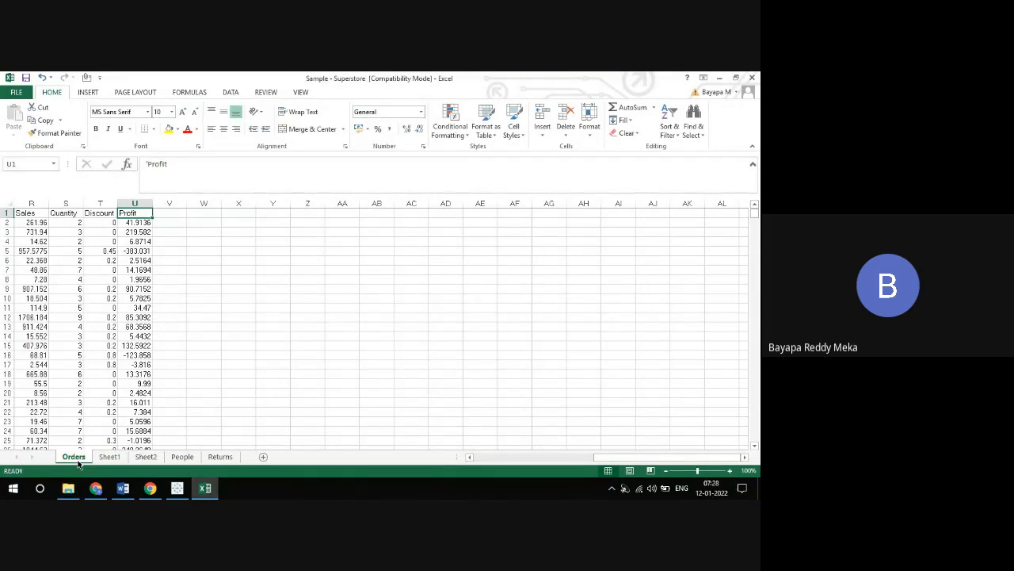
key("Left")
key("Left")
key("Left")
key("Left")
key("Left")
key("Left")
key("Left")
key("Left")
key("Left")
key("Left")
key("Left")
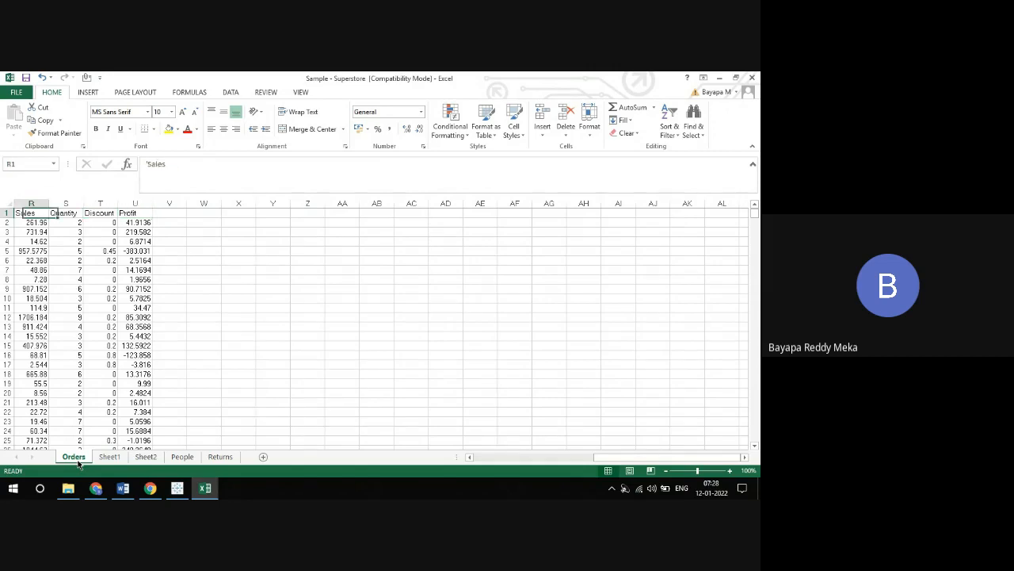
key("Home")
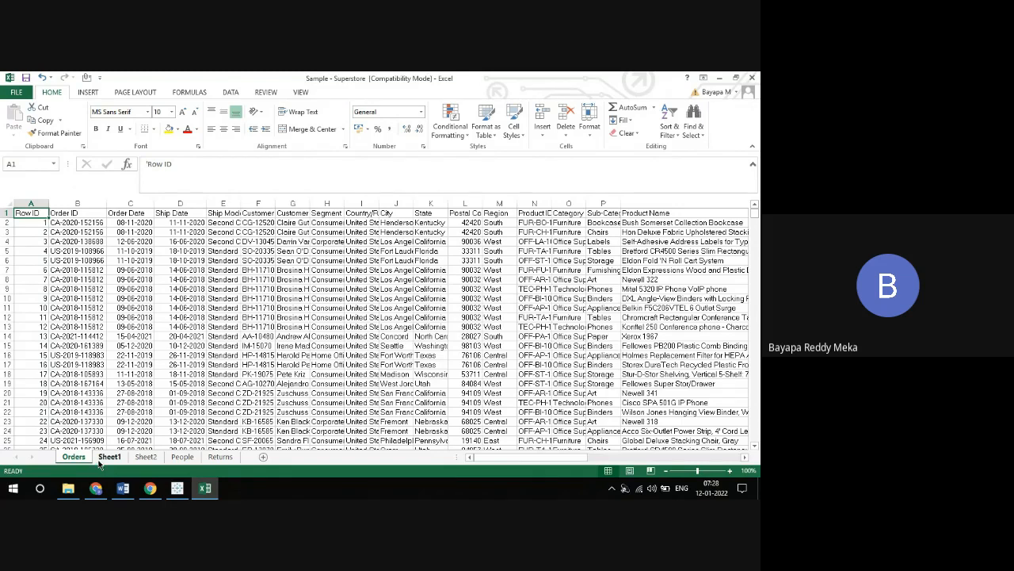
Switch to Tableau and dismiss the Update Tableau and File Recovery dialogs without updating or recovering anything
left_click(178, 487)
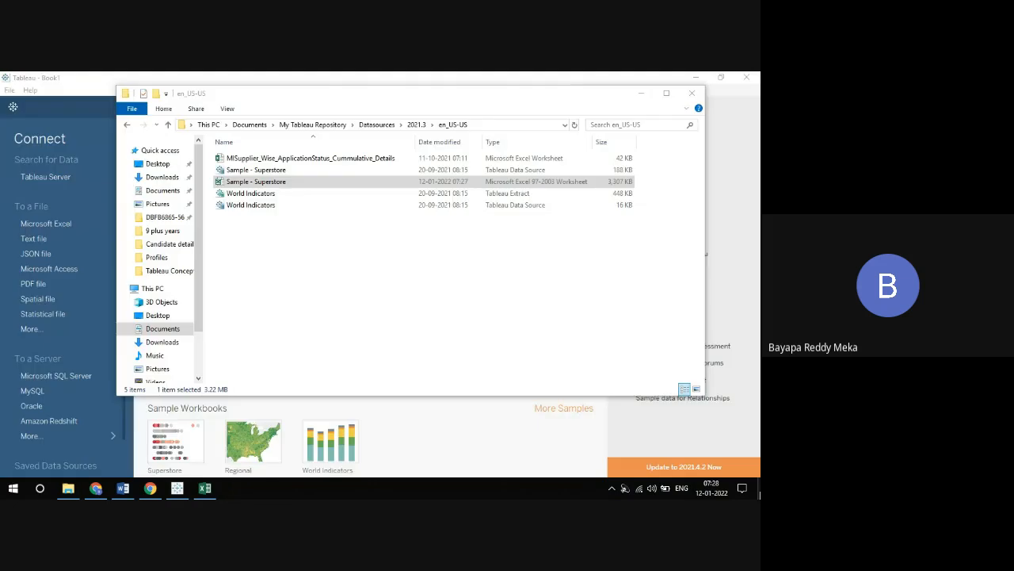
left_click(759, 490)
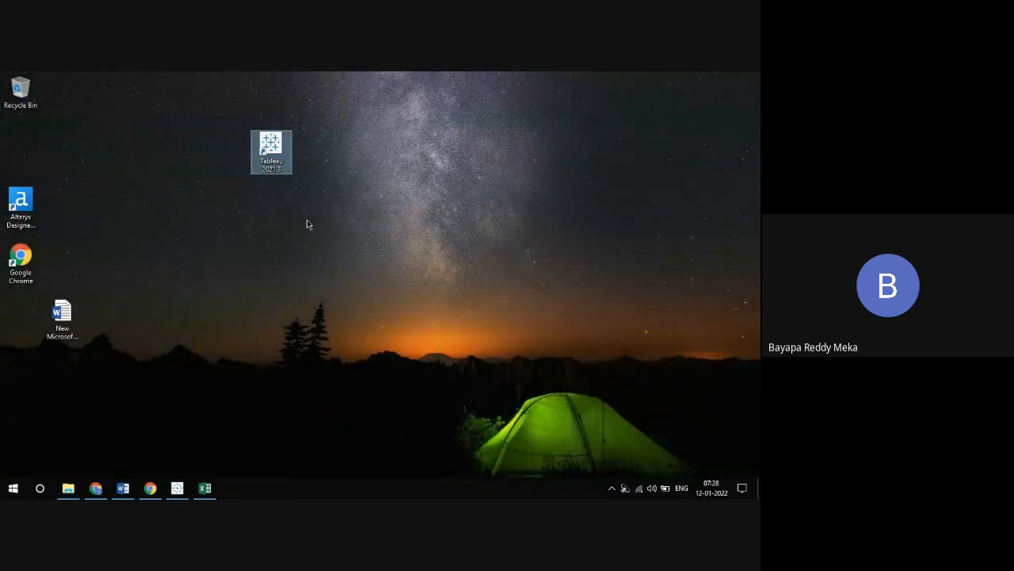
left_click(176, 488)
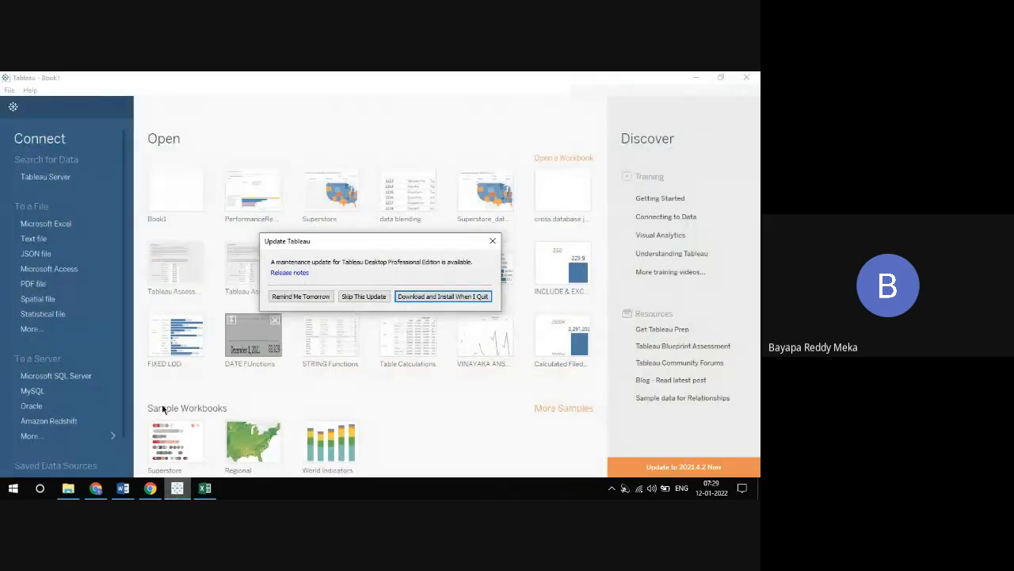
left_click(492, 241)
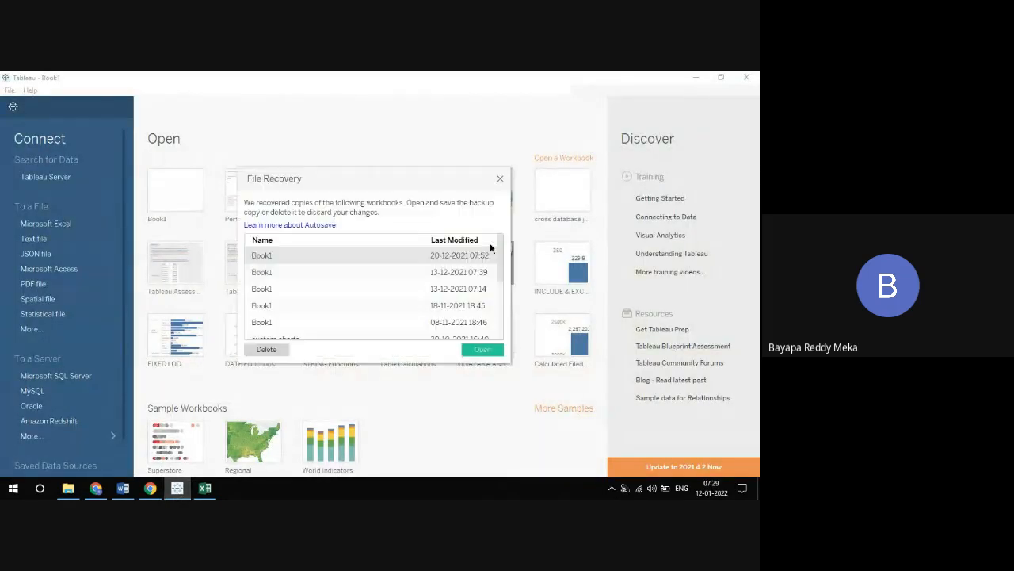
left_click(501, 179)
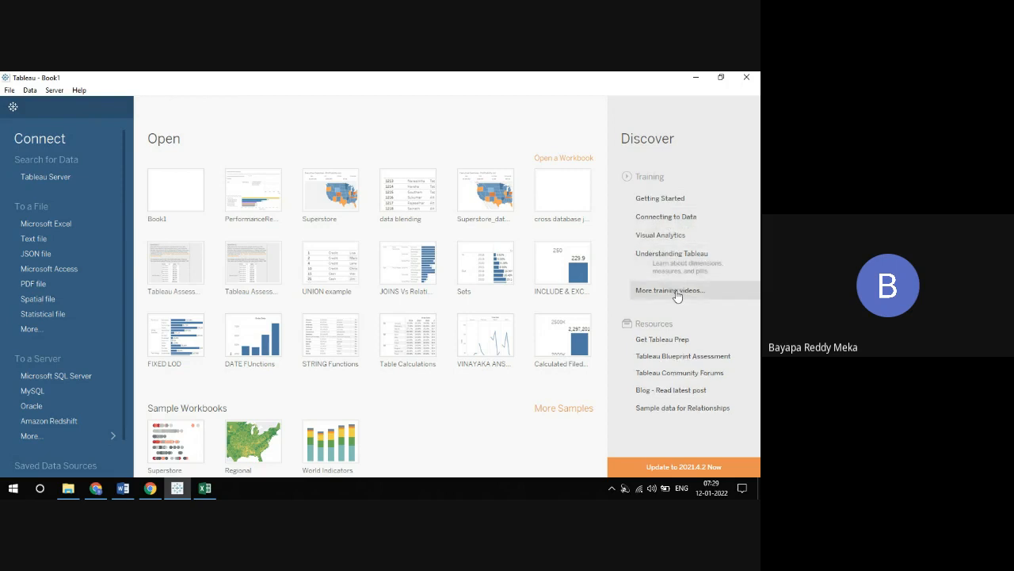
View the Getting Started training page in the browser and return to the Tableau start page
left_click(664, 207)
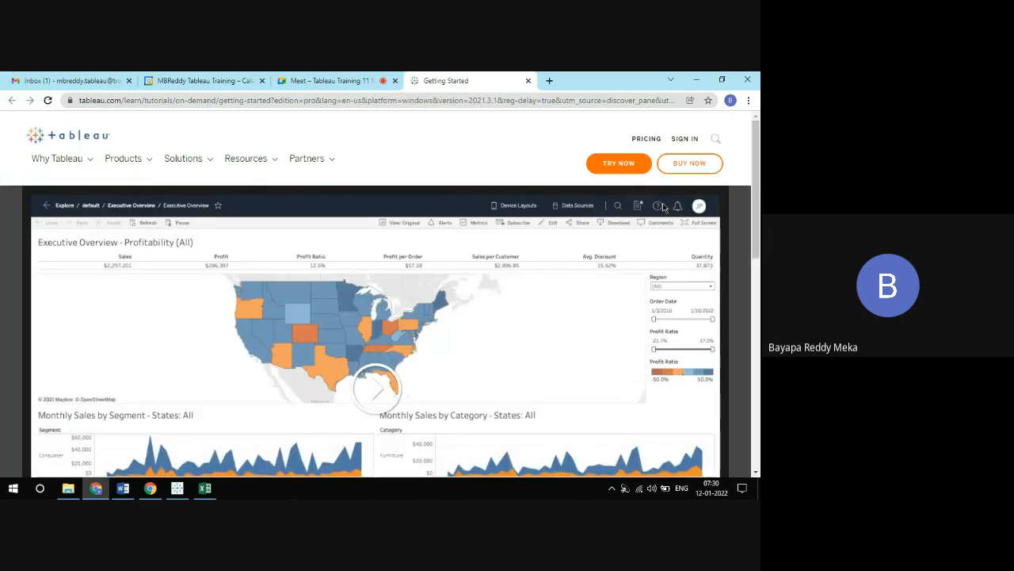
key("alt+Tab")
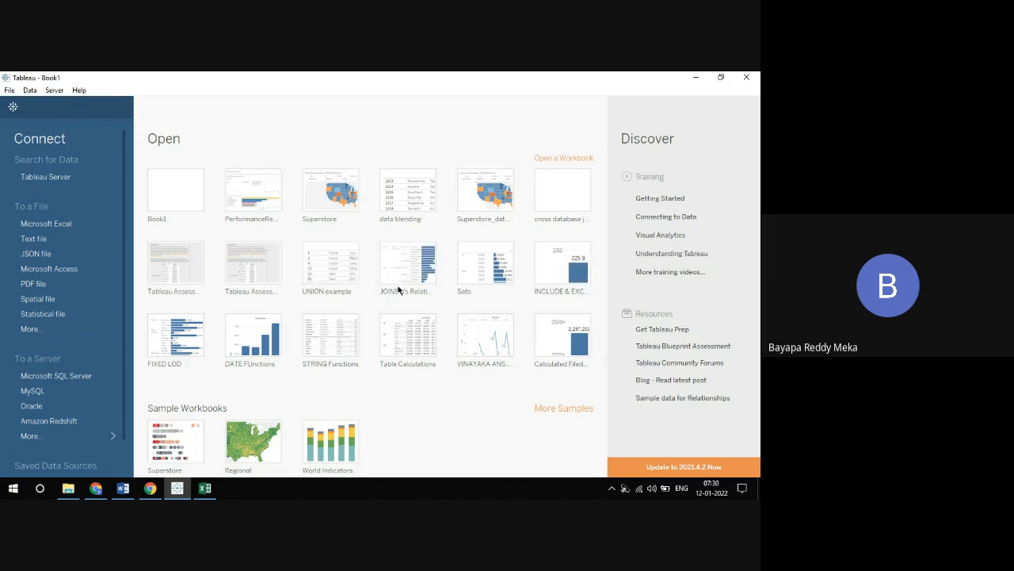
Remove the performance recording, Superstore and data blending workbooks from the recently opened workbooks
left_click(274, 177)
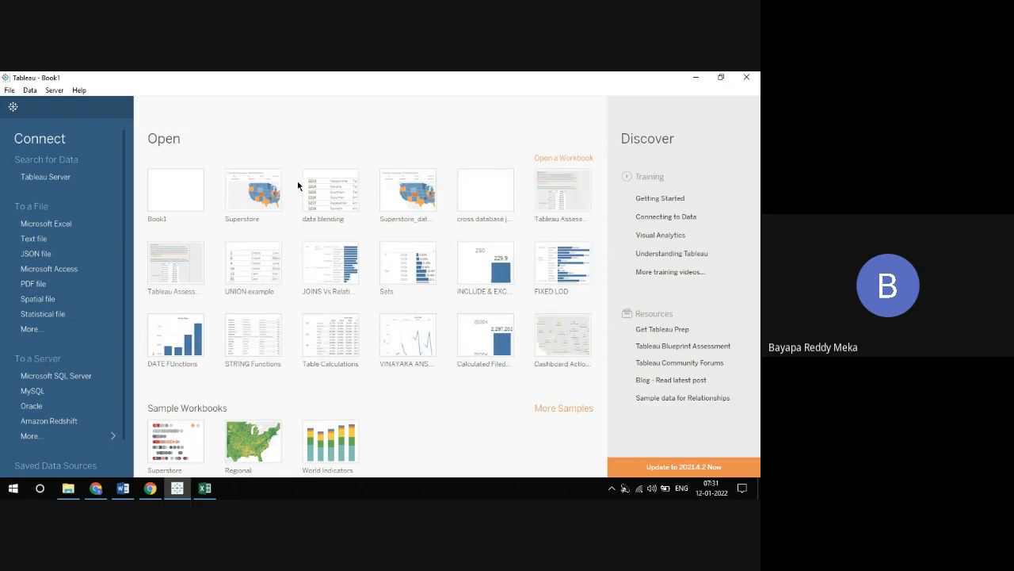
left_click(274, 177)
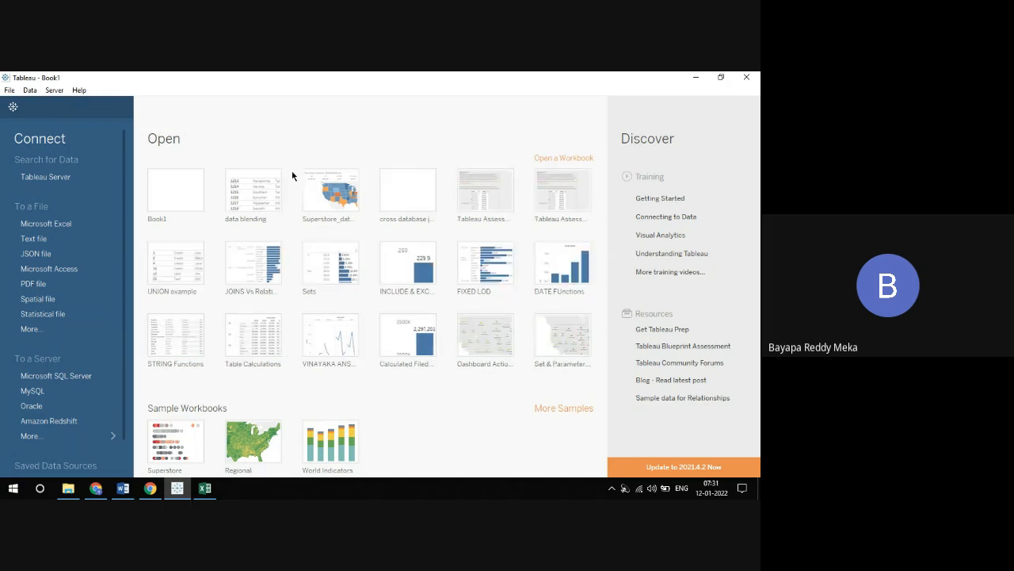
left_click(275, 176)
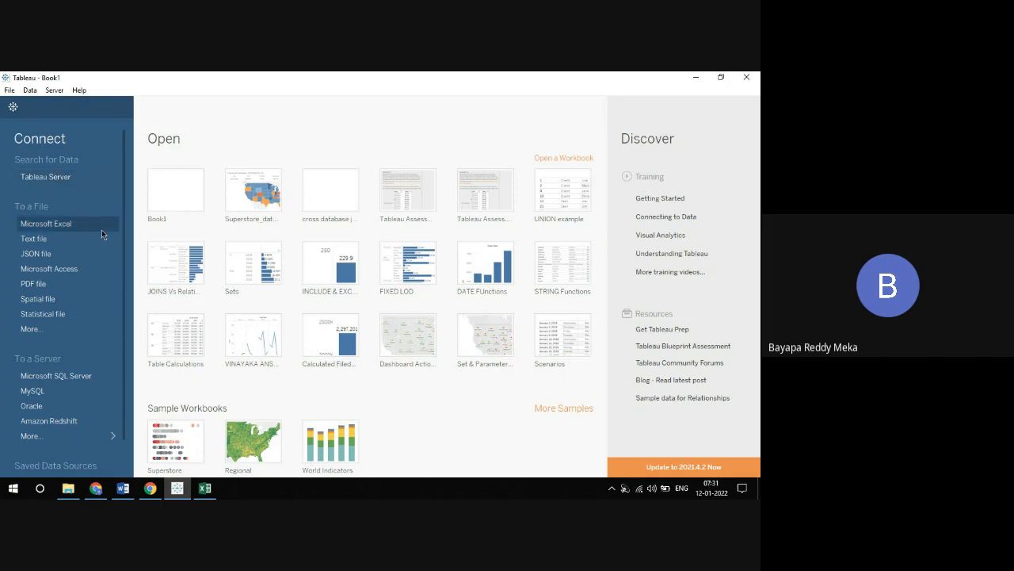
Switch to the Google Meet call, admit the waiting participant and return to Tableau
left_click(97, 489)
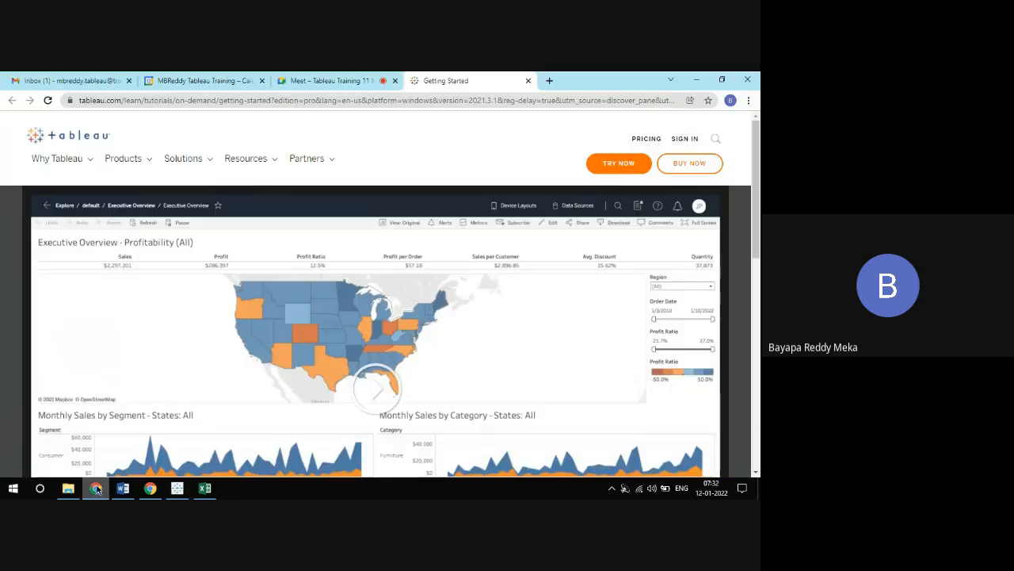
left_click(325, 80)
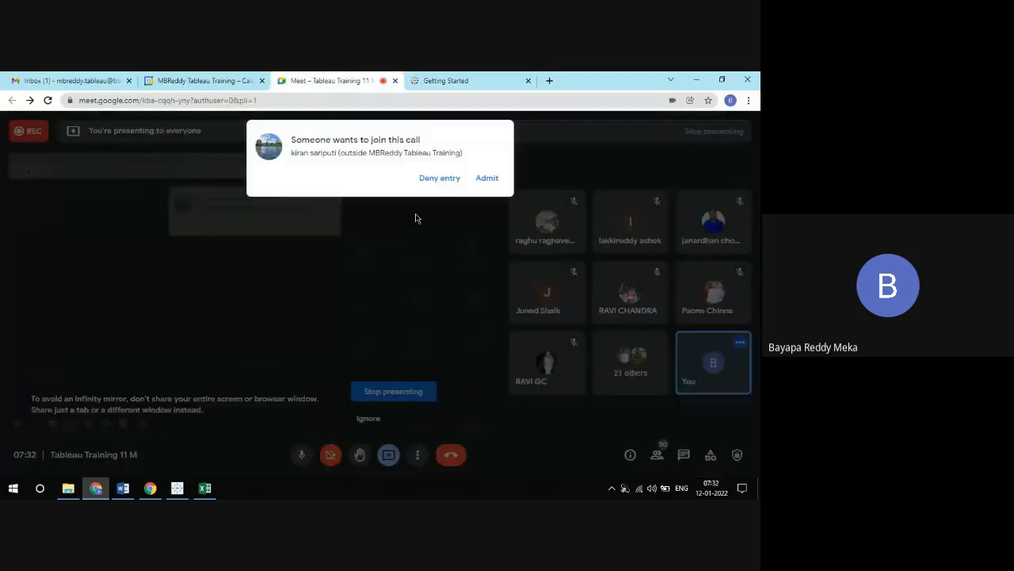
left_click(487, 178)
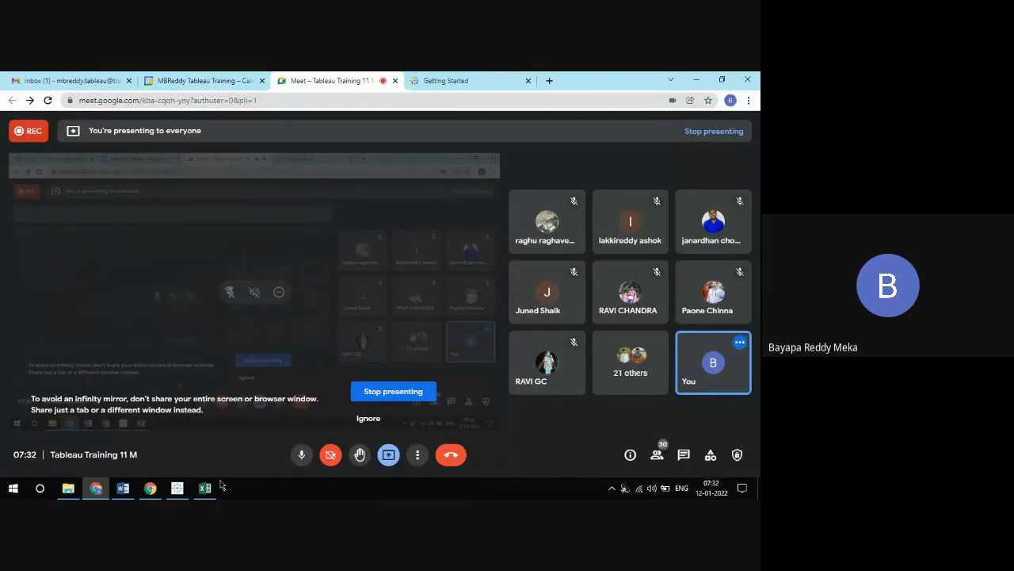
left_click(178, 488)
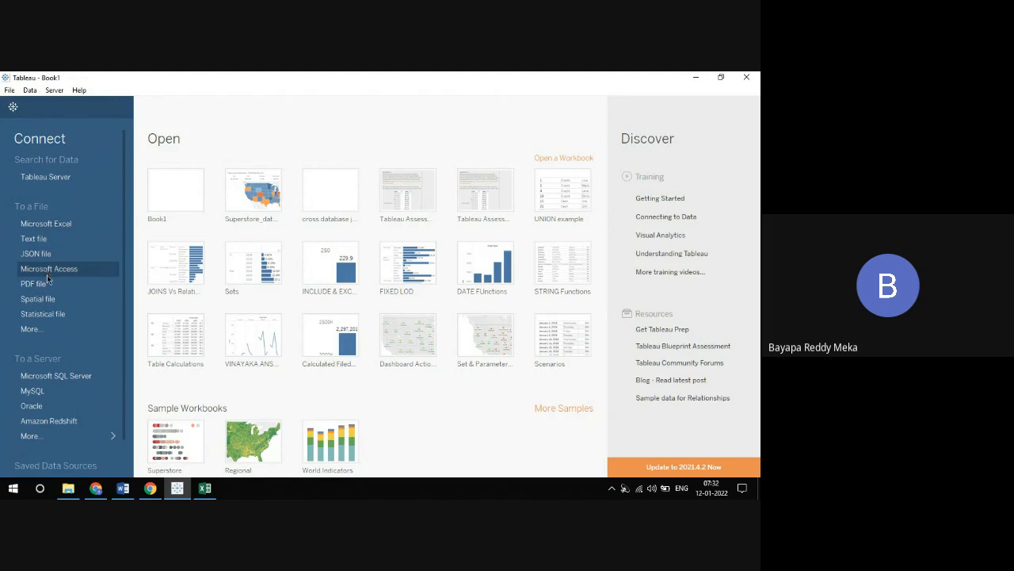
Look at the file picker for other file types, cancel it, and show the full list of server connectors
left_click(30, 328)
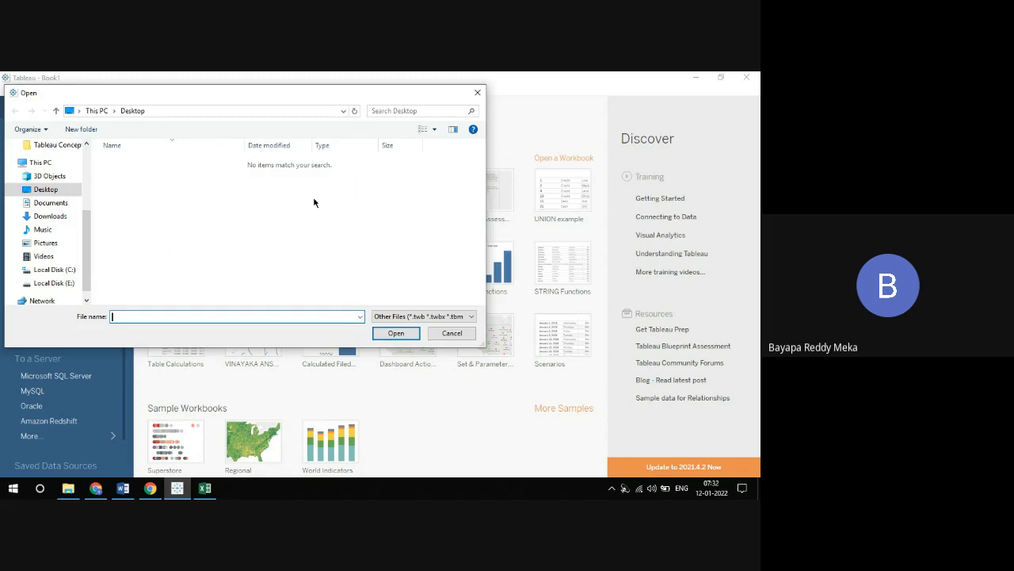
left_click(477, 93)
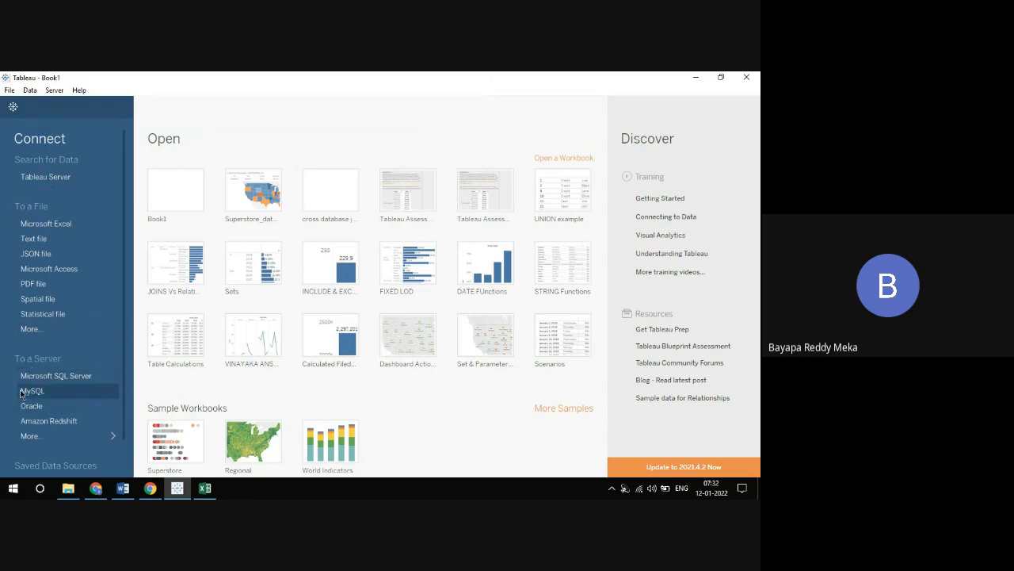
left_click(32, 436)
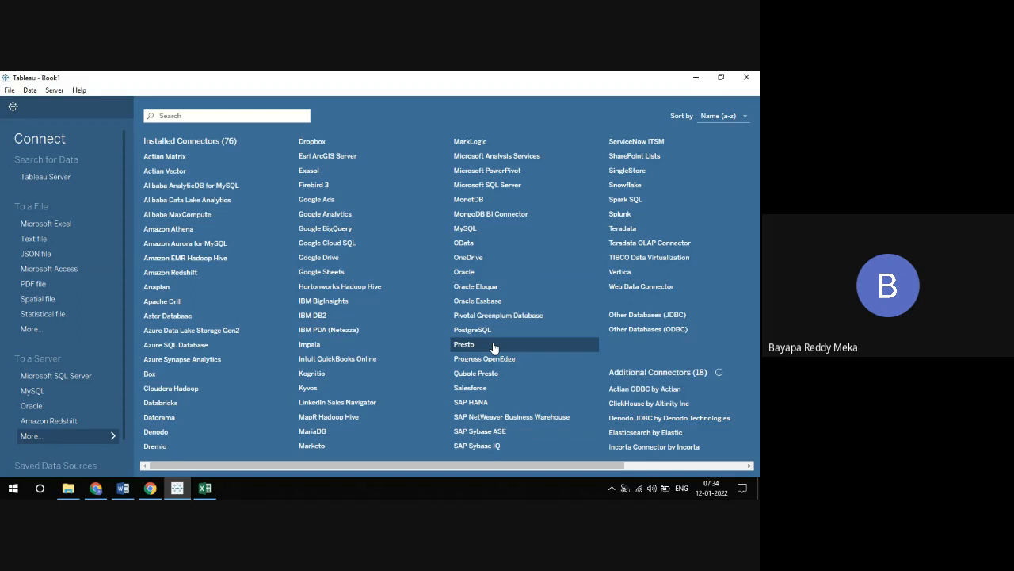
Examine the connection dialogs of the Teradata, Snowflake and MongoDB BI Connector connectors, closing each one
left_click(622, 230)
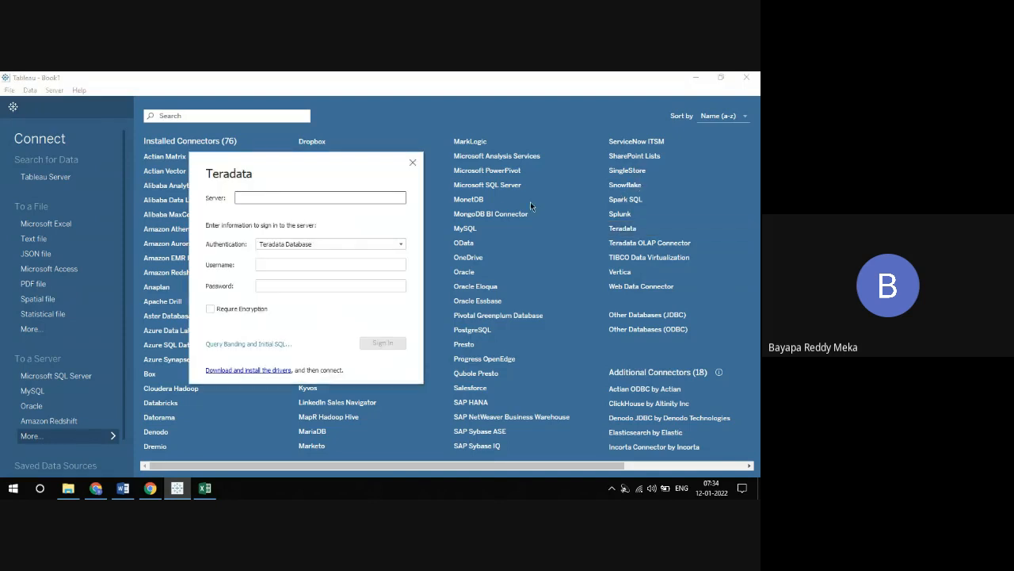
left_click(412, 164)
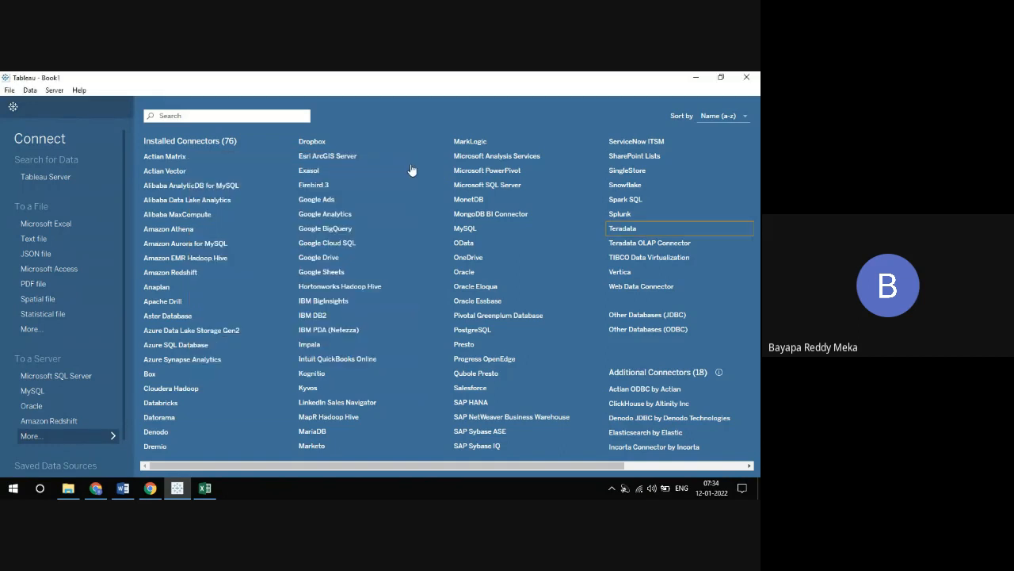
left_click(626, 186)
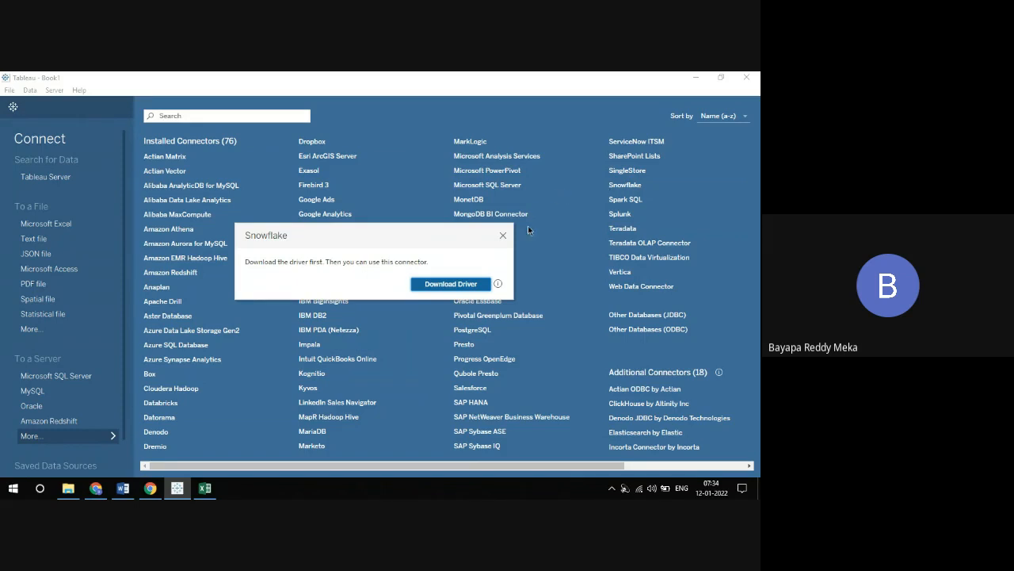
left_click(503, 237)
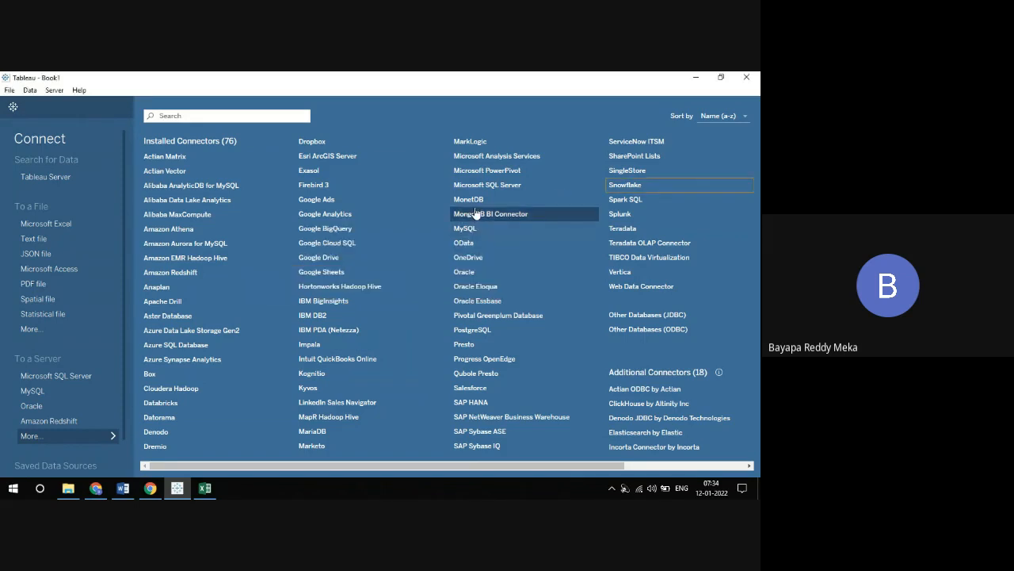
left_click(469, 216)
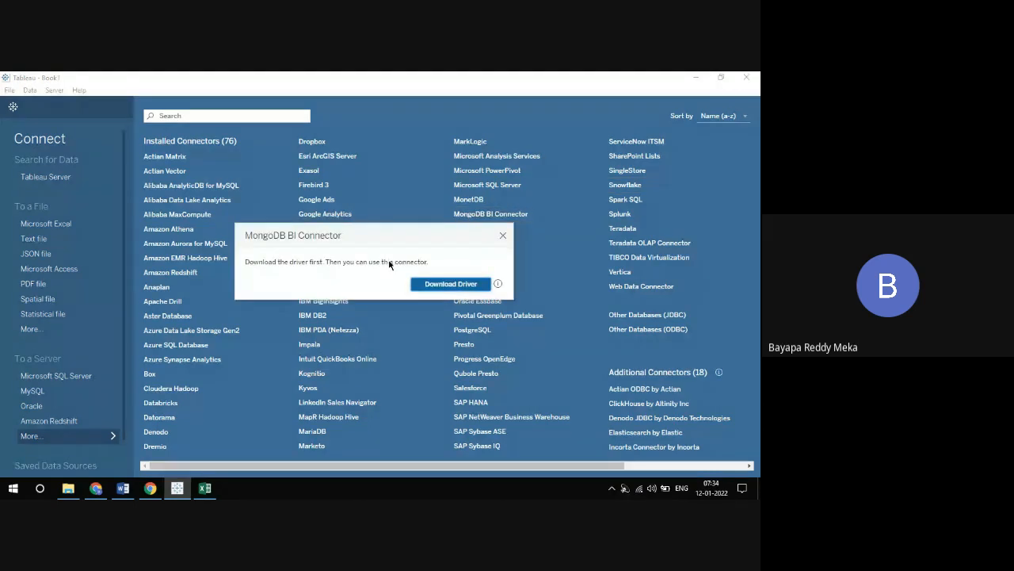
left_click(502, 237)
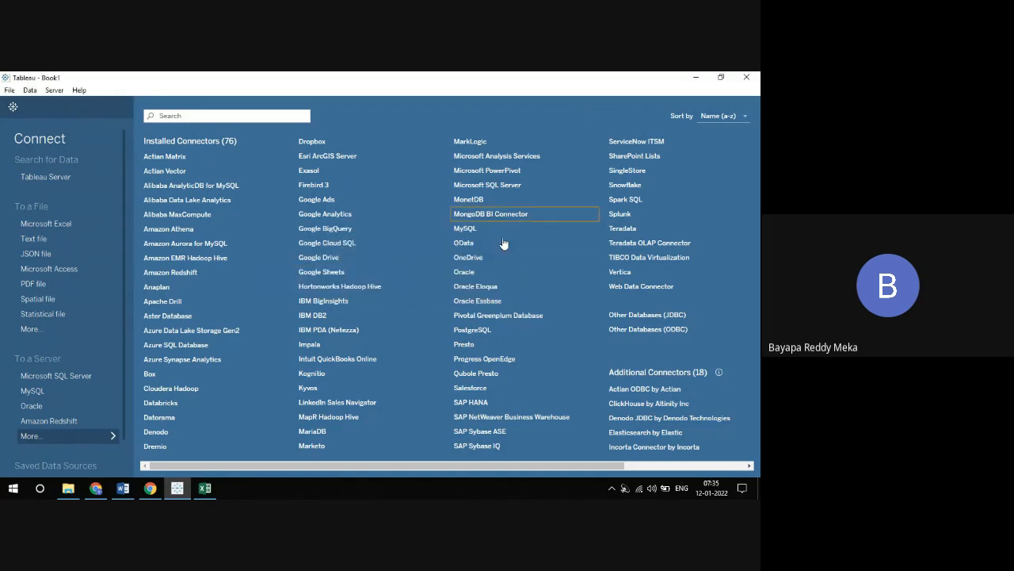
Examine the Oracle sign-in dialog and the Google BigQuery authentication options, closing both without connecting
left_click(467, 273)
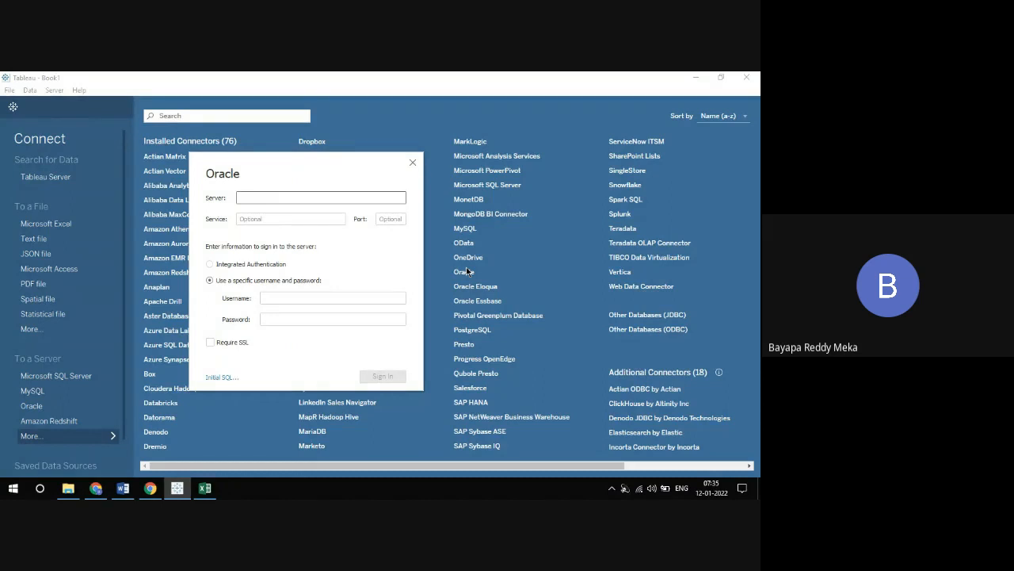
left_click(413, 162)
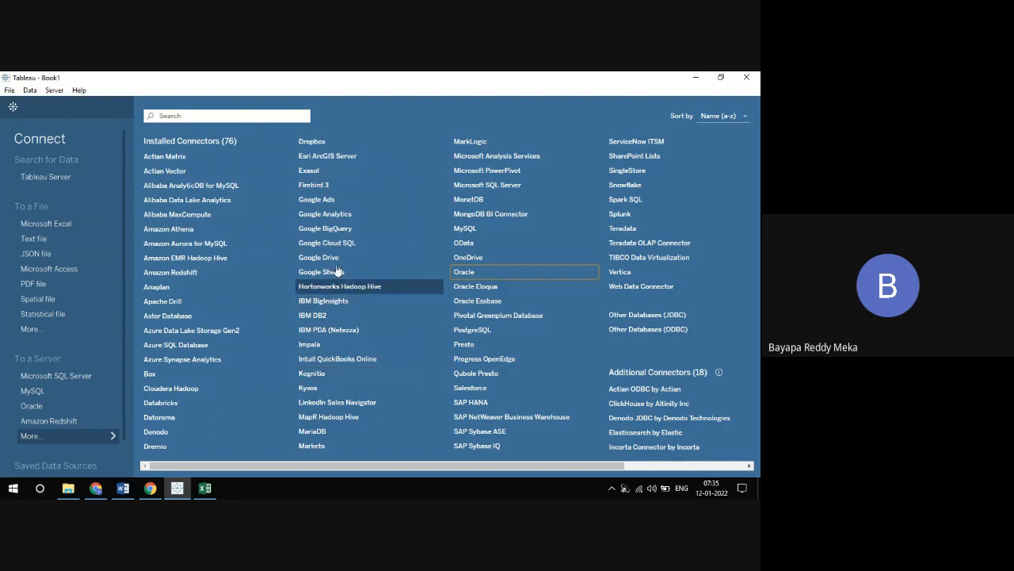
left_click(333, 235)
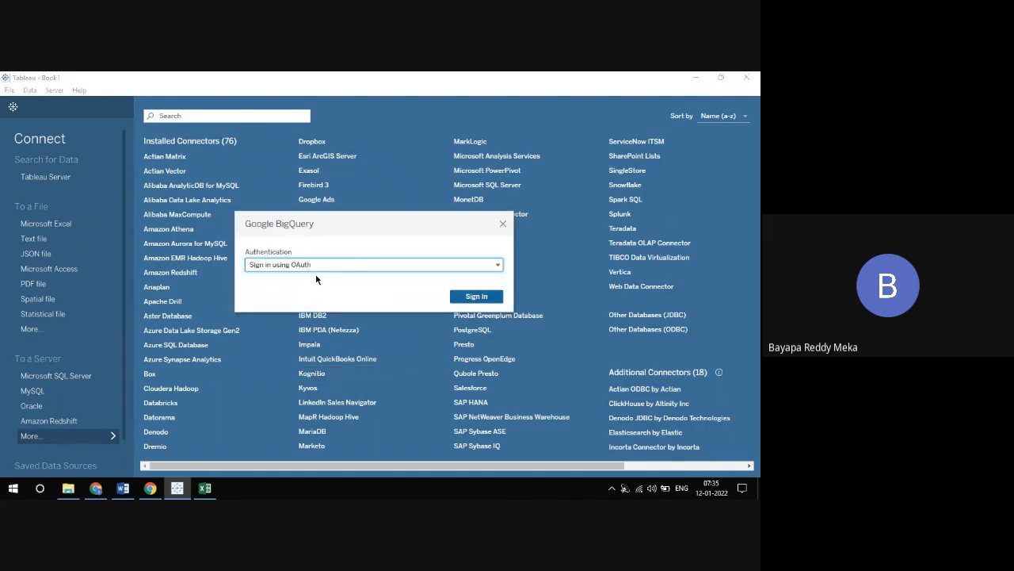
left_click(319, 268)
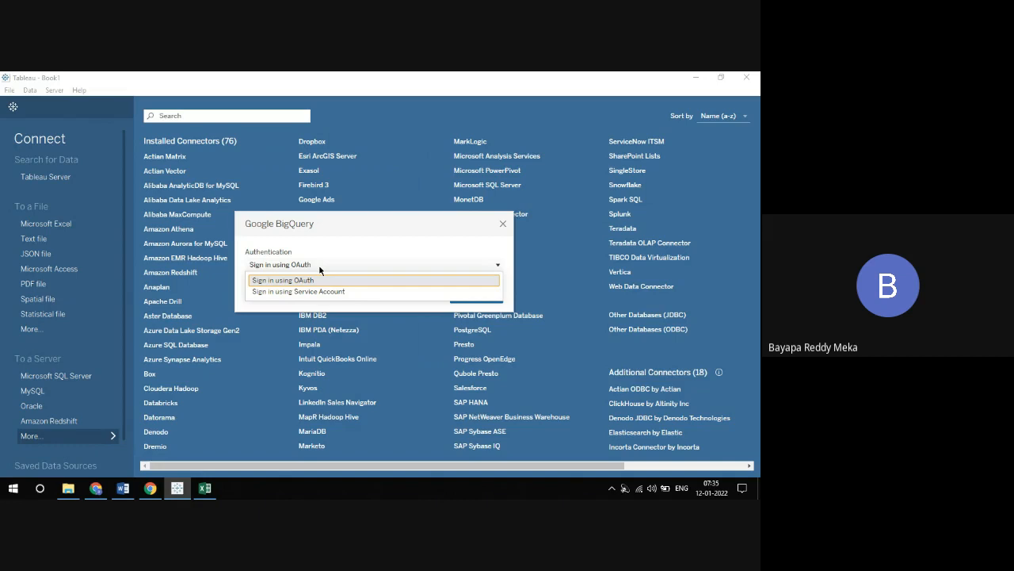
left_click(502, 225)
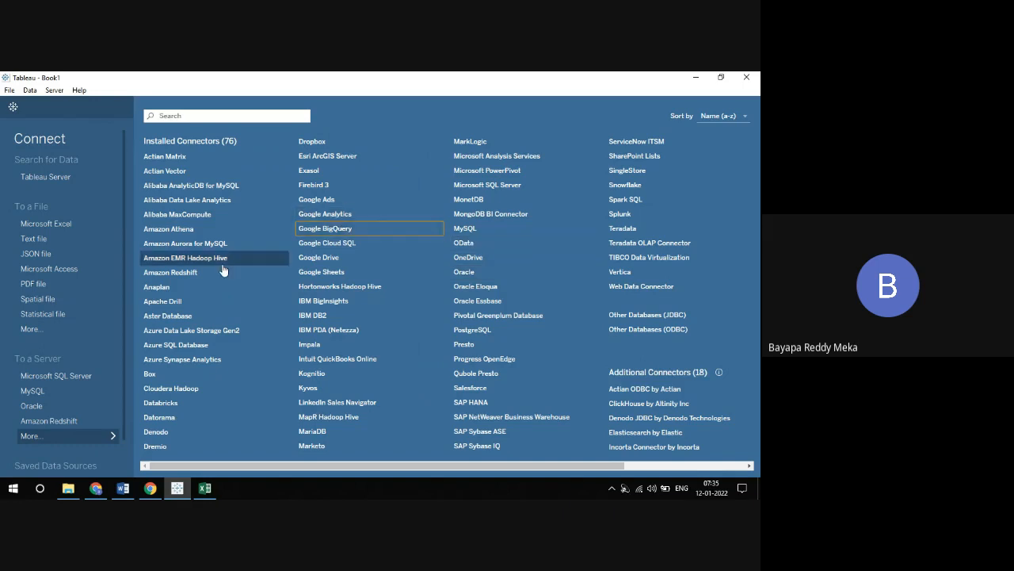
Examine the general and advanced connection settings of the Amazon Redshift connector
left_click(175, 272)
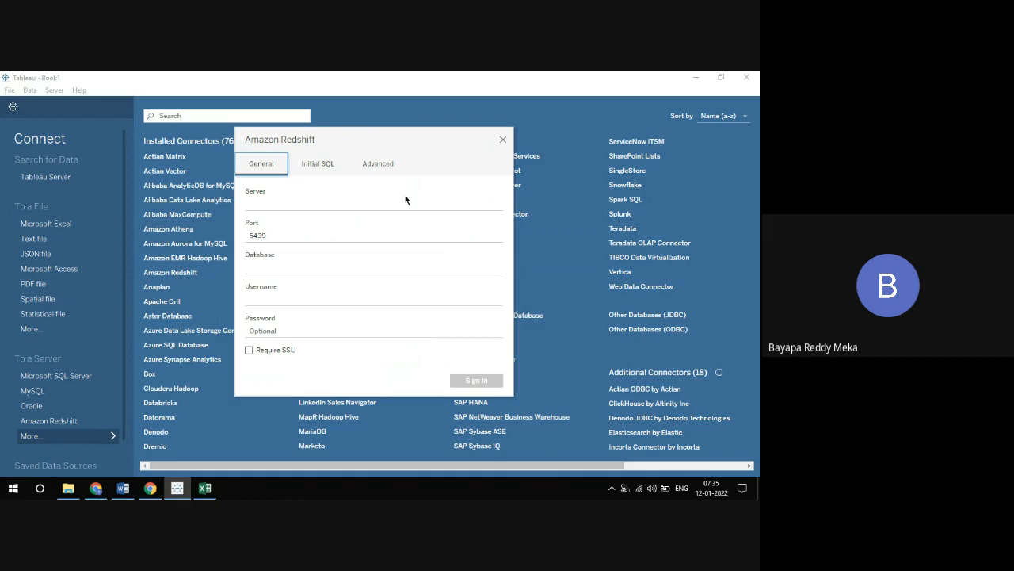
left_click(381, 170)
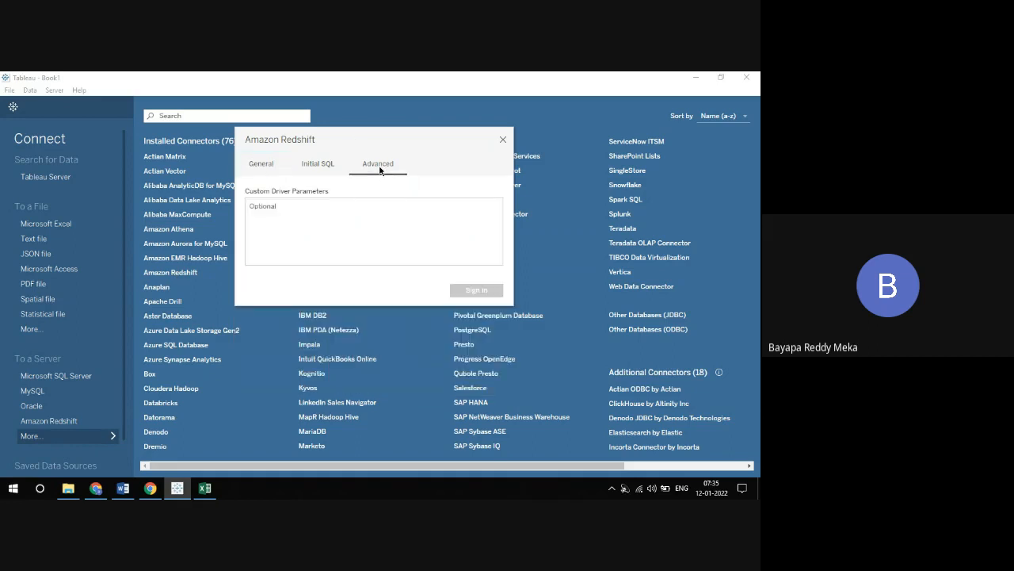
left_click(256, 166)
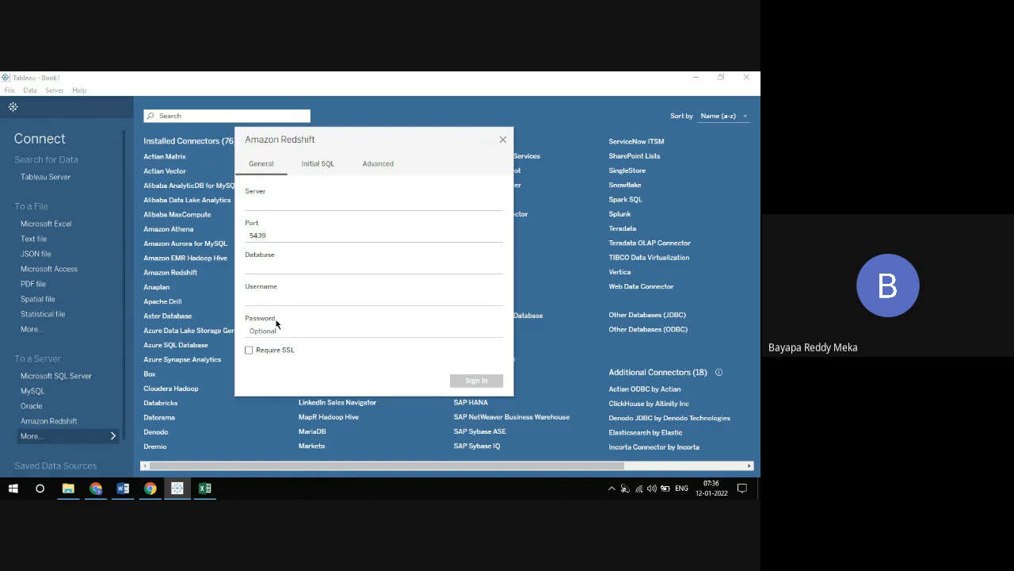
Close the Amazon Redshift dialog, look at the Salesforce sign-in page, and cancel its authentication request
left_click(502, 141)
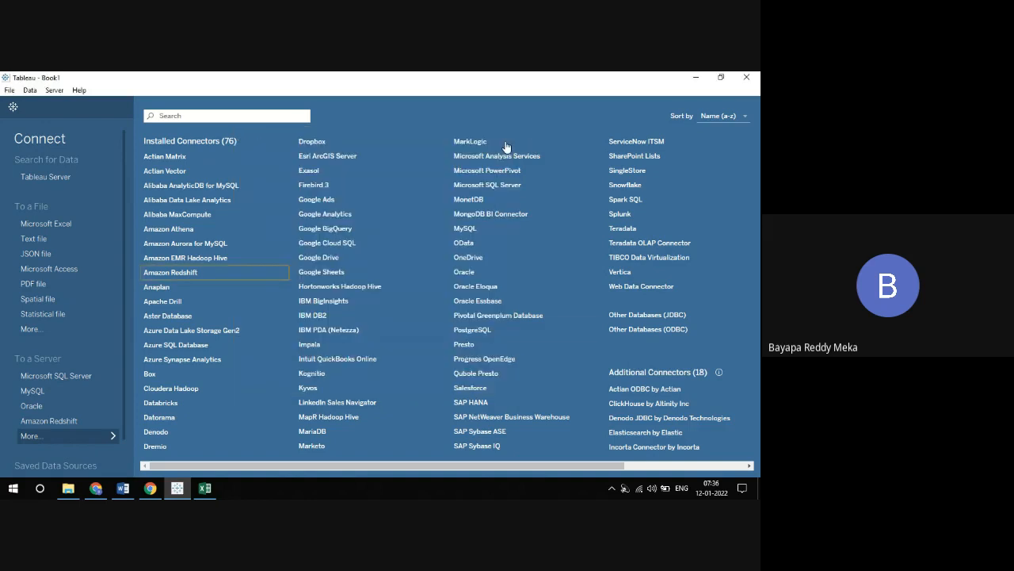
left_click(483, 393)
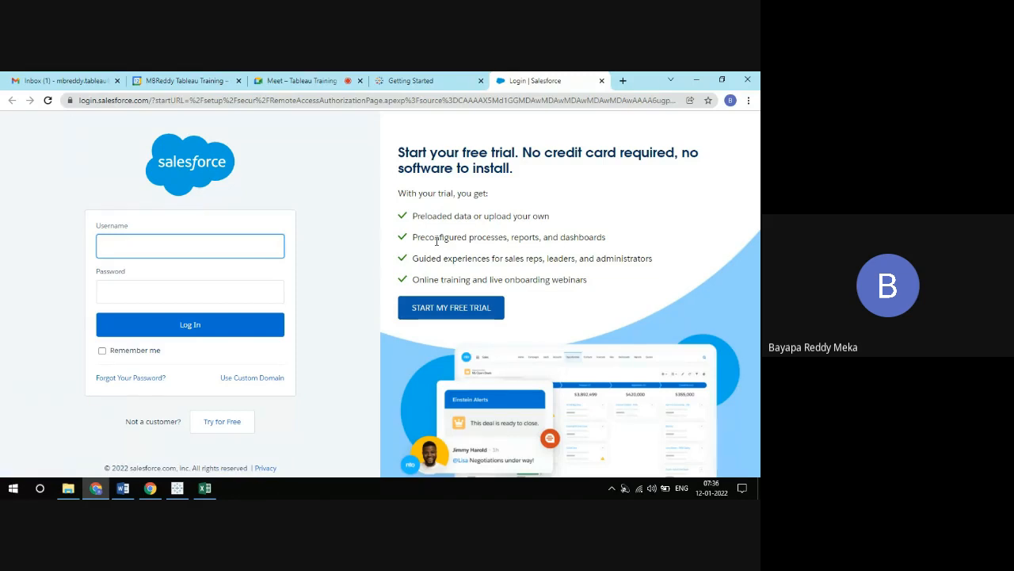
key("alt+Tab")
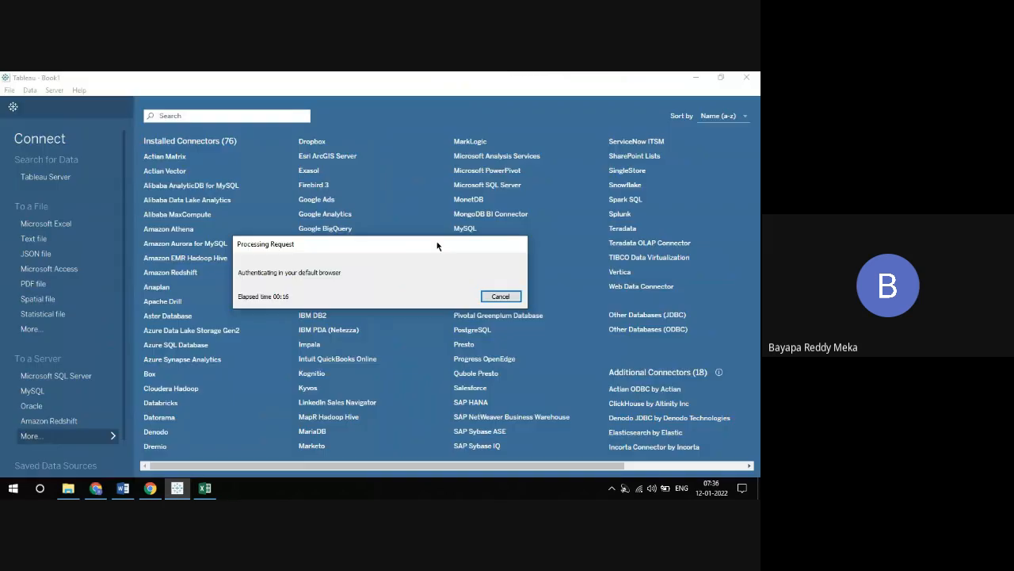
left_click(499, 295)
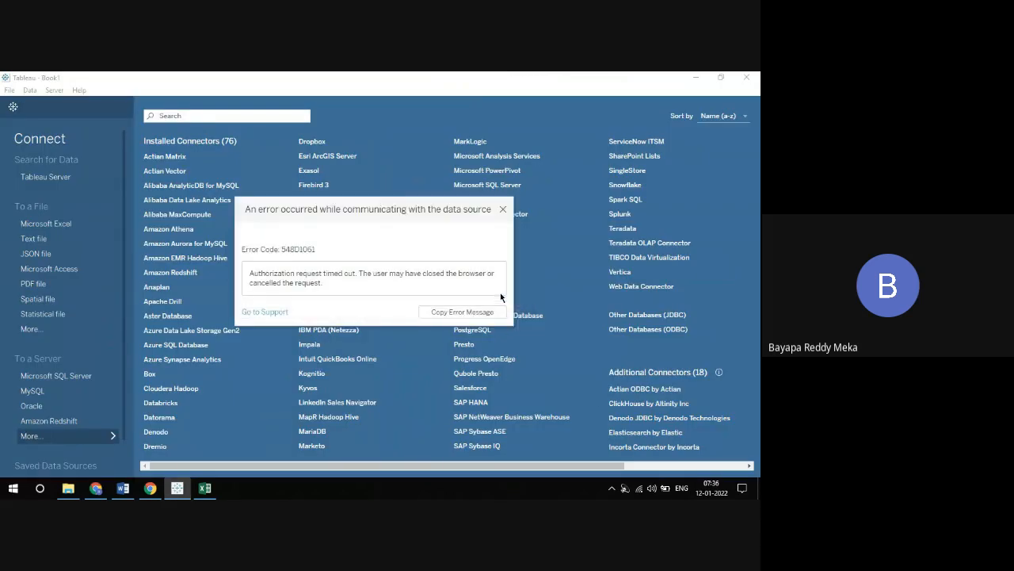
left_click(502, 211)
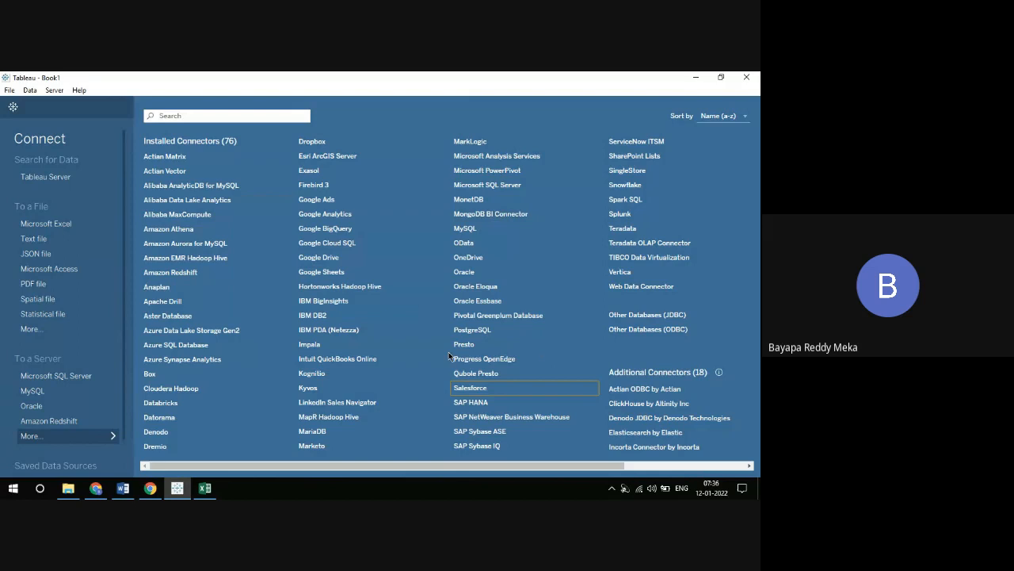
Examine the SAP HANA dialog with its connection types and the SAP NetWeaver Business Warehouse dialog, closing both without signing in
left_click(474, 403)
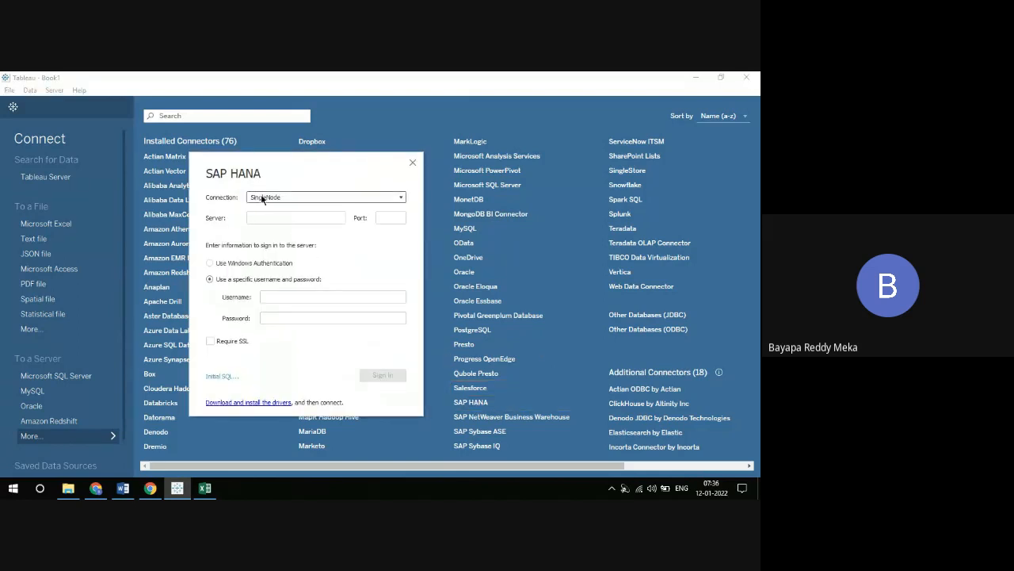
left_click(290, 200)
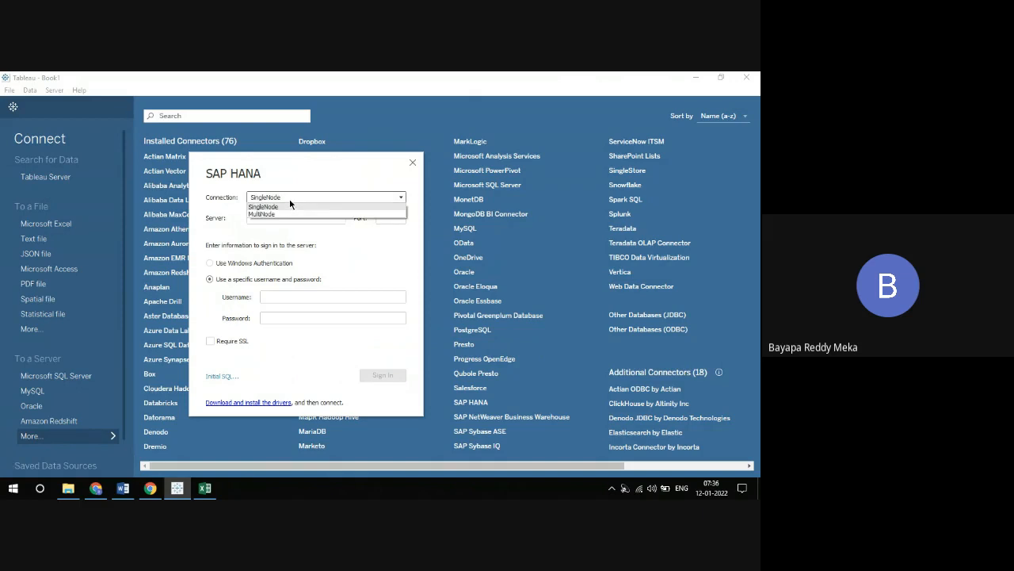
left_click(289, 207)
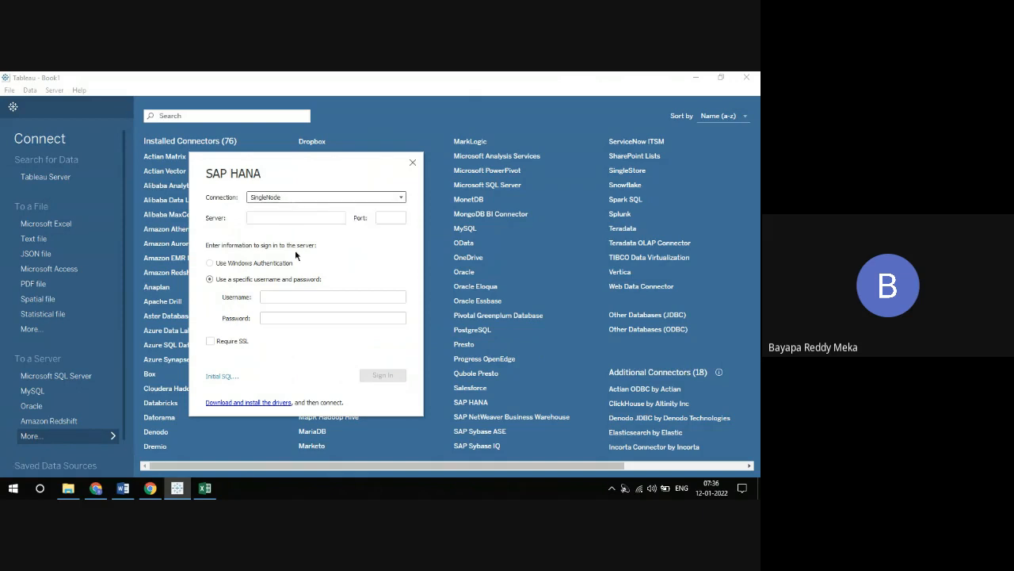
left_click(412, 163)
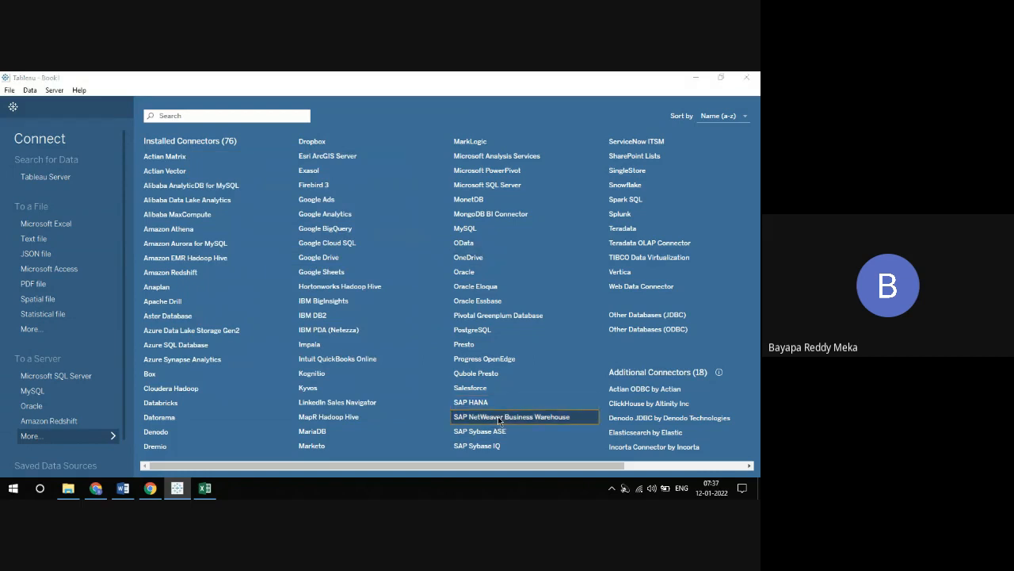
left_click(498, 416)
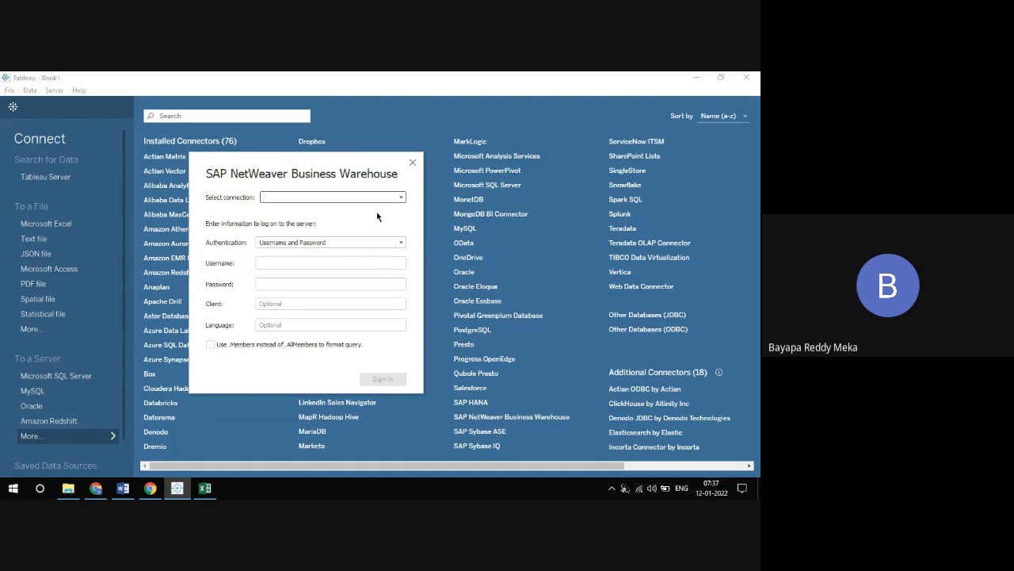
left_click(412, 162)
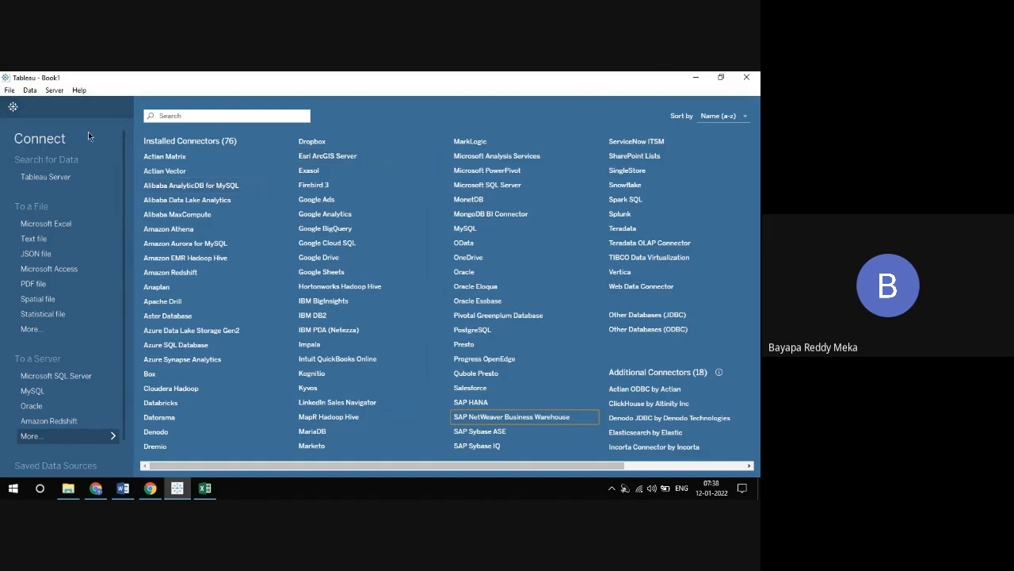
Compare the start page with the full list of server connectors and return to the start page
left_click(89, 438)
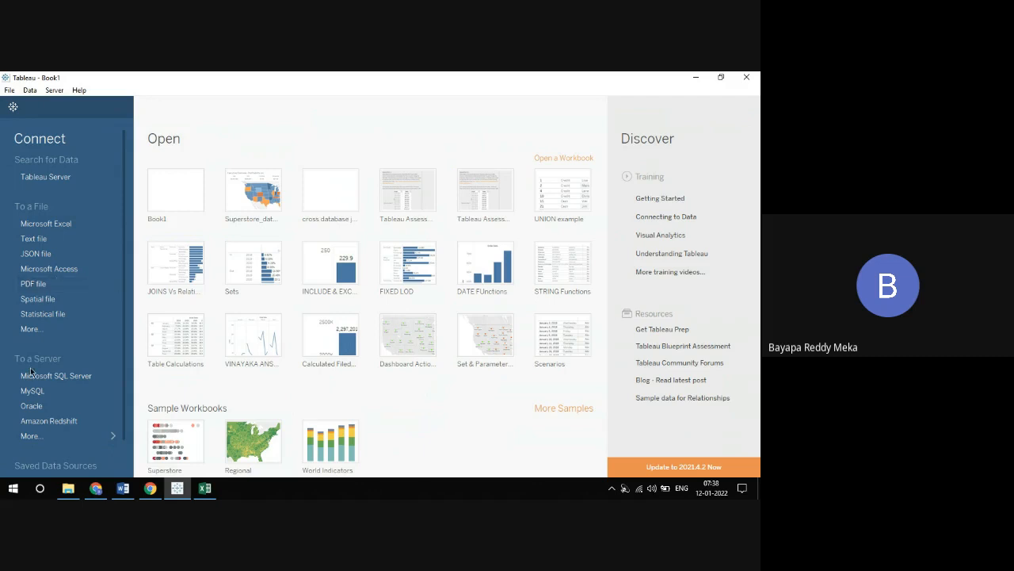
left_click(42, 432)
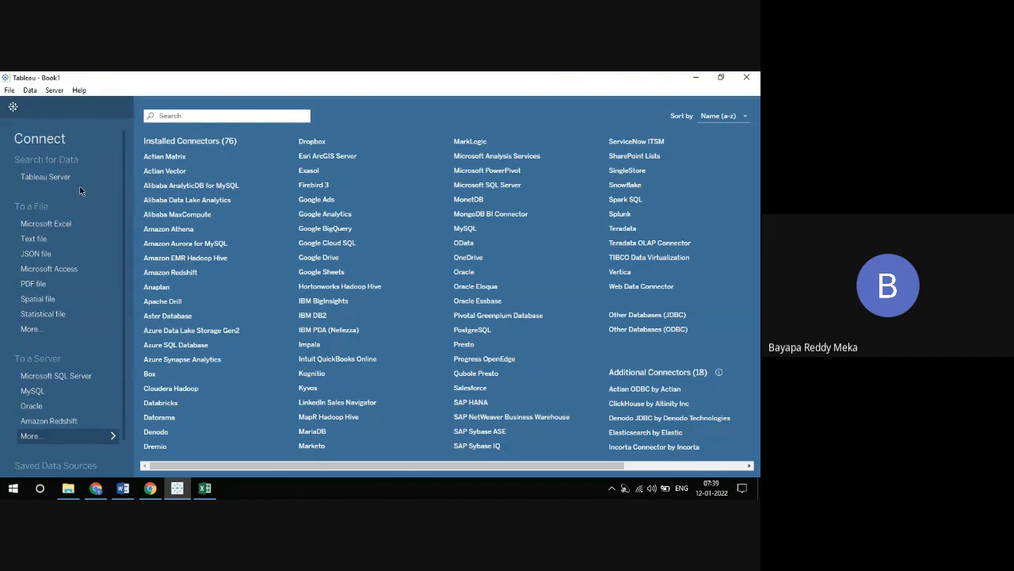
left_click(55, 432)
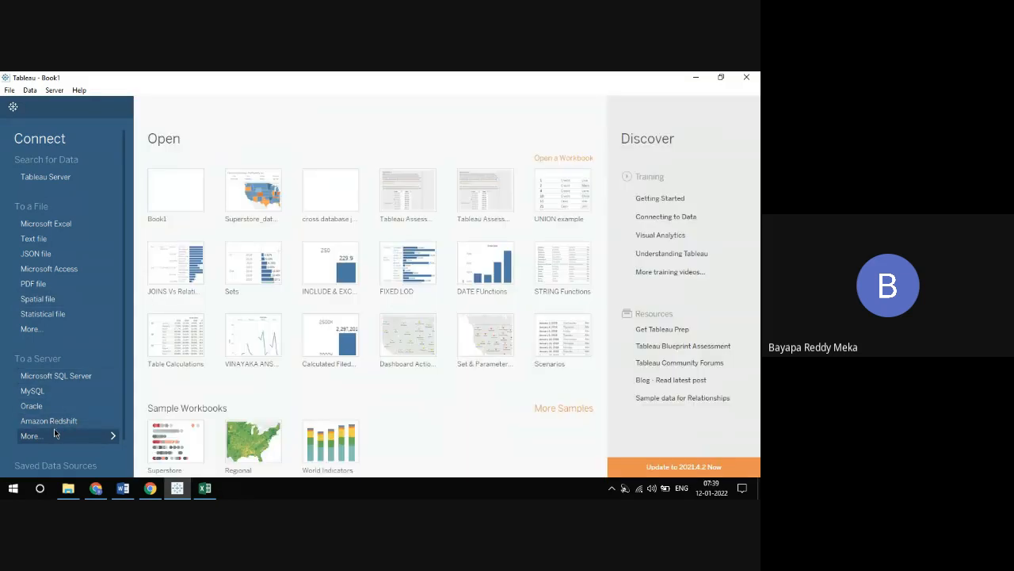
Connect to the Excel file Sample - Superstore in Documents > My Tableau Repository > Datasources > 2021.3 > en_US-US
left_click(41, 225)
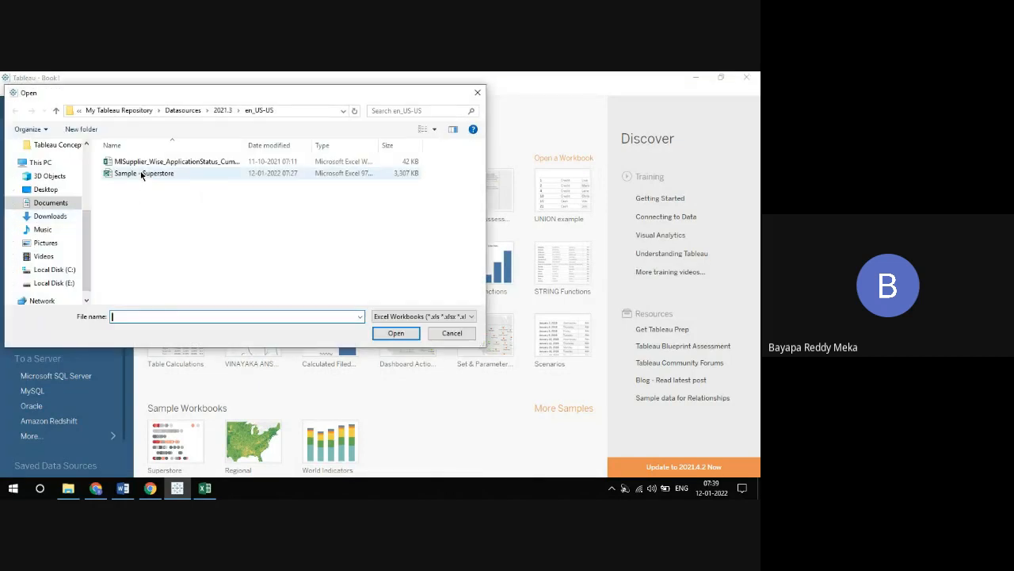
left_click(72, 200)
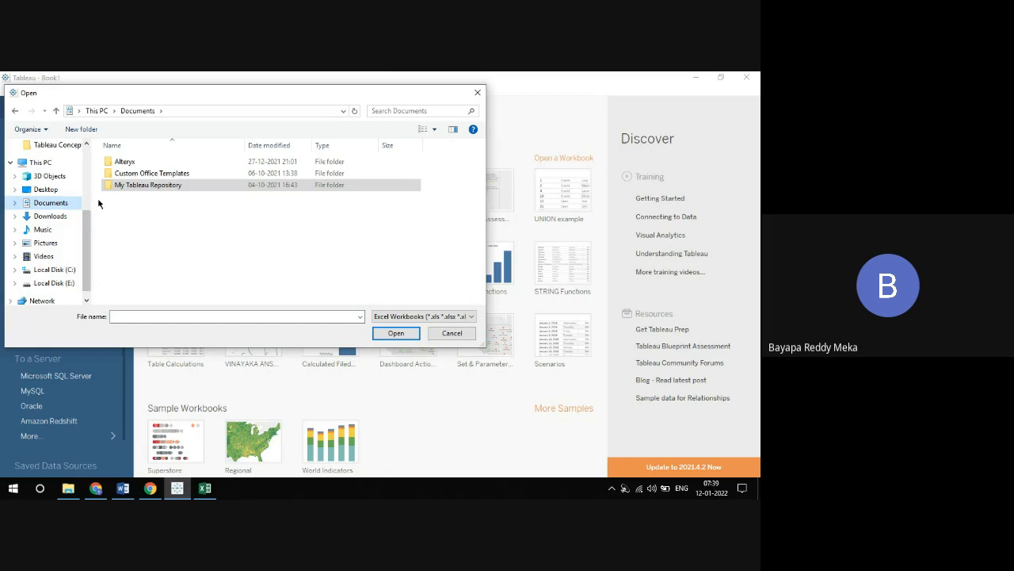
left_click(138, 188)
double_click(138, 188)
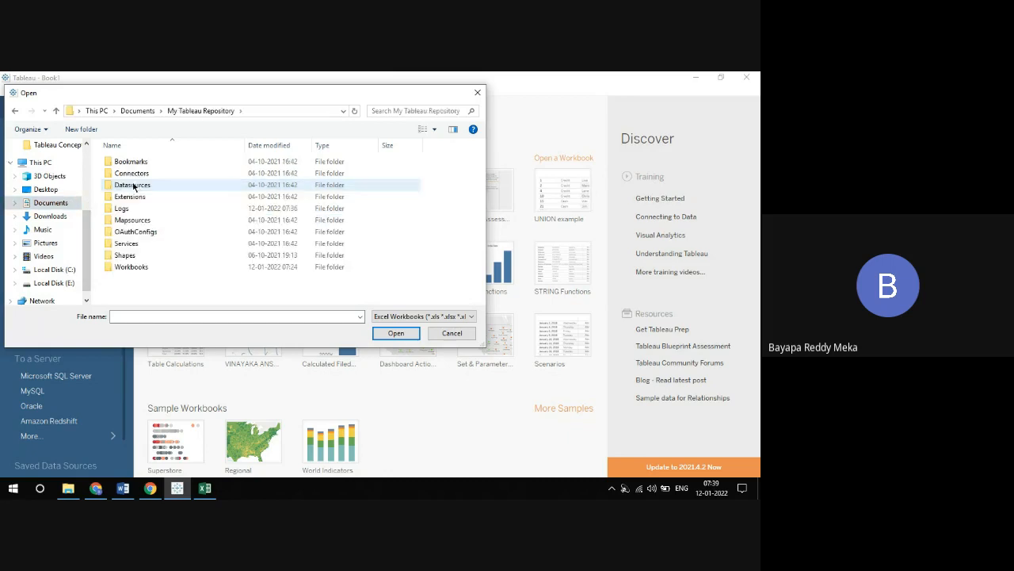
left_click(132, 187)
double_click(131, 187)
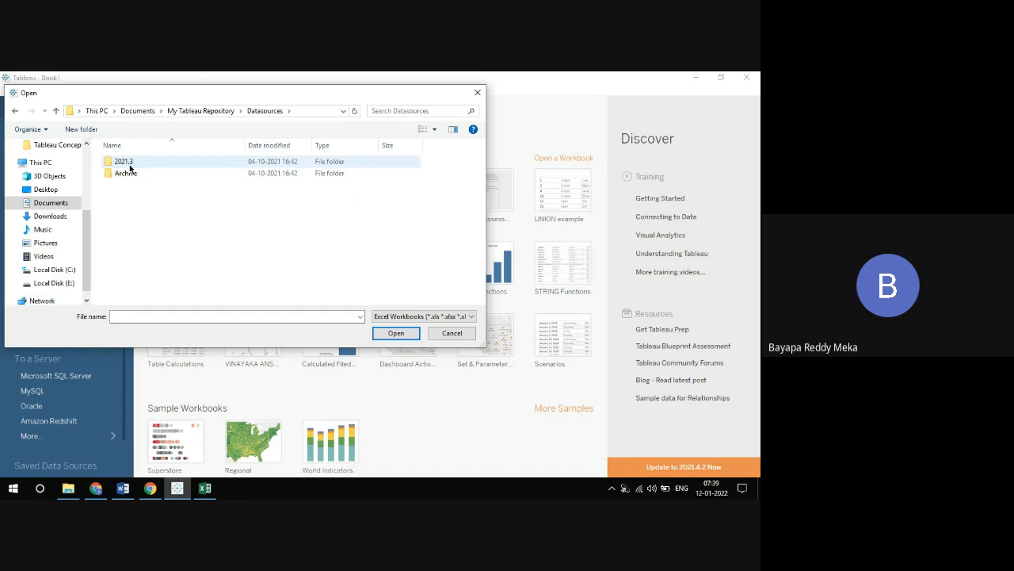
double_click(130, 165)
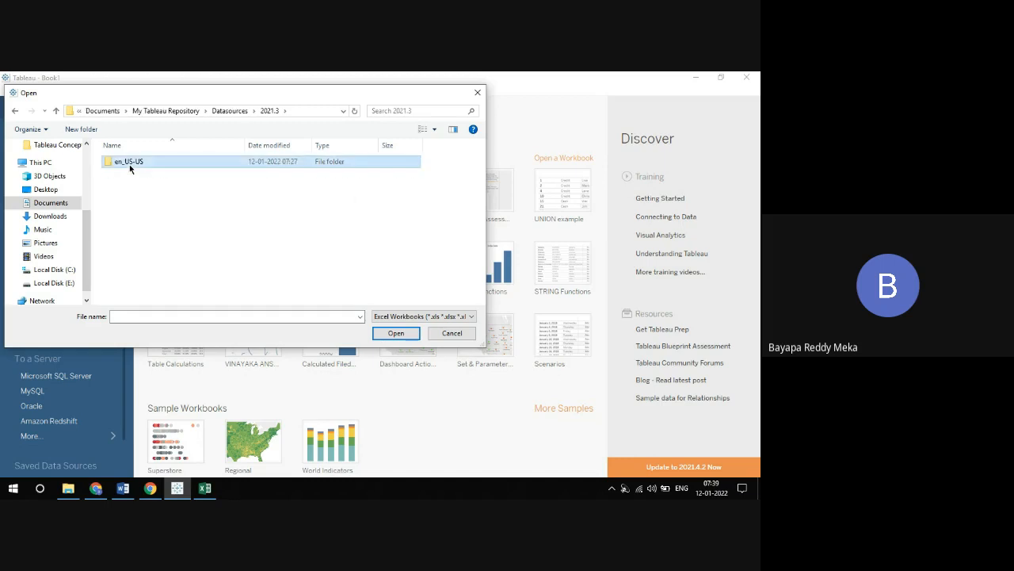
double_click(129, 164)
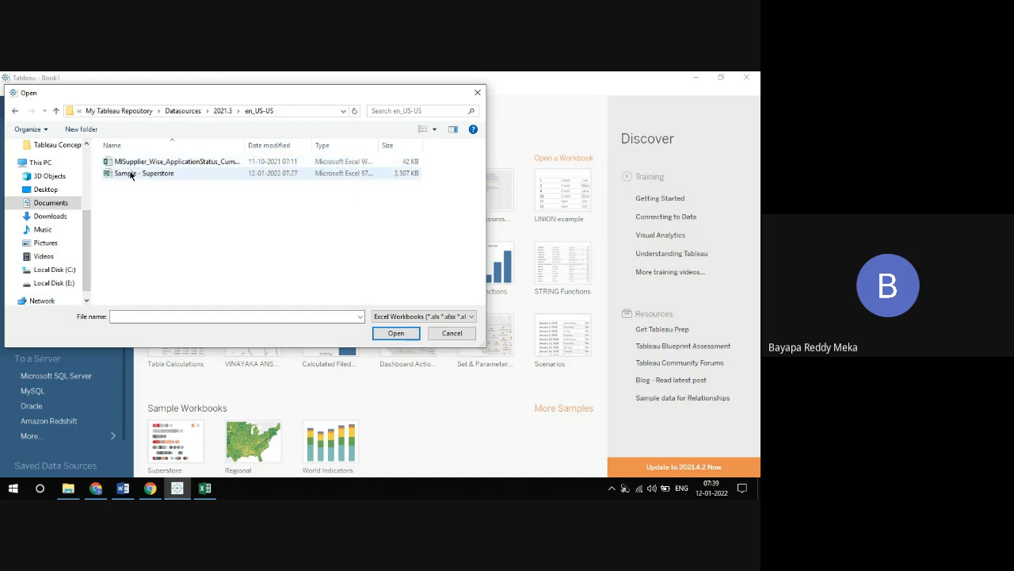
double_click(132, 173)
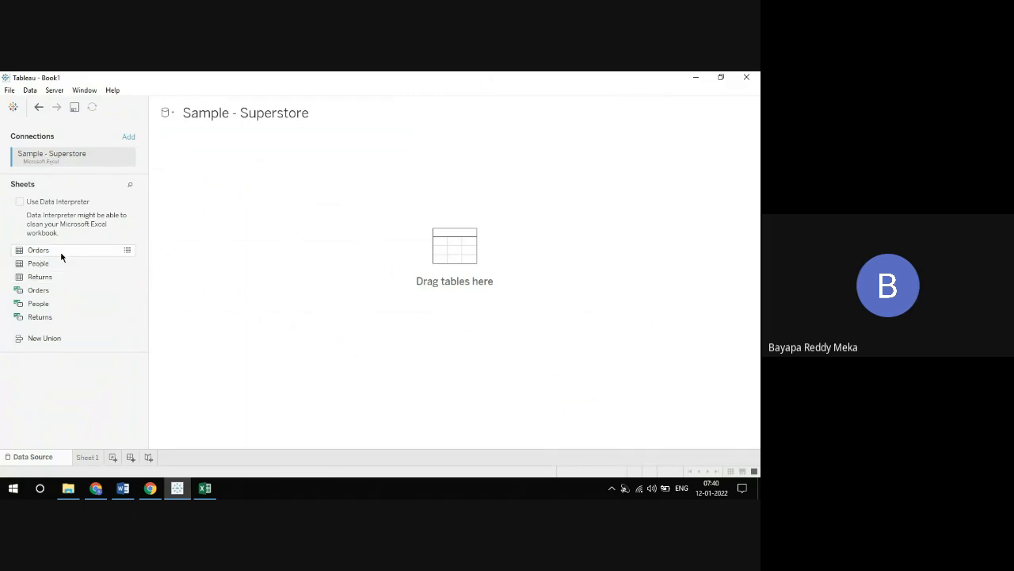
Switch to Excel to review the Returns, People and Orders sheets of Sample - Superstore, and return to Tableau
left_click(205, 489)
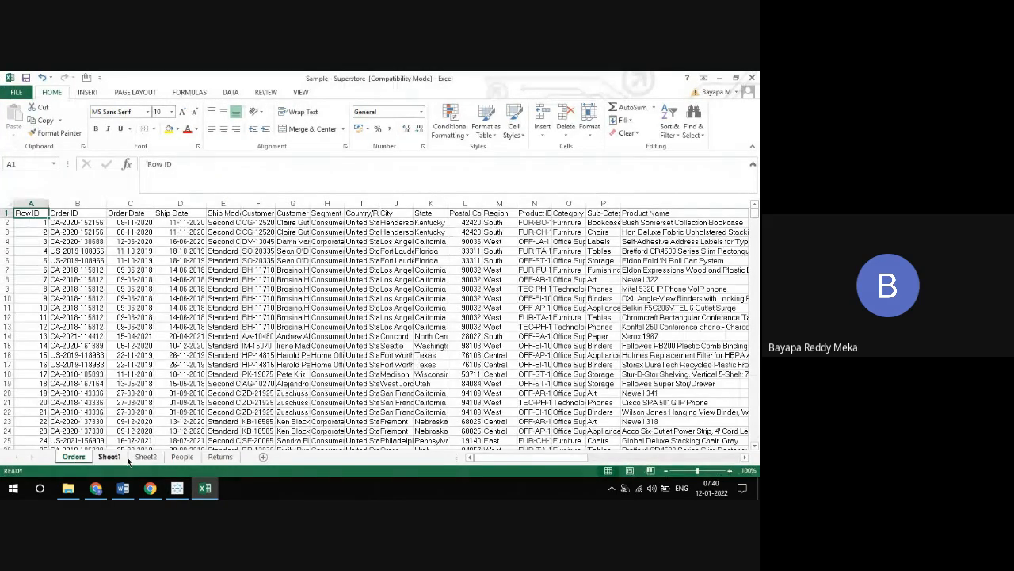
left_click(219, 458)
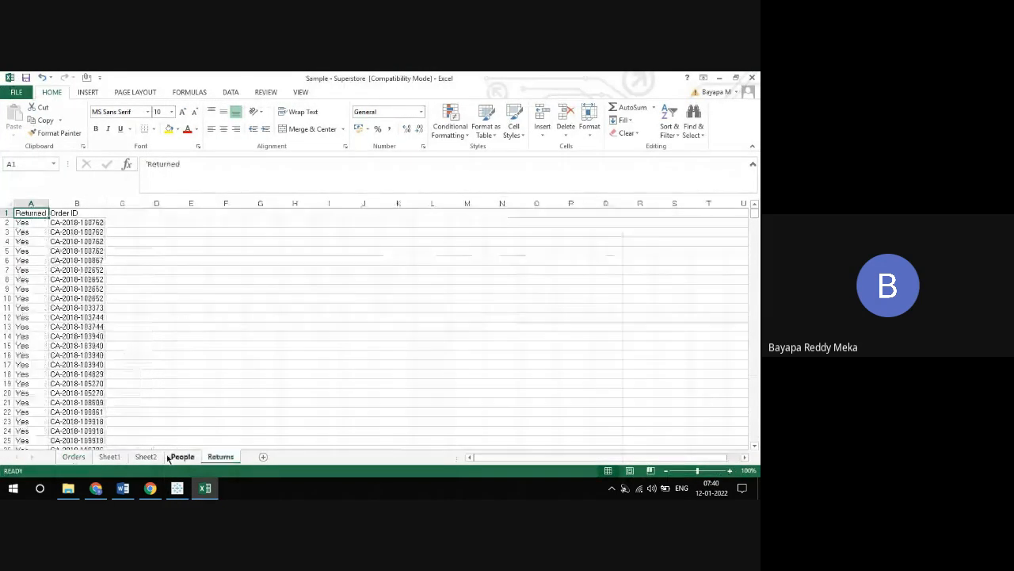
left_click(178, 459)
left_click(82, 459)
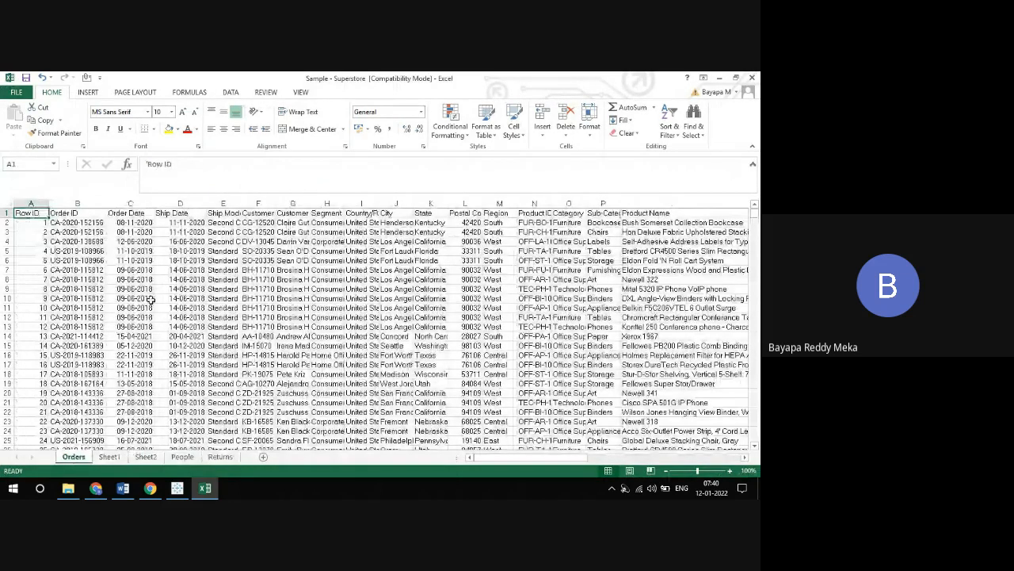
left_click(177, 489)
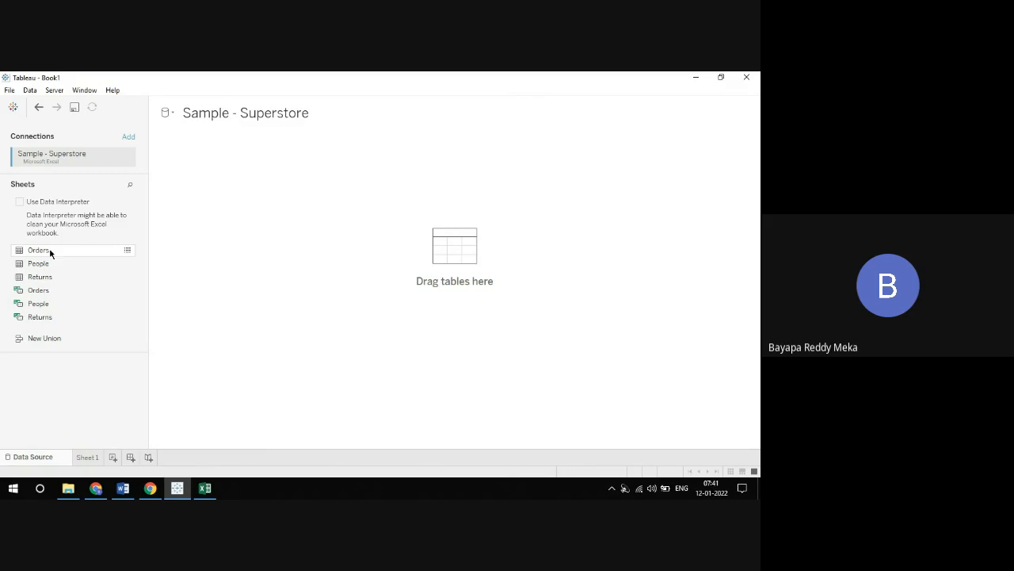
Place the Orders sheet on the data source canvas to preview its data, and undo the addition
left_click_drag(50, 252, 303, 205)
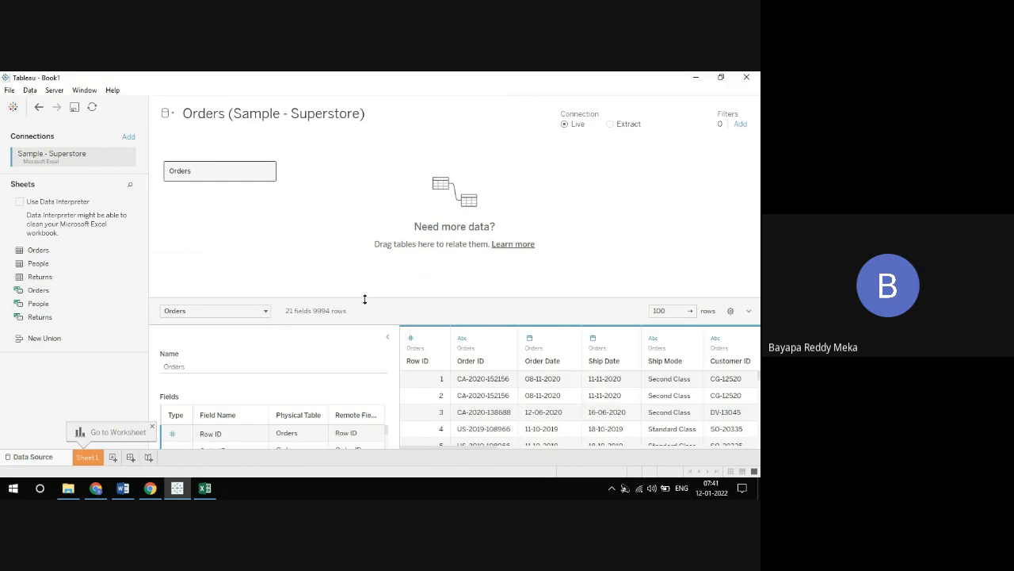
left_click_drag(365, 300, 362, 252)
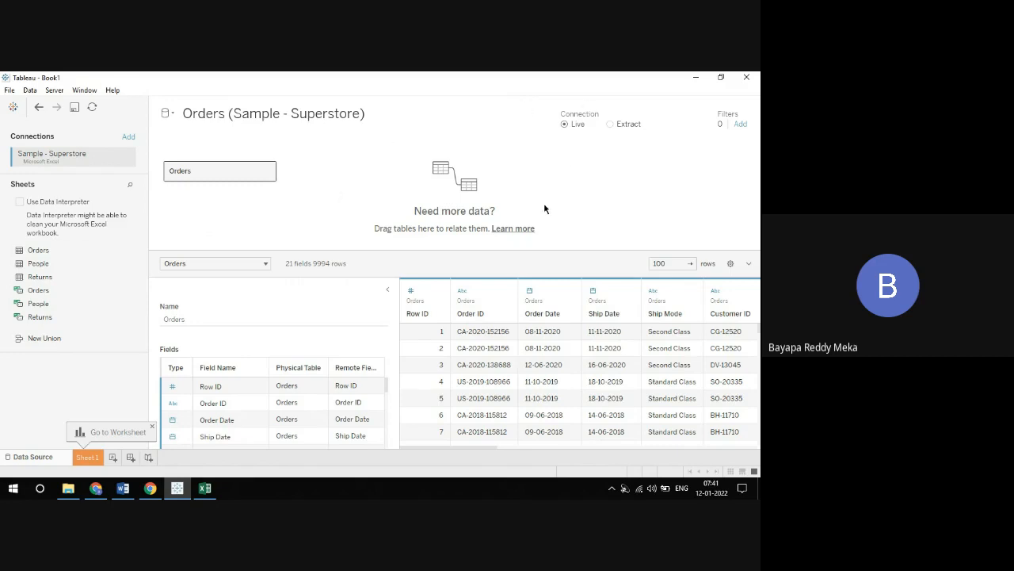
left_click(39, 107)
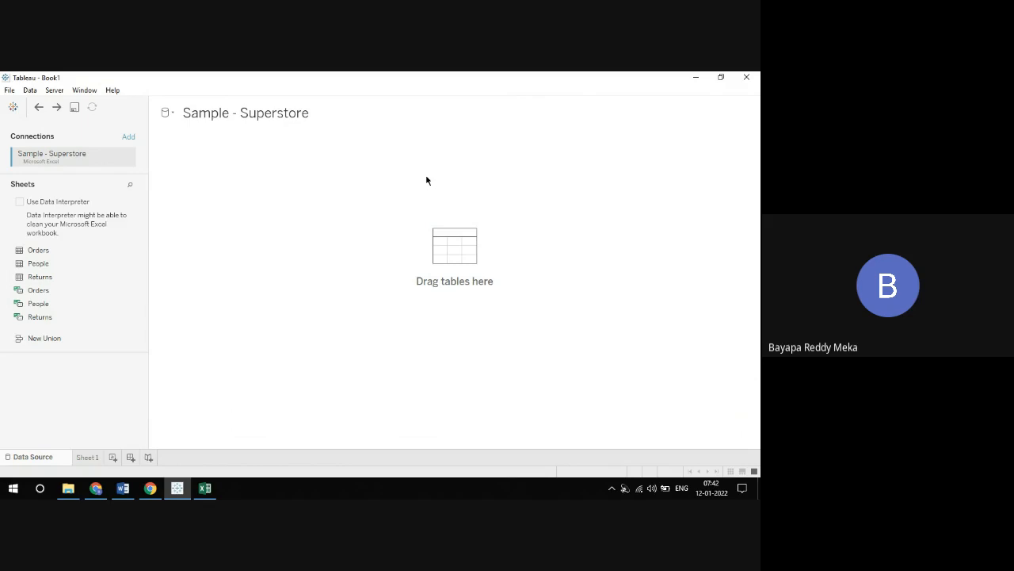
Add the Orders sheet to the data source canvas with a taller data preview, and relate the Returns and People sheets to it
left_click_drag(41, 249, 270, 184)
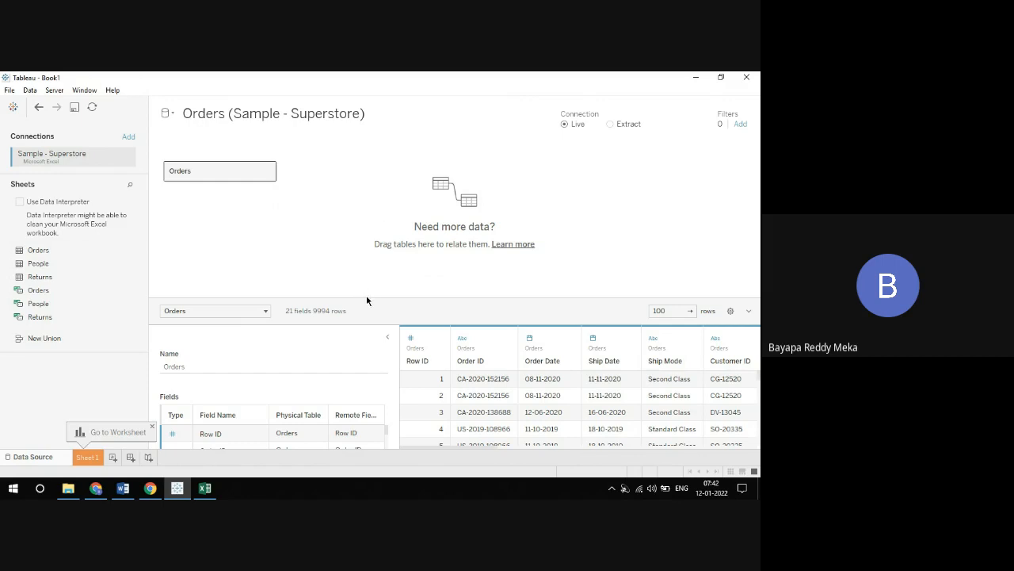
left_click_drag(366, 297, 371, 236)
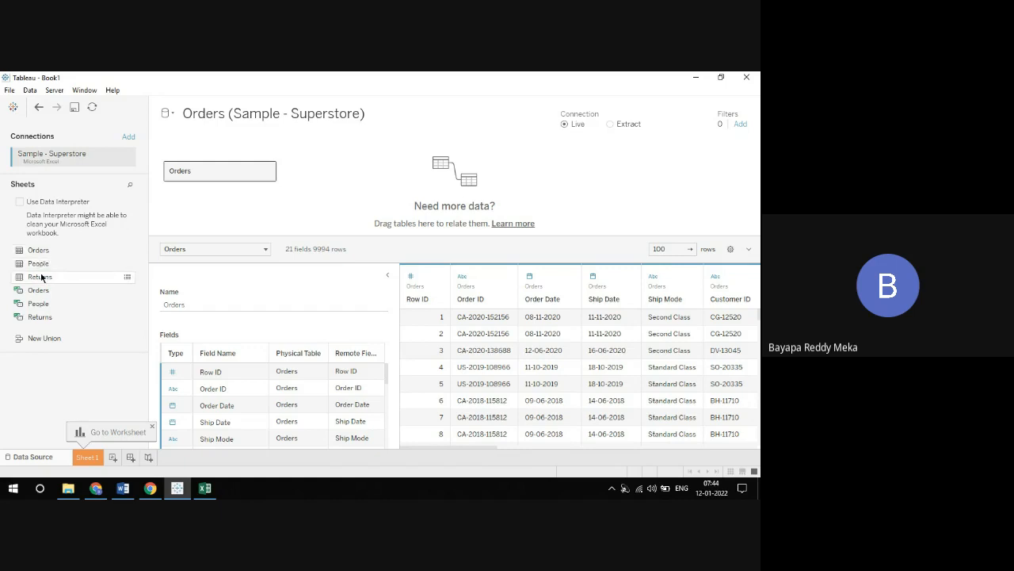
left_click_drag(42, 276, 324, 186)
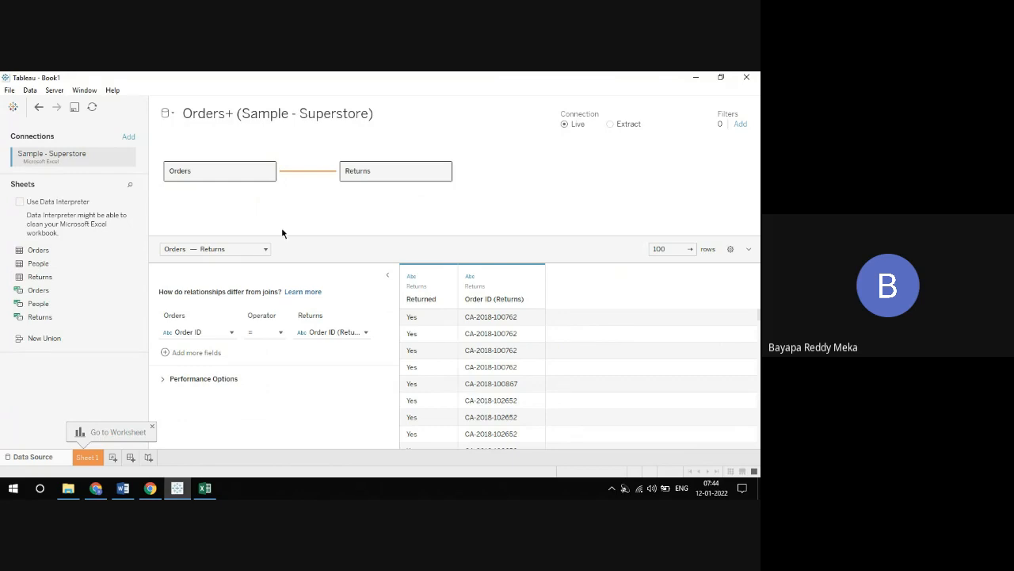
left_click_drag(36, 263, 312, 204)
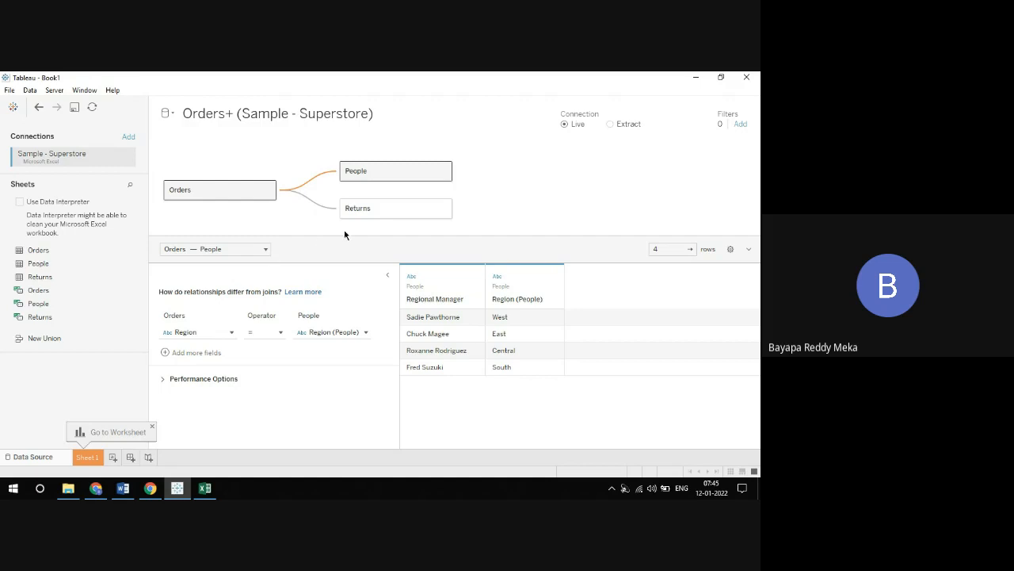
Examine the fields and data previews of the Orders, People and Returns tables in the data model
left_click(244, 191)
left_click(275, 194)
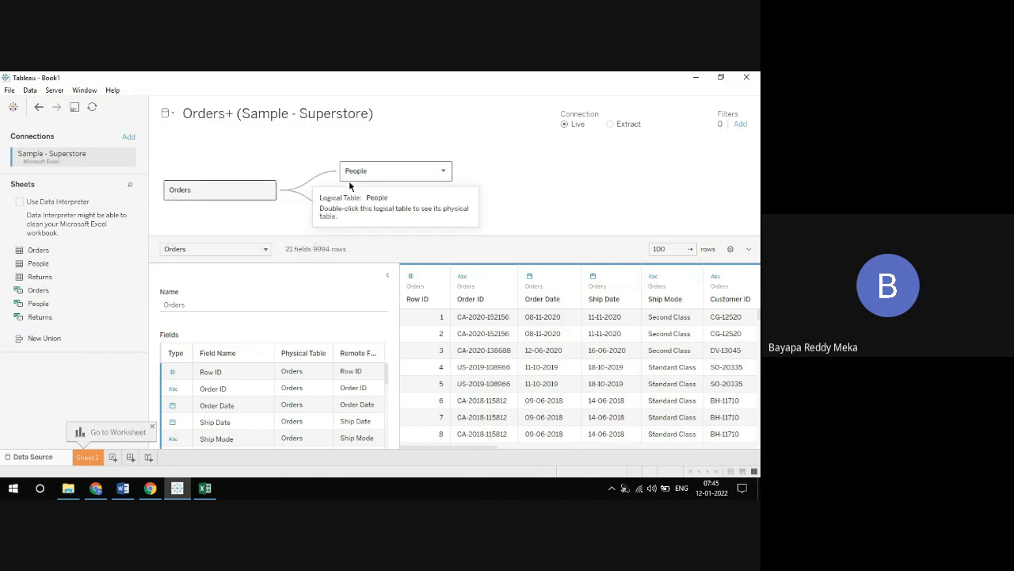
left_click(373, 173)
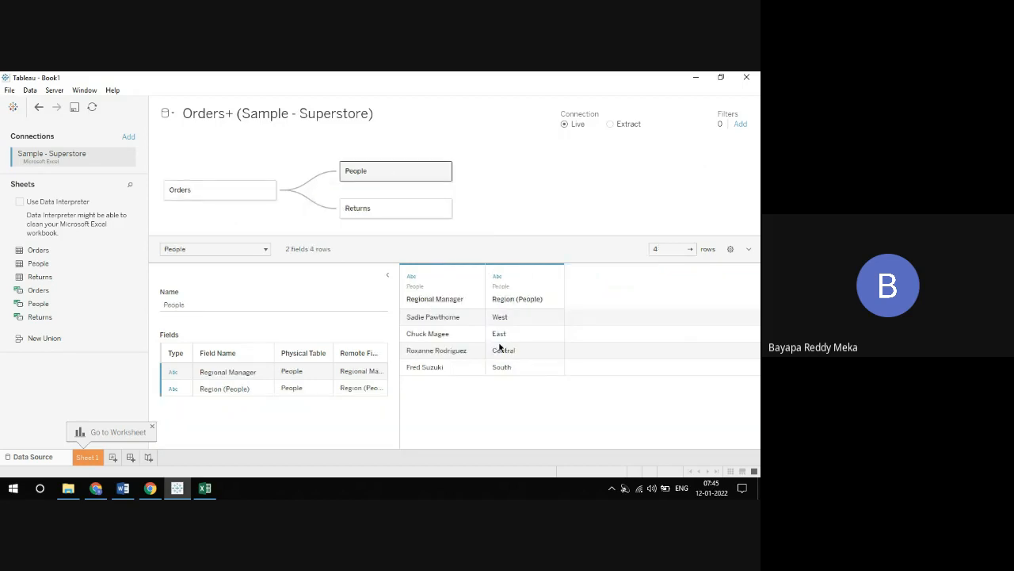
left_click(385, 210)
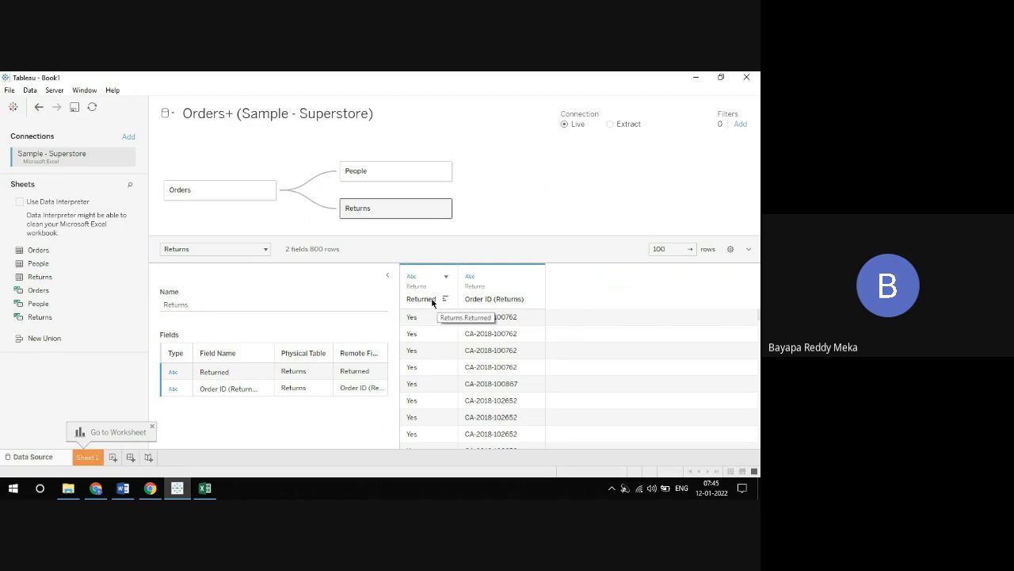
Review the data previews of the People and Orders tables, and go through the full field list of Orders
left_click(384, 175)
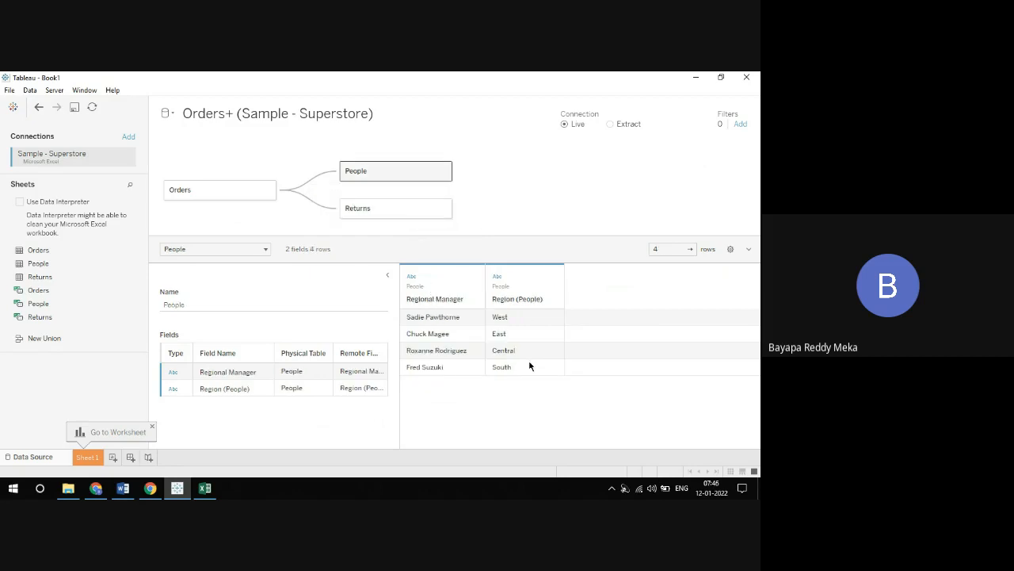
left_click(218, 190)
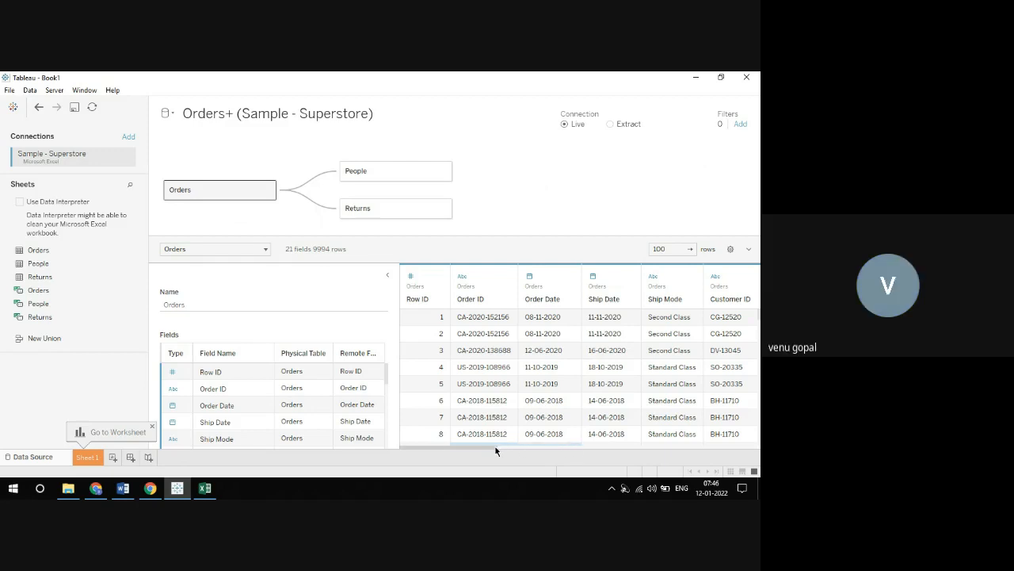
left_click_drag(493, 447, 388, 430)
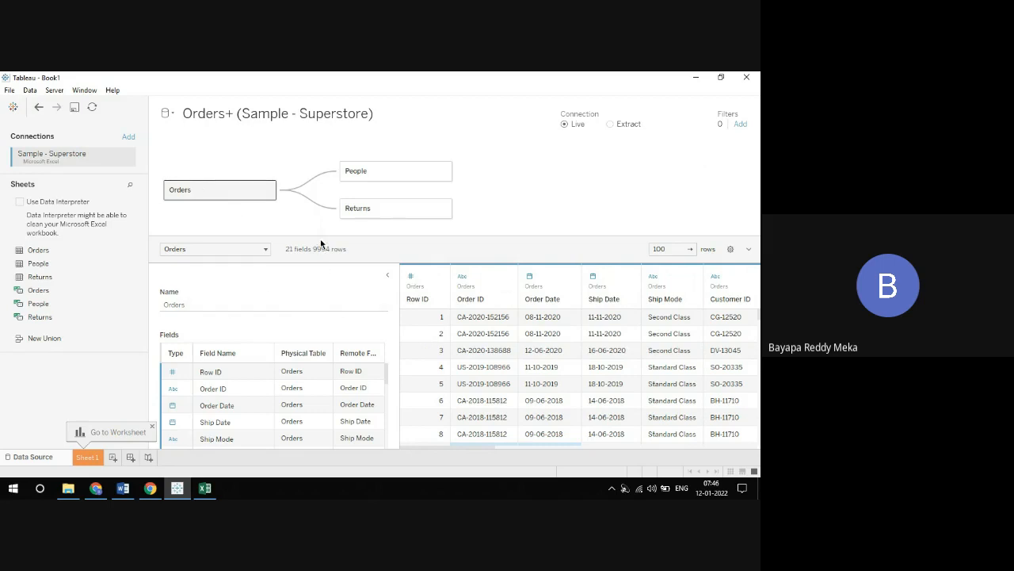
left_click_drag(319, 242, 316, 179)
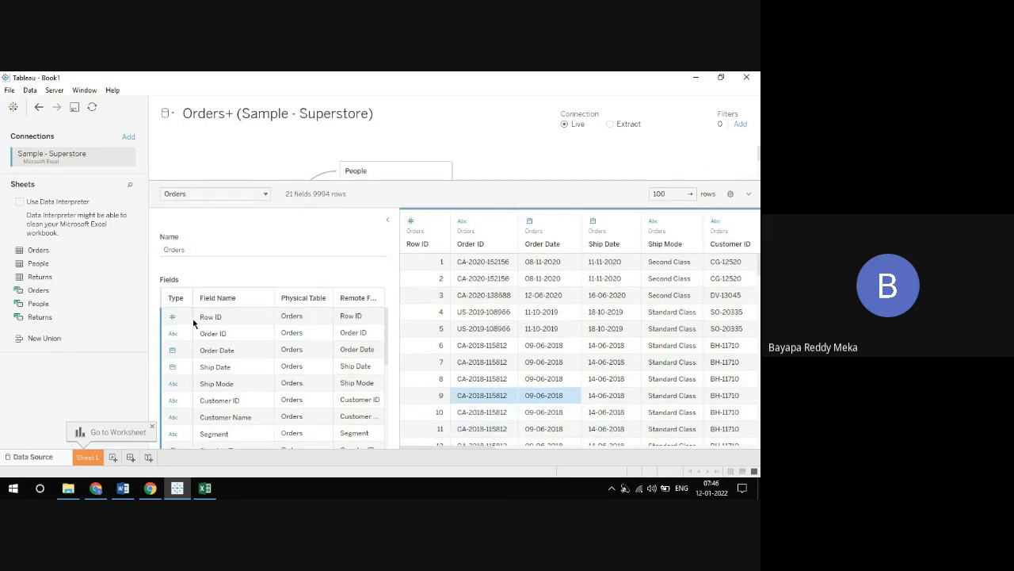
scroll(279, 329, "down", 2)
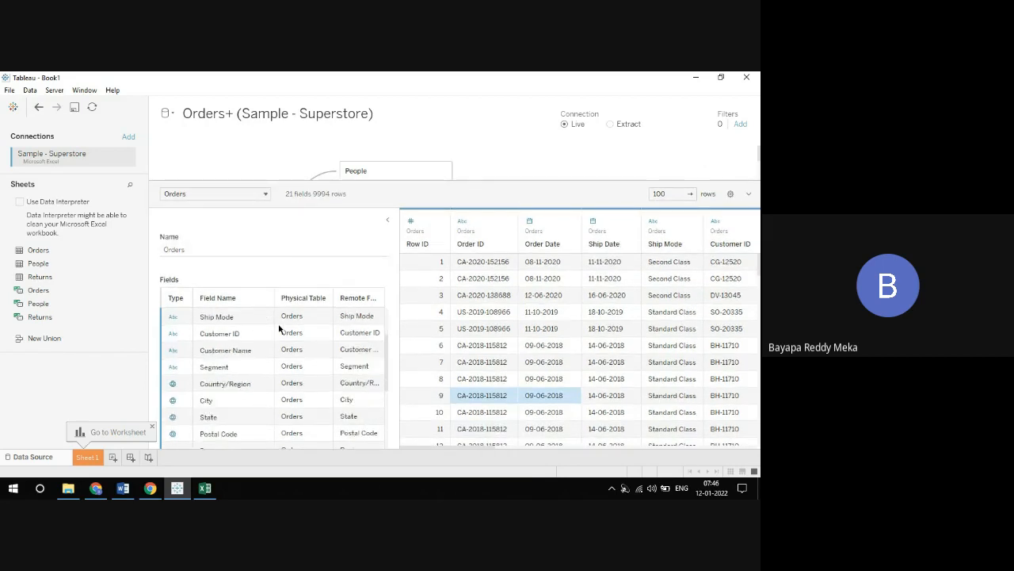
scroll(301, 335, "down", 2)
scroll(237, 321, "down", 2)
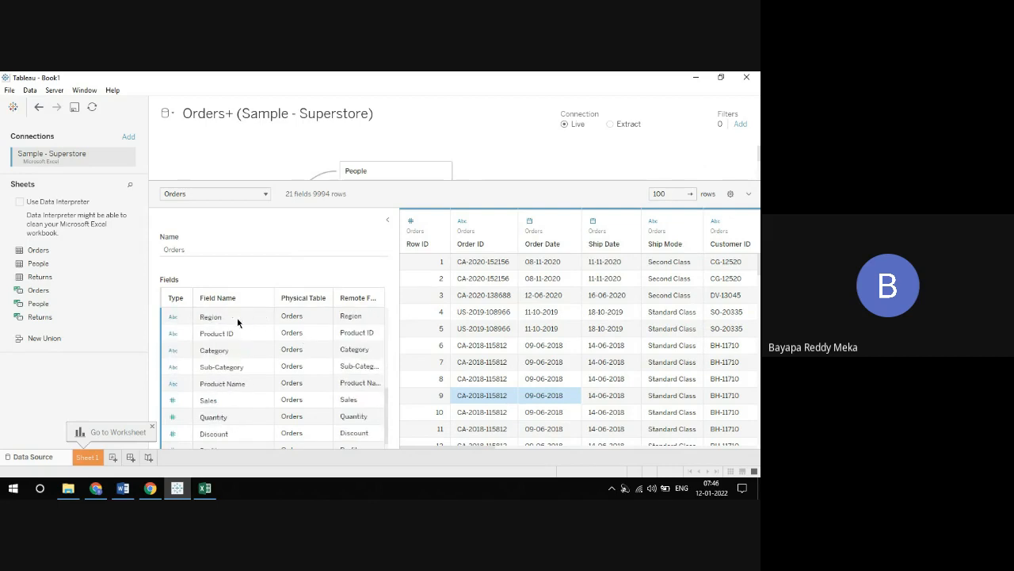
scroll(288, 340, "down", 1)
scroll(286, 340, "up", 2)
scroll(283, 341, "up", 2)
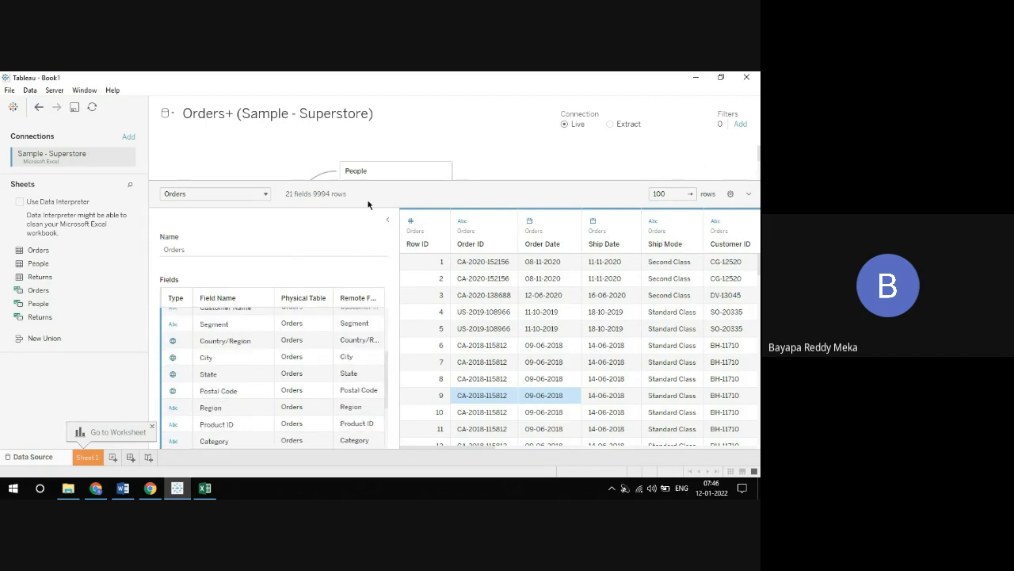
Inspect the fields and rows of the related People and Returns tables, and enlarge the canvas area showing the data model
left_click(371, 175)
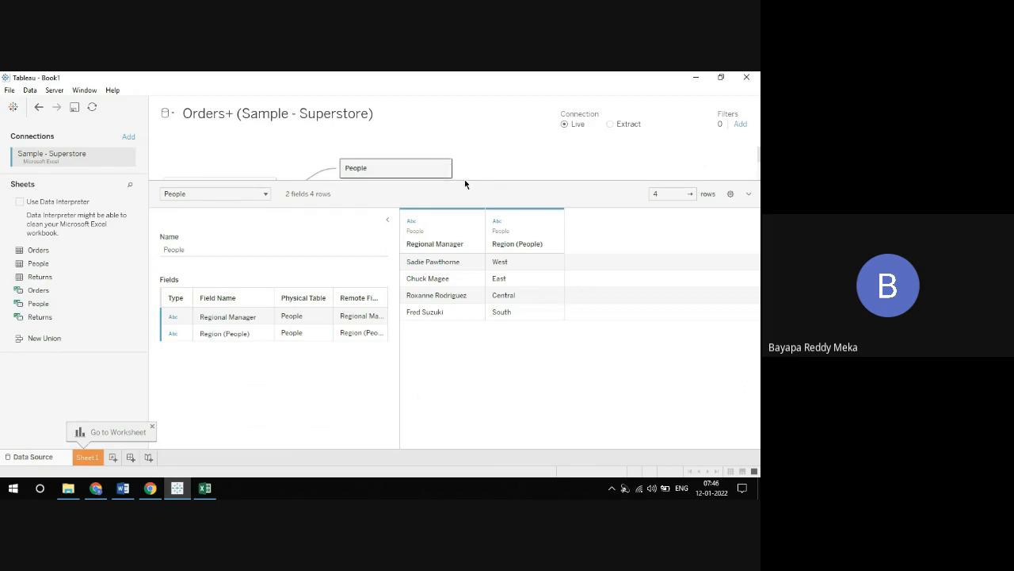
left_click_drag(465, 180, 467, 212)
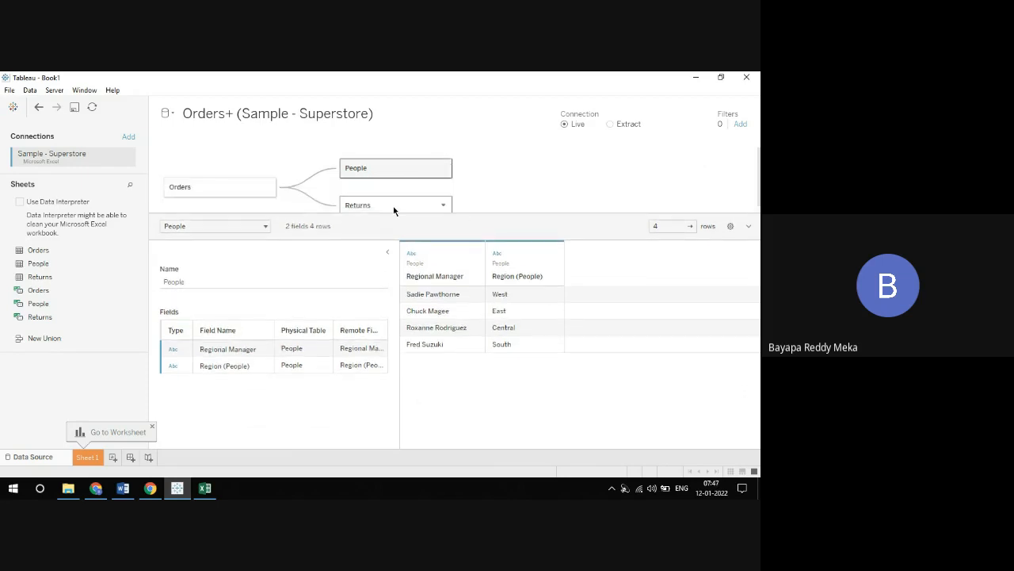
left_click(394, 208)
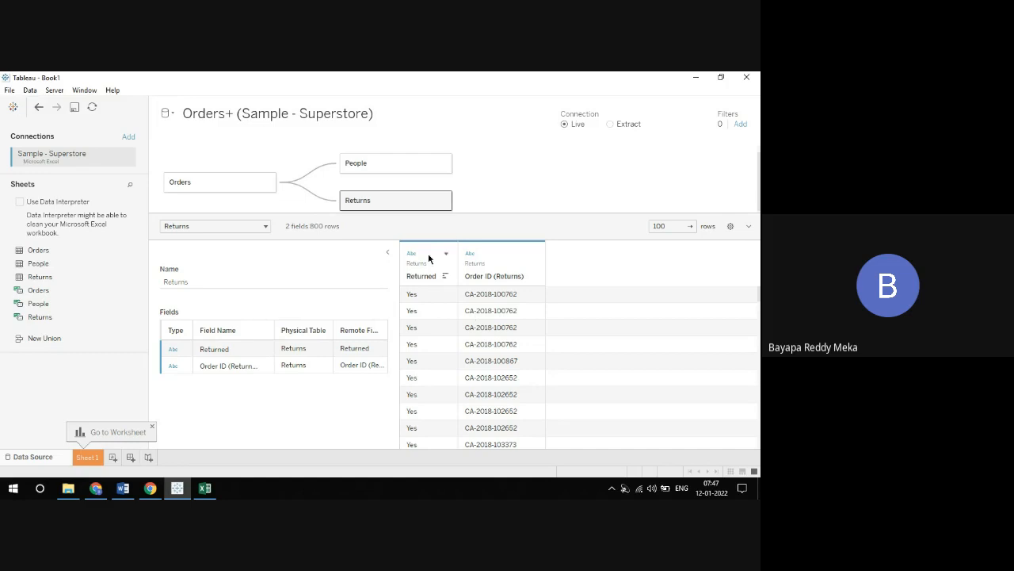
left_click_drag(492, 228, 494, 321)
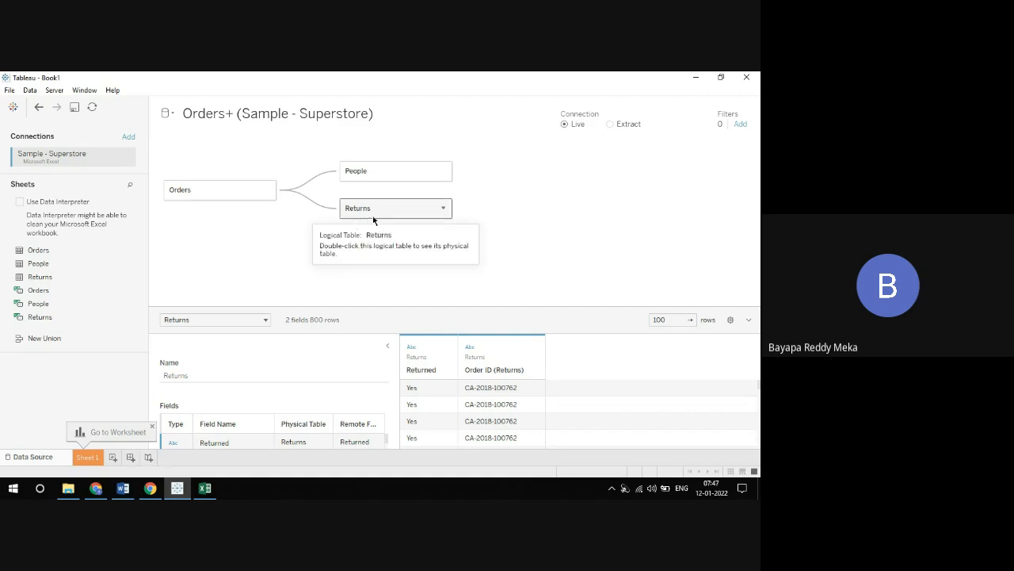
left_click_drag(394, 210, 389, 274)
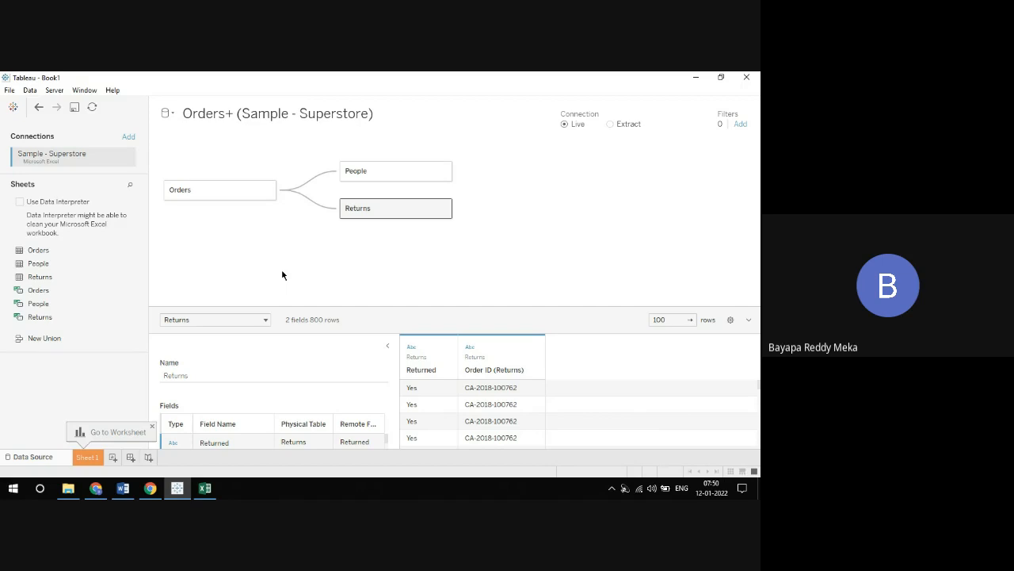
Switch to the Google Meet call in Chrome, admit the waiting participant, and return to Tableau
left_click(96, 488)
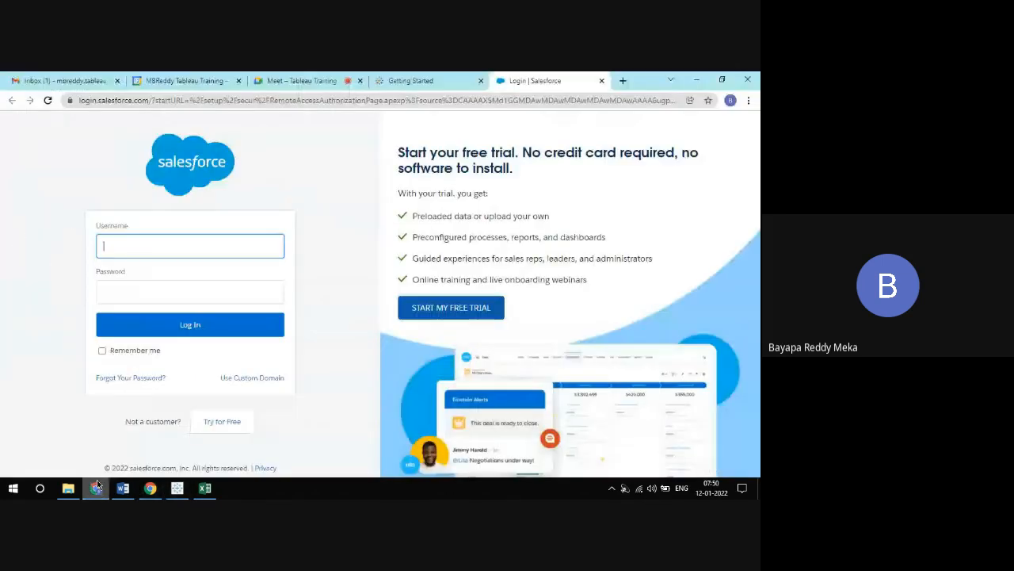
left_click(300, 87)
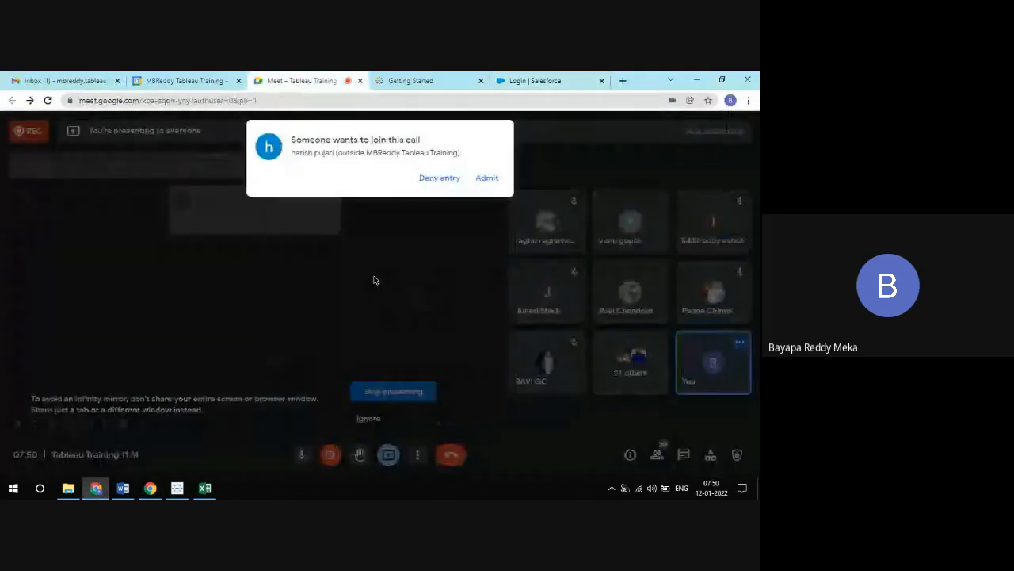
left_click(487, 179)
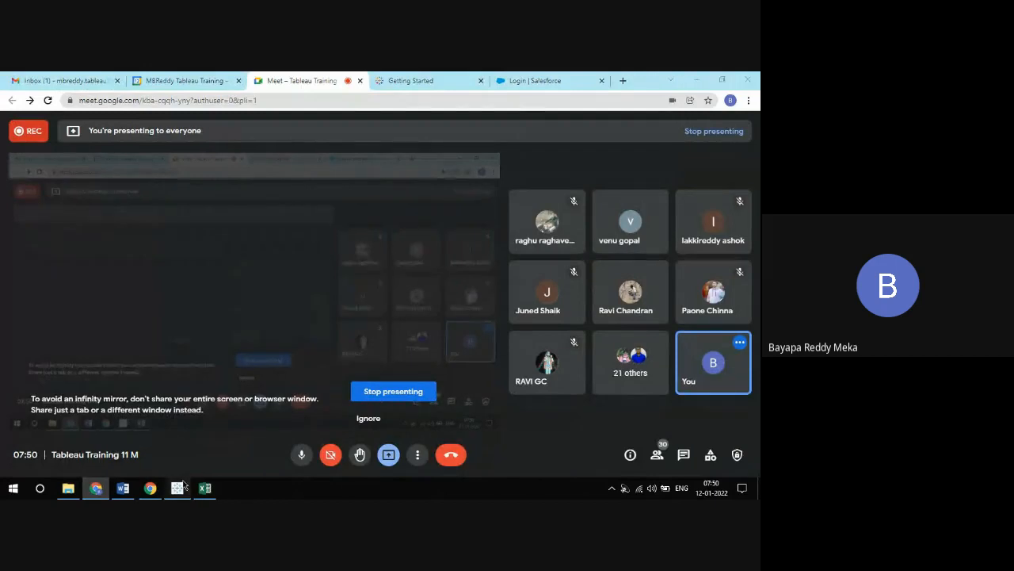
left_click(177, 487)
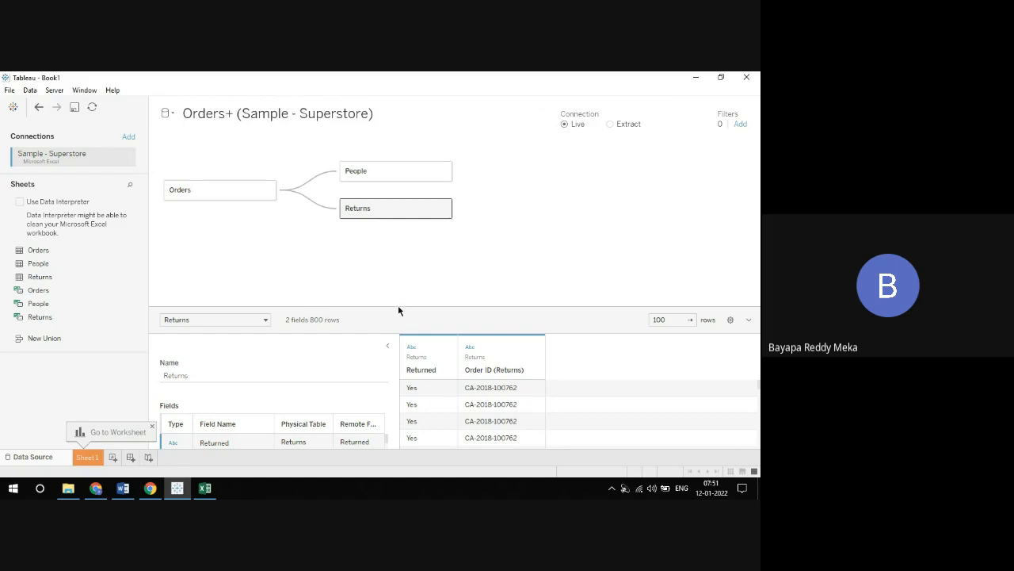
Make the data preview area of the data source taller and open the Sheet 1 worksheet
left_click_drag(398, 310, 396, 288)
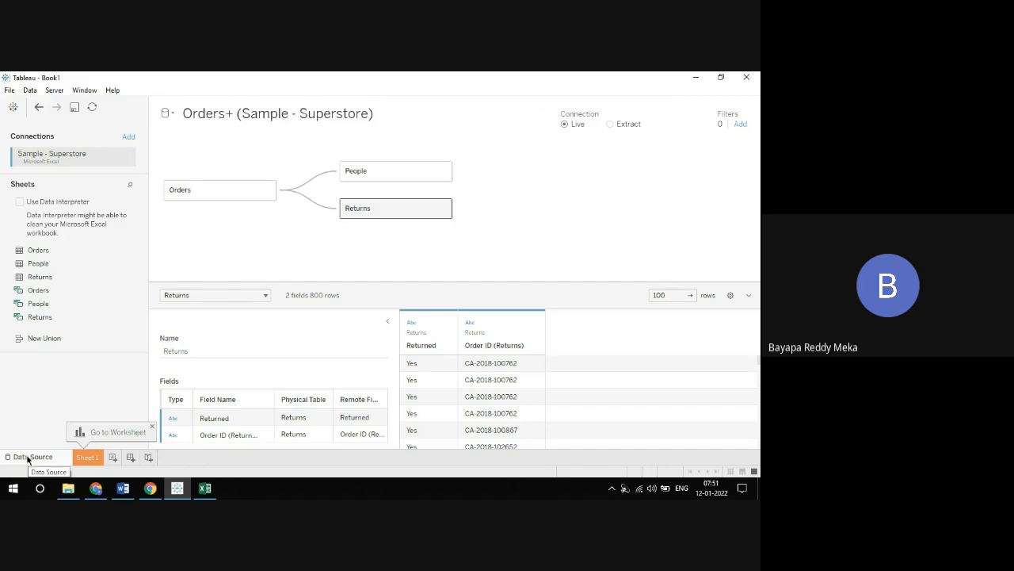
left_click(85, 459)
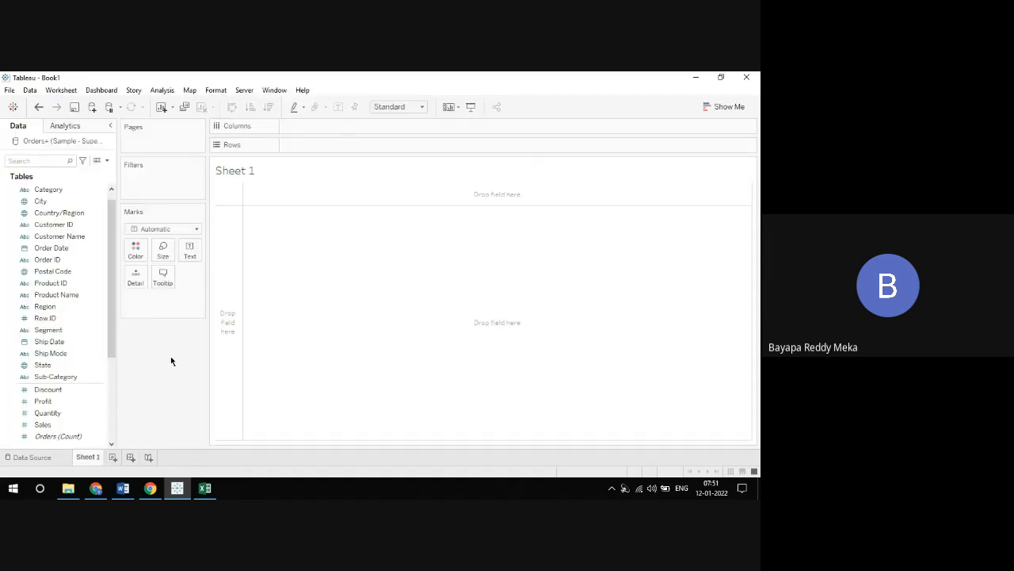
left_click(41, 458)
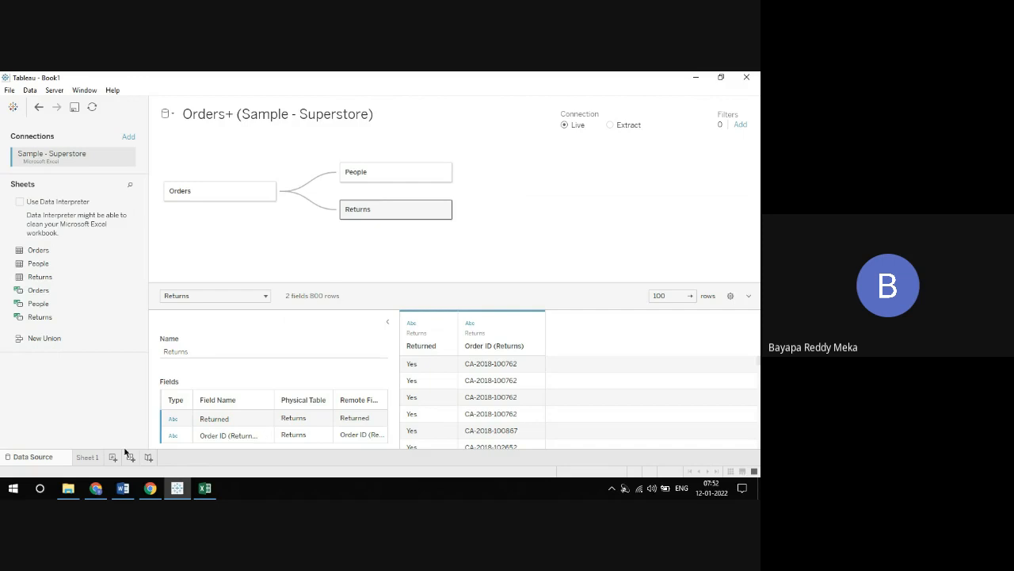
left_click(87, 457)
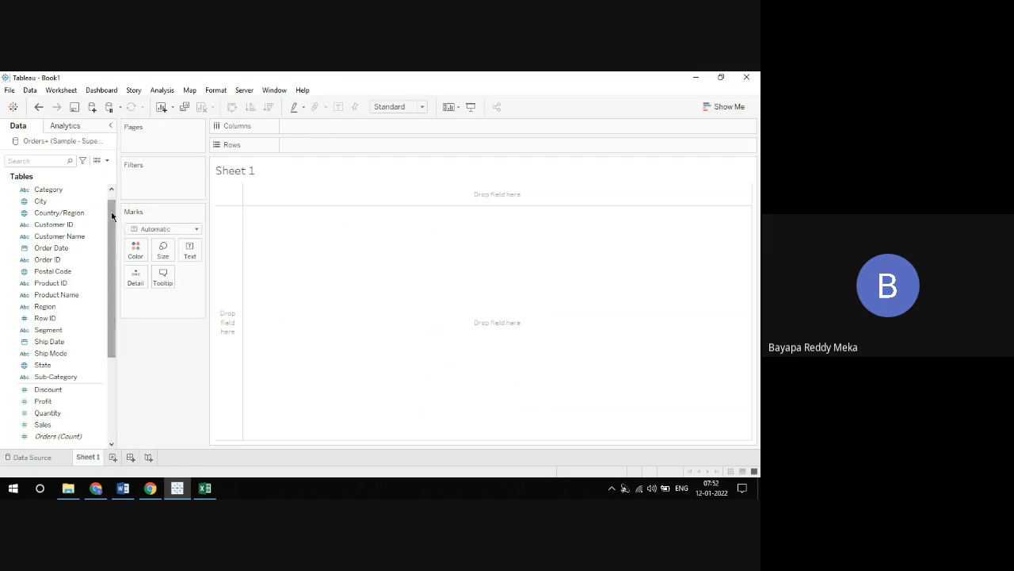
Widen the worksheet's data pane and rename the data source to Orders Data
scroll(112, 216, "up", 1)
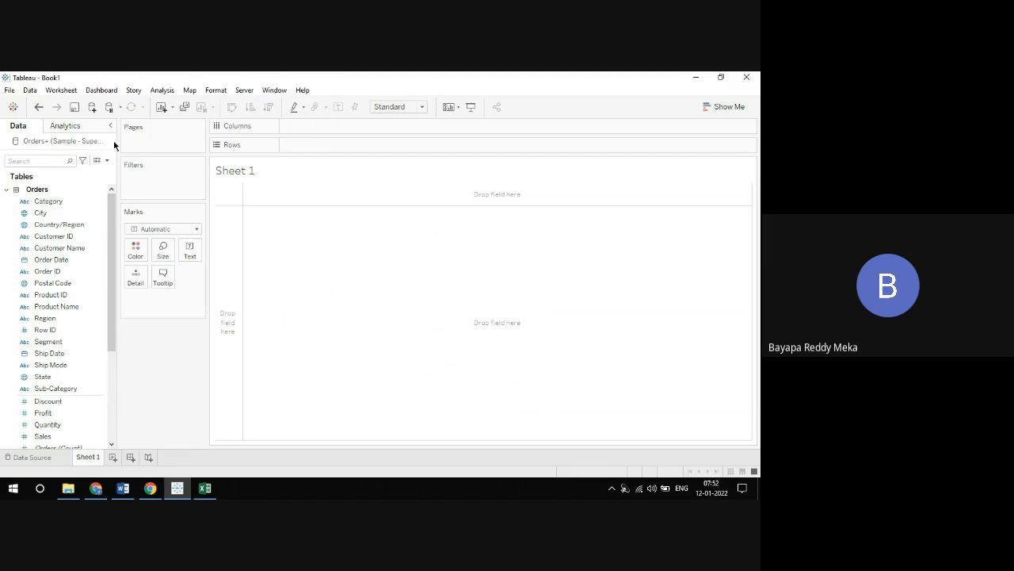
left_click_drag(117, 141, 161, 141)
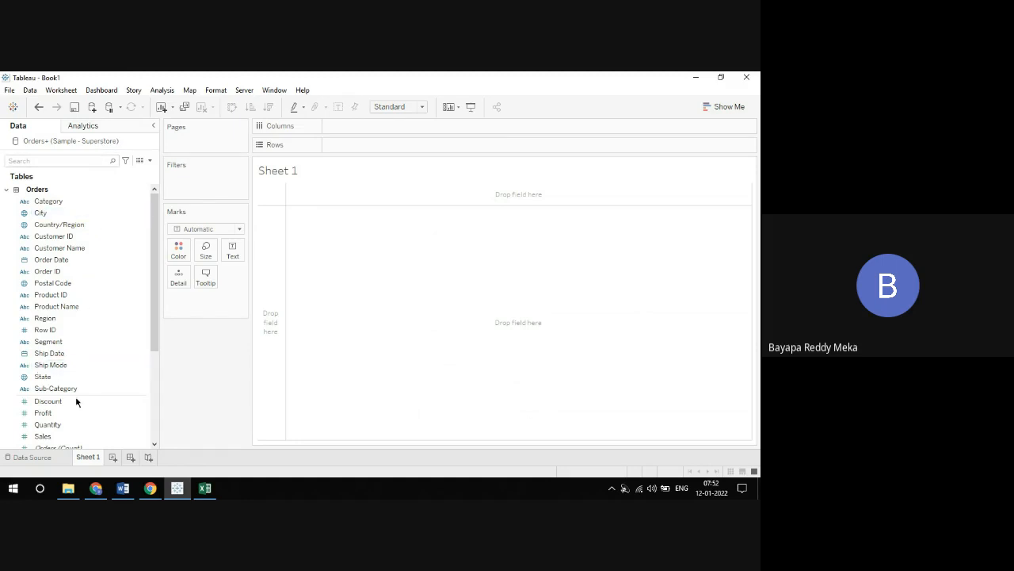
right_click(48, 144)
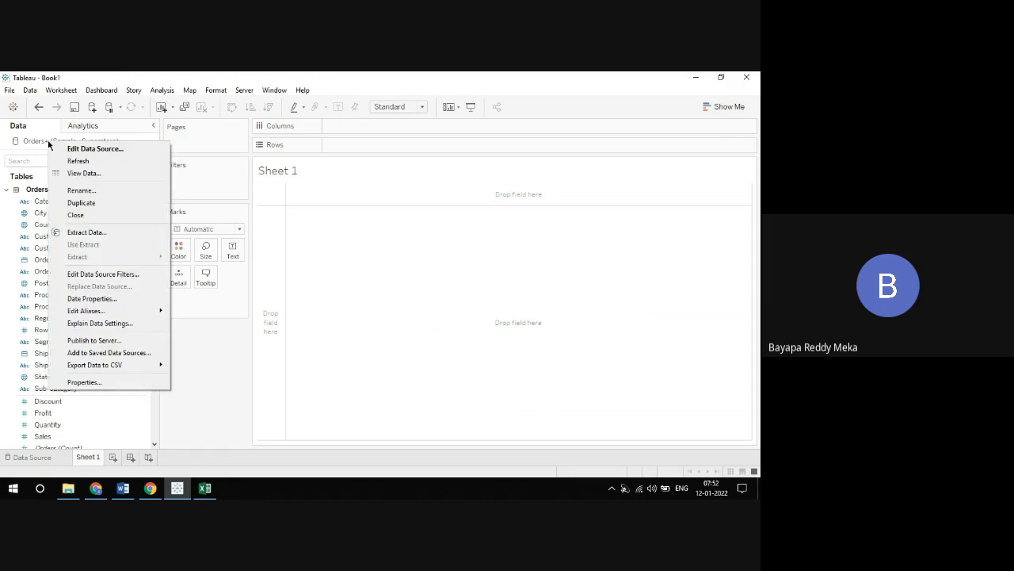
left_click(82, 191)
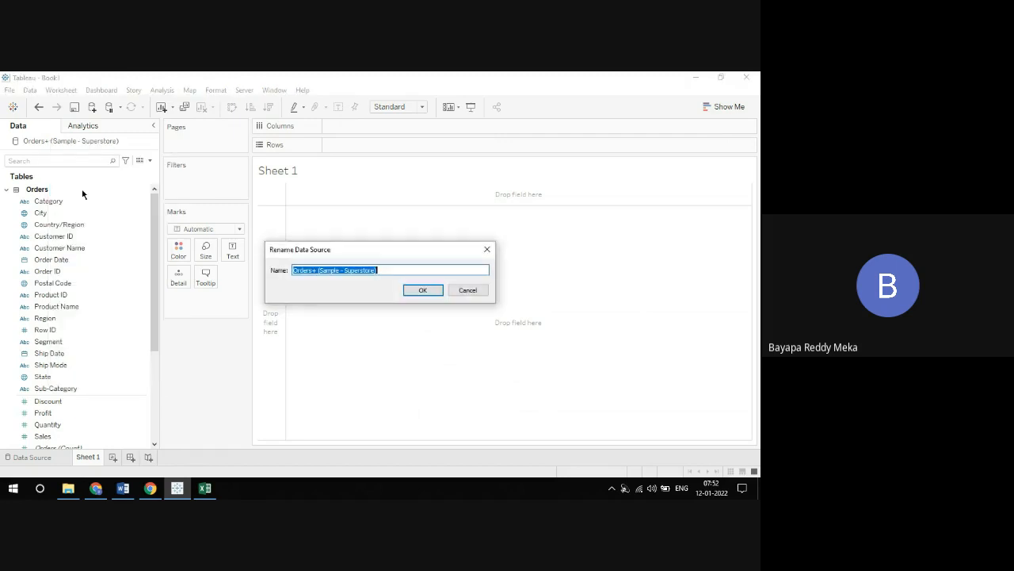
type("Order")
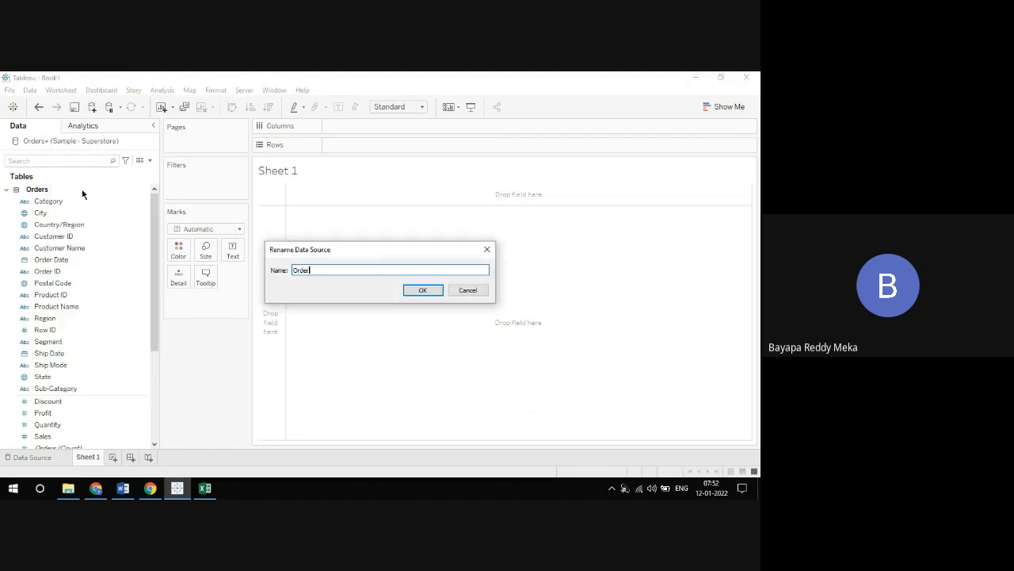
type("s Data")
key("Return")
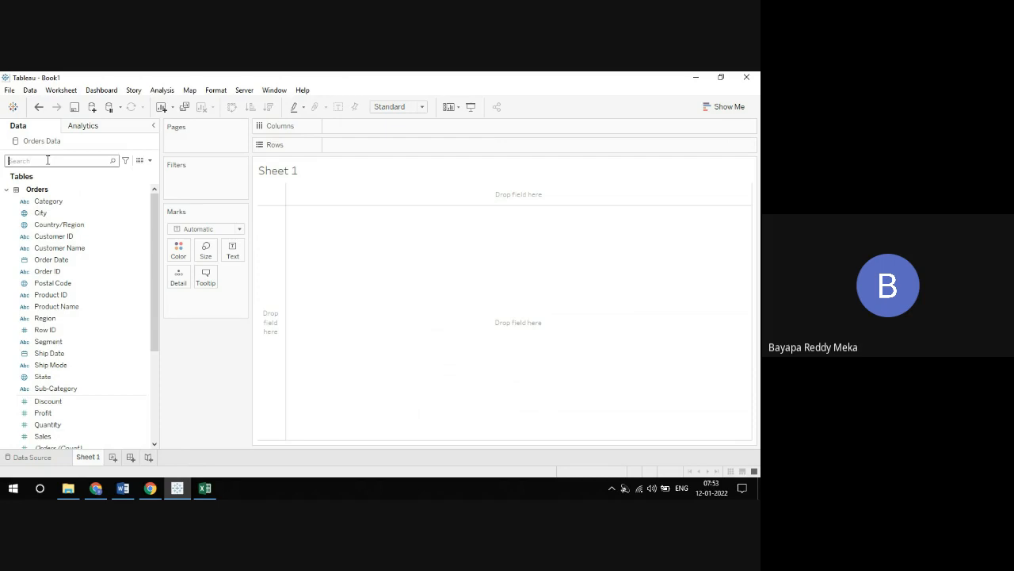
Search the fields of Orders Data for "ci" and for "pro", clearing the search after each
type("ci")
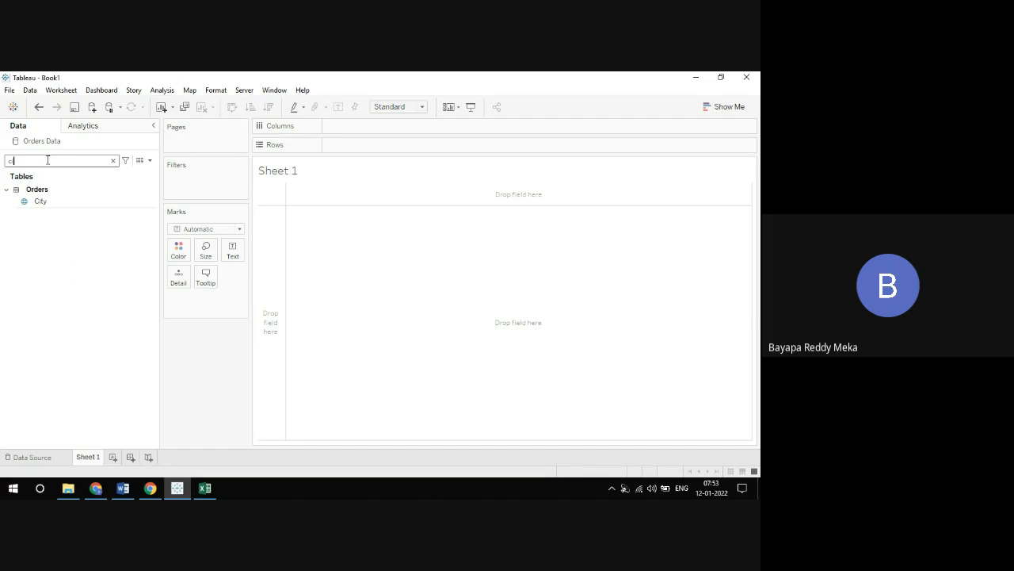
key("BackSpace")
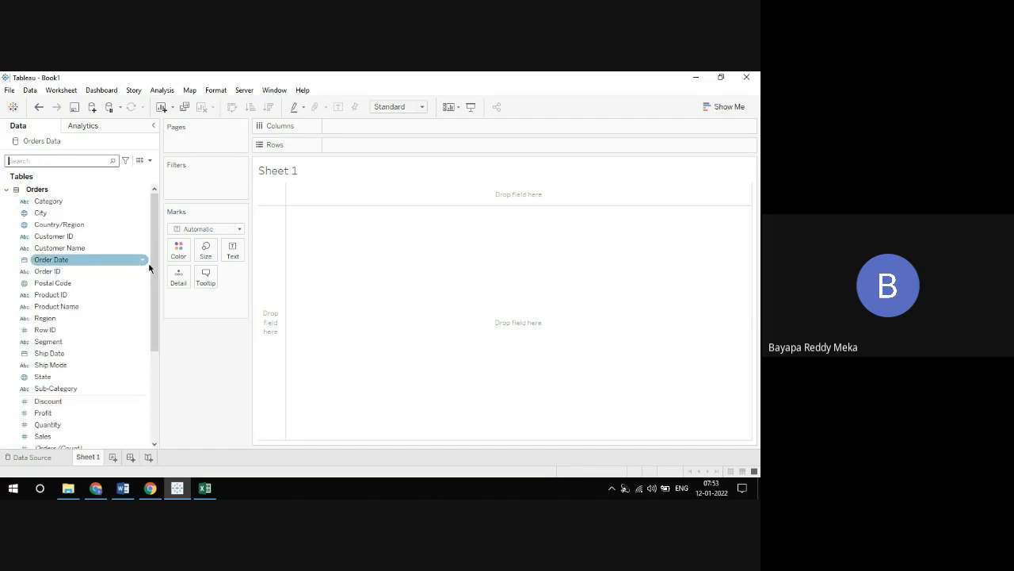
left_click_drag(154, 260, 154, 233)
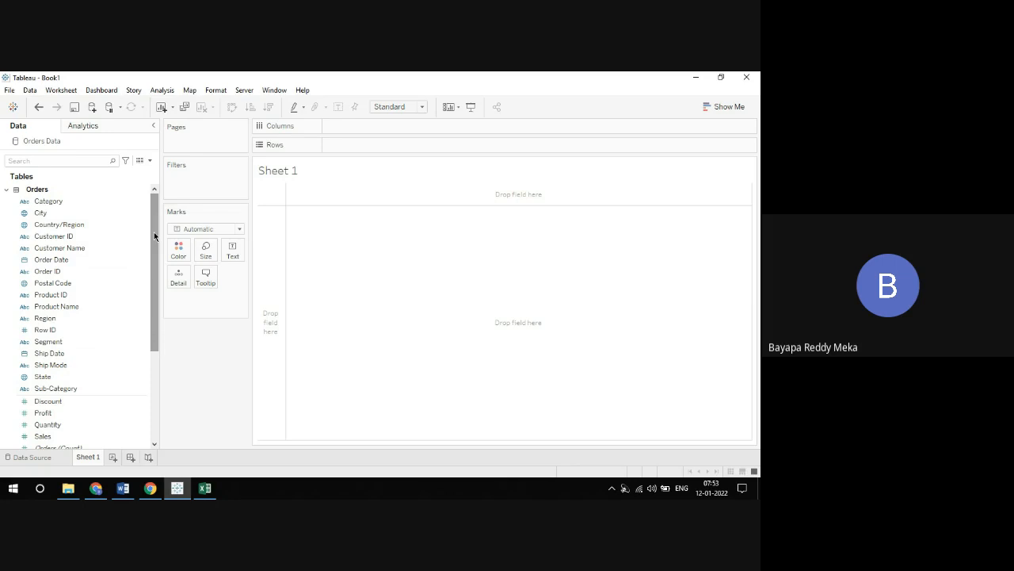
mouse_move(154, 232)
left_mouse_down()
mouse_move(145, 347)
mouse_move(146, 229)
left_mouse_up()
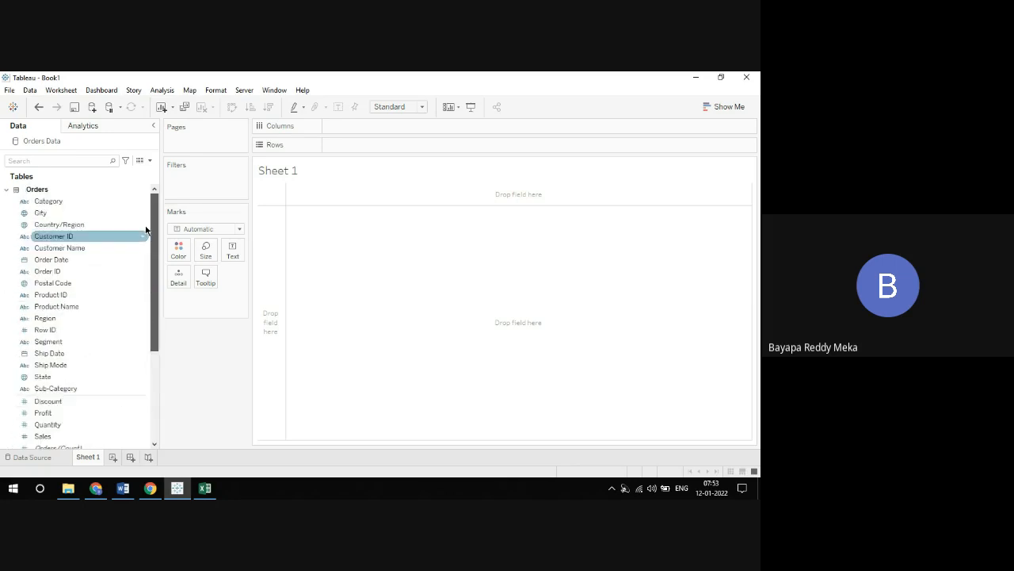
left_click(101, 162)
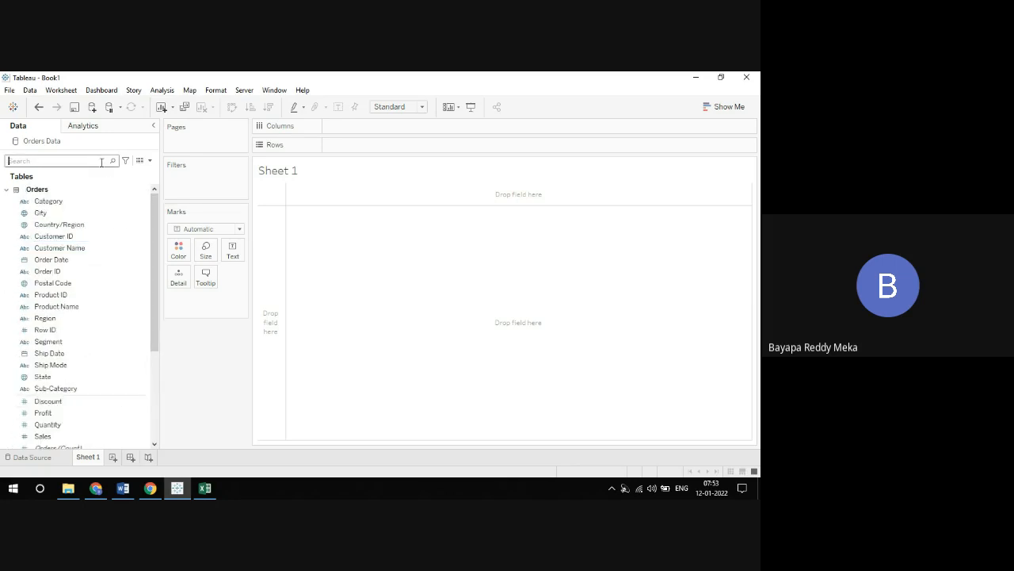
type("pro")
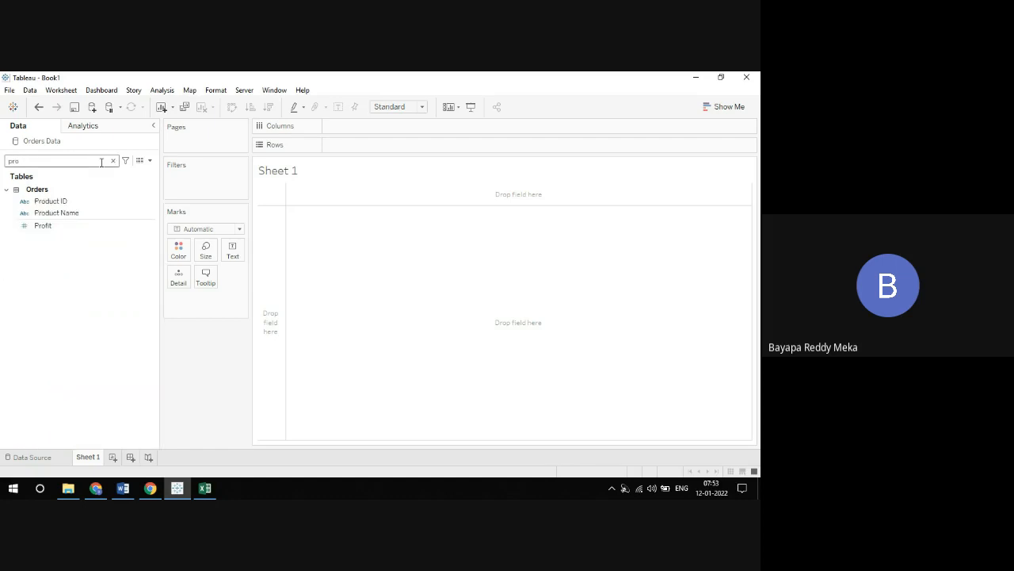
type("d")
key("BackSpace")
key("BackSpace")
key("BackSpace")
key("BackSpace")
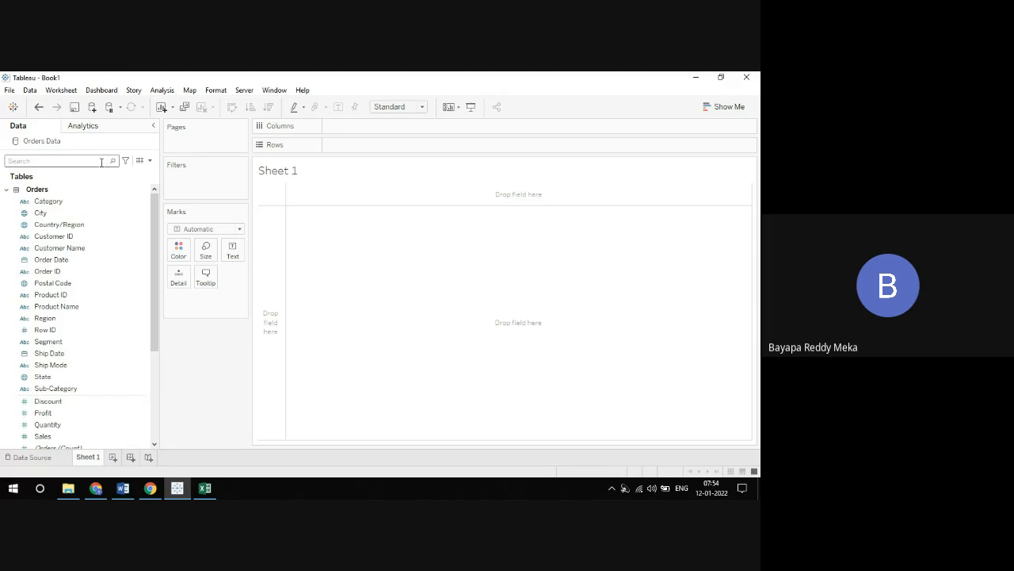
Collapse the Orders, People and Returns tables in the field list, and view the fields of People
left_click(7, 191)
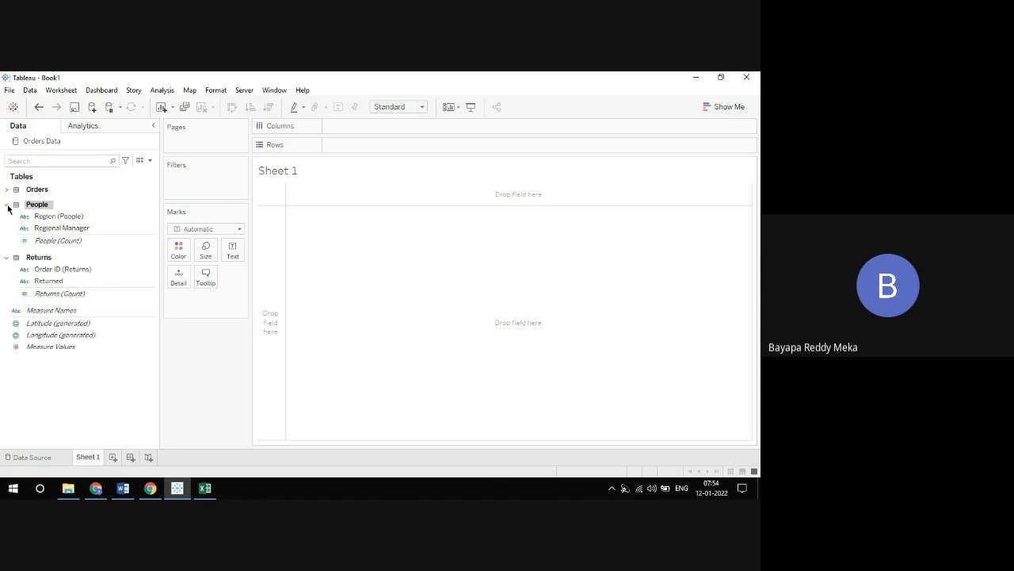
left_click(7, 205)
left_click(5, 220)
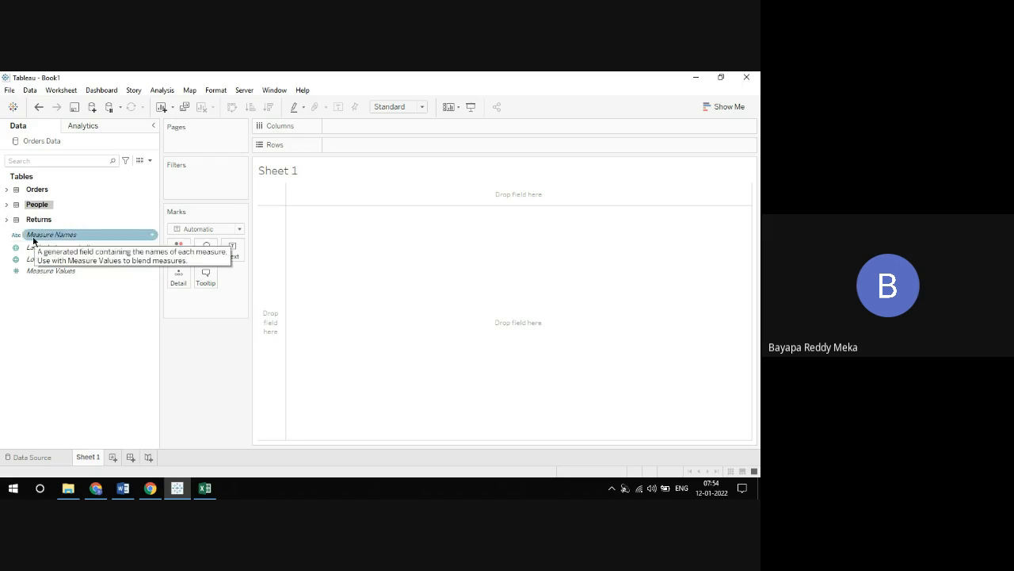
left_click(8, 204)
left_click(71, 217)
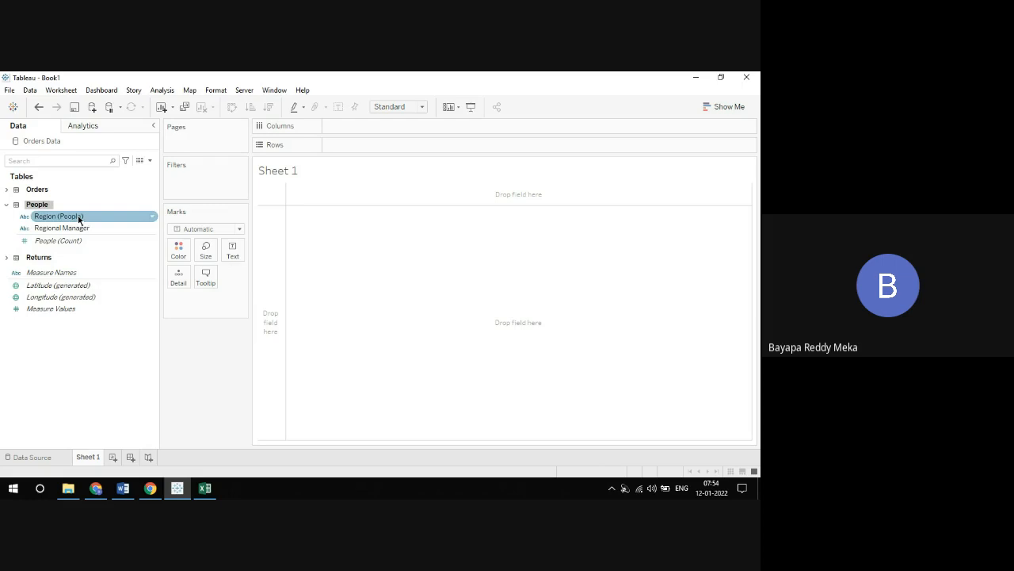
left_click(36, 228)
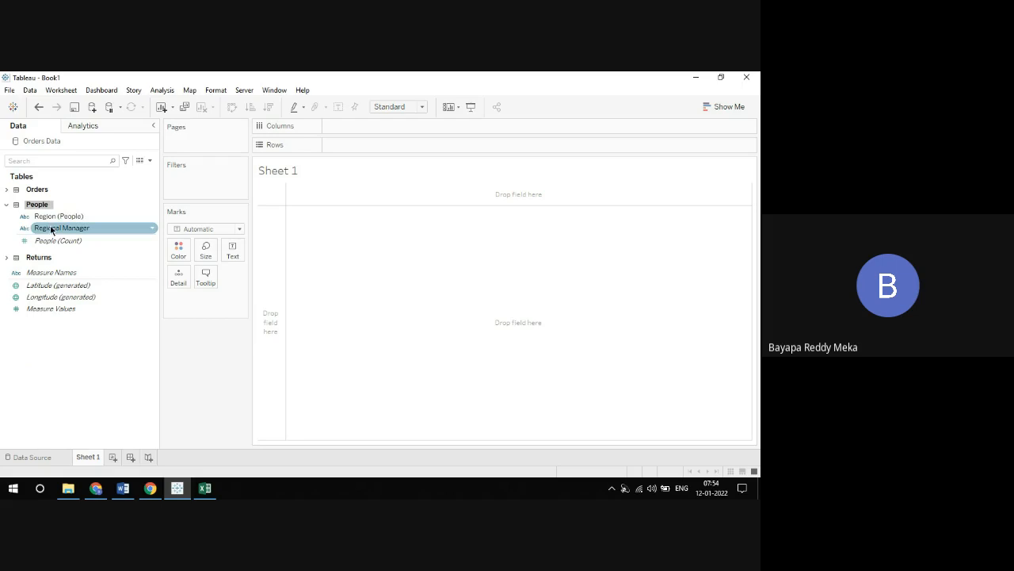
left_click(6, 205)
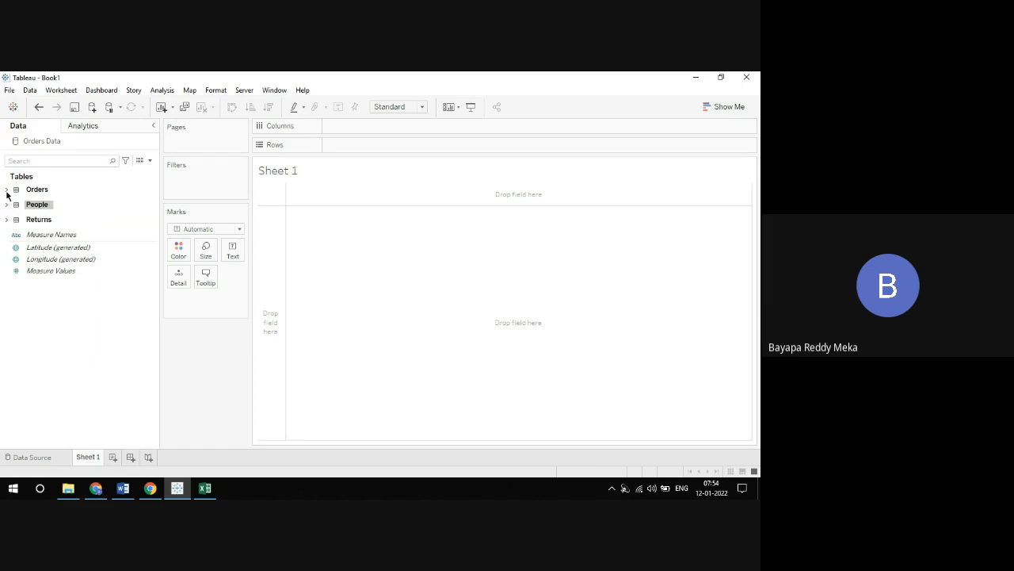
Expand the Orders table and go through its dimensions and measures
left_click(7, 191)
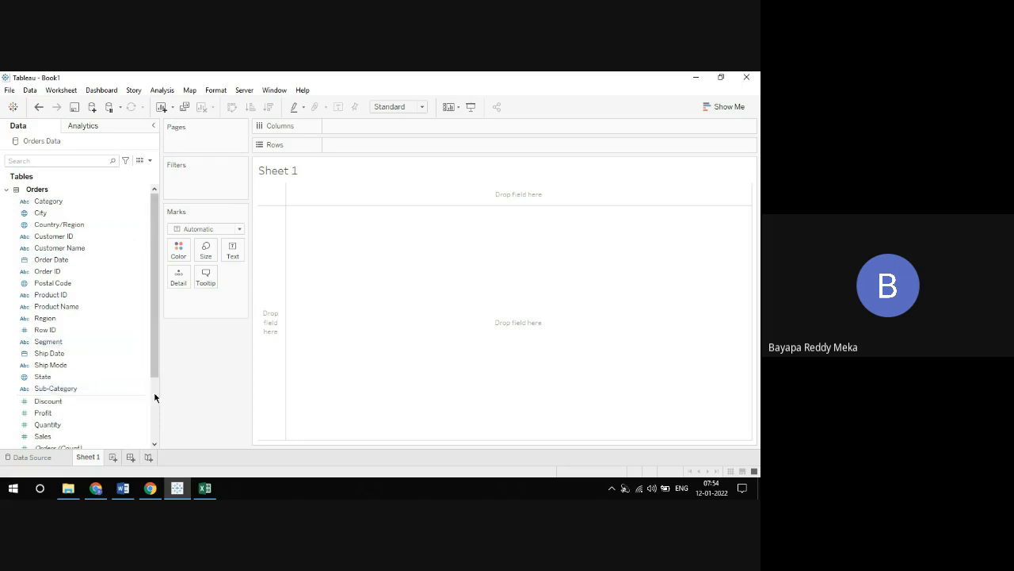
scroll(154, 397, "down", 3)
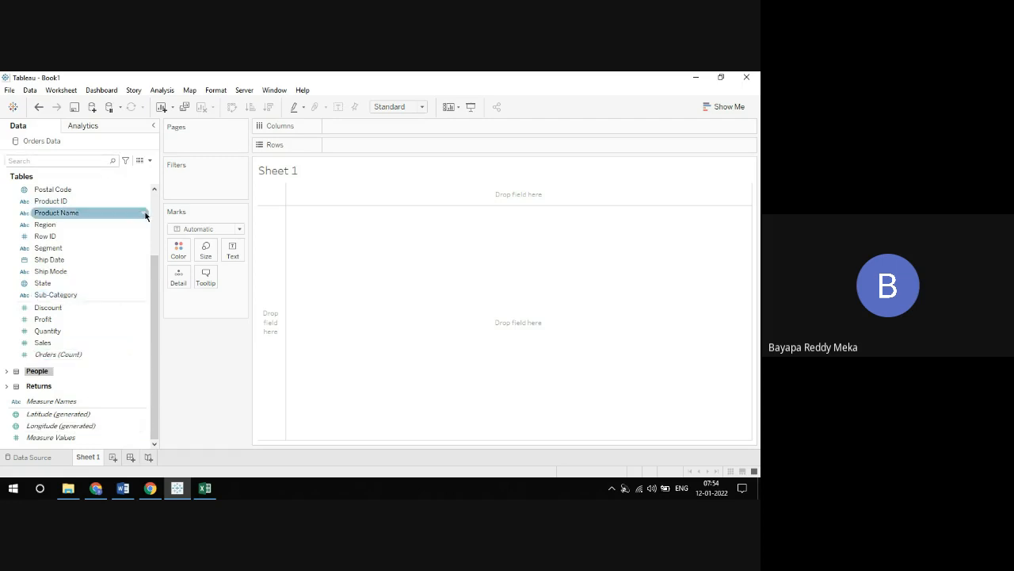
scroll(153, 214, "up", 3)
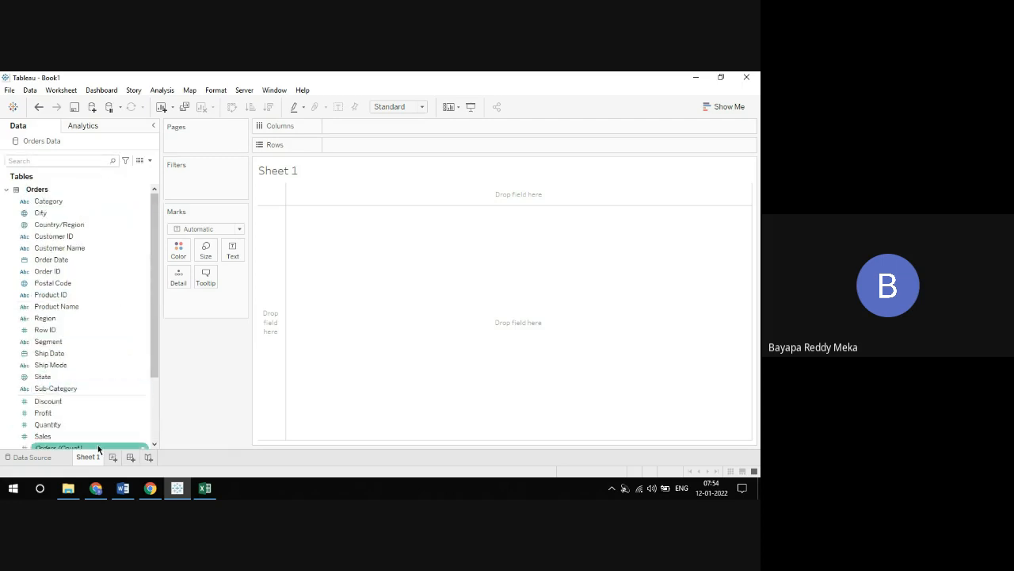
Remove the Returns and People tables from the data model, and check the remaining Orders fields in Sheet 1
left_click(31, 457)
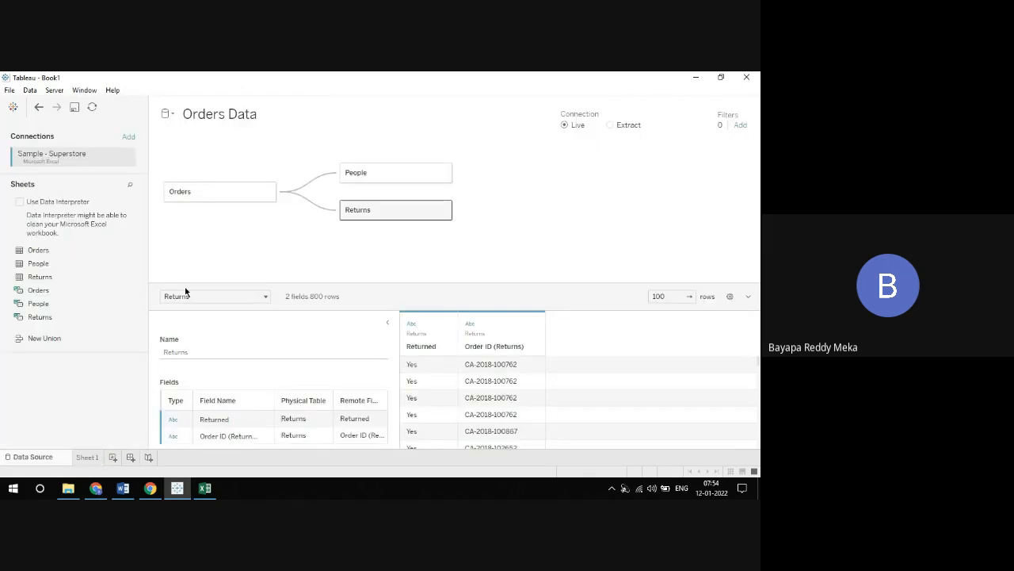
left_click(444, 209)
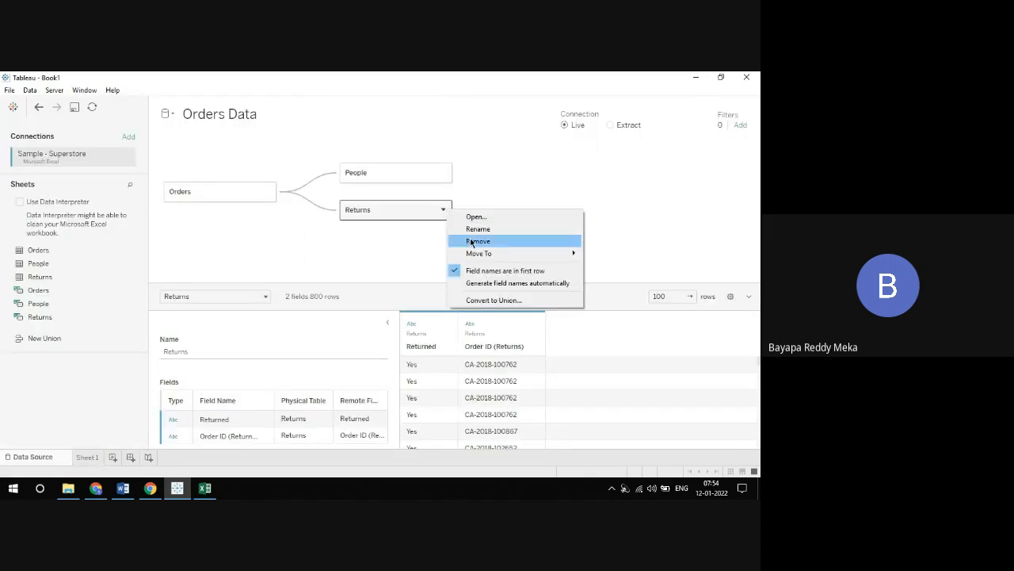
left_click(469, 242)
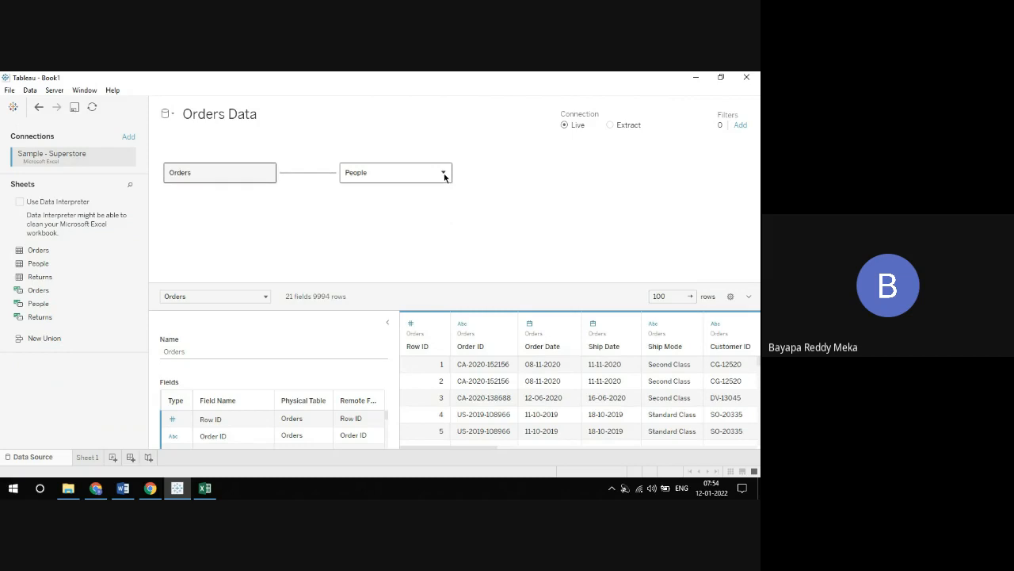
left_click(444, 173)
left_click(469, 206)
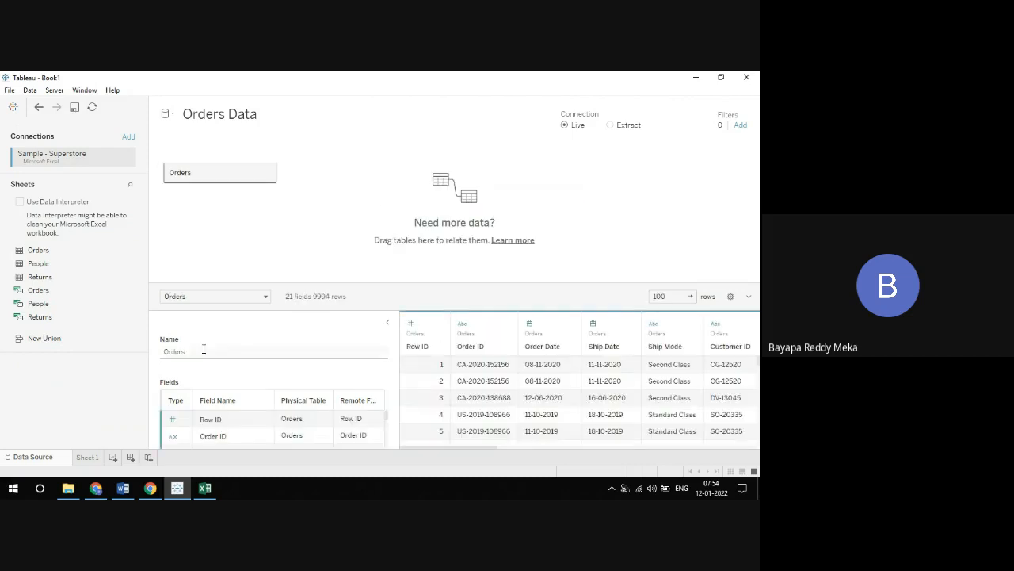
left_click(87, 457)
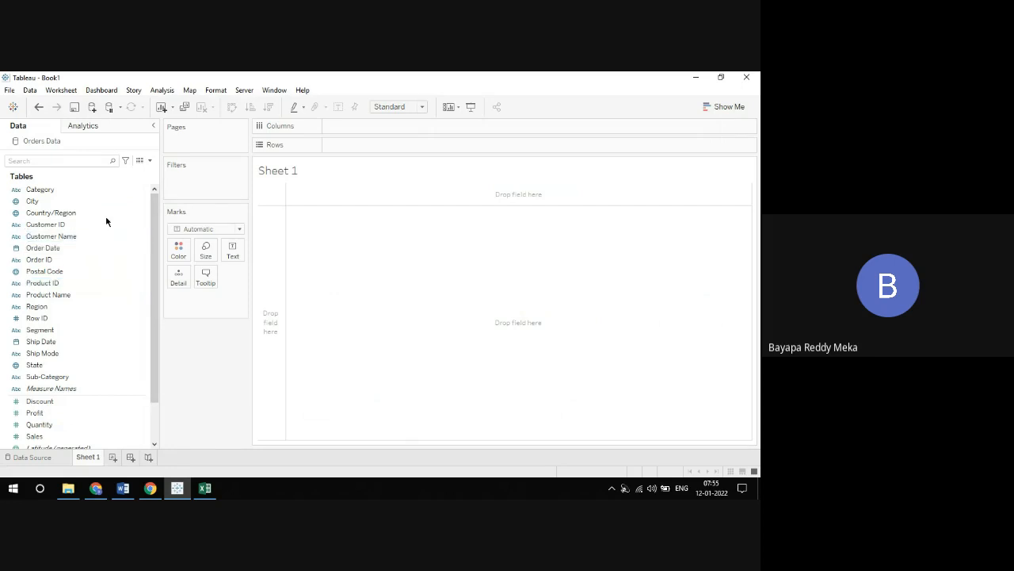
scroll(106, 208, "down", 2)
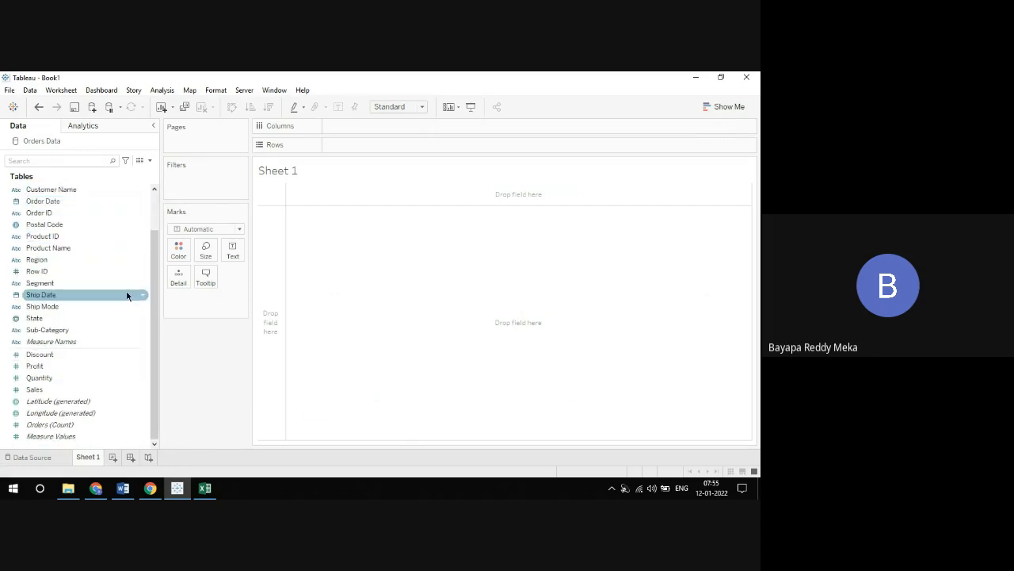
Review the Orders fields in Sheet 1 and compare them with the Orders data preview on the data source page
scroll(121, 242, "up", 2)
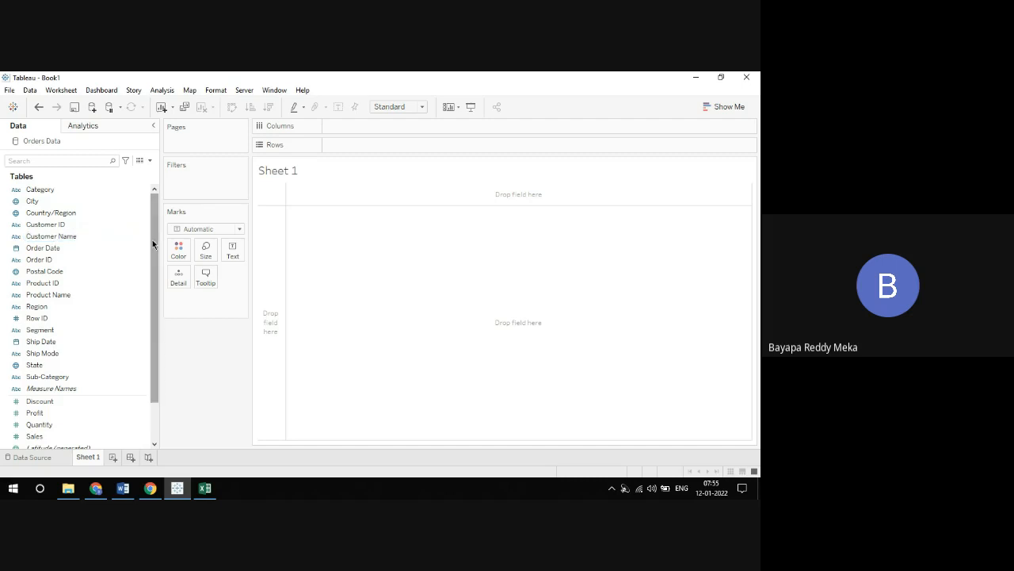
left_click_drag(152, 240, 159, 298)
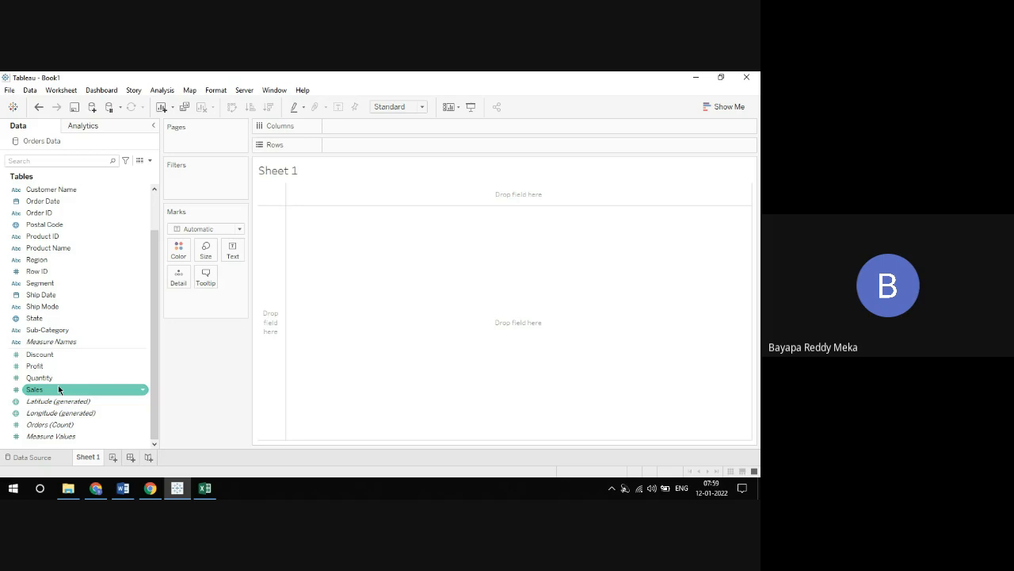
left_click(31, 457)
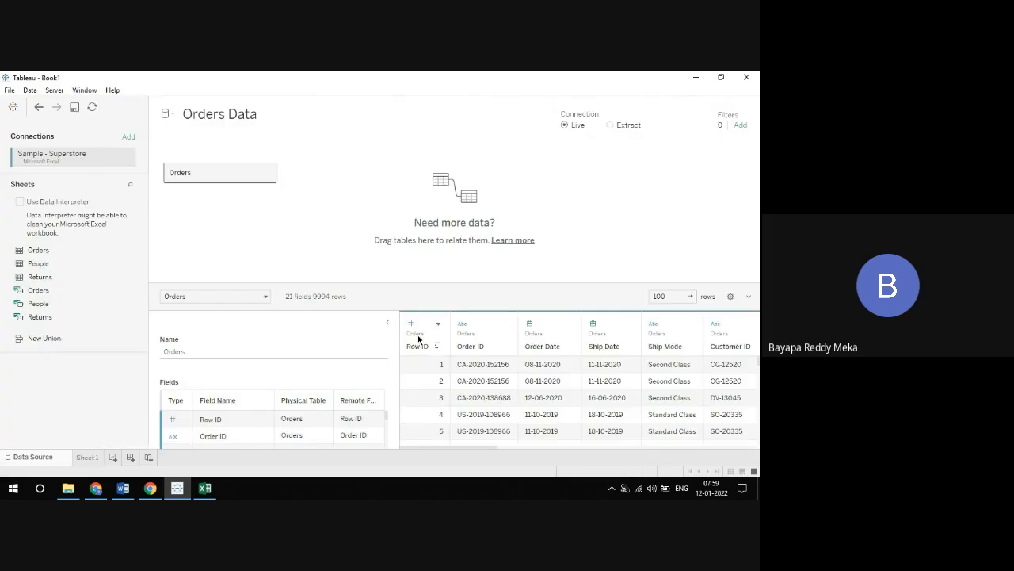
left_click_drag(389, 325, 221, 329)
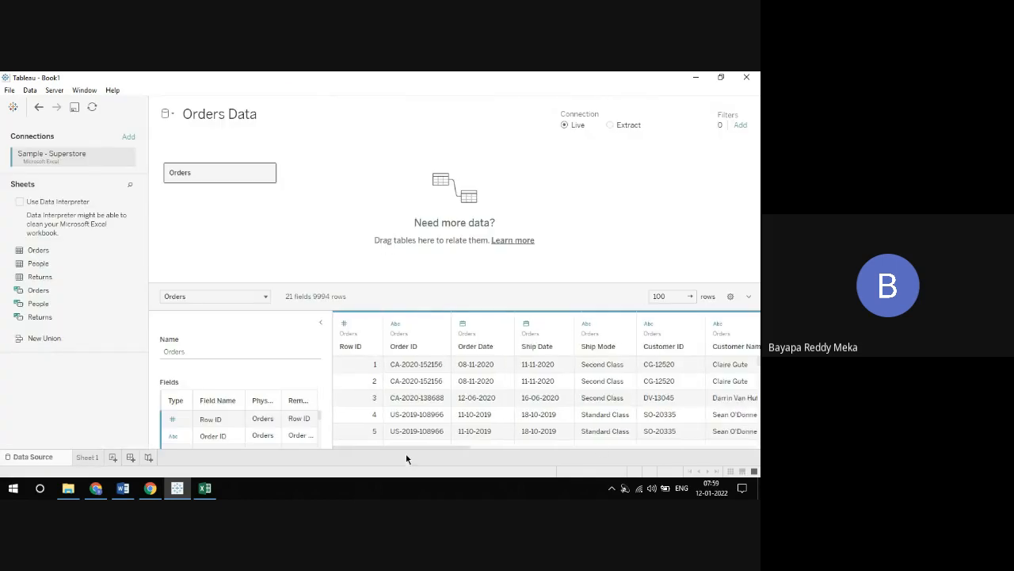
left_click_drag(405, 446, 698, 435)
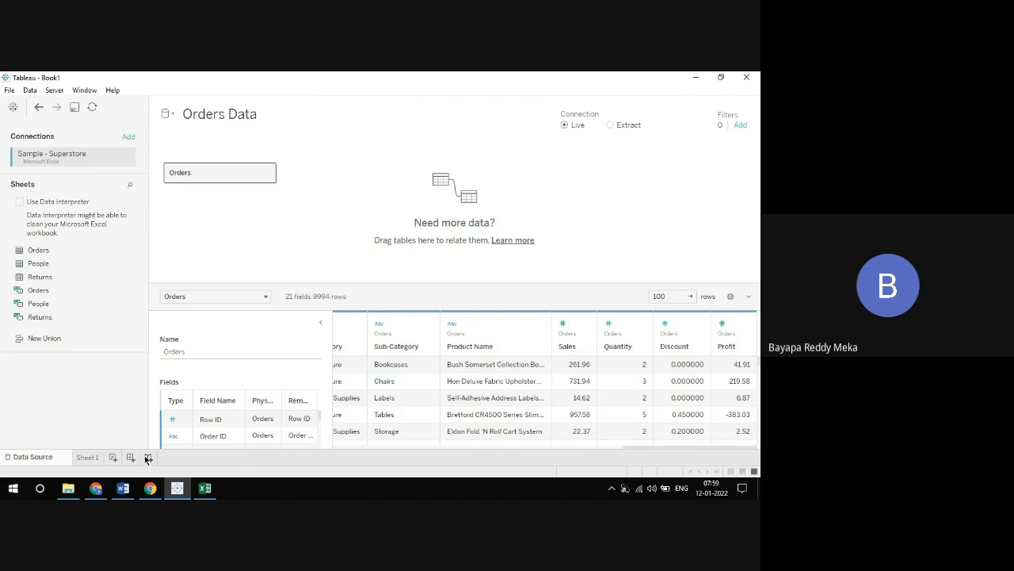
left_click(83, 457)
left_click(60, 391)
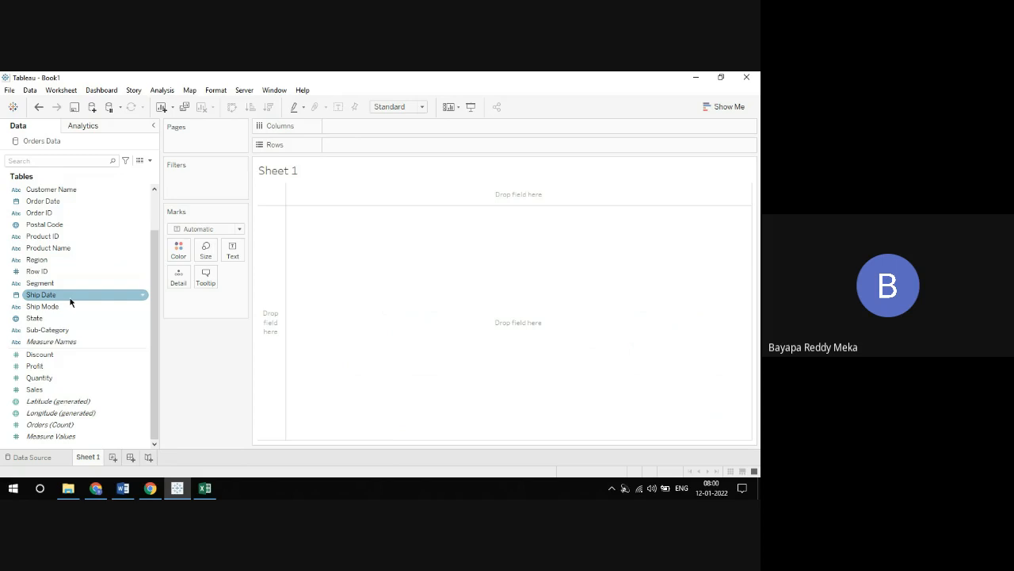
Chart Sales by year of Order Date in Sheet 1, with Order Date on Columns and Sales on Rows
double_click(346, 125)
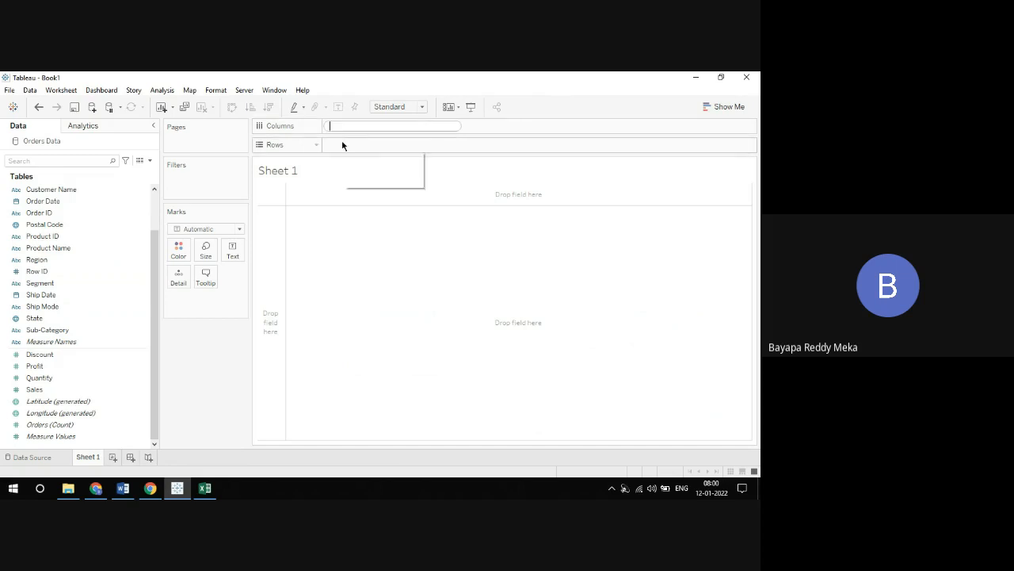
left_click(219, 386)
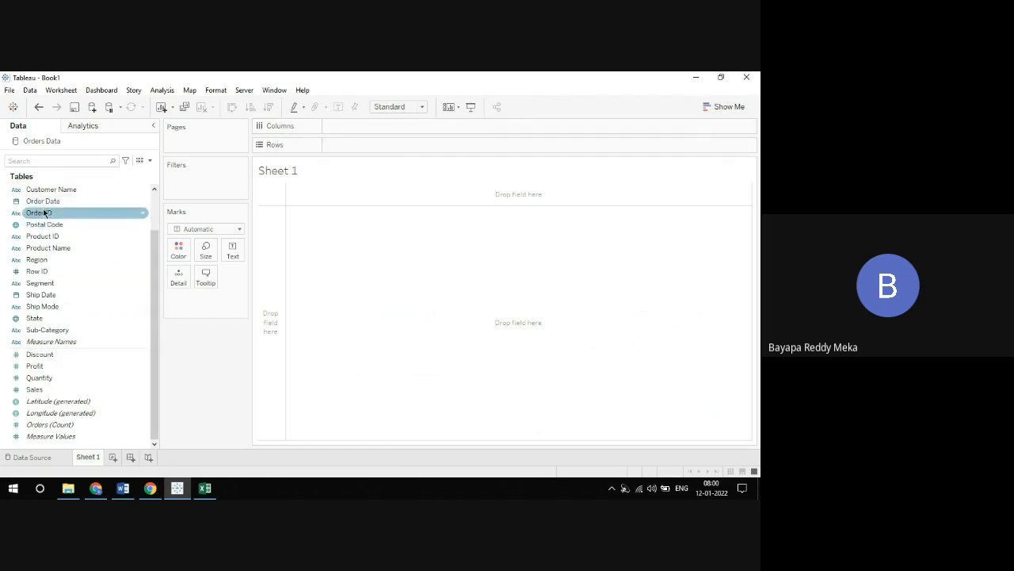
left_click_drag(41, 208, 346, 133)
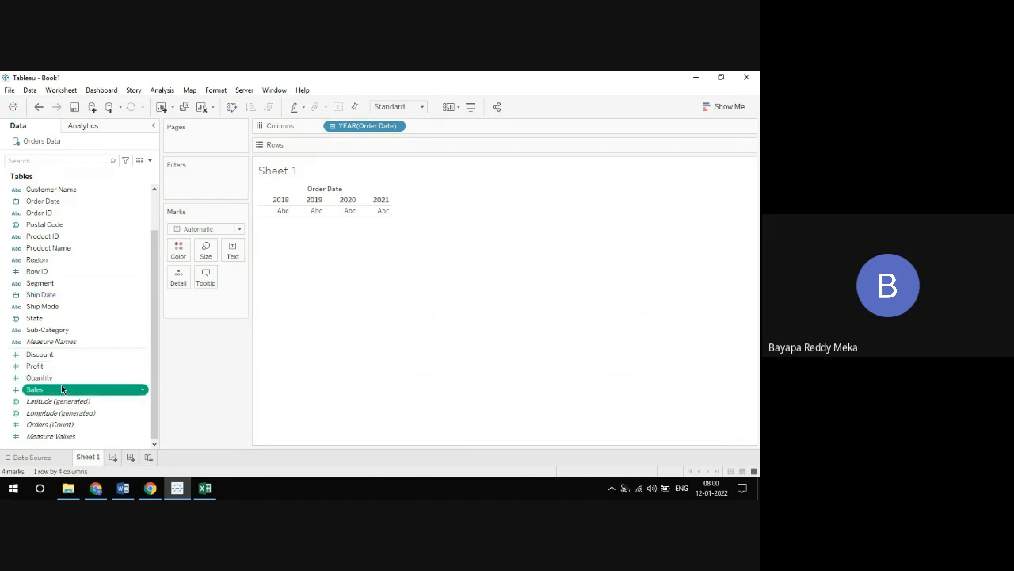
left_click_drag(35, 389, 360, 142)
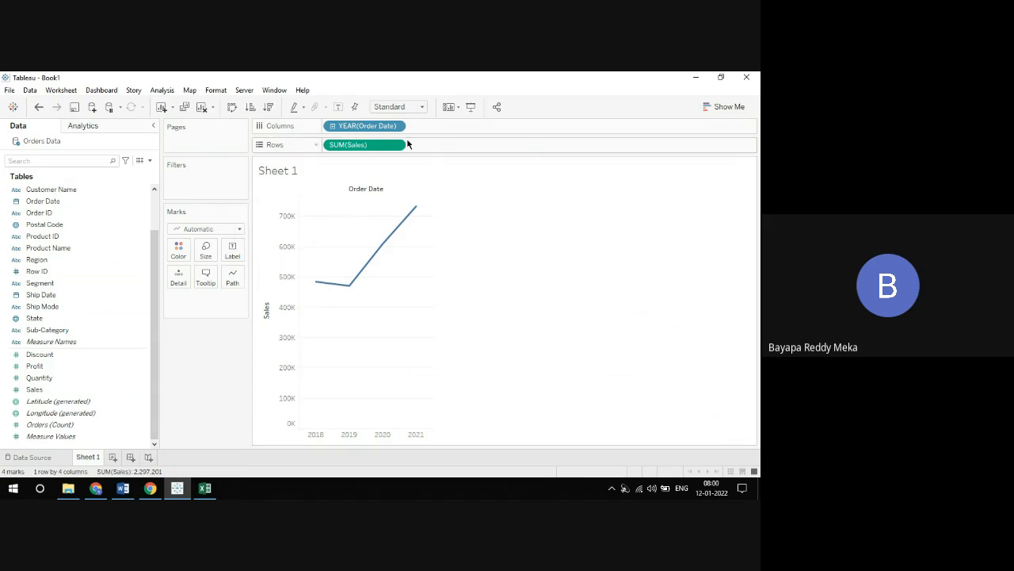
Rename Sheet 1 as "sales by Year"
right_click(88, 457)
left_click(126, 319)
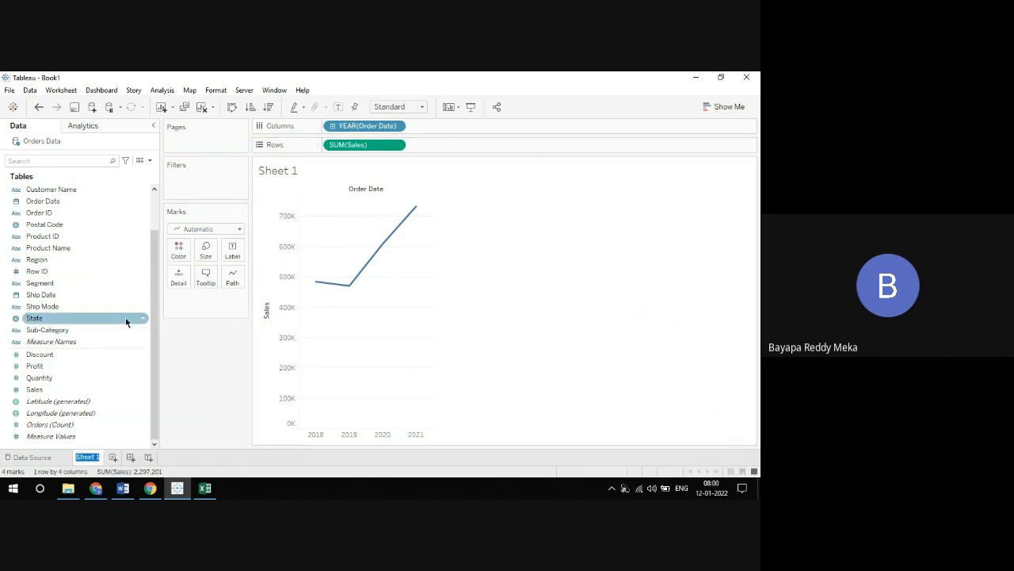
type("sales b")
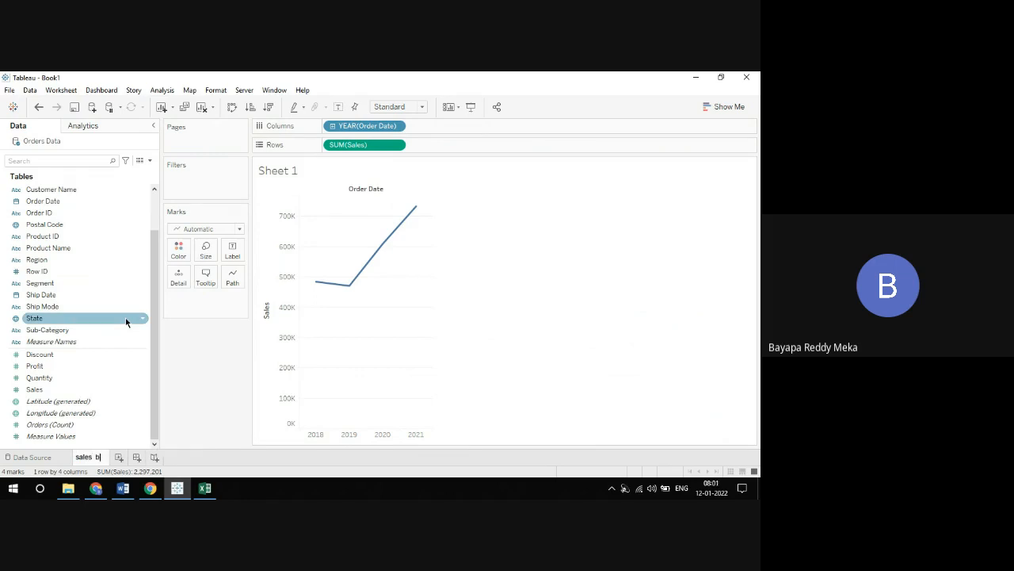
type("y Year")
key("Return")
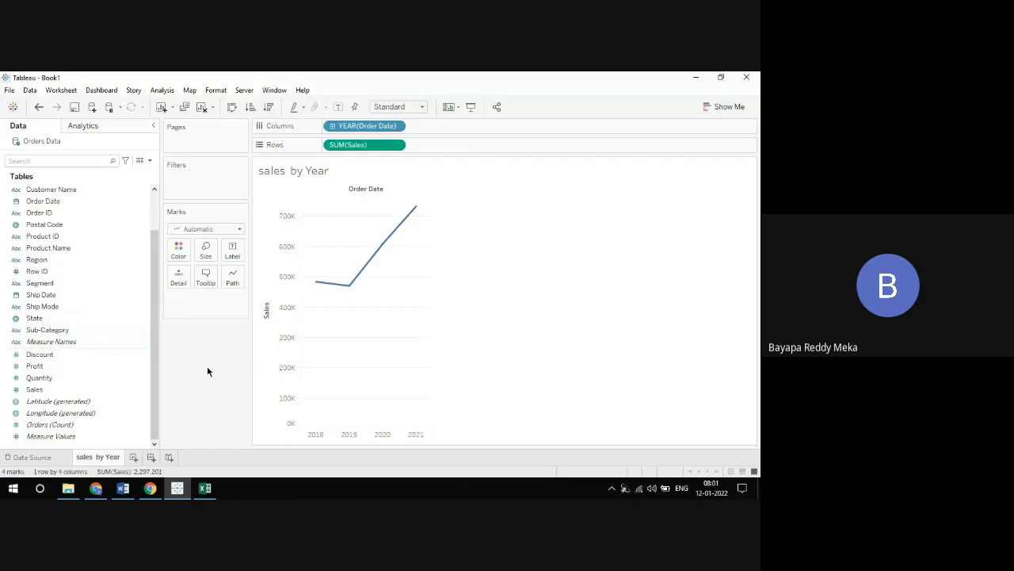
Add a new worksheet and chart Profit on Columns against Region and State on Rows
left_click(133, 458)
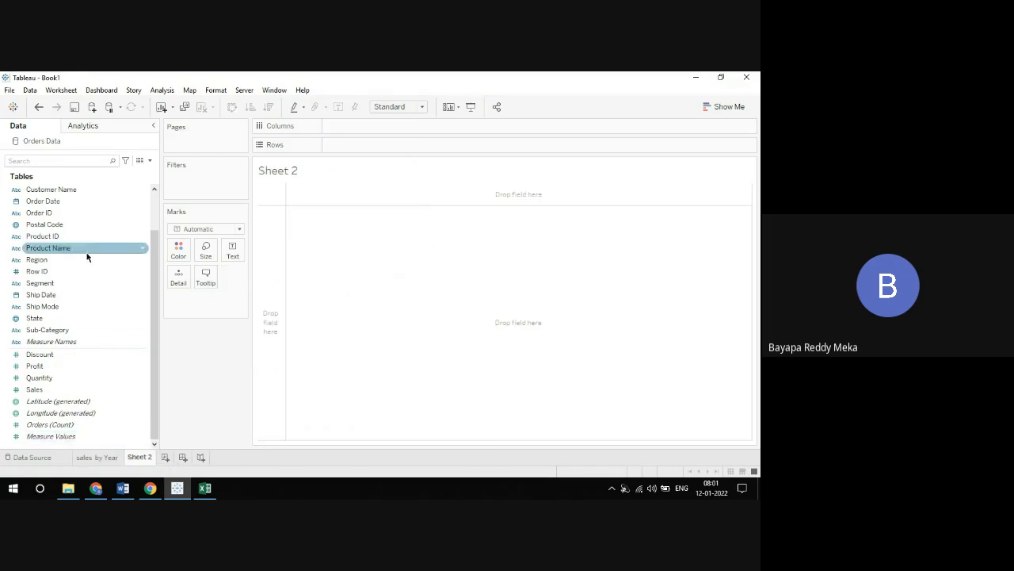
left_click_drag(48, 262, 353, 155)
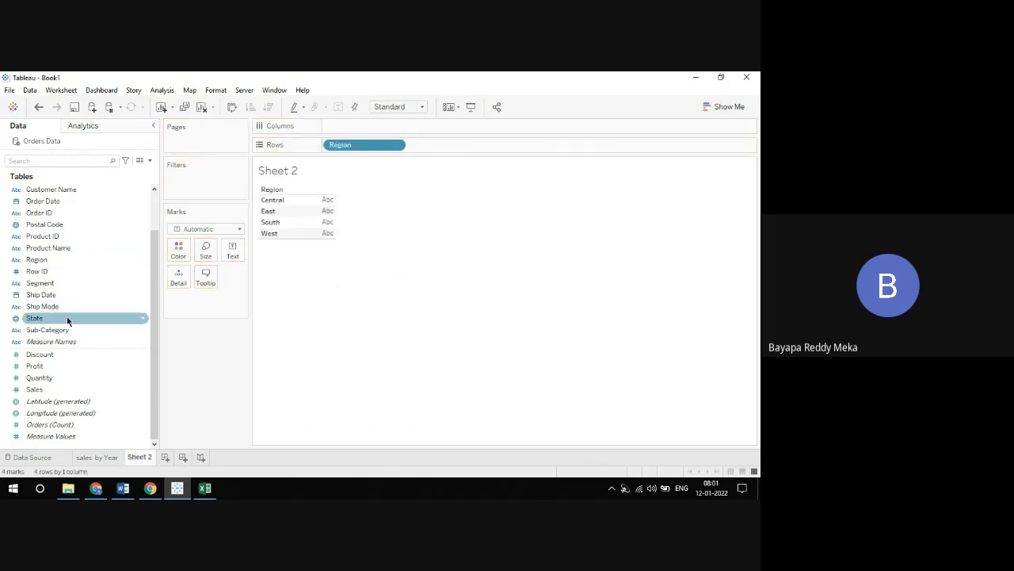
left_click_drag(67, 320, 460, 147)
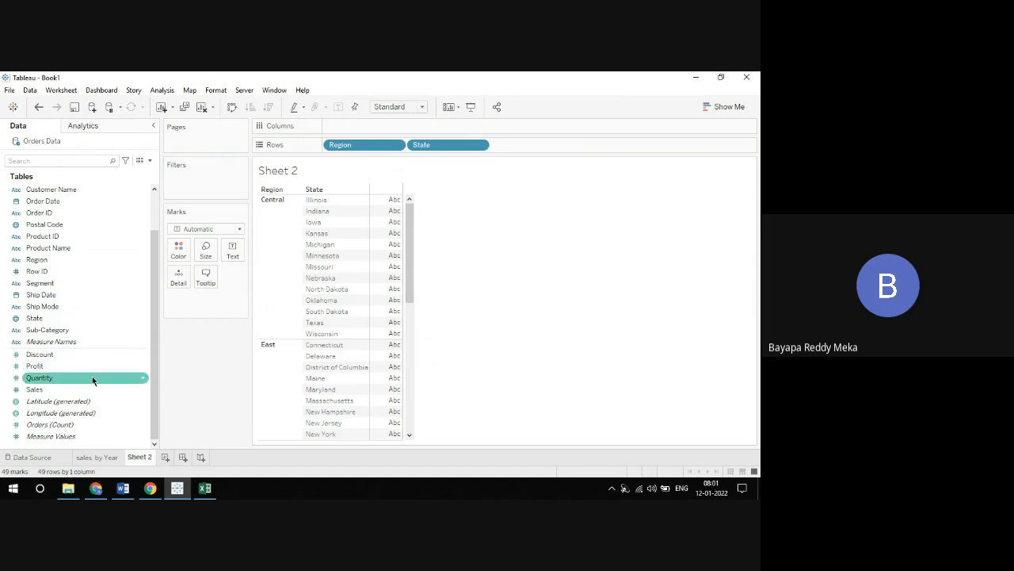
left_click_drag(90, 366, 383, 127)
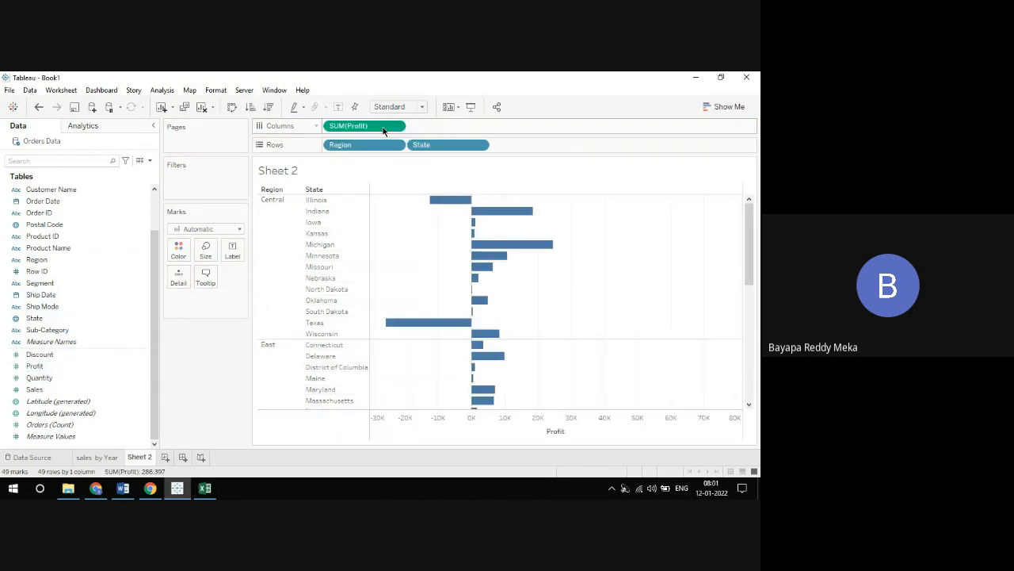
Sort the states by Profit in descending order and remove Region from Rows
left_click(268, 106)
scroll(668, 288, "down", 5)
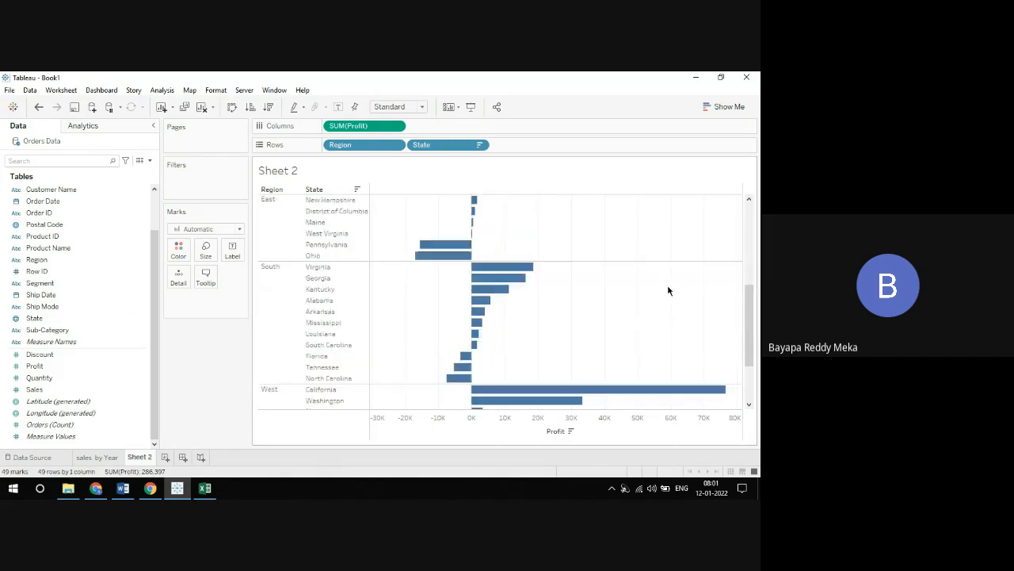
scroll(613, 272, "up", 4)
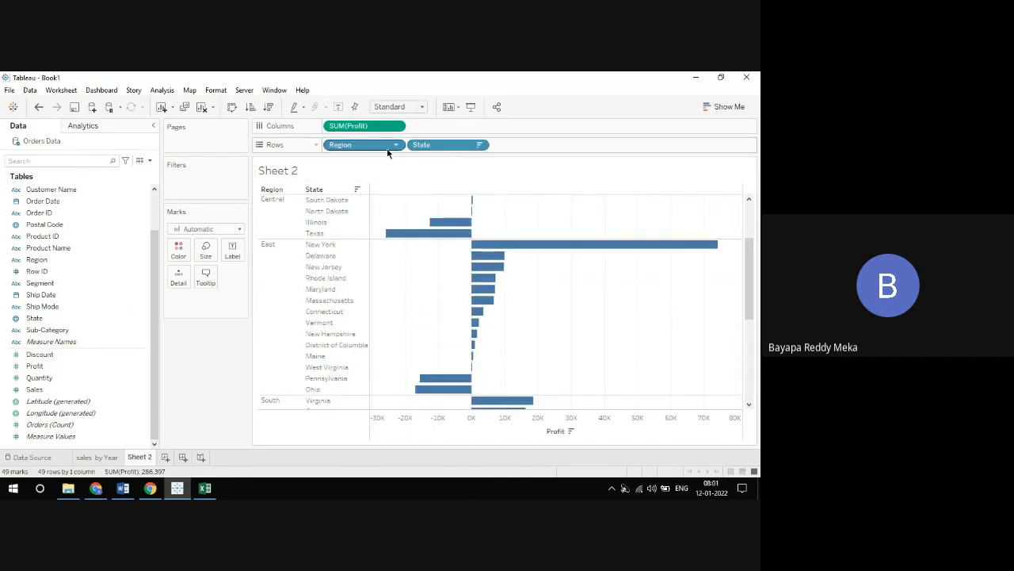
left_click_drag(384, 149, 332, 143)
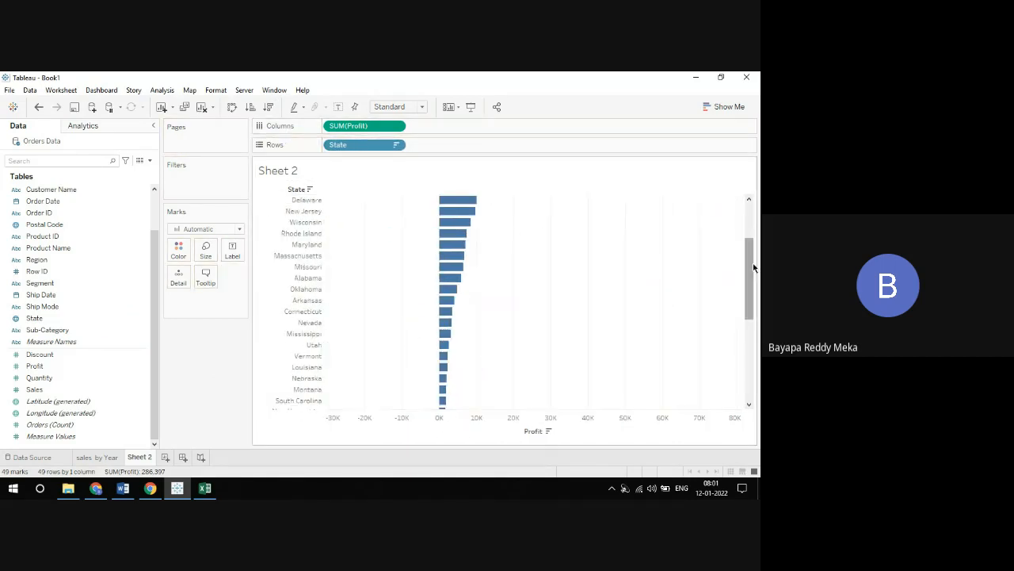
left_click_drag(753, 265, 751, 229)
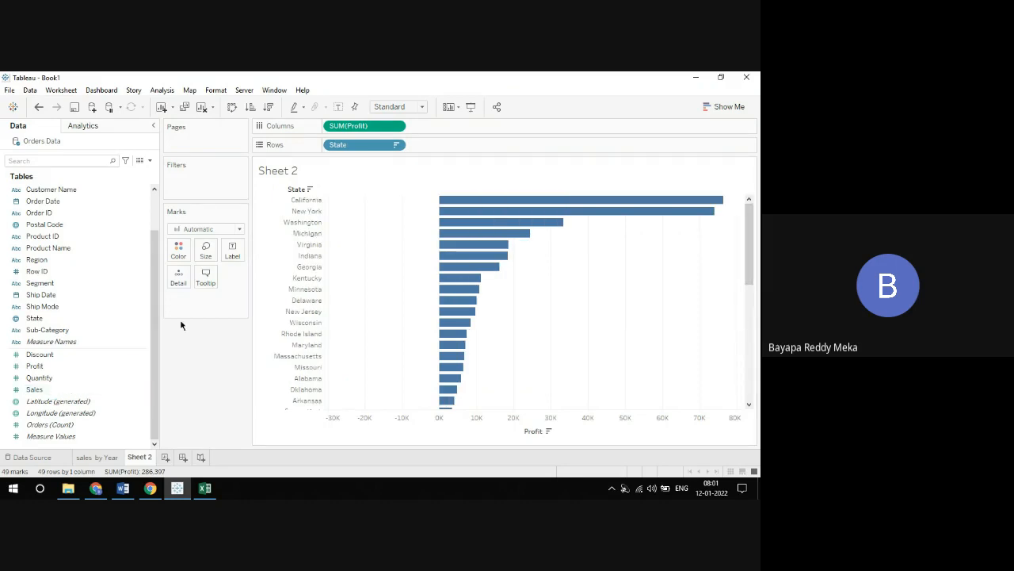
left_click(135, 357)
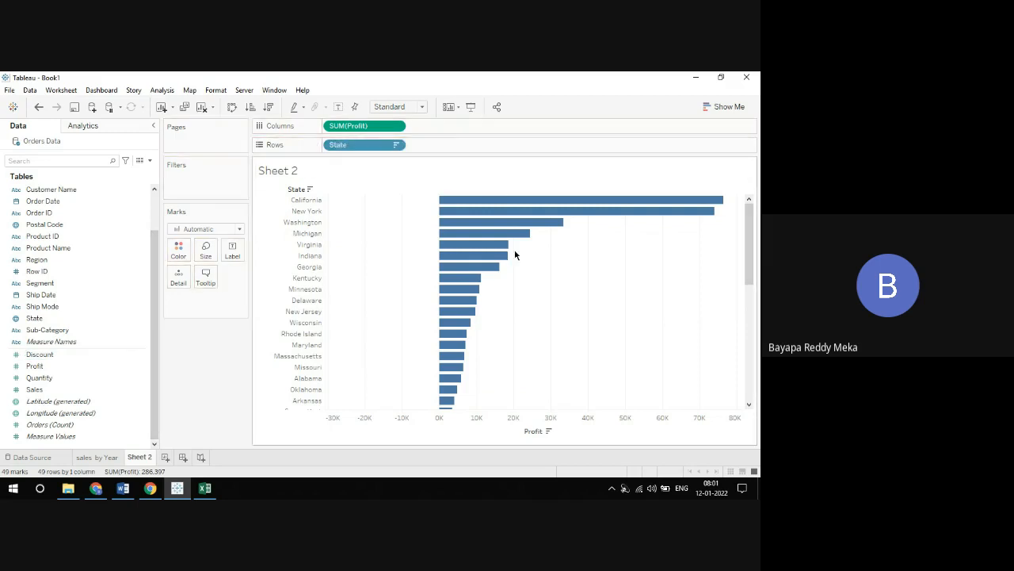
Replace State on Rows with Region and Segment, and move Region to Columns ahead of Profit
left_click_drag(348, 145, 299, 222)
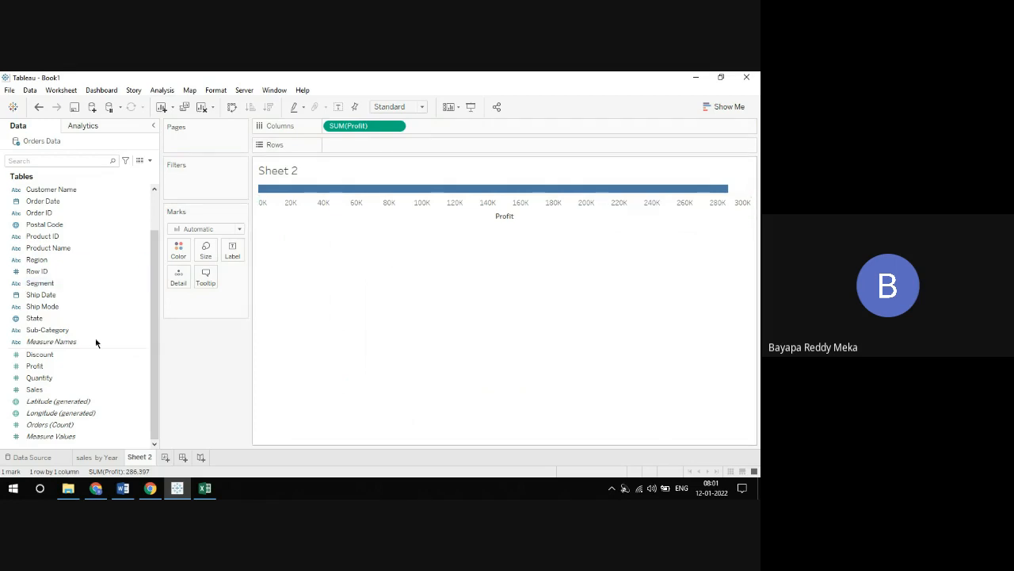
left_click(70, 262)
left_click_drag(53, 263, 344, 145)
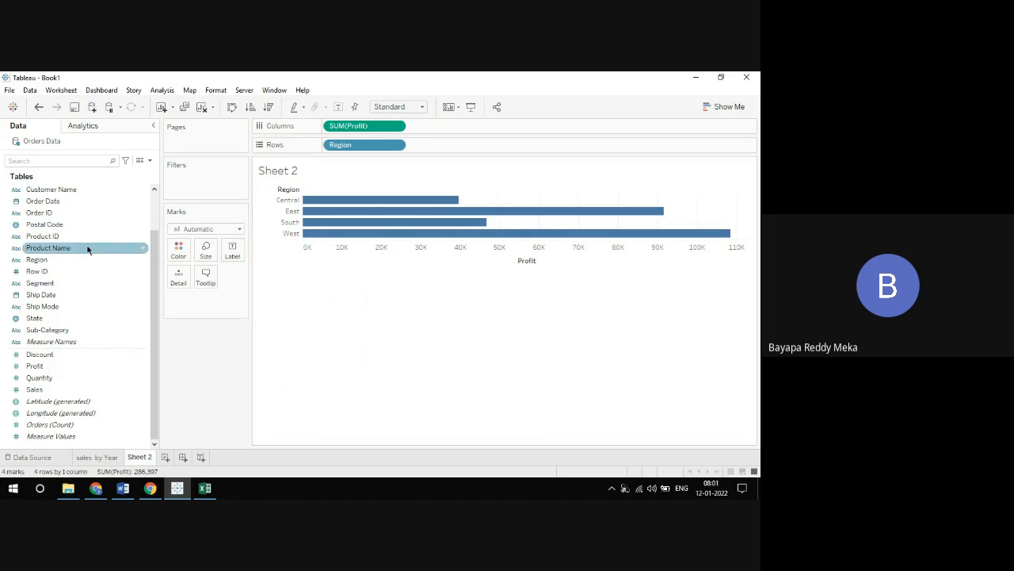
left_click_drag(51, 282, 440, 148)
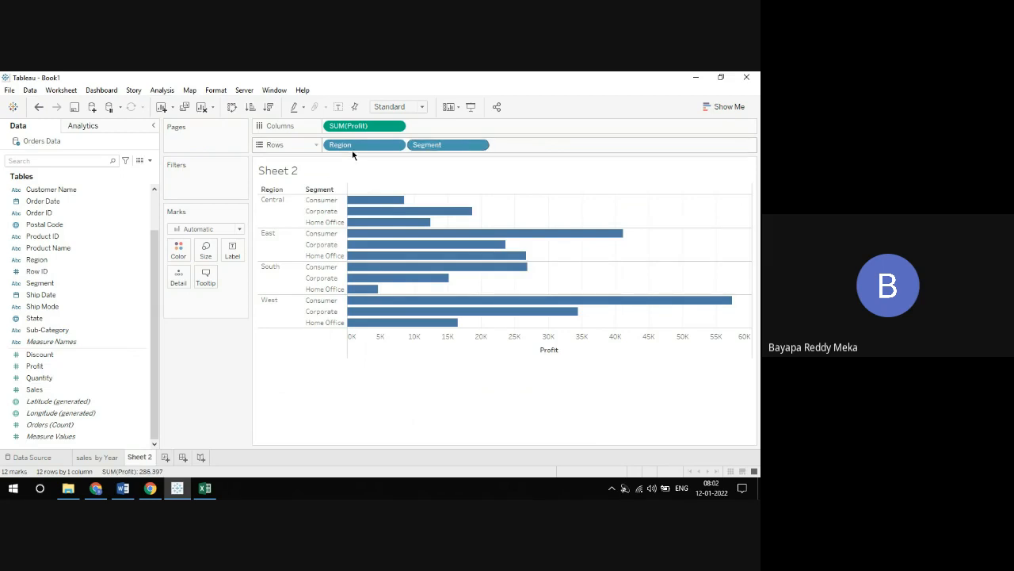
left_click_drag(344, 149, 337, 127)
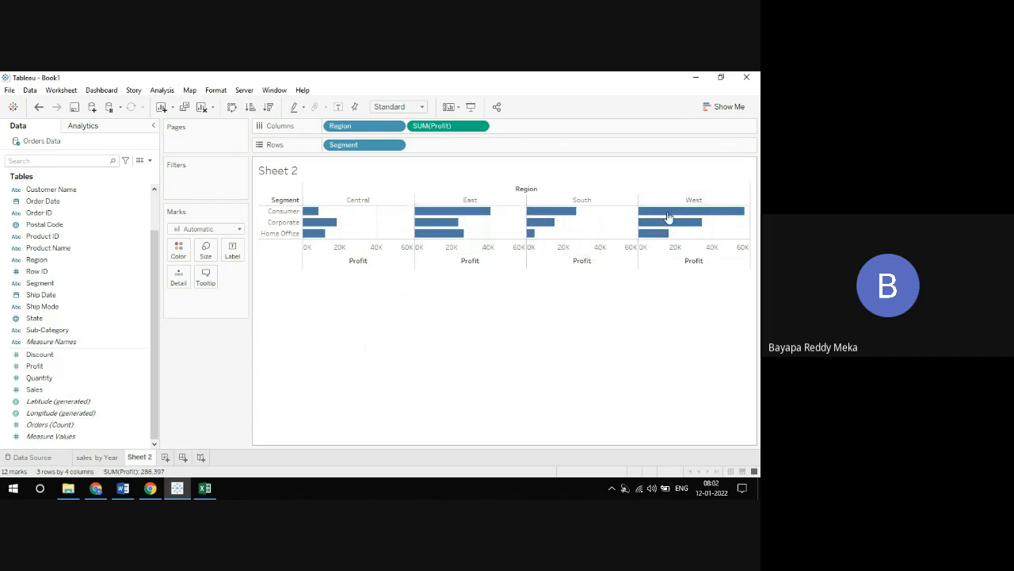
Take Segment off Rows to compare Profit by Region alone, and put Segment back on Rows
left_click_drag(387, 148, 265, 233)
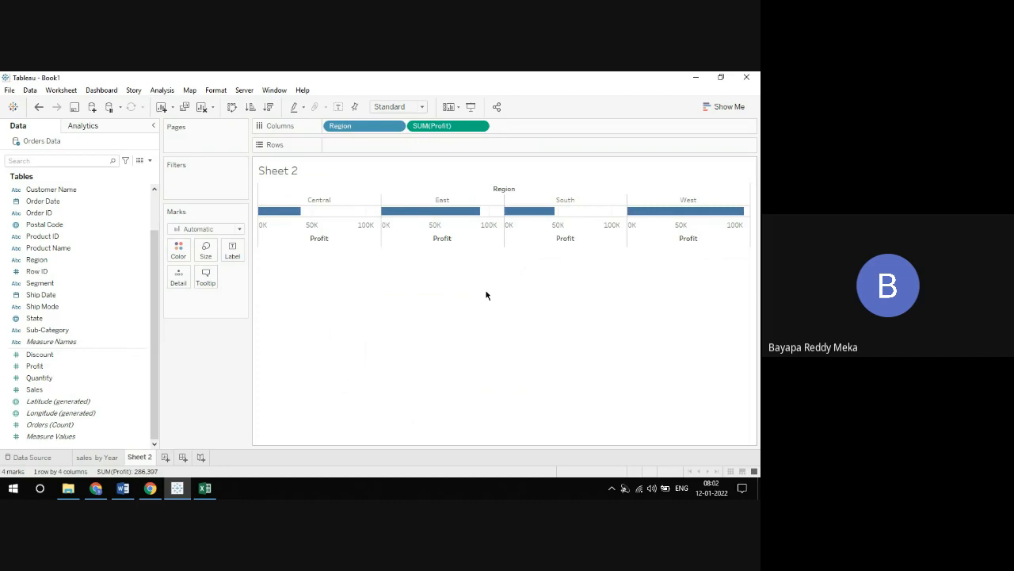
mouse_move(339, 125)
left_mouse_down()
mouse_move(337, 142)
mouse_move(337, 129)
left_mouse_up()
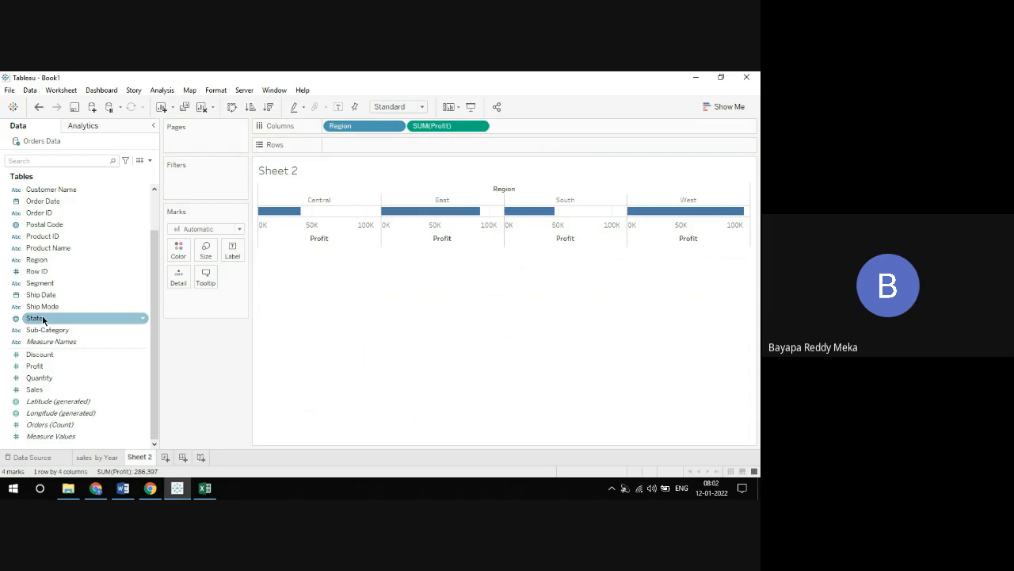
left_click_drag(43, 318, 159, 184)
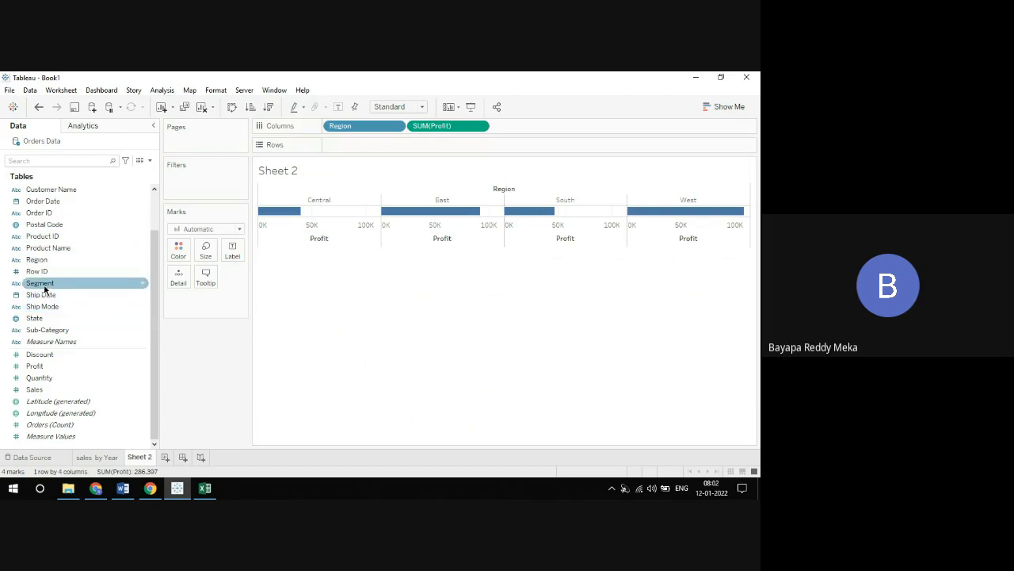
left_click_drag(45, 289, 357, 153)
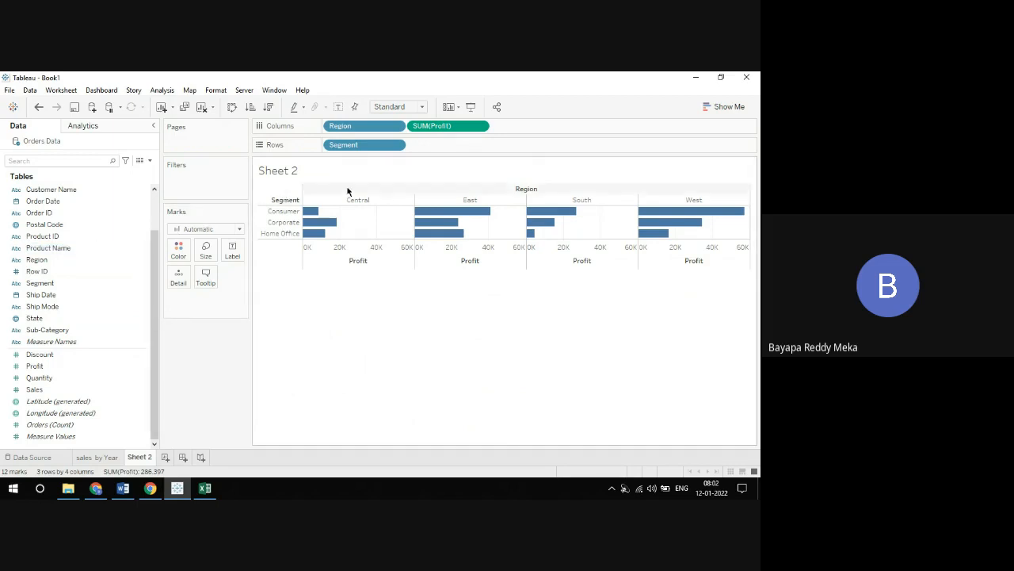
left_click(78, 203)
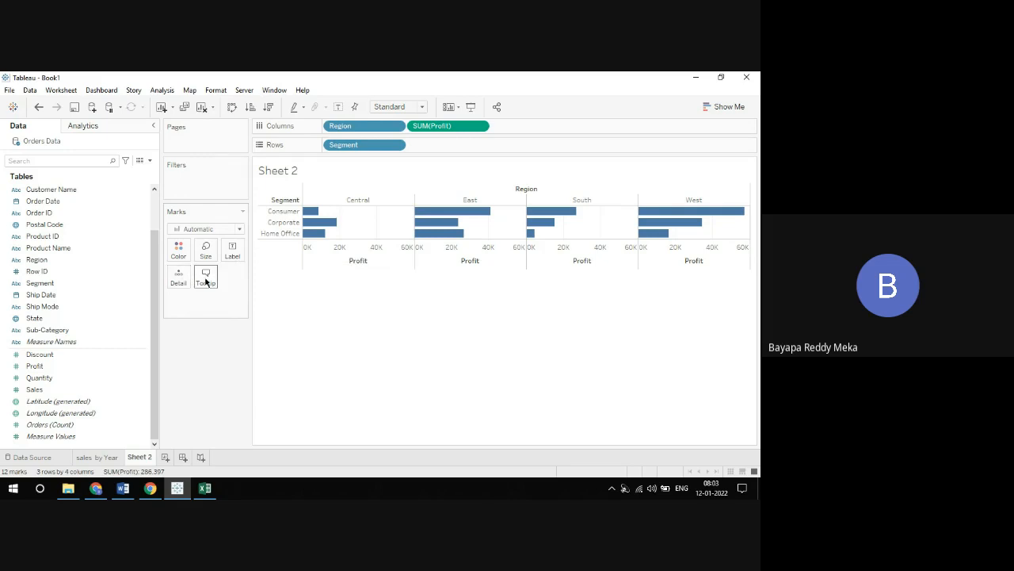
Try the Circle and Pie mark types on the Profit by Region and Segment chart, and set the marks back to Automatic
left_click(191, 230)
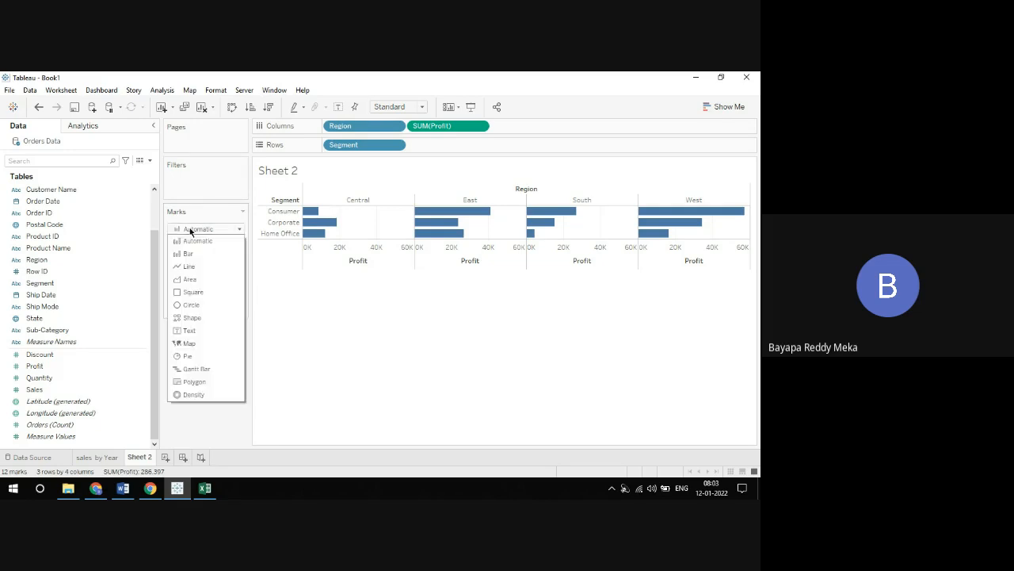
left_click(192, 306)
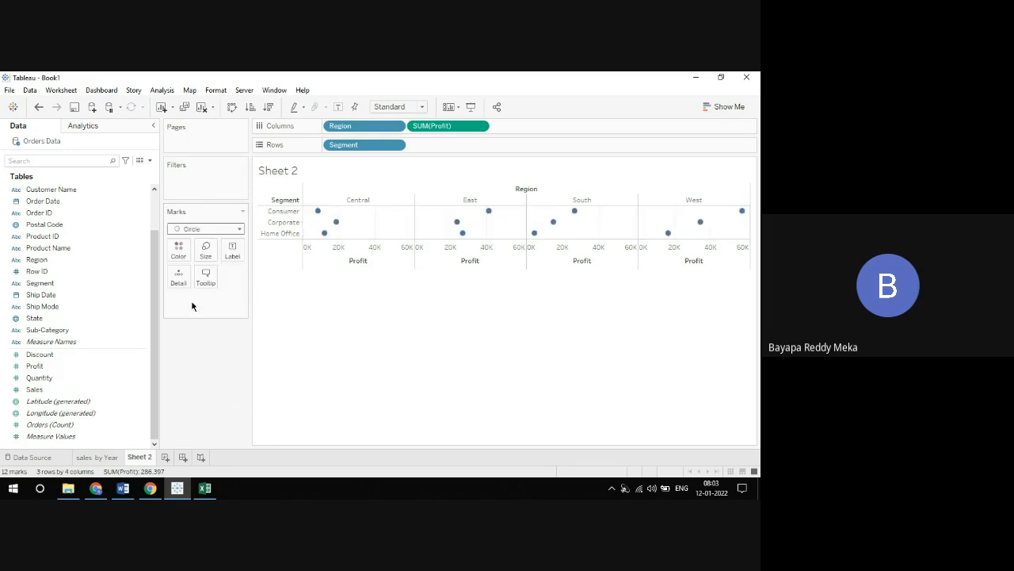
left_click(200, 230)
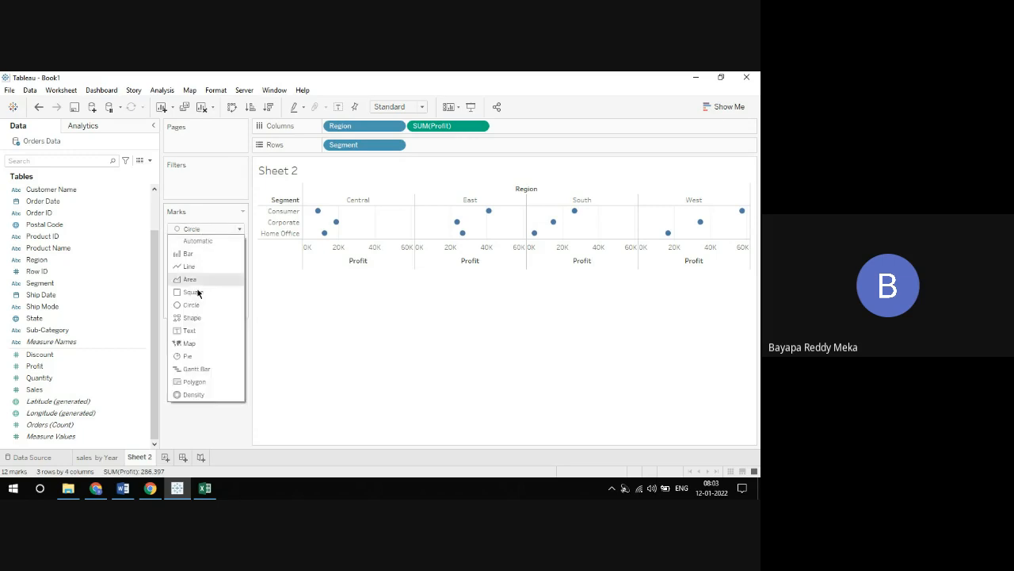
left_click(190, 356)
left_click(206, 229)
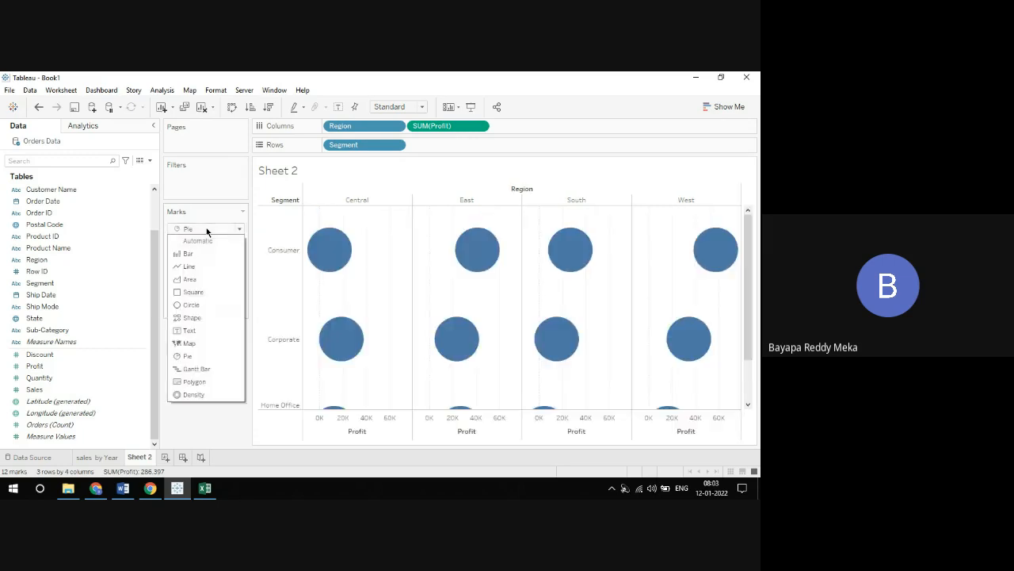
left_click(193, 330)
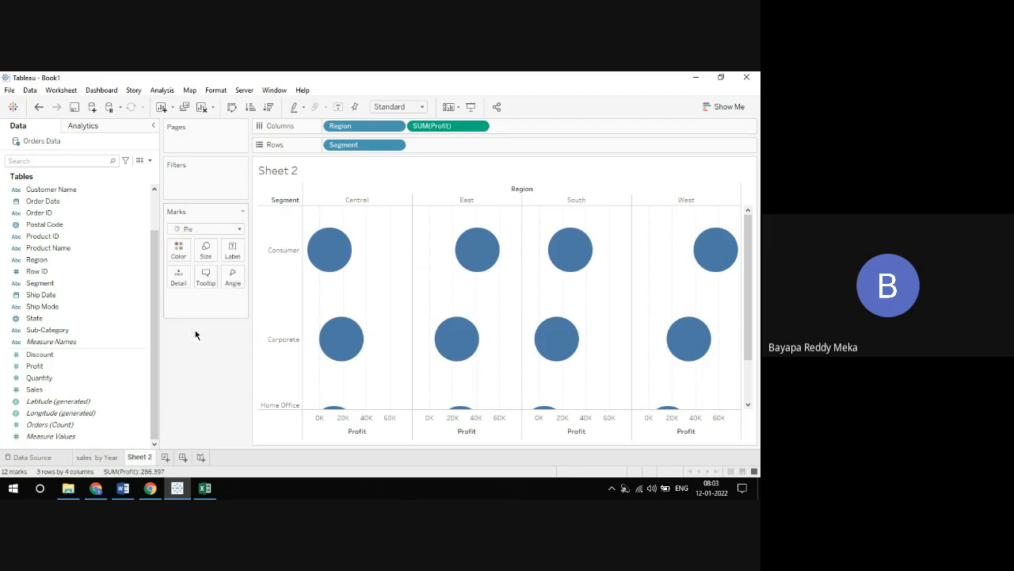
left_click(209, 233)
left_click(207, 240)
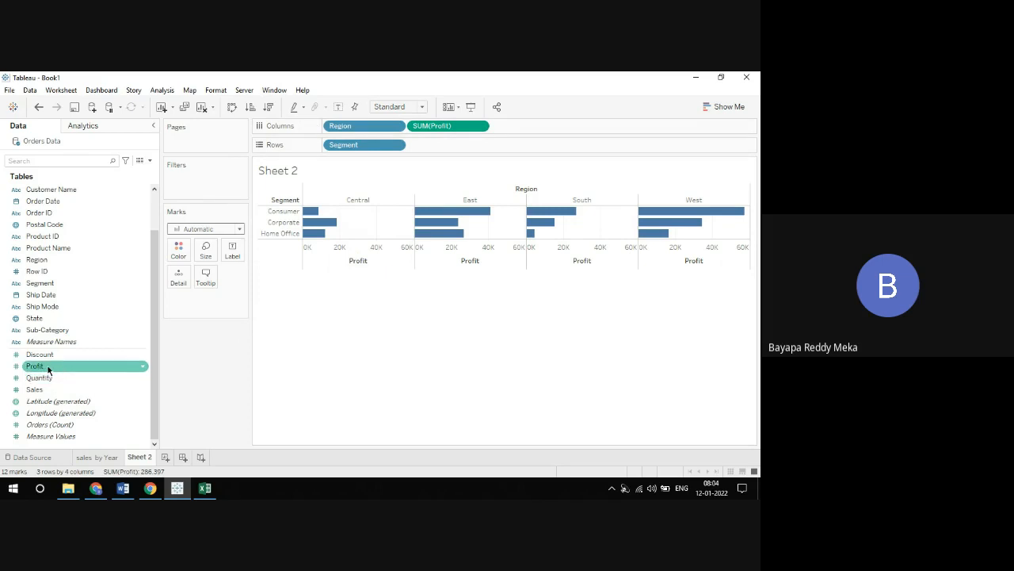
Label the bars with Profit and colour them by Segment
left_click_drag(48, 369, 235, 259)
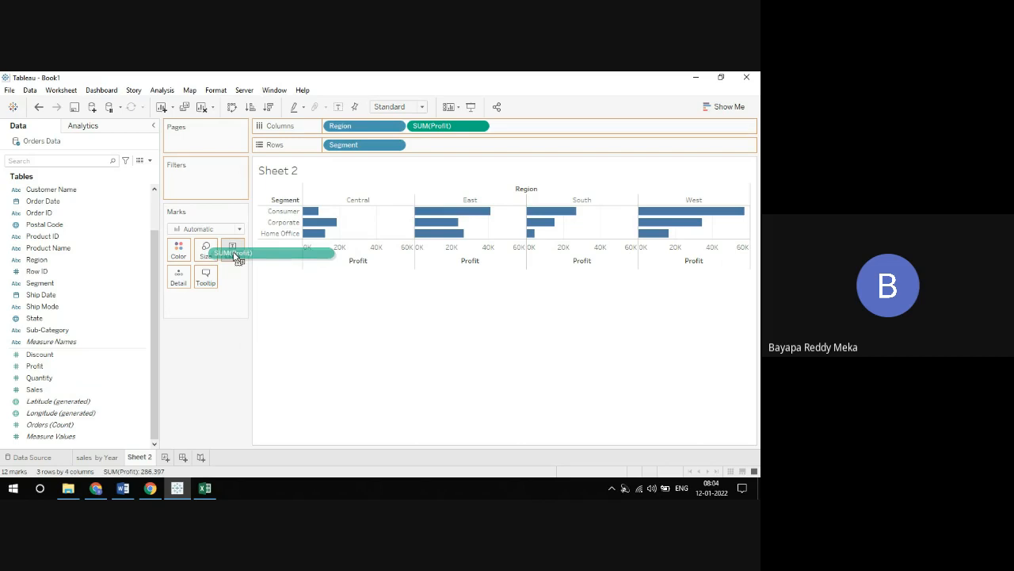
left_click_drag(234, 255, 233, 252)
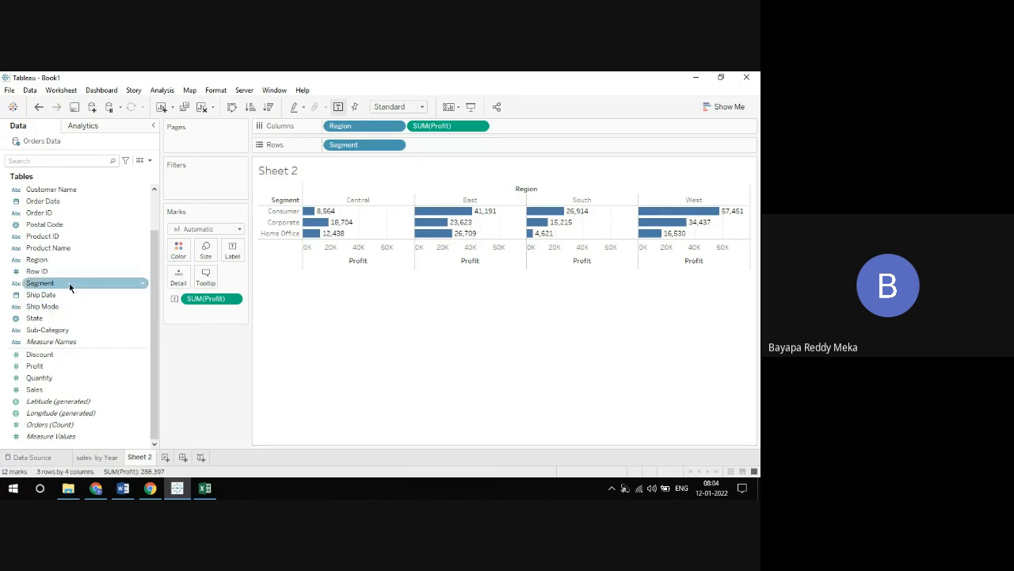
left_click_drag(69, 283, 186, 258)
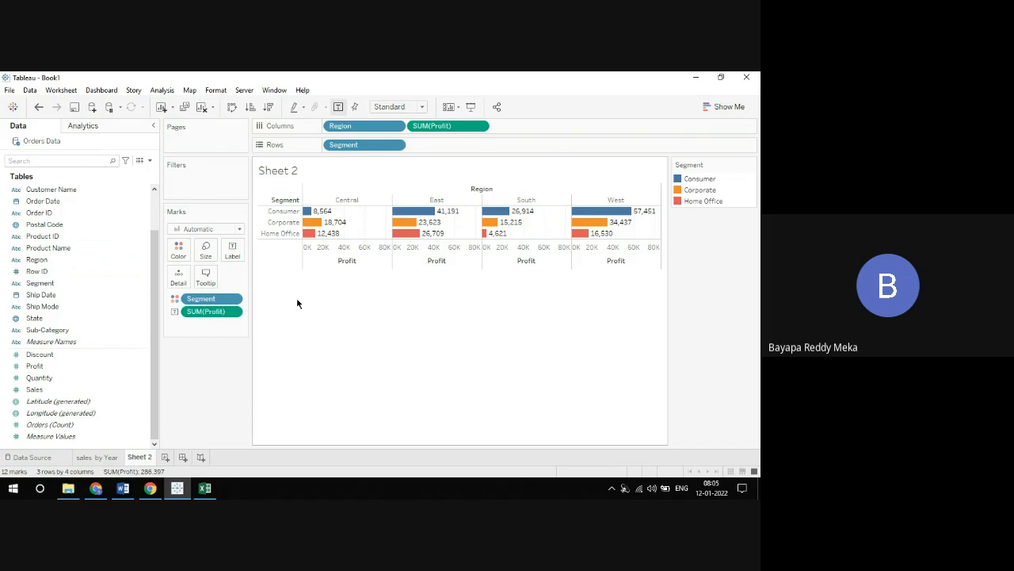
mouse_move(308, 241)
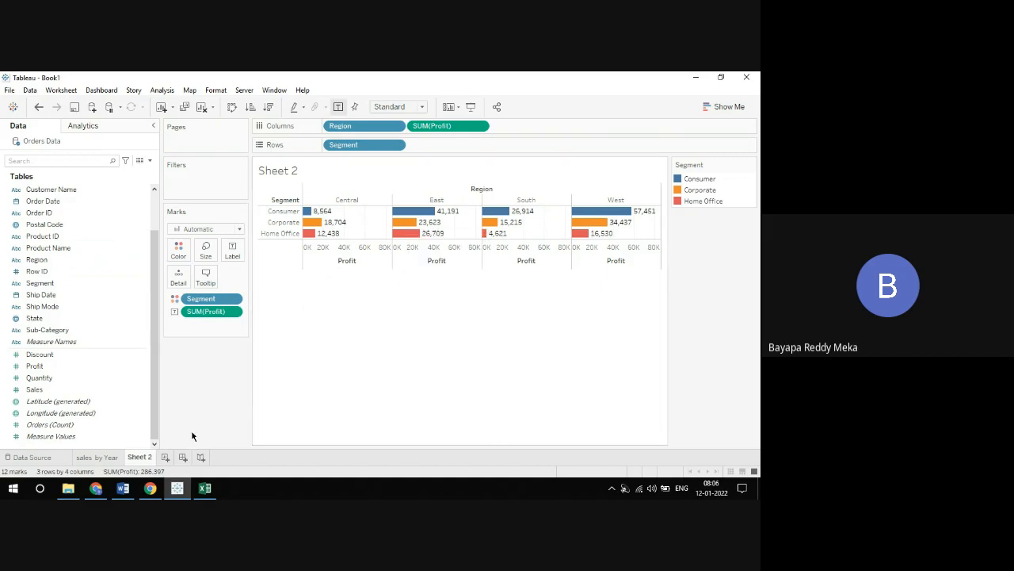
Add a new worksheet and list Sales as text for each Order ID on Rows
left_click(166, 457)
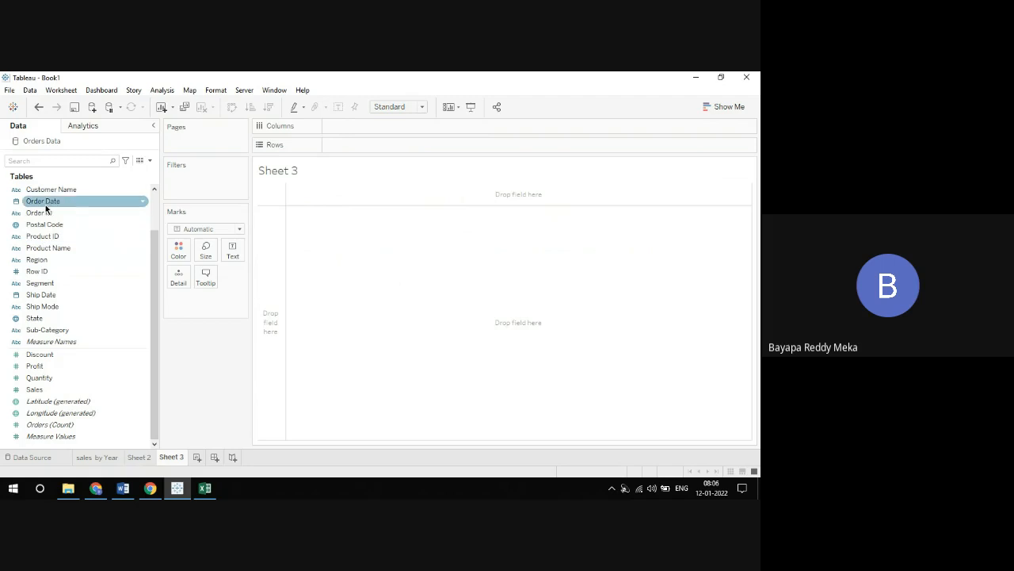
left_click_drag(43, 214, 347, 146)
left_click_drag(34, 389, 235, 251)
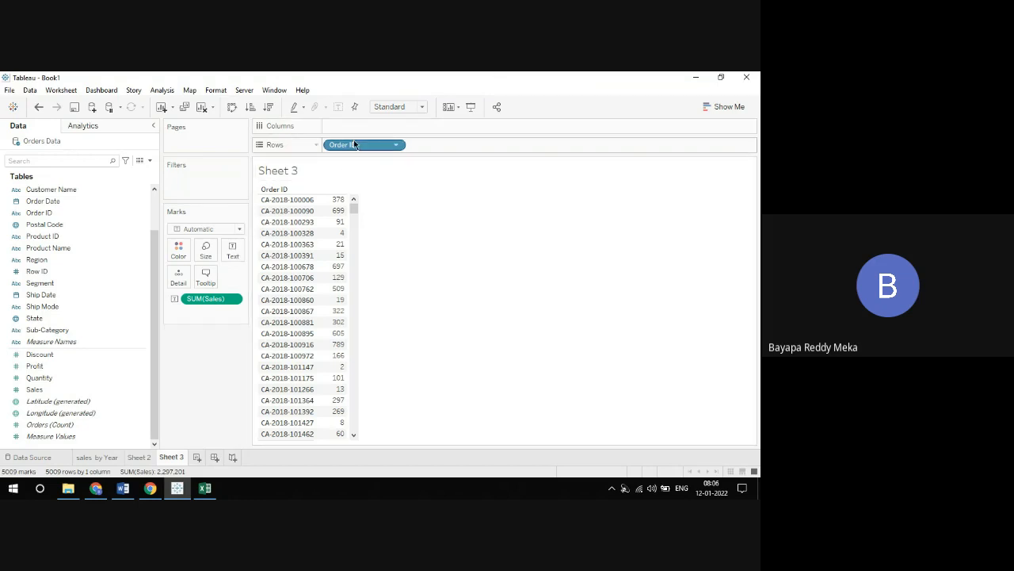
Compare the vertical and horizontal layouts by moving Order ID to Columns and back to Rows, twice
left_click_drag(354, 140, 355, 126)
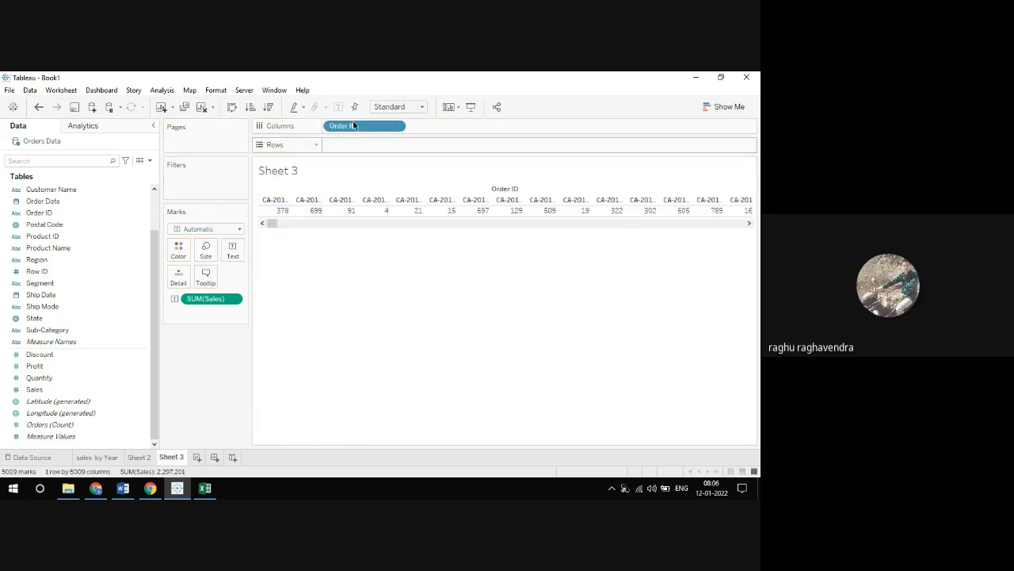
left_click_drag(353, 125, 351, 144)
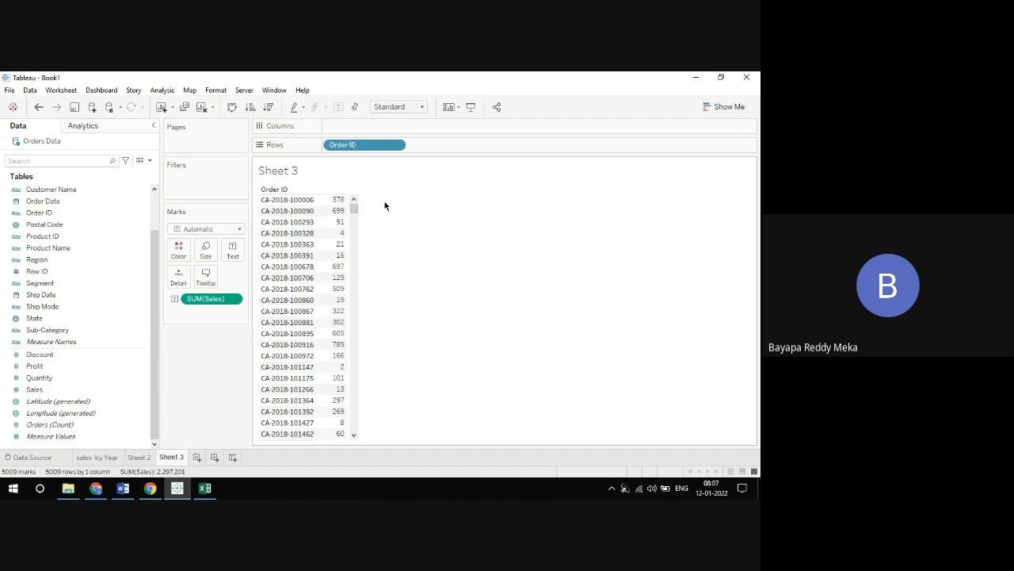
left_click_drag(353, 212, 358, 255)
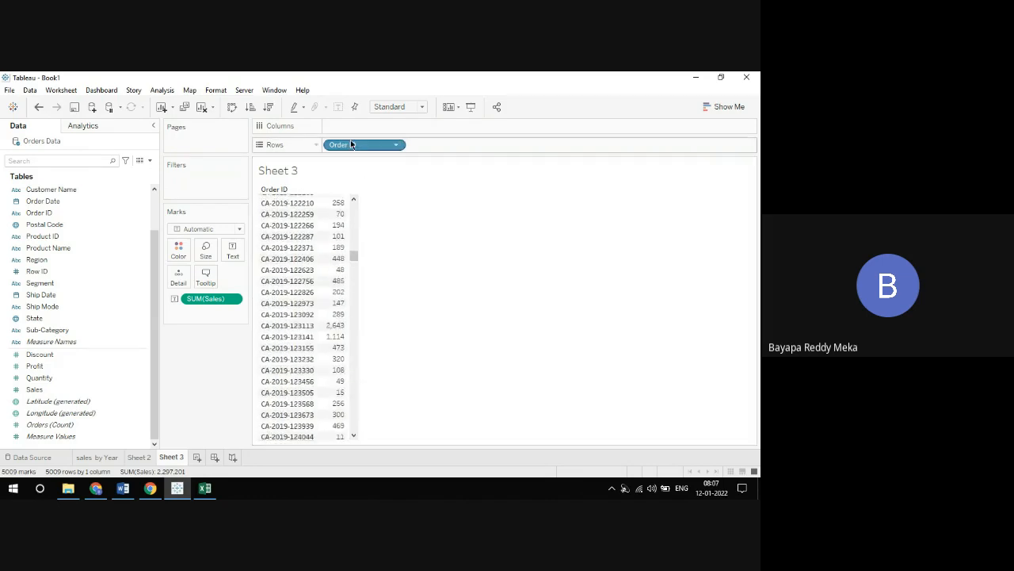
left_click_drag(347, 148, 349, 126)
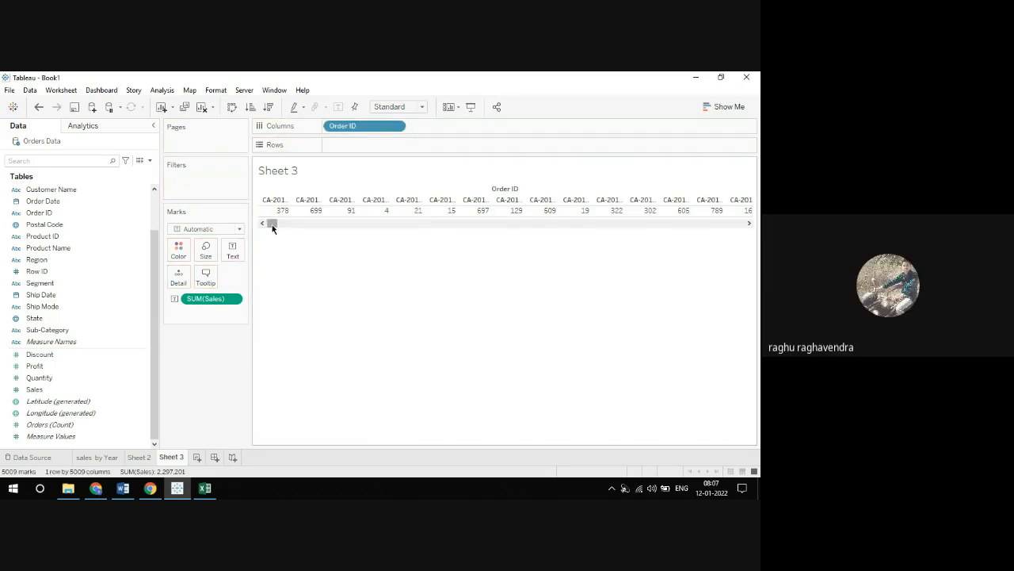
mouse_move(272, 224)
left_mouse_down()
mouse_move(740, 226)
mouse_move(271, 223)
left_mouse_up()
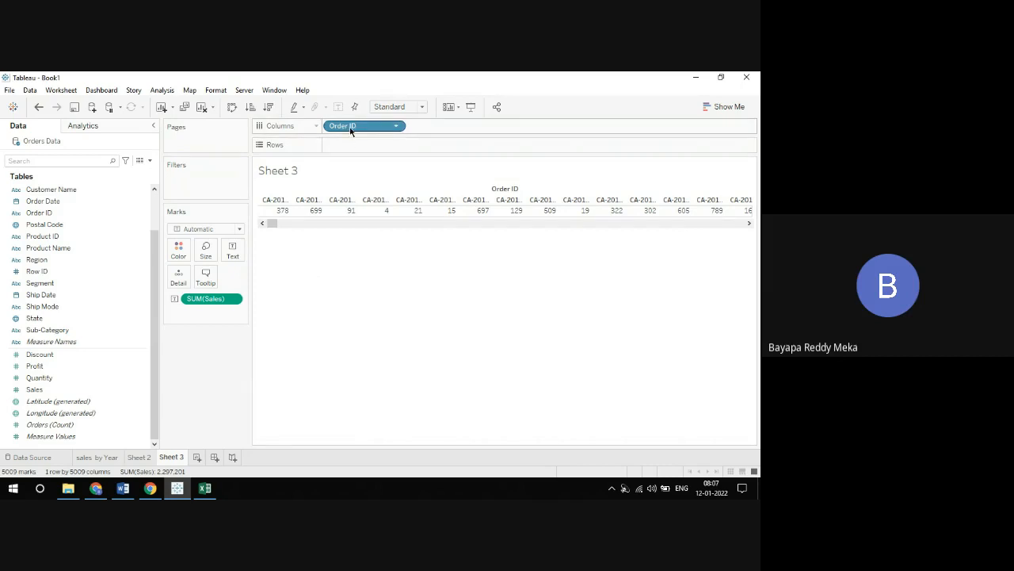
left_click_drag(350, 129, 352, 133)
left_click_drag(352, 141, 354, 148)
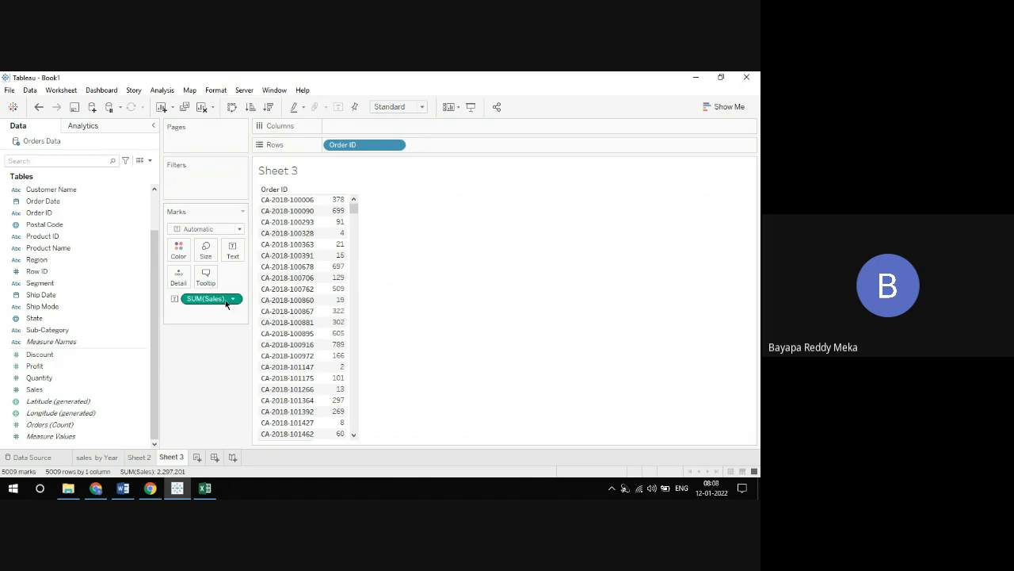
Clear the worksheet by removing Sales from the marks and Order ID from Rows
left_click_drag(225, 298, 200, 369)
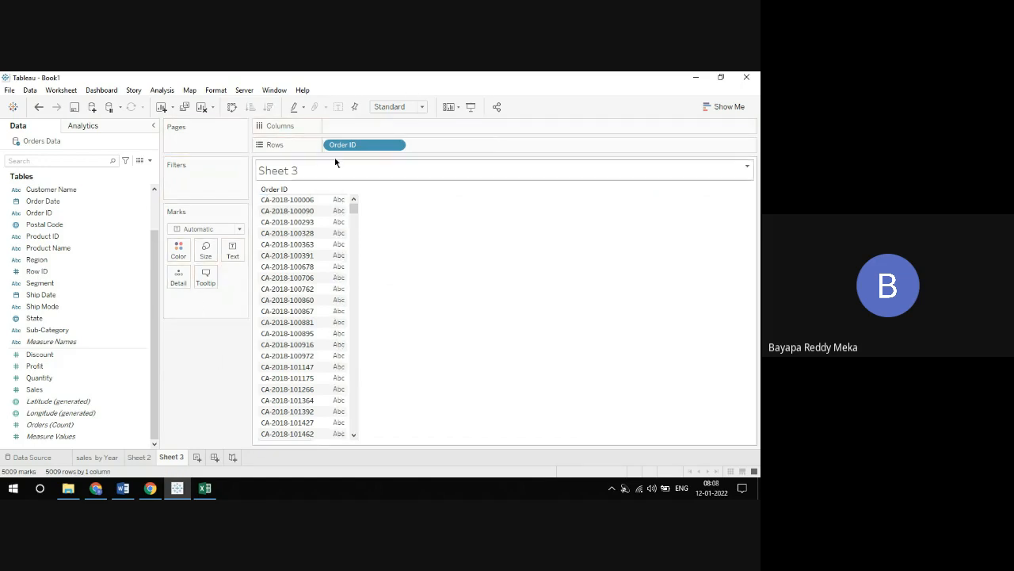
left_click_drag(343, 147, 326, 103)
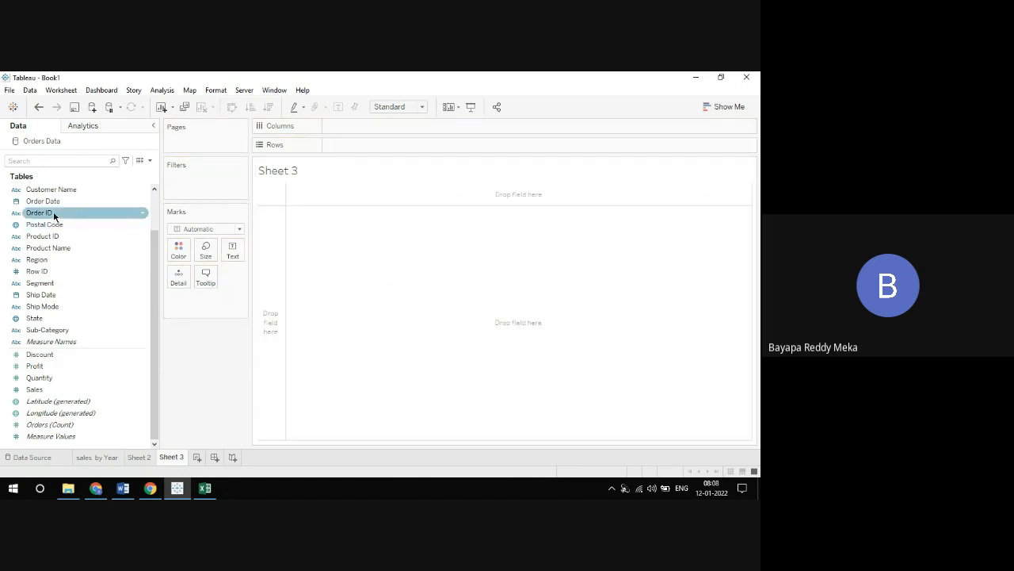
Try Order Date and Segment one at a time on Columns, removing each from the view
left_click_drag(52, 203, 366, 136)
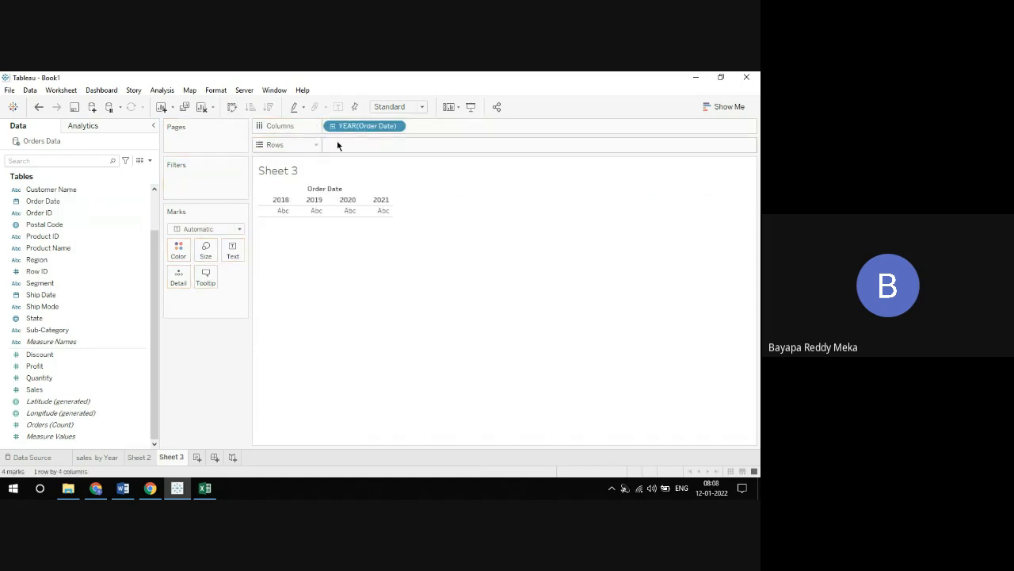
left_click_drag(338, 127, 94, 247)
left_click_drag(47, 283, 354, 127)
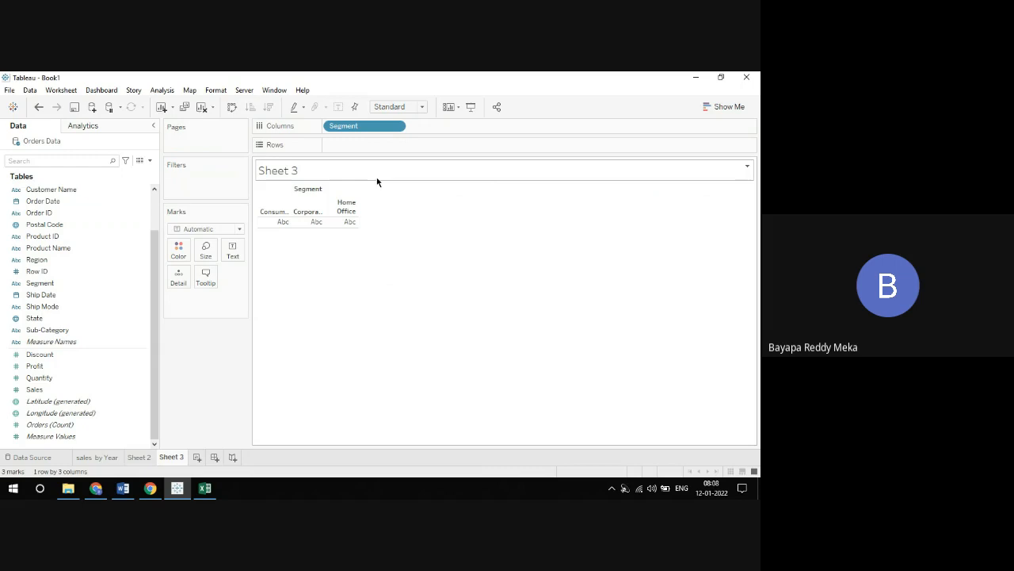
left_click_drag(364, 125, 293, 79)
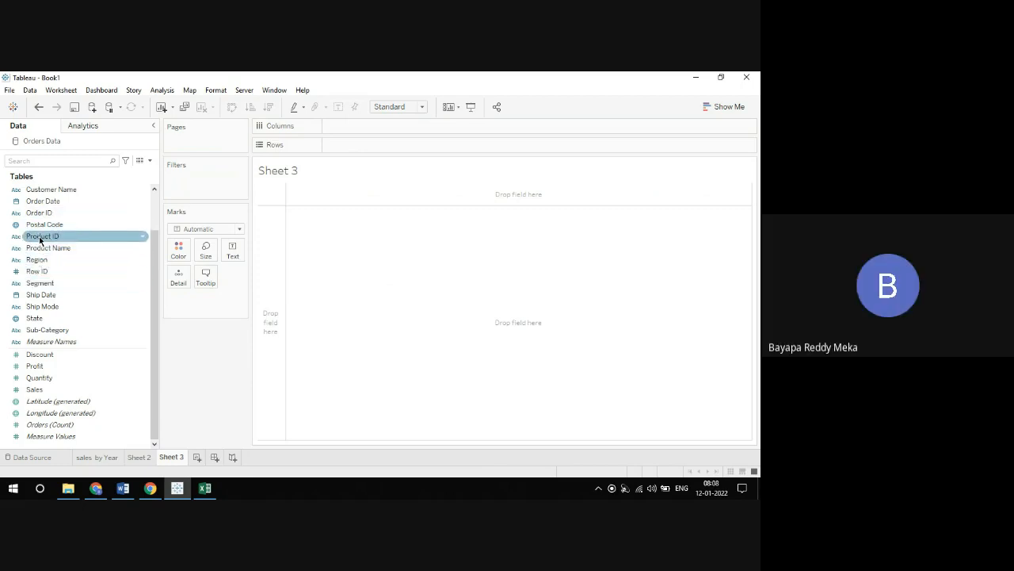
Build a text table of Sales with the Order Date year on Columns and Product Name on Rows
left_click_drag(40, 207, 349, 128)
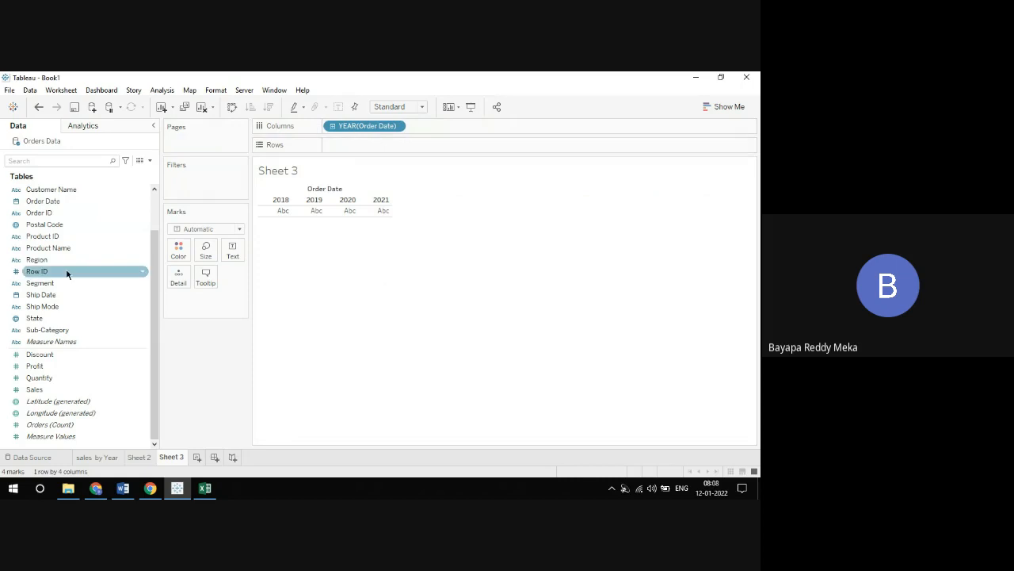
left_click_drag(40, 248, 345, 152)
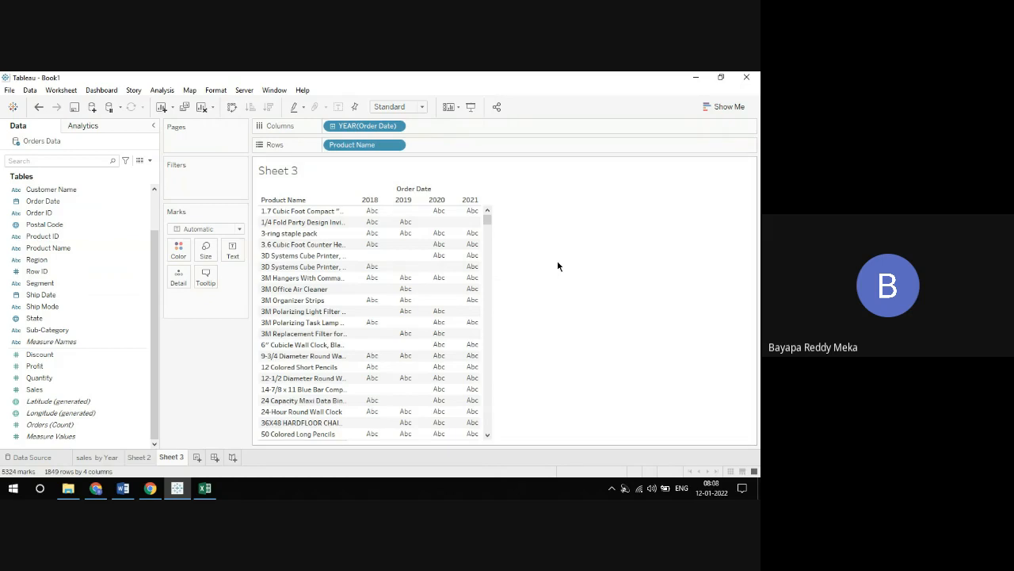
left_click_drag(35, 389, 236, 258)
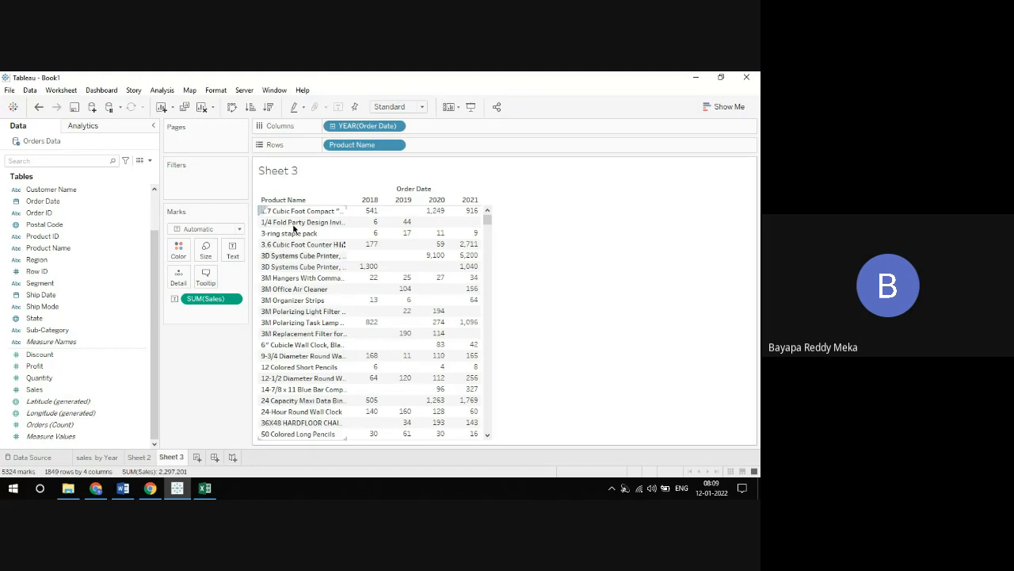
Swap Order Date and Product Name between Columns and Rows, and undo both moves
left_click_drag(351, 126, 432, 145)
left_click_drag(355, 144, 355, 128)
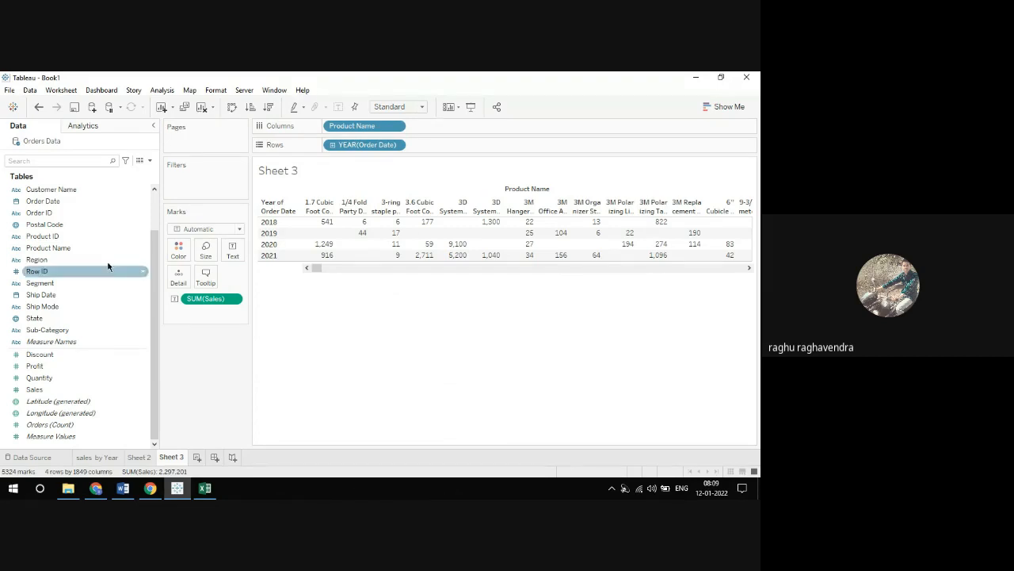
left_click(39, 109)
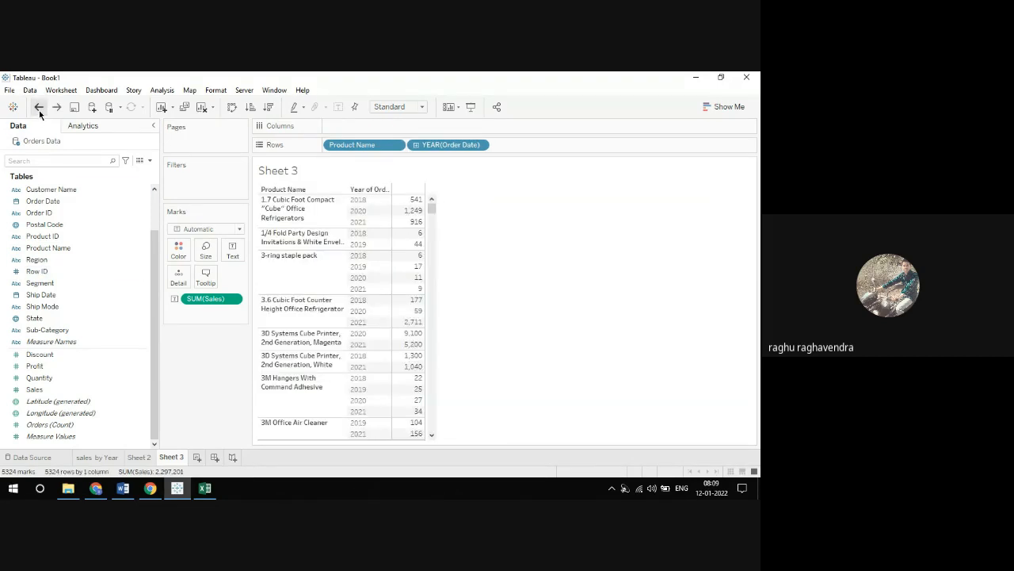
left_click(39, 110)
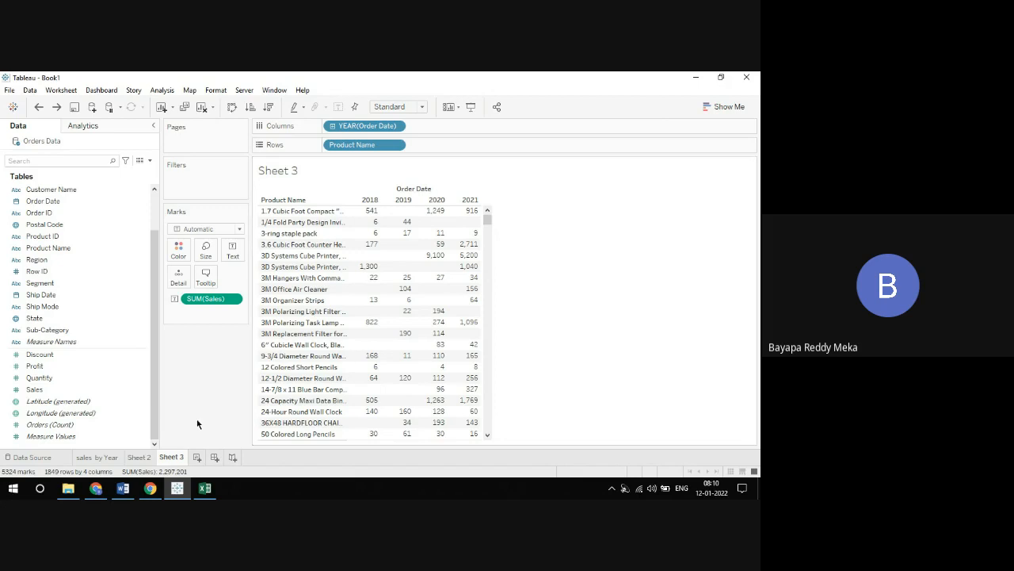
On Sheet 2, format all the tooltip text as bold, centred and dark red
left_click(140, 457)
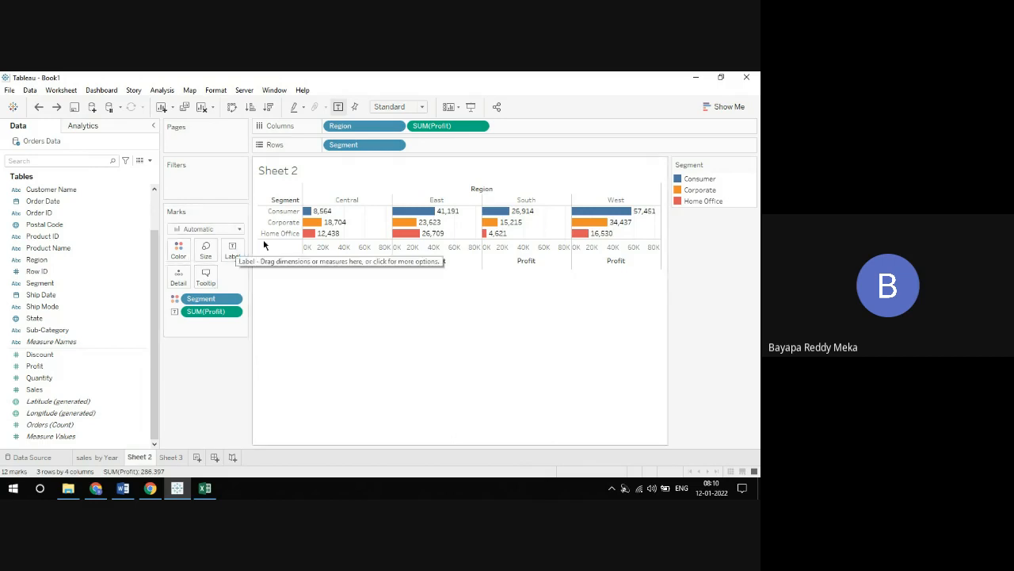
mouse_move(334, 225)
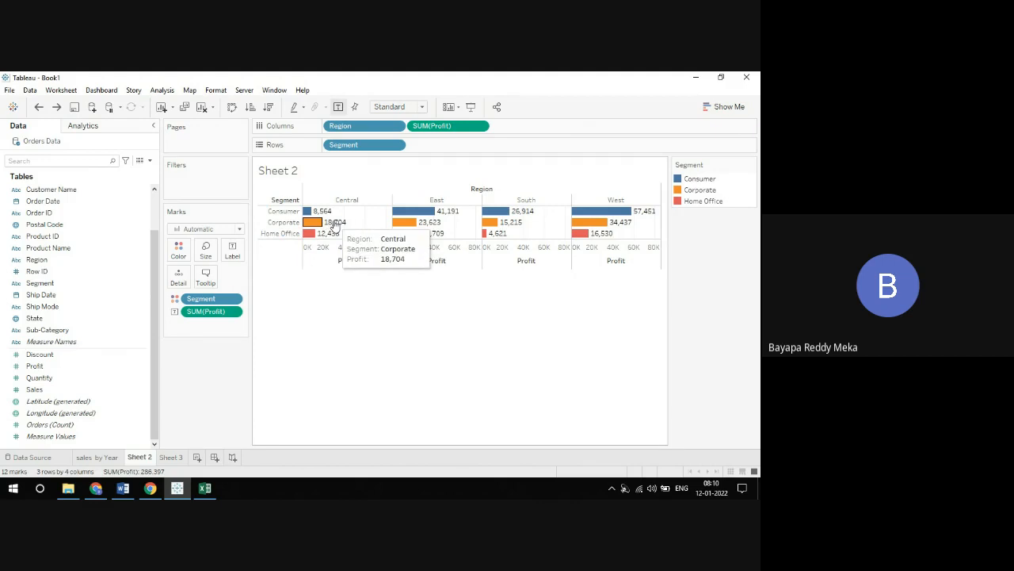
left_click(206, 277)
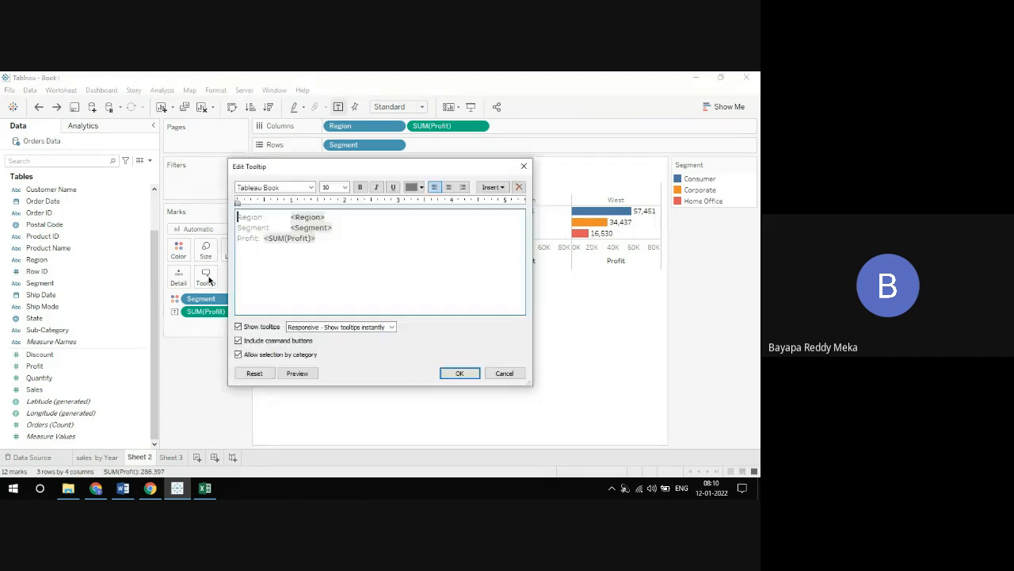
key("ctrl+a")
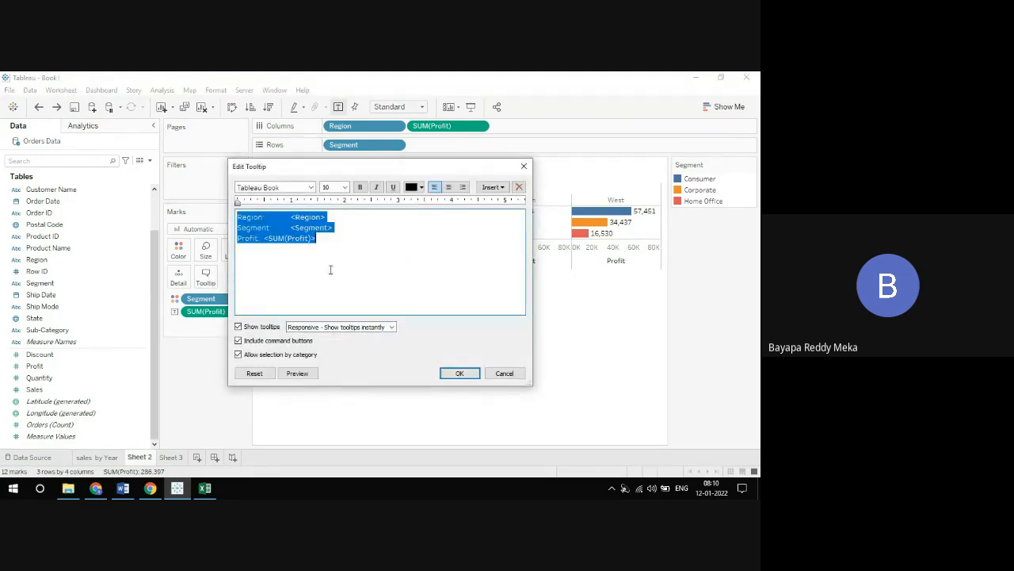
left_click(448, 188)
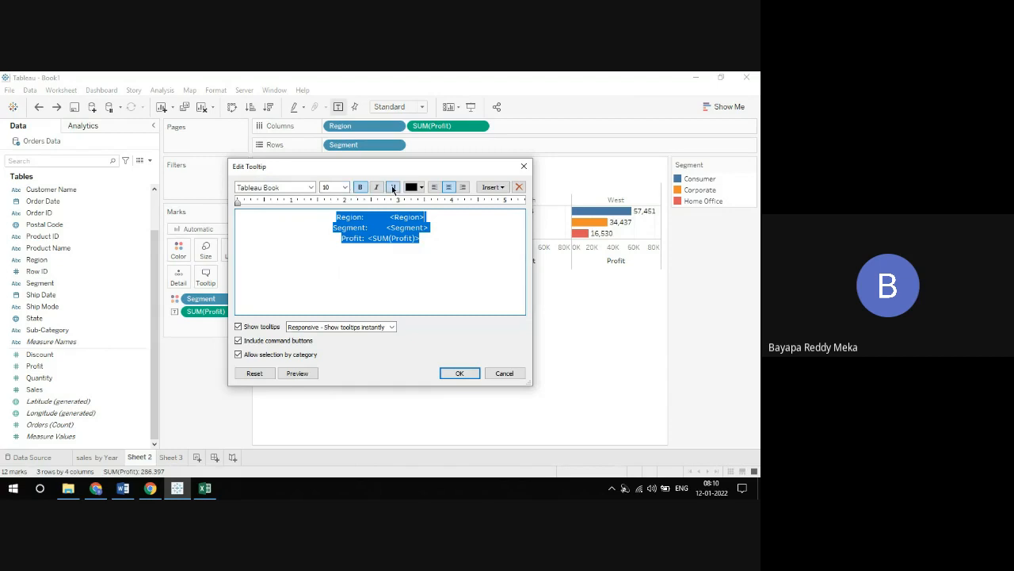
left_click(421, 187)
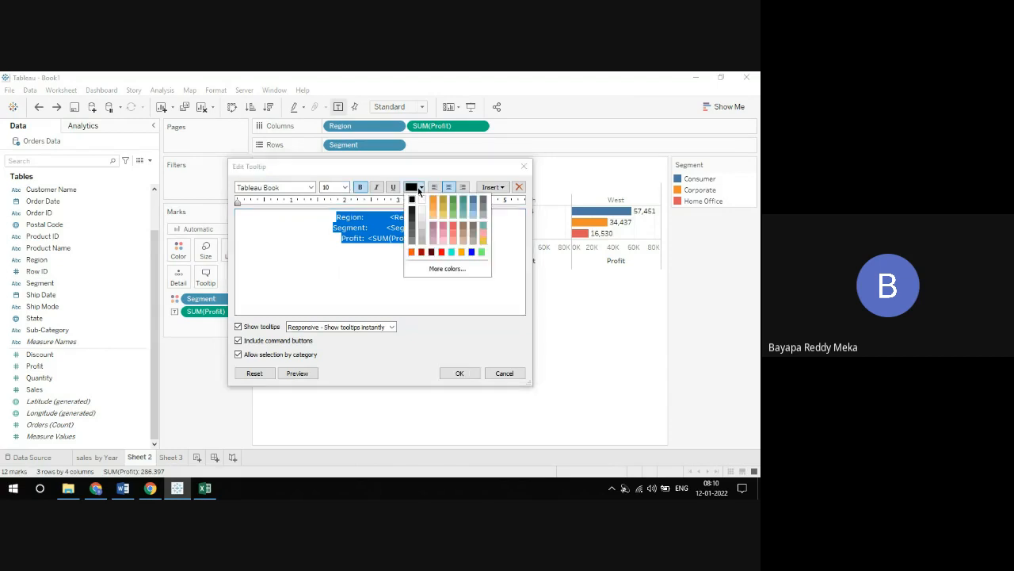
left_click(432, 252)
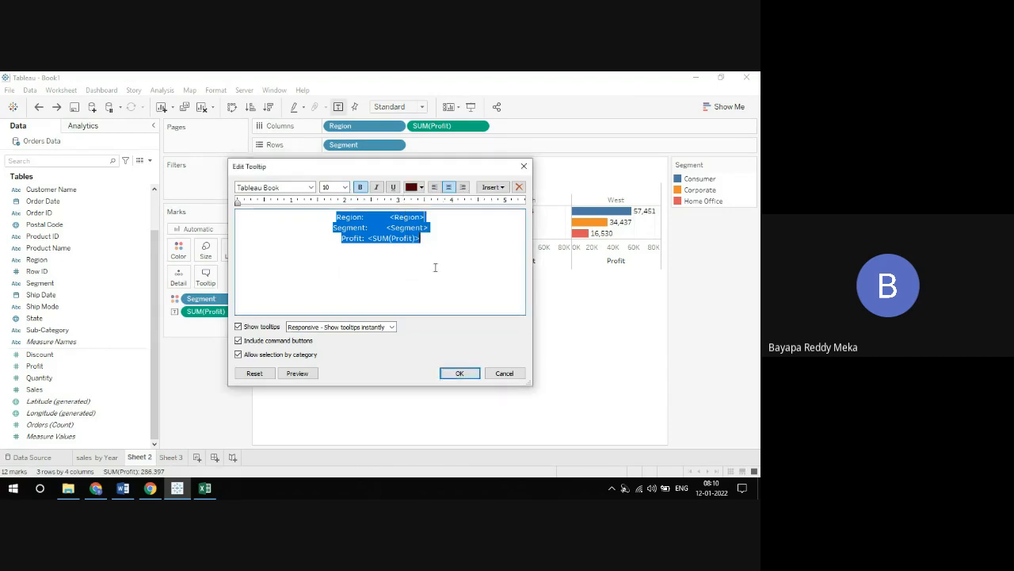
left_click(462, 374)
mouse_move(414, 236)
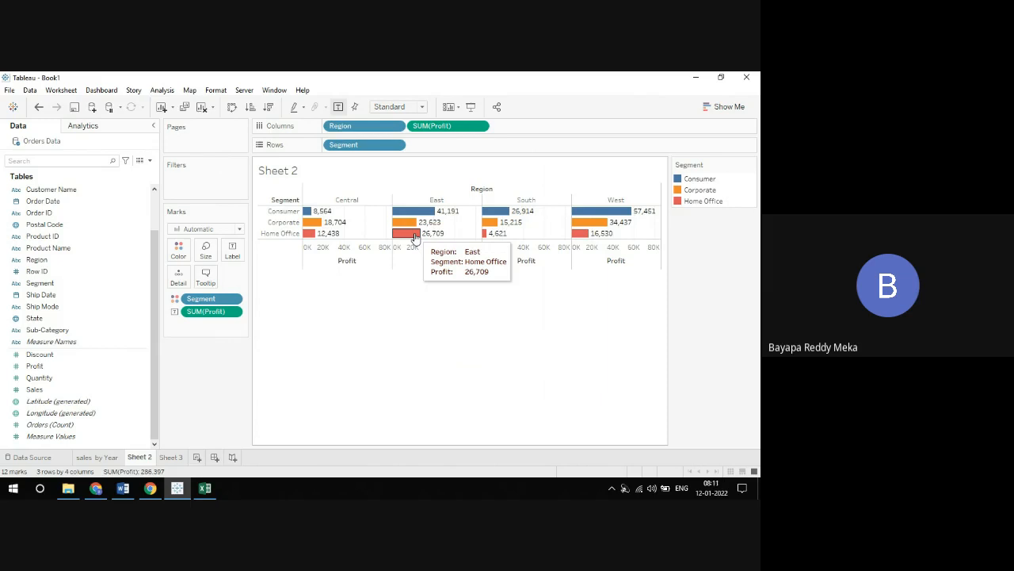
Recolour the tooltip's Region line orange and its Profit line black
left_click(207, 274)
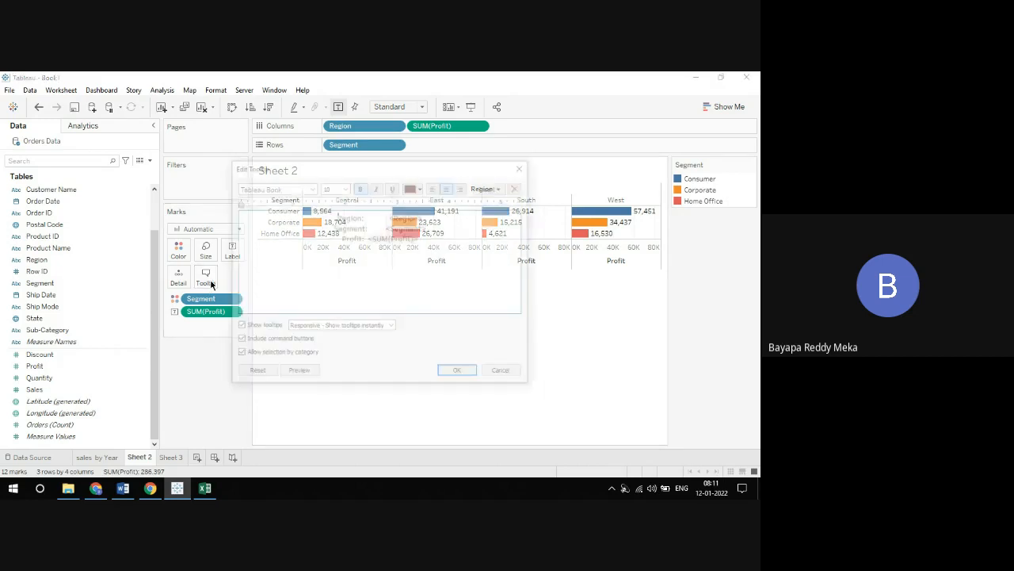
left_click_drag(426, 218, 336, 218)
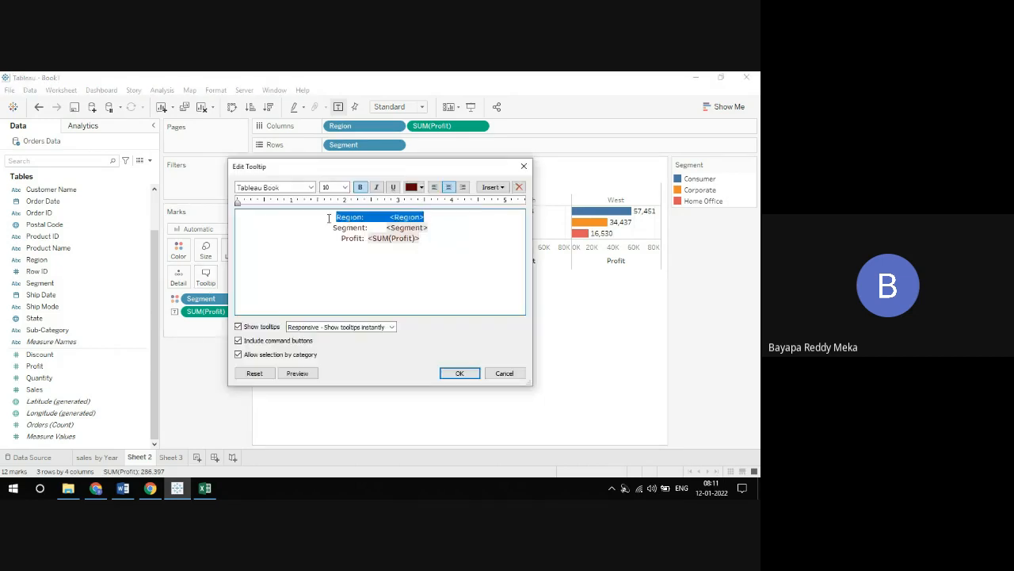
left_click(420, 187)
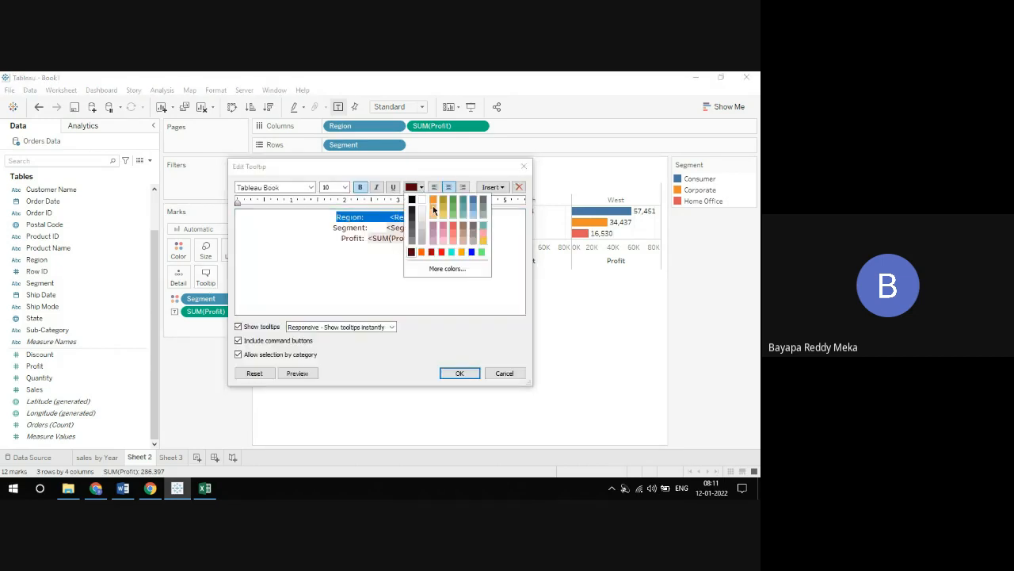
left_click(462, 252)
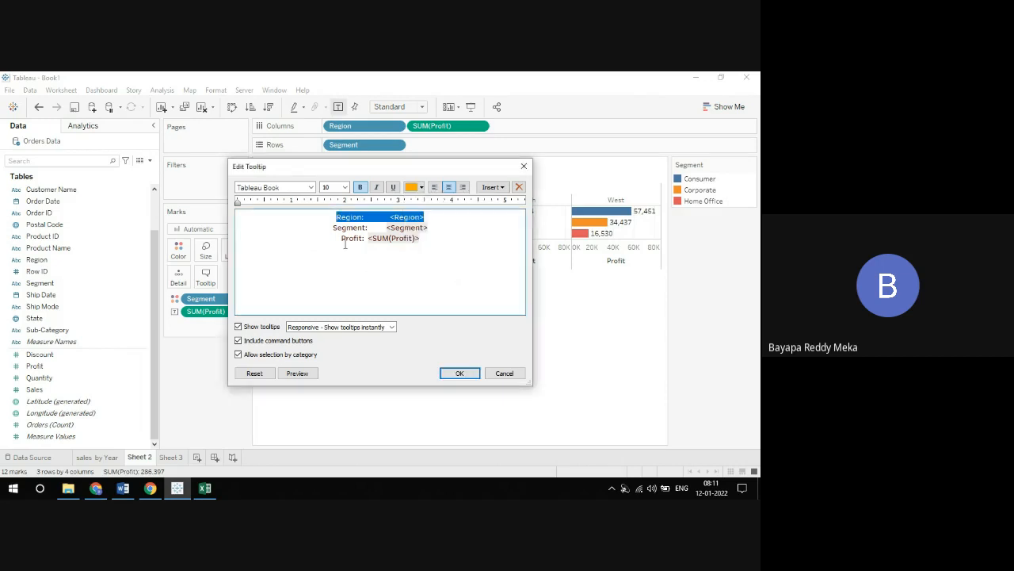
left_click(343, 242)
left_click_drag(344, 242, 420, 238)
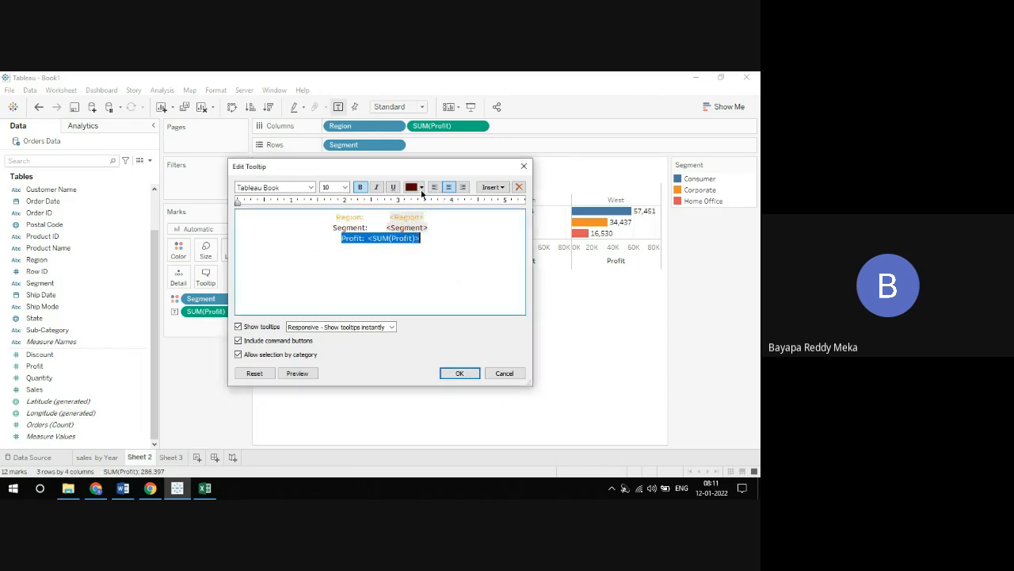
left_click(421, 188)
left_click(412, 199)
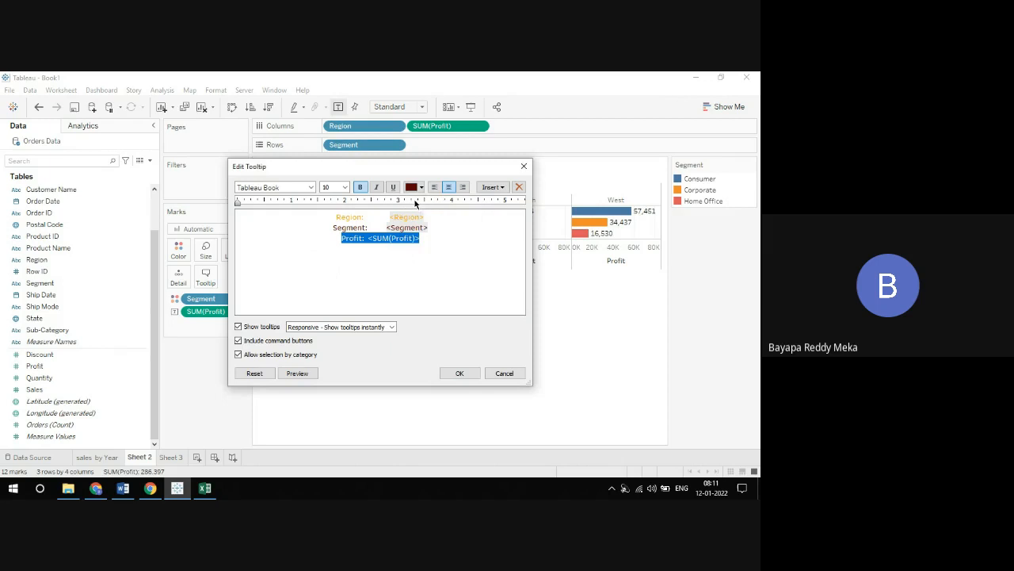
left_click(455, 373)
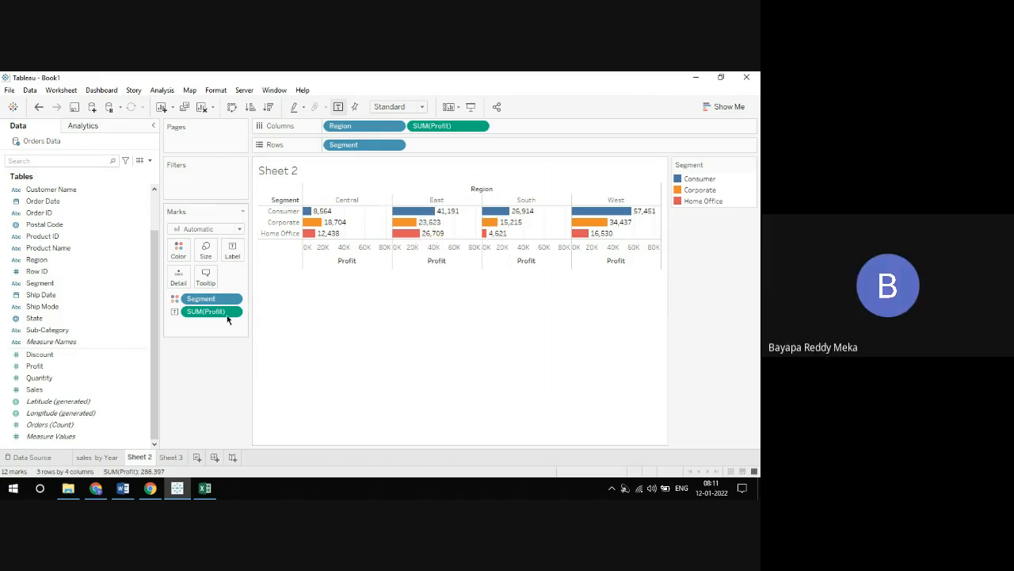
Delete all text from the Sheet 2 tooltip, and undo the deletion
left_click(207, 276)
key("ctrl+a")
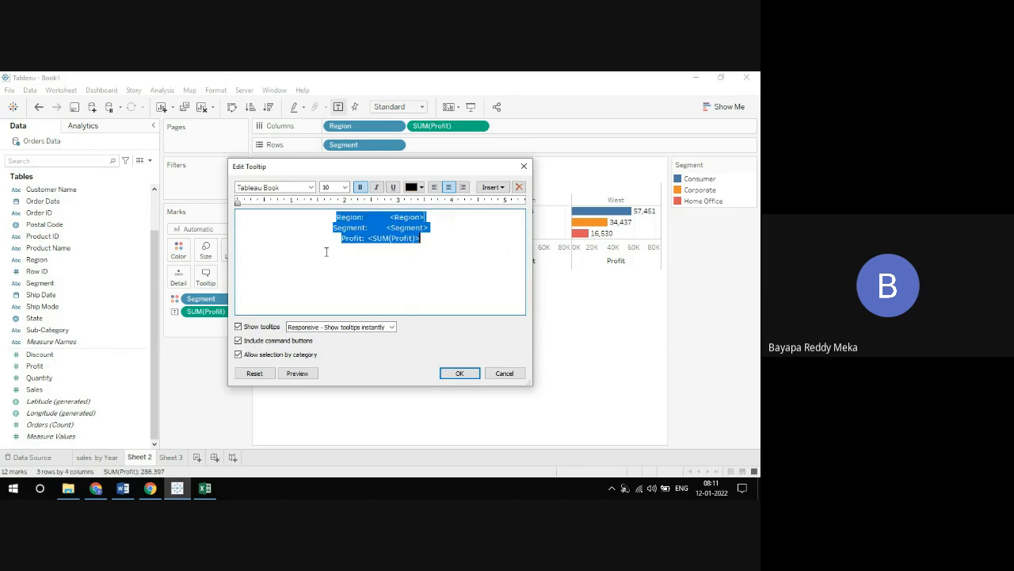
key("Delete")
left_click(458, 372)
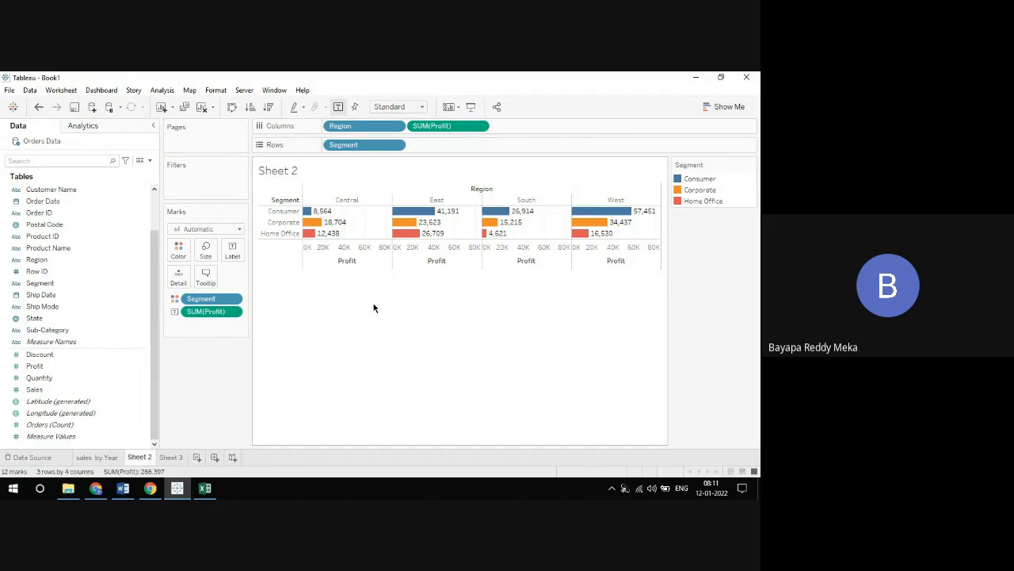
left_click(38, 107)
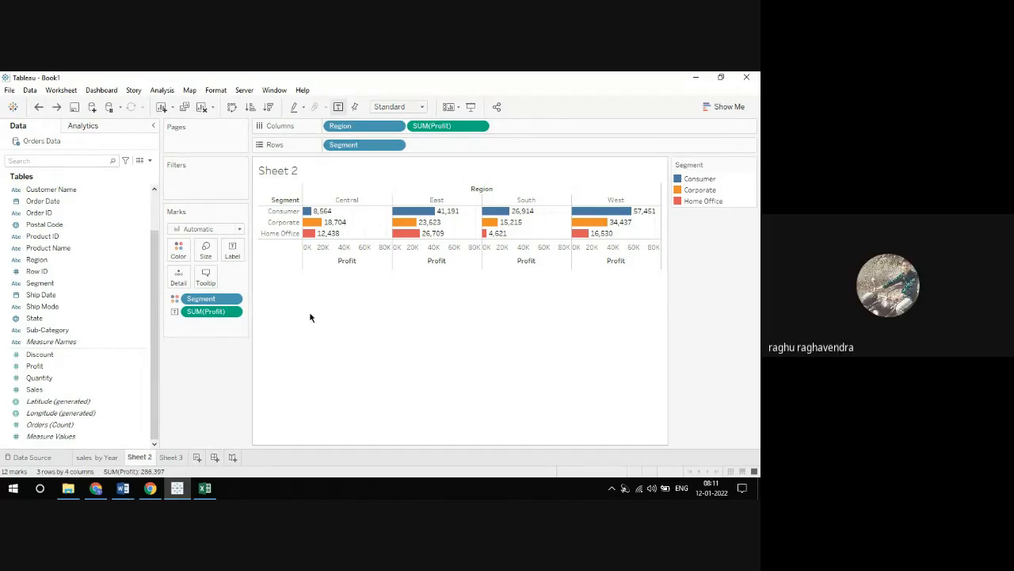
mouse_move(327, 230)
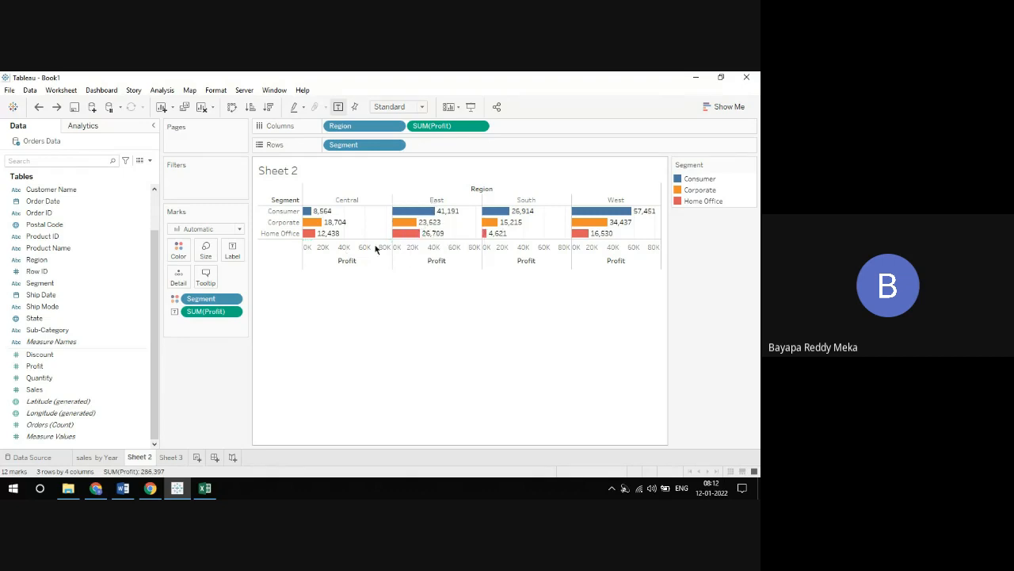
Set the aggregation of Profit to Average for both the label and the Columns field
left_click(234, 311)
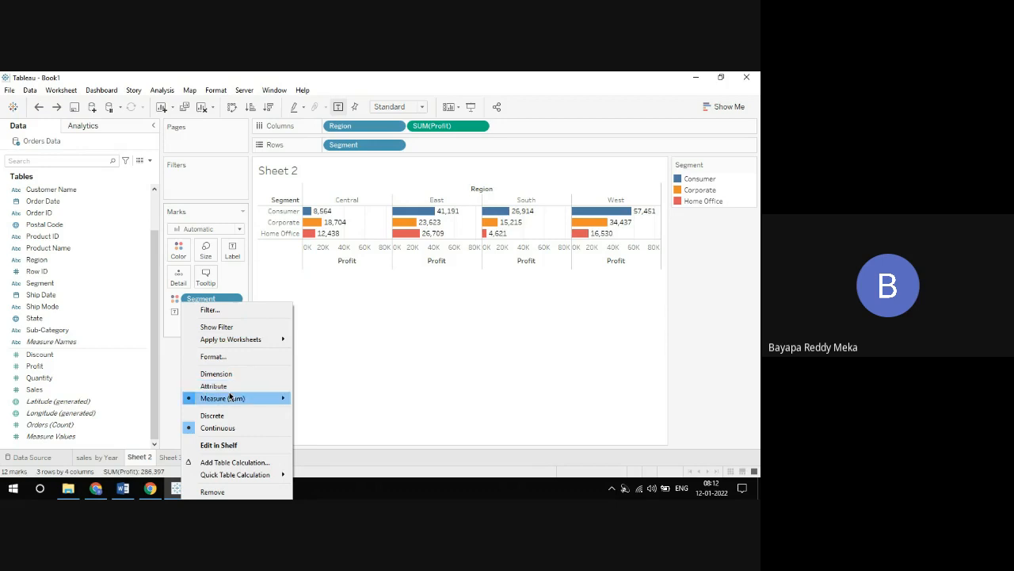
mouse_move(230, 396)
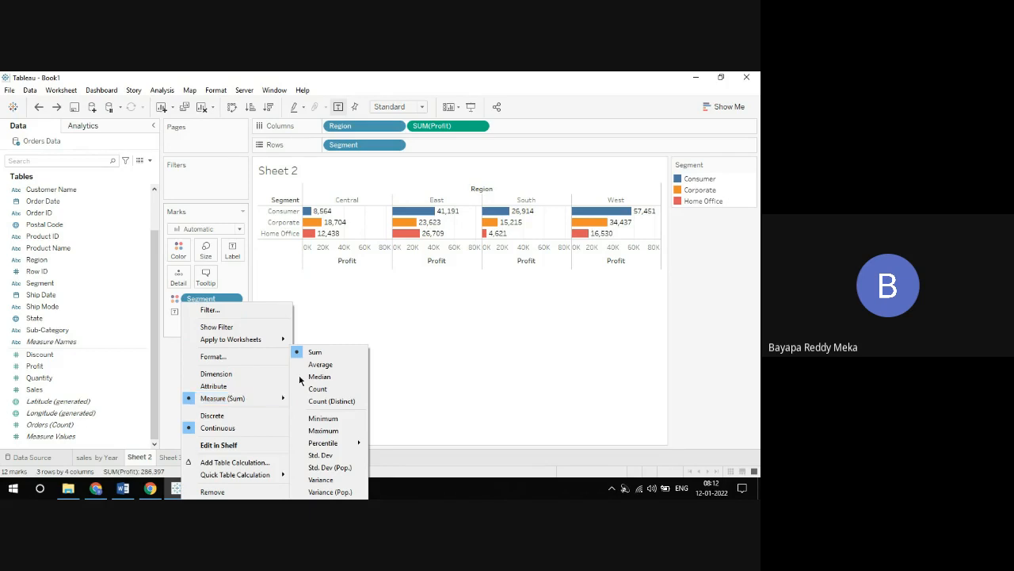
left_click(334, 365)
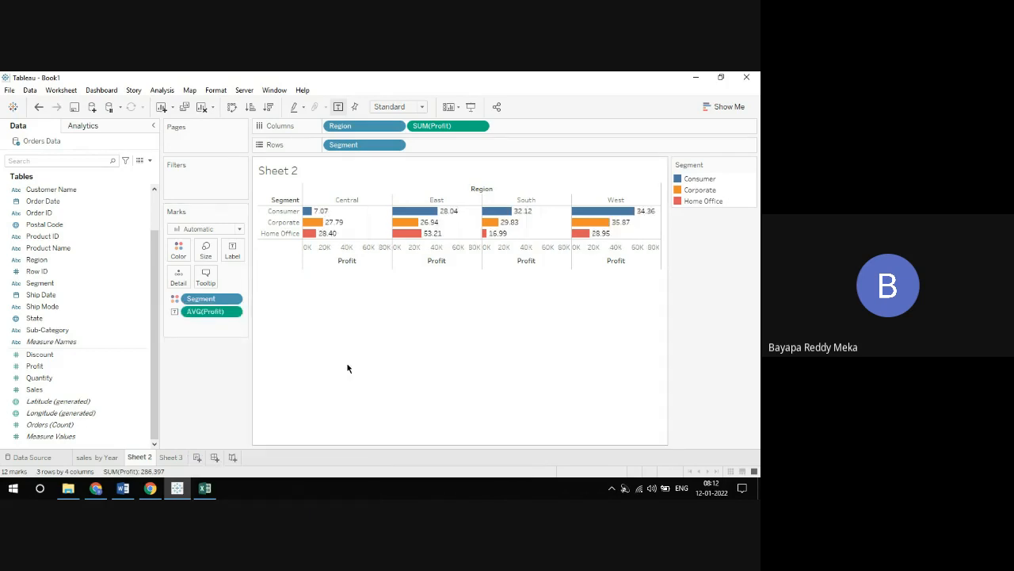
left_click(480, 128)
mouse_move(464, 241)
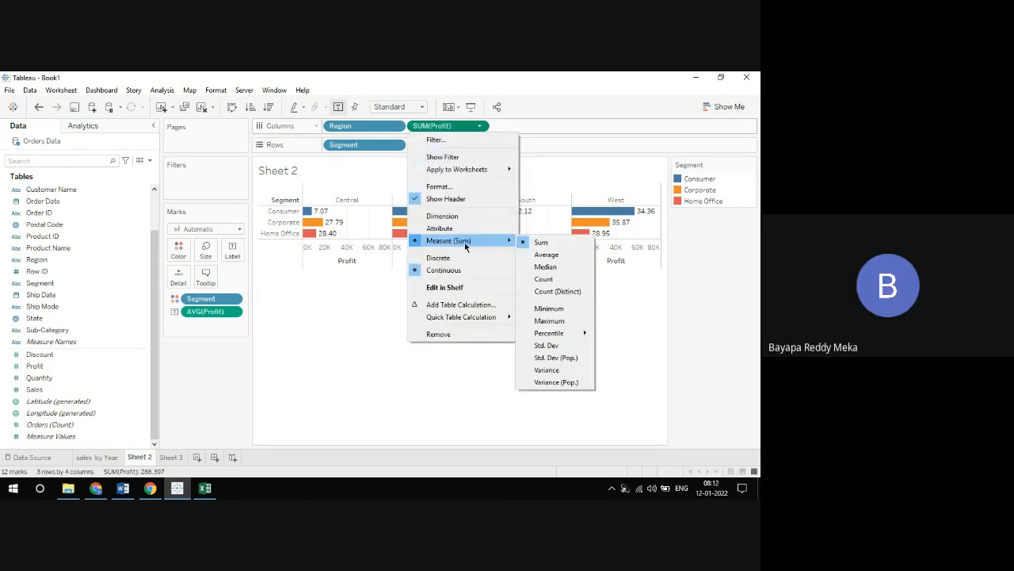
left_click(544, 254)
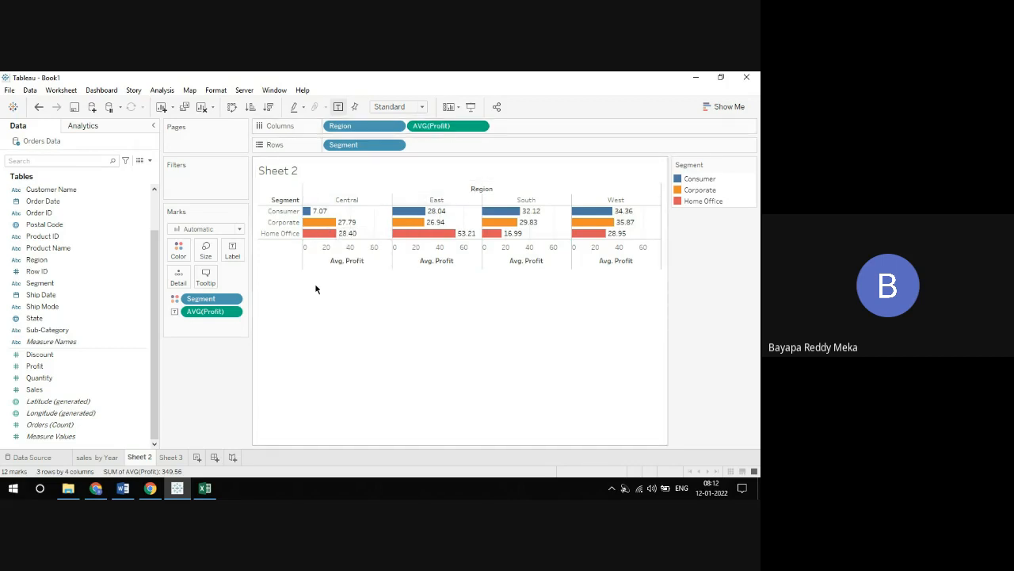
left_click(480, 128)
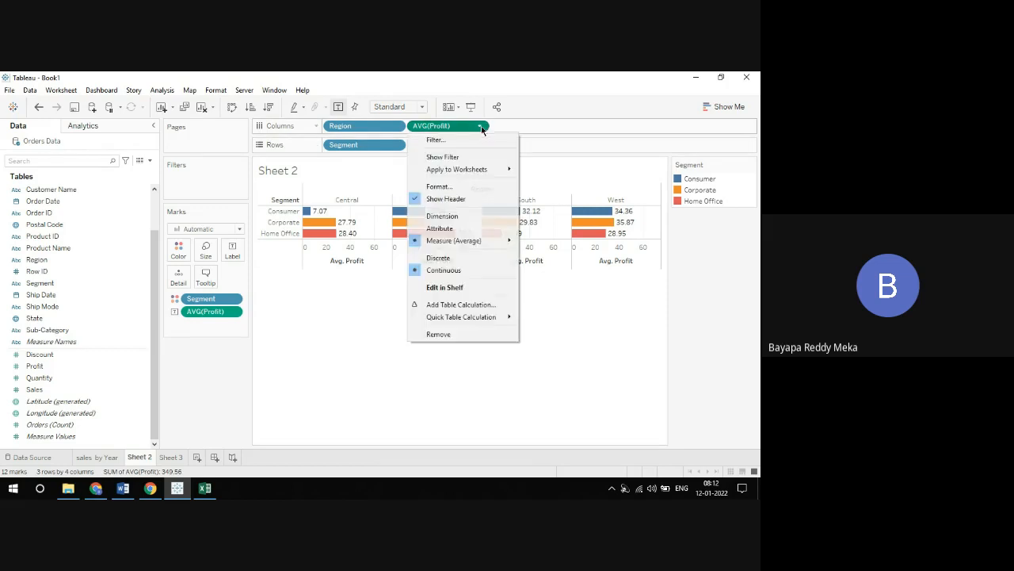
mouse_move(468, 242)
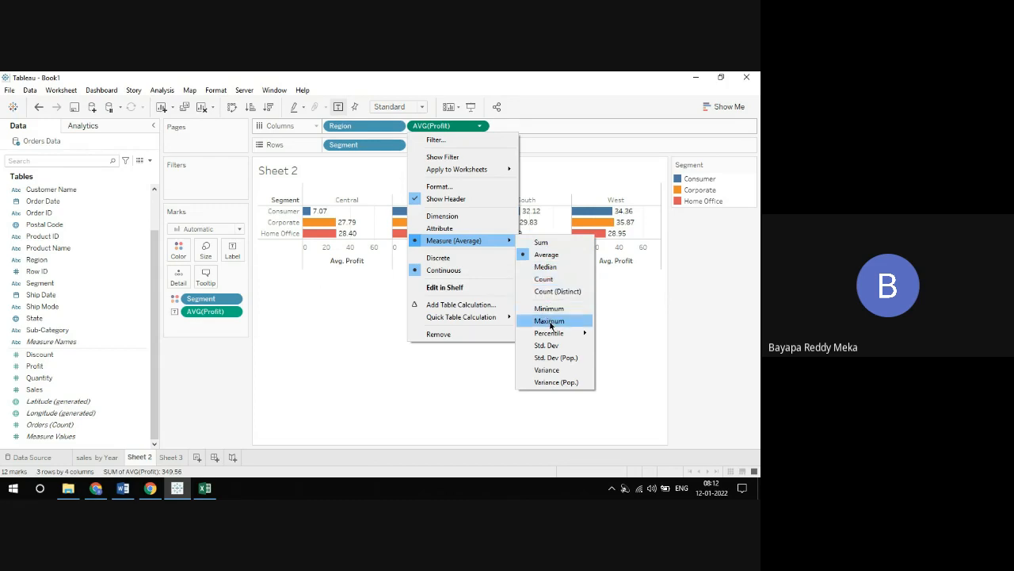
left_click(423, 379)
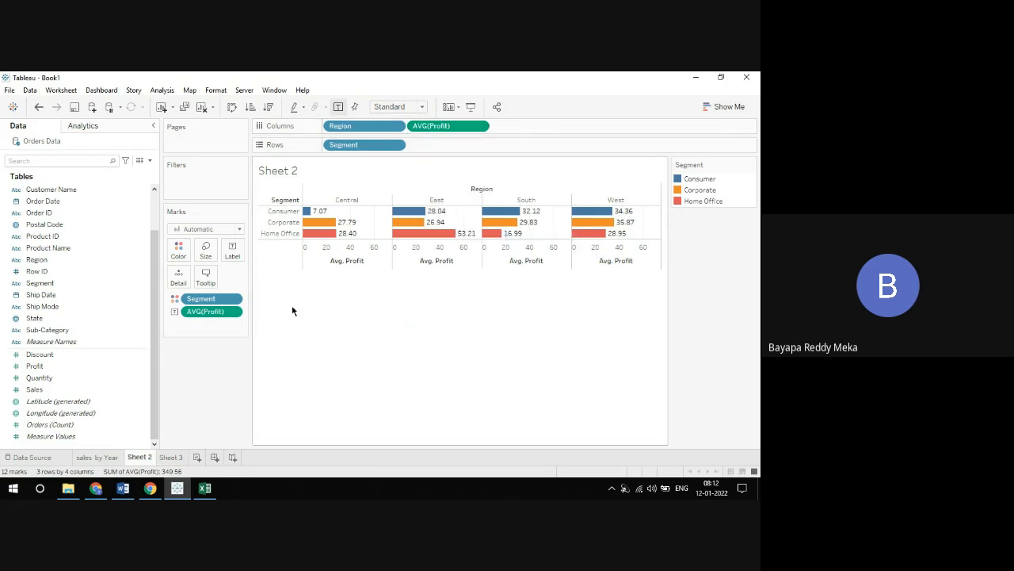
Create a new worksheet and show the Sales measure as text
left_click(172, 457)
left_click(201, 458)
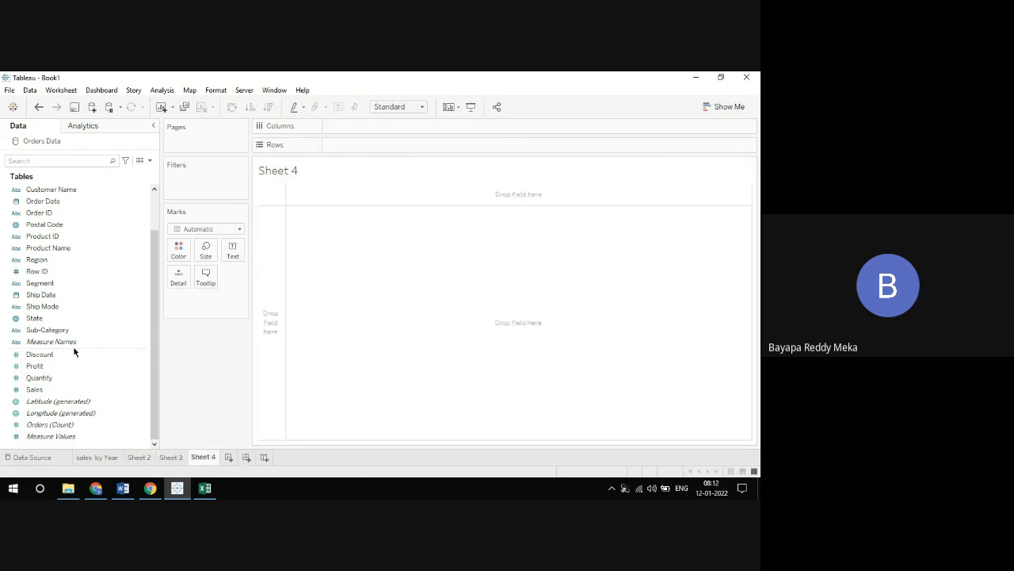
left_click_drag(34, 389, 237, 250)
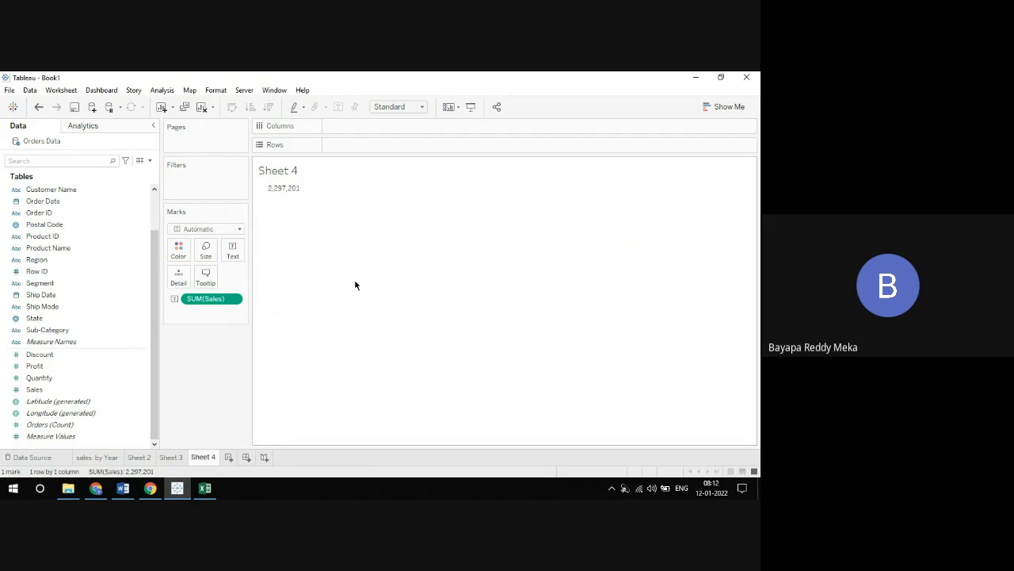
Change the aggregation of the Sales text on Sheet 4 to Average and to Minimum
left_click(237, 299)
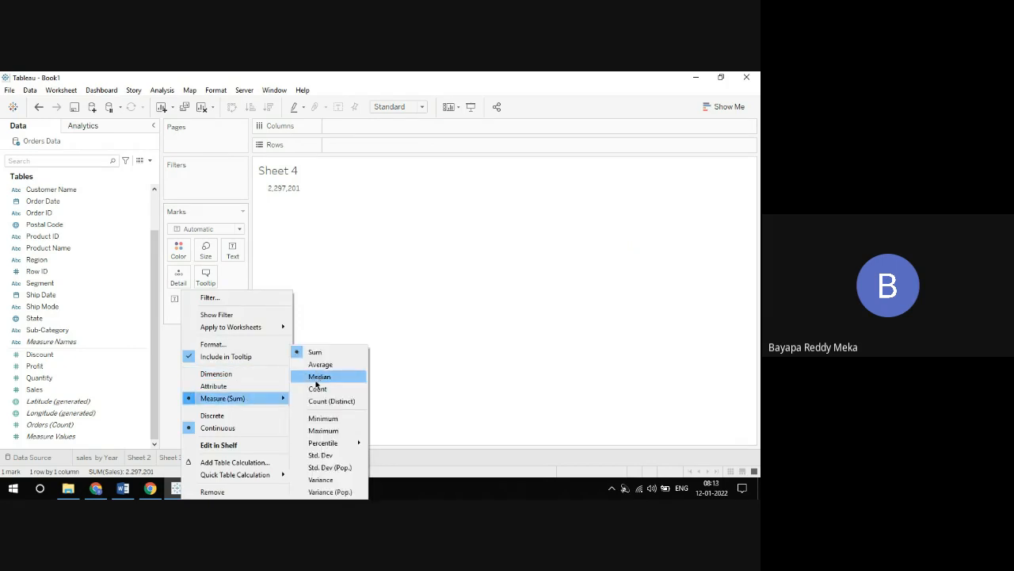
left_click(320, 365)
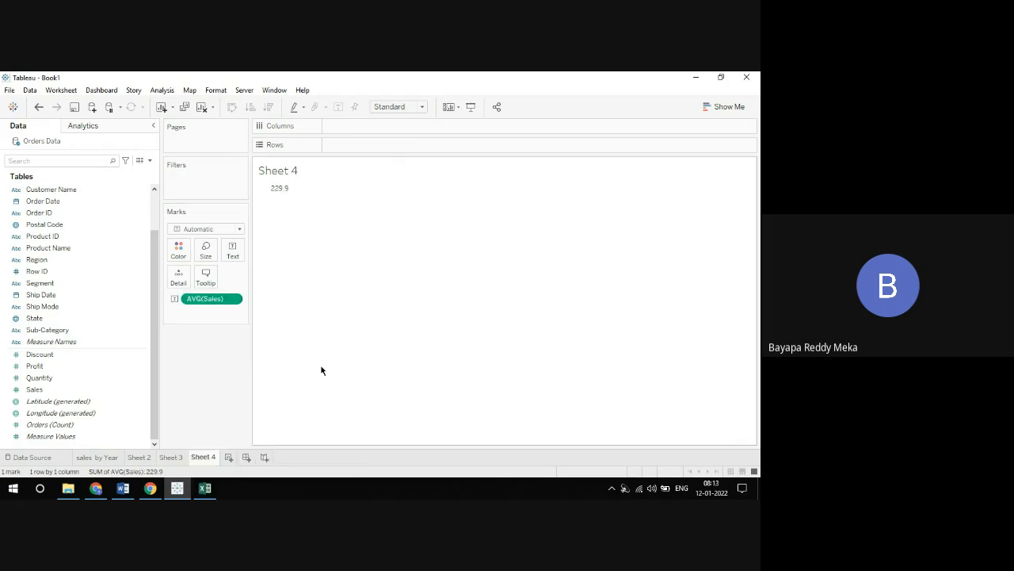
left_click(233, 299)
mouse_move(243, 398)
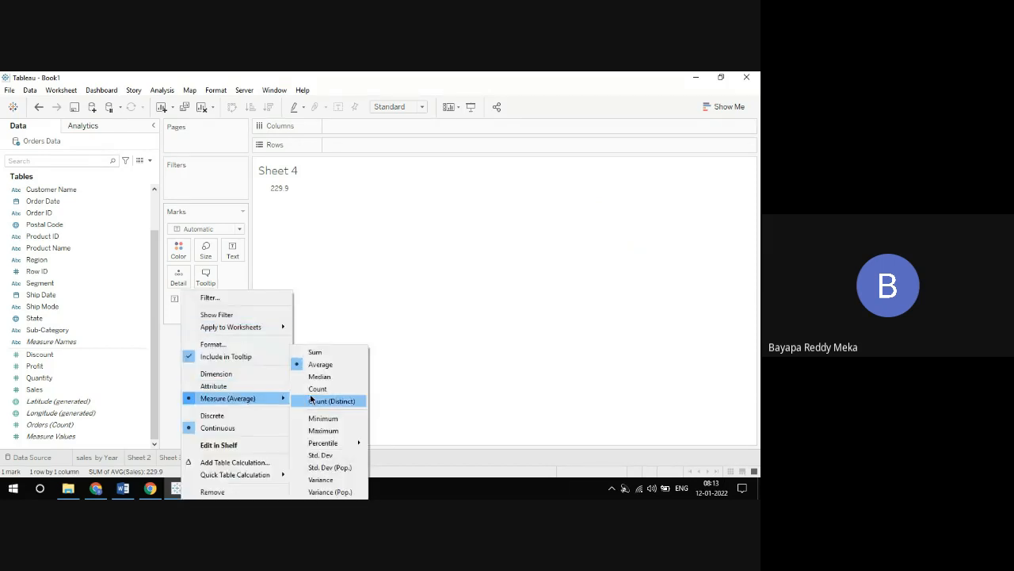
left_click(321, 418)
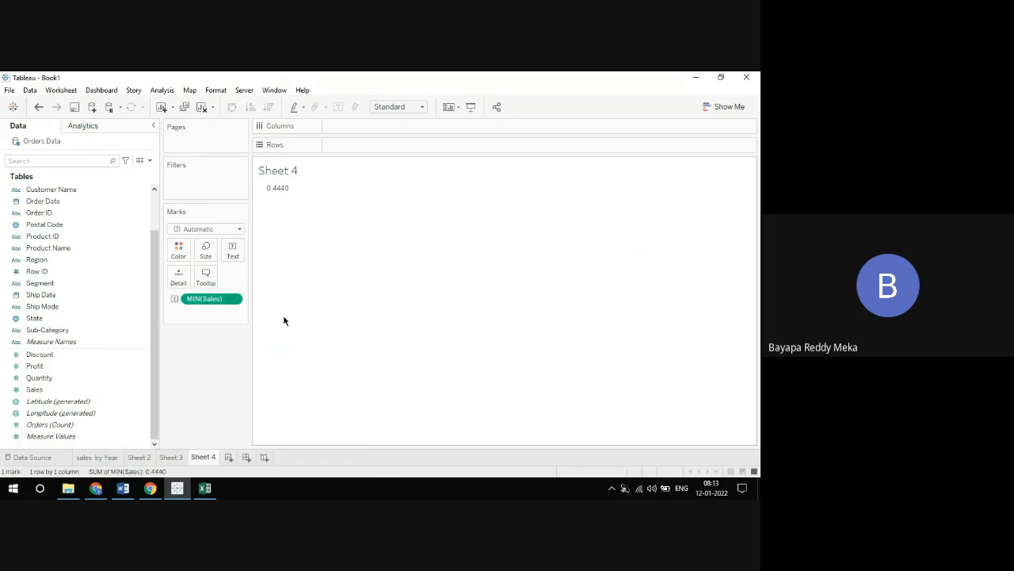
Change the aggregation of the Sales text to Maximum, and return it to Sum
left_click(236, 299)
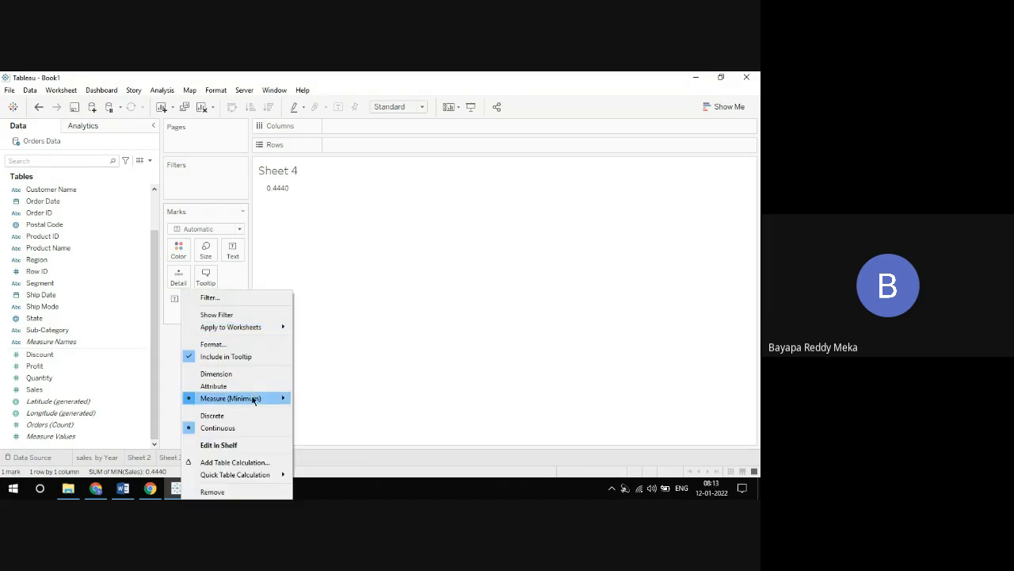
mouse_move(260, 404)
left_click(323, 431)
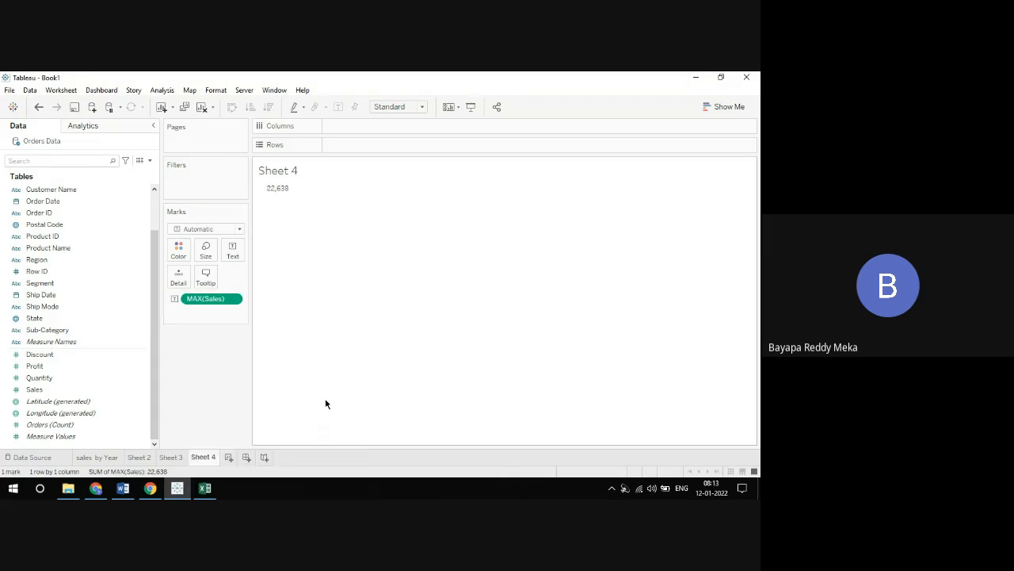
right_click(236, 300)
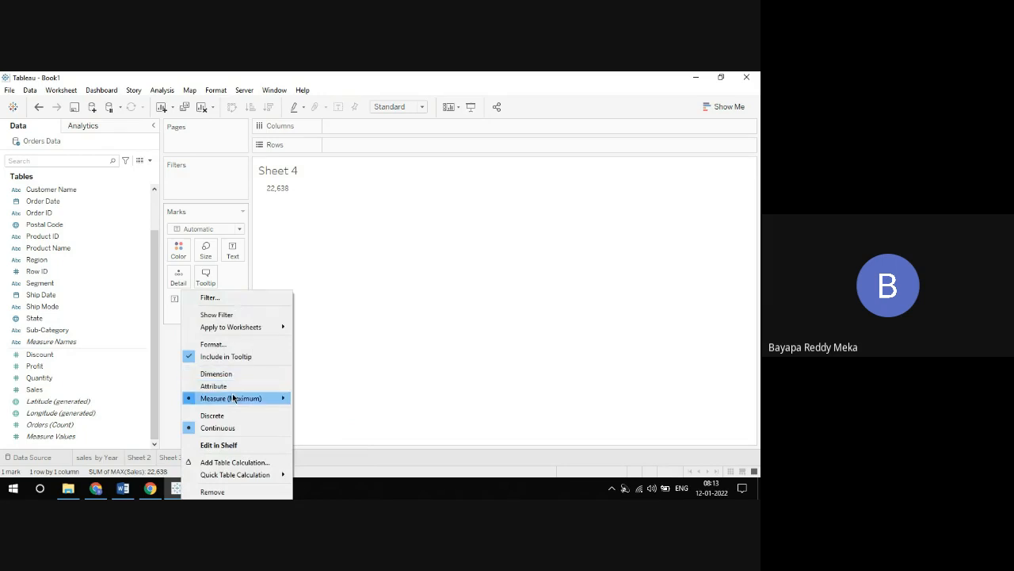
mouse_move(233, 398)
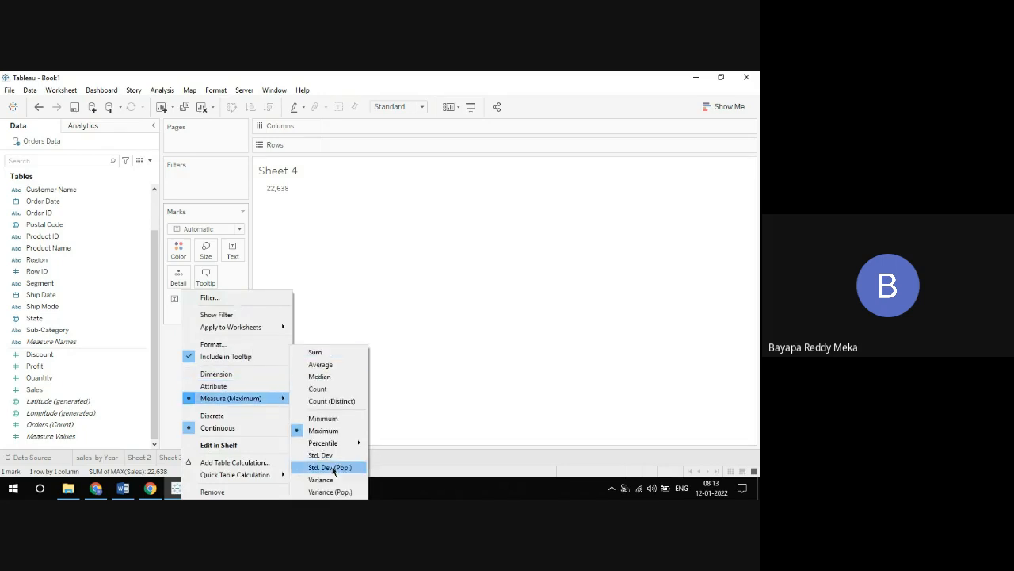
left_click(317, 353)
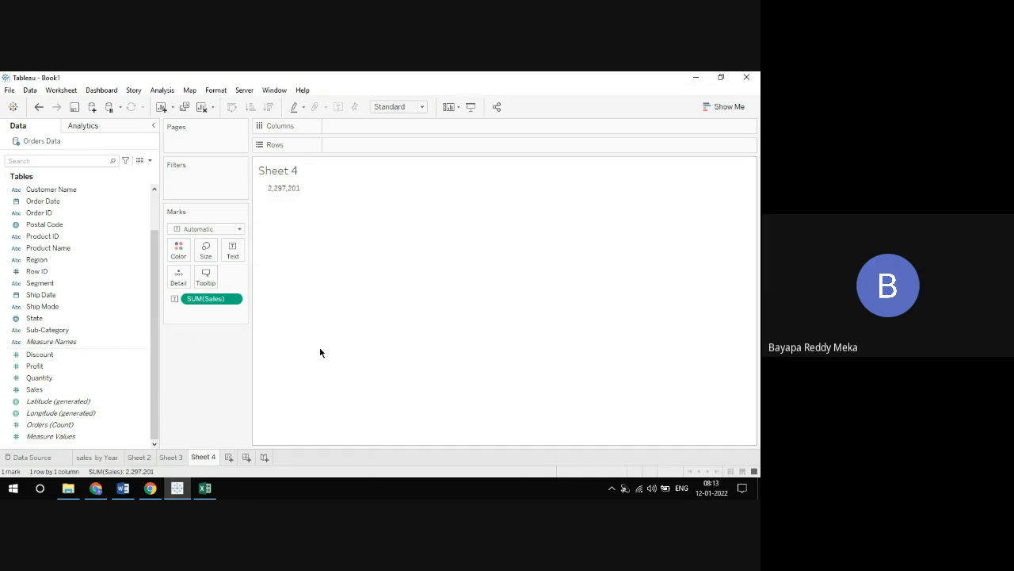
left_click(148, 458)
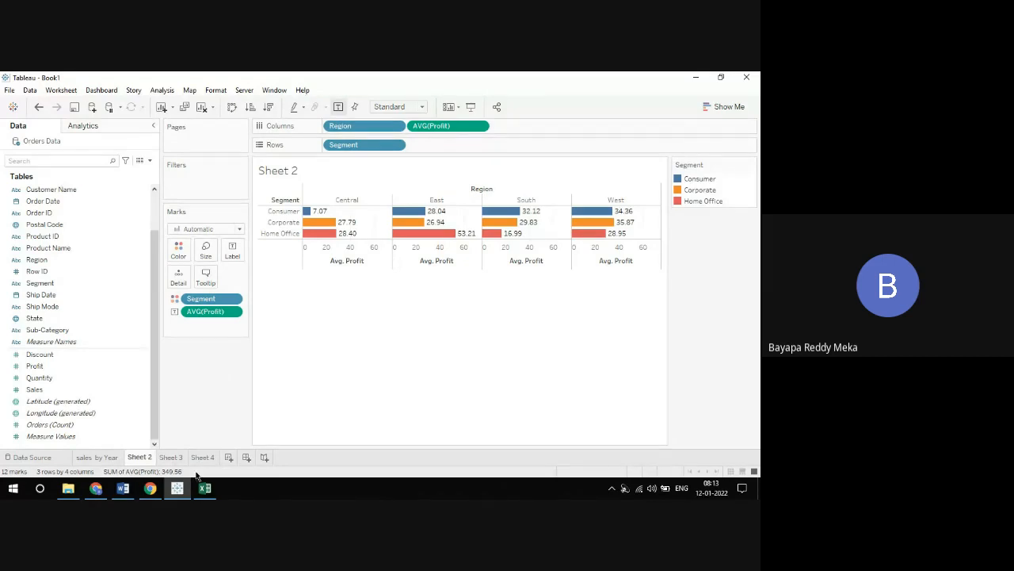
left_click(172, 457)
left_click(203, 458)
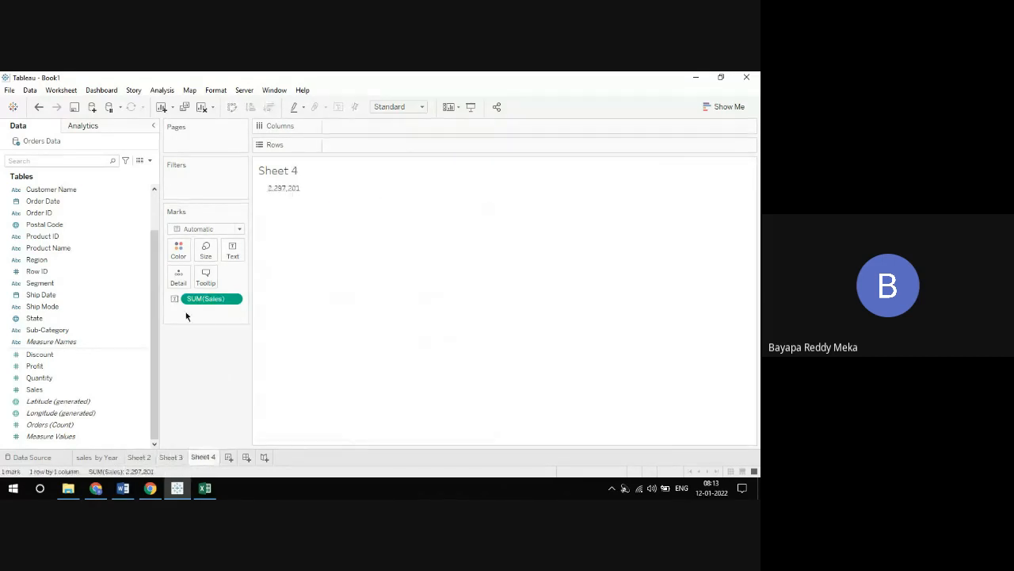
Create a new worksheet with a text table of Sales, using Order Date year and Region as rows
left_click(229, 457)
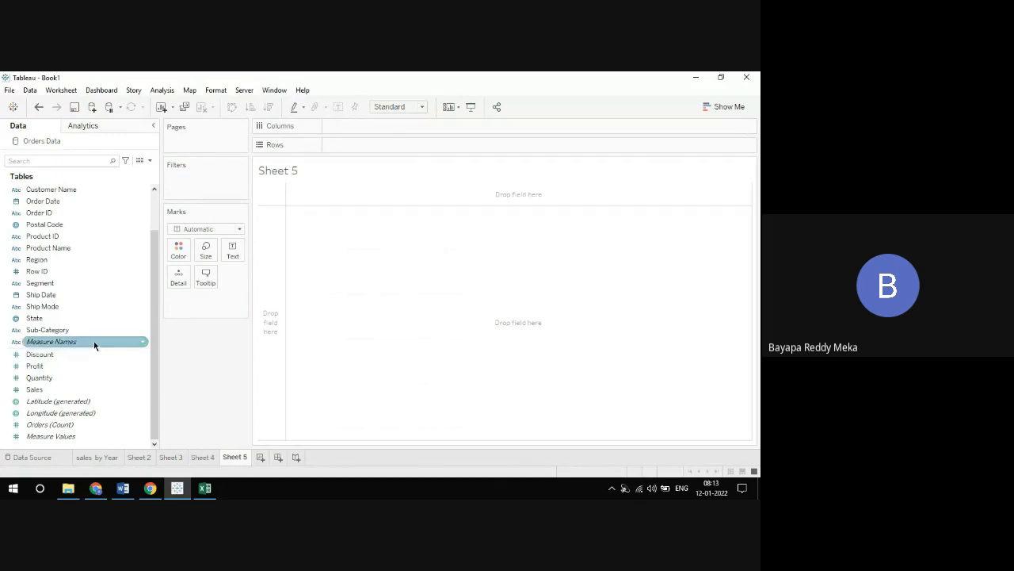
scroll(45, 227, "up", 1)
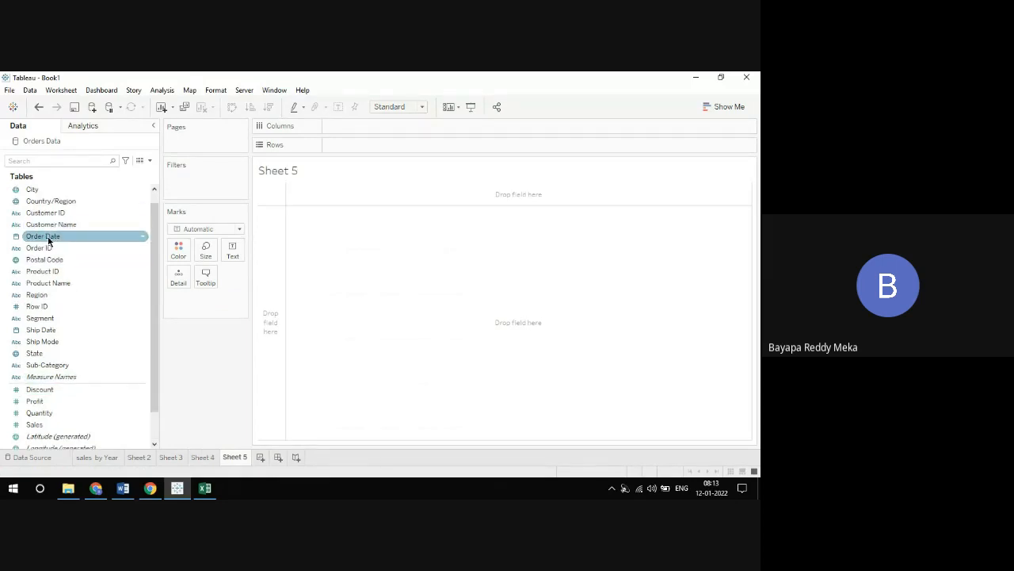
left_click_drag(48, 240, 359, 149)
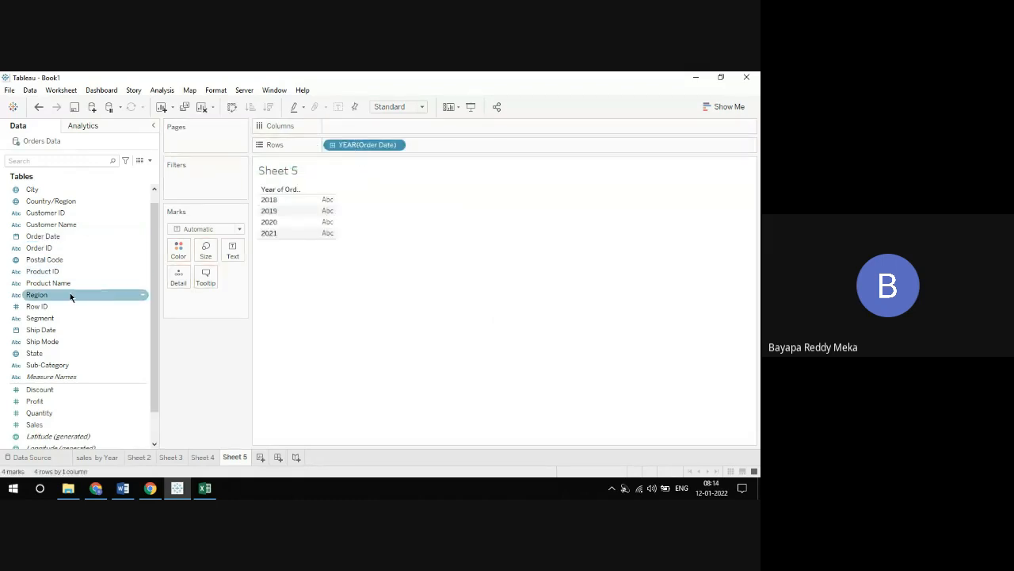
left_click_drag(70, 295, 462, 146)
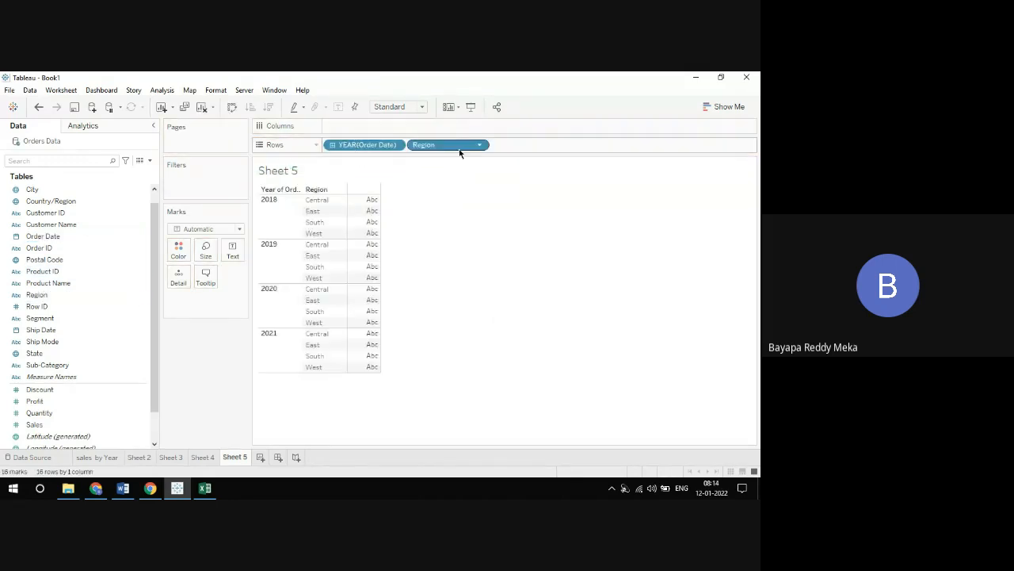
scroll(72, 356, "down", 1)
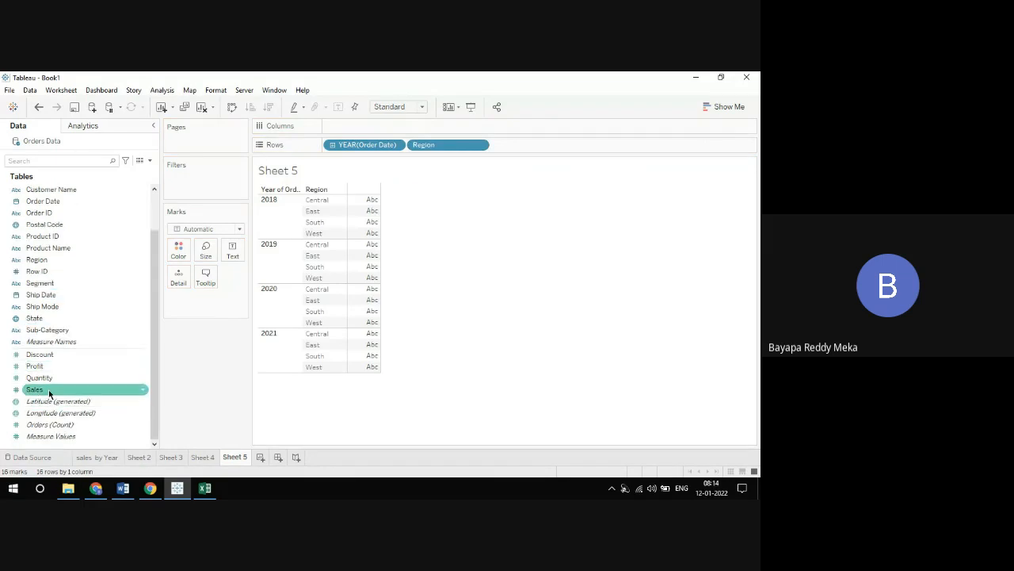
left_click_drag(50, 389, 230, 255)
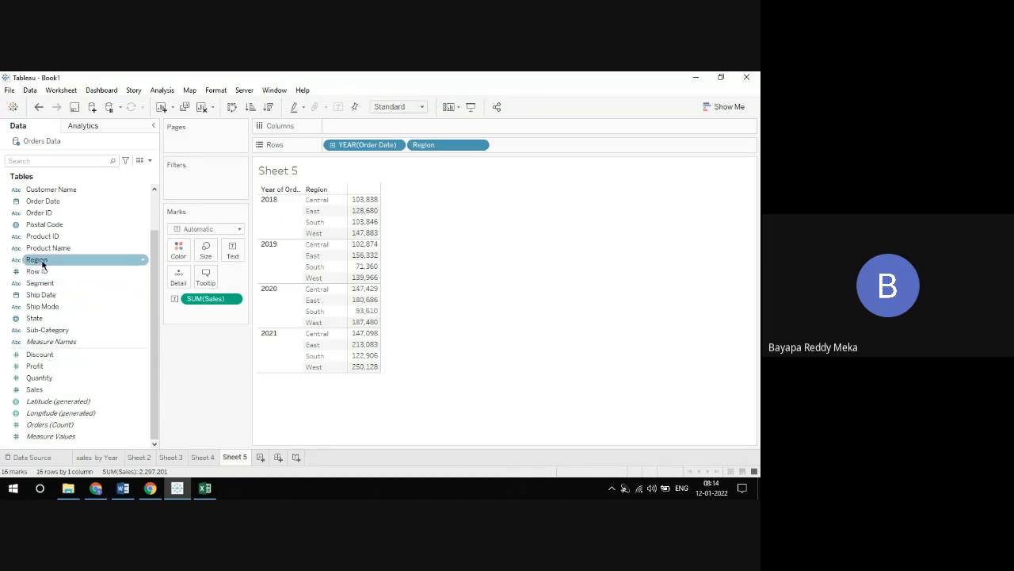
Add a Region filter to Sheet 5 that keeps only South
left_click_drag(42, 265, 189, 187)
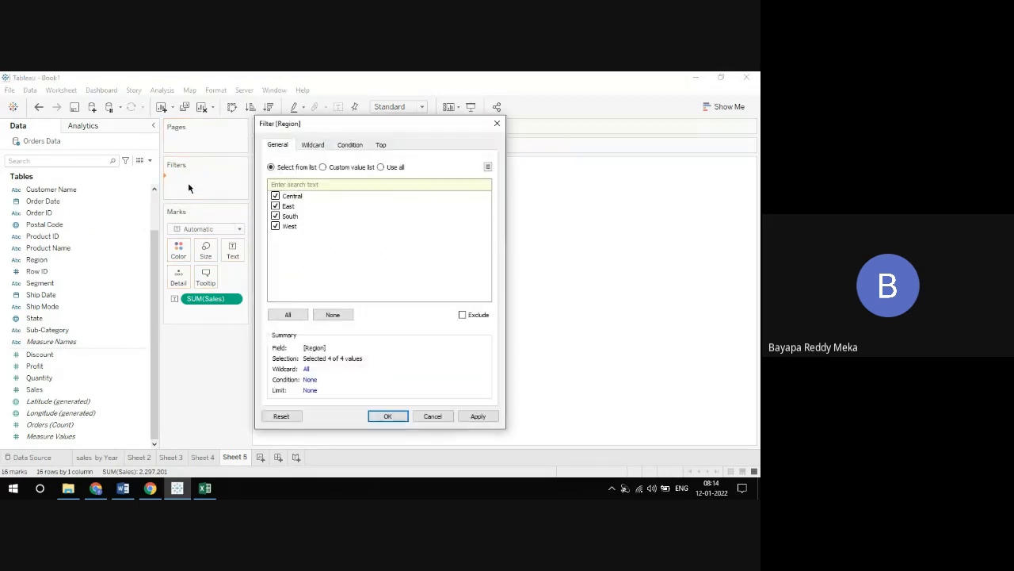
left_click_drag(385, 127, 543, 115)
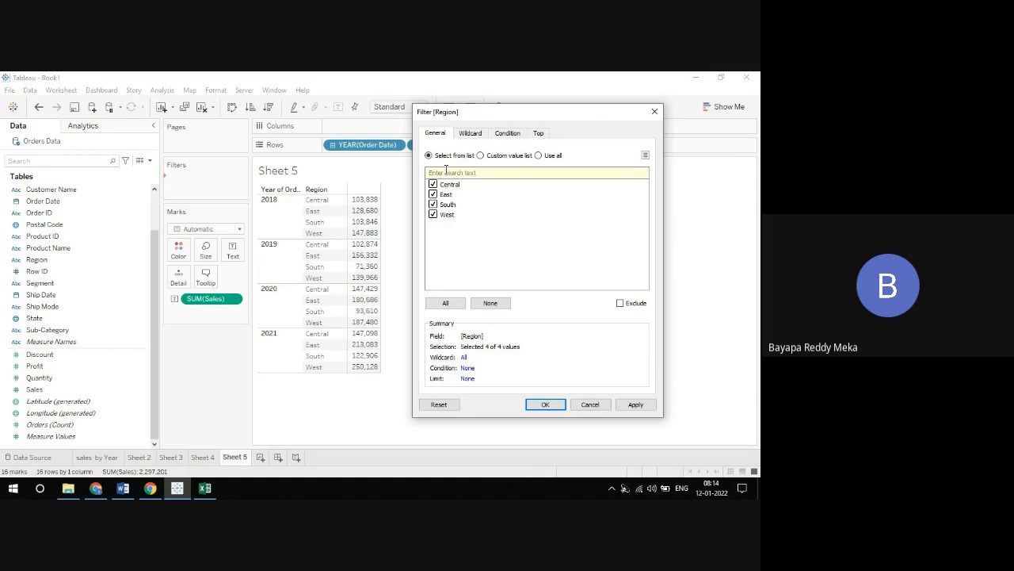
left_click(495, 303)
left_click(432, 204)
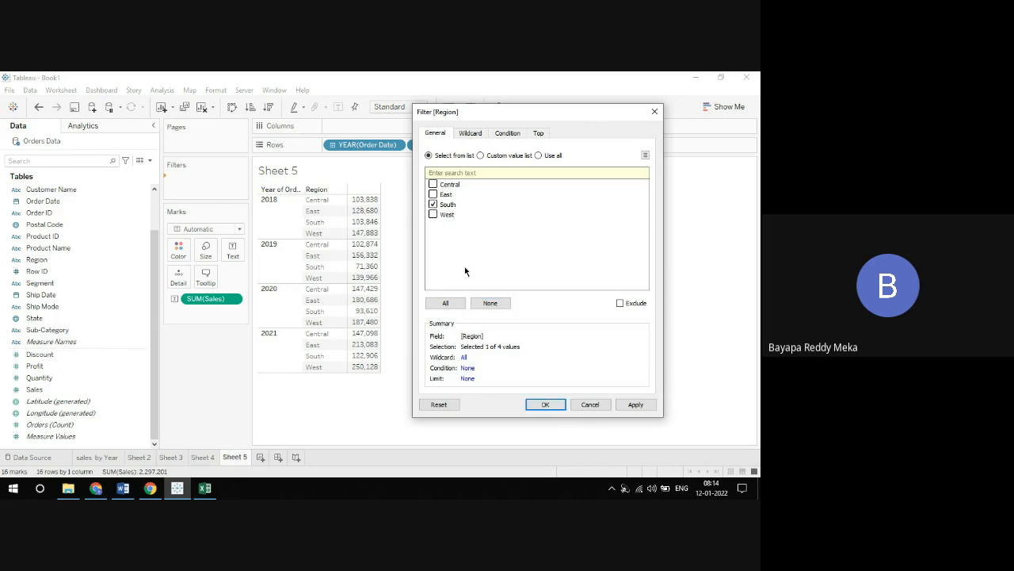
left_click(535, 405)
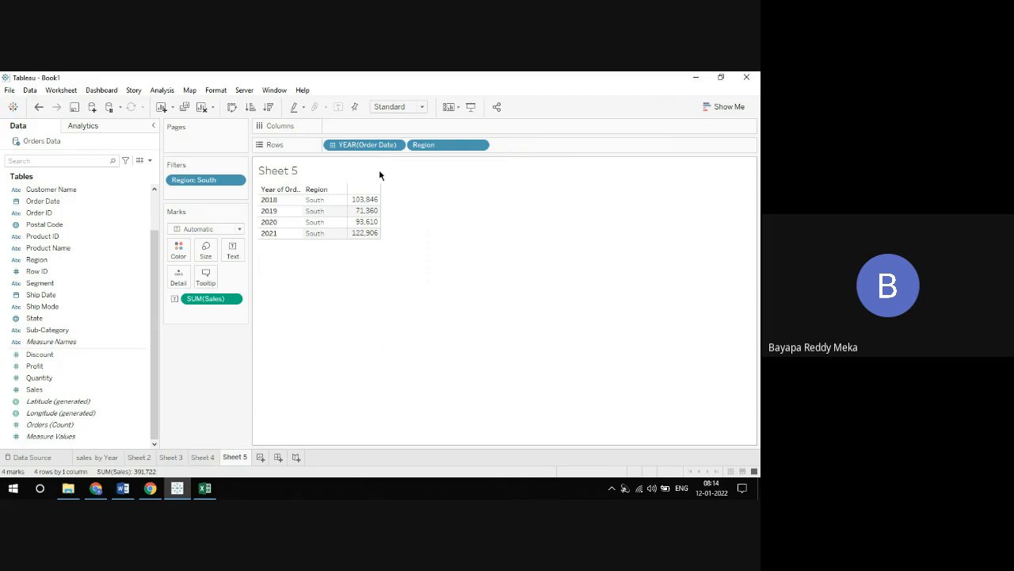
Place the Order Date year after Region in the rows, and include Central in the Region filter
left_click_drag(354, 145, 523, 152)
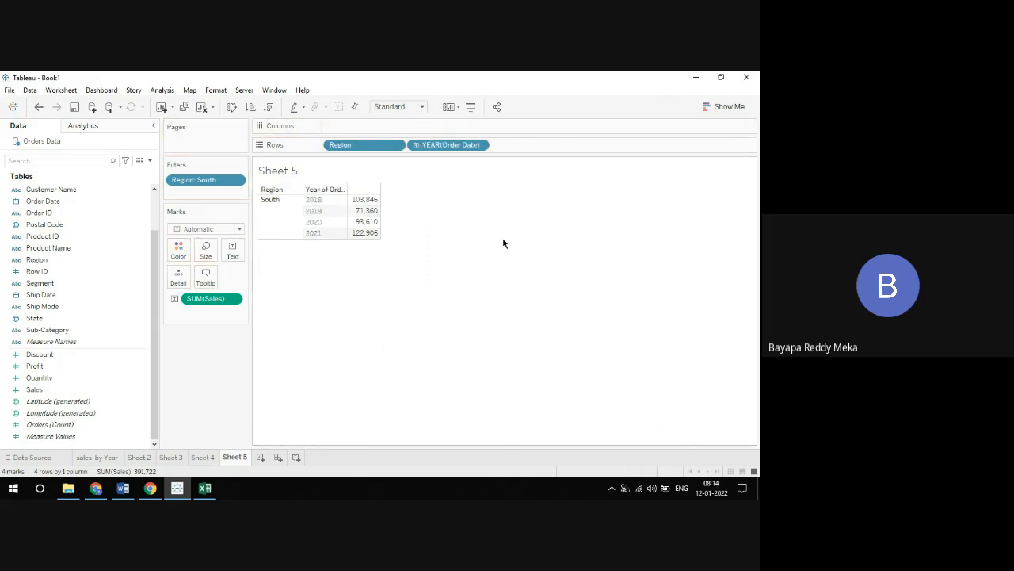
left_click(237, 180)
left_click(212, 201)
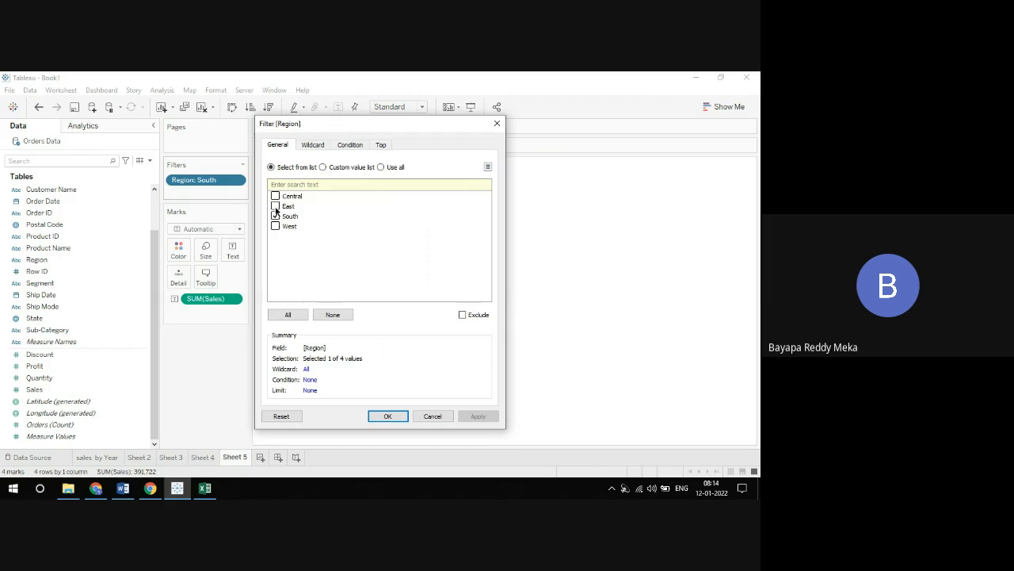
left_click(275, 195)
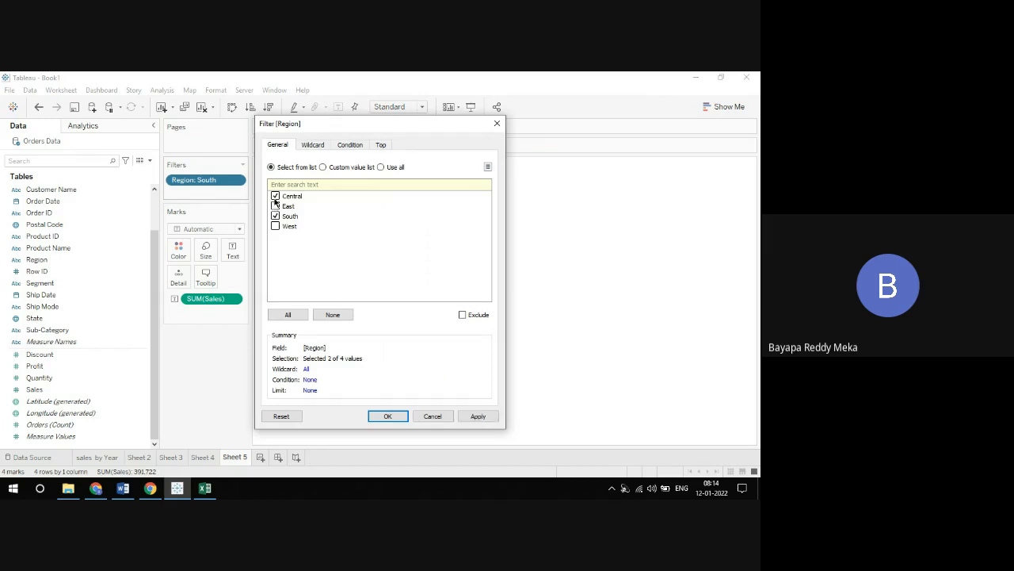
left_click(380, 417)
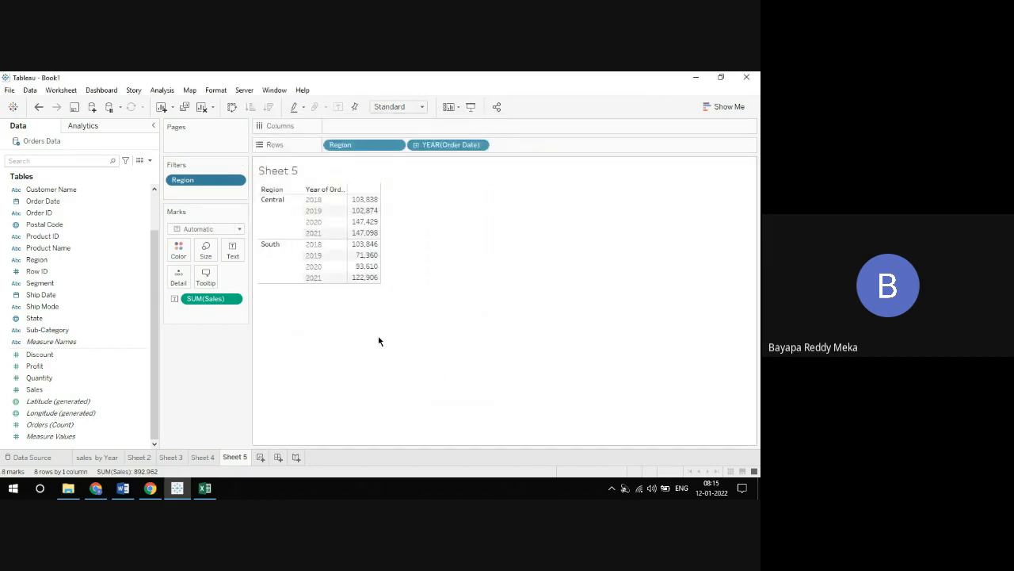
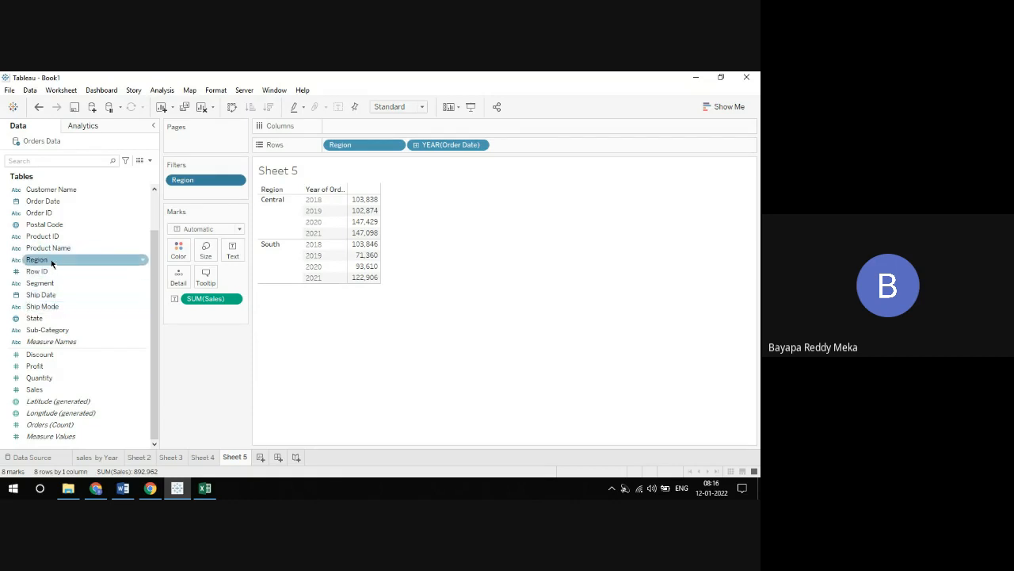
Add a Category filter to Sheet 5 that keeps only Furniture
scroll(52, 261, "up", 1)
scroll(51, 258, "up", 1)
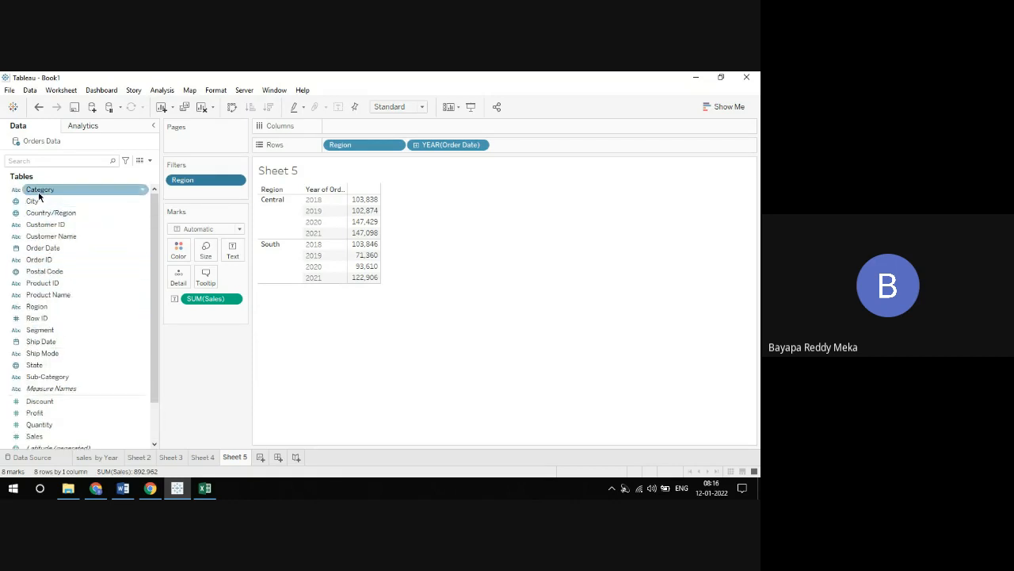
left_click_drag(36, 190, 190, 195)
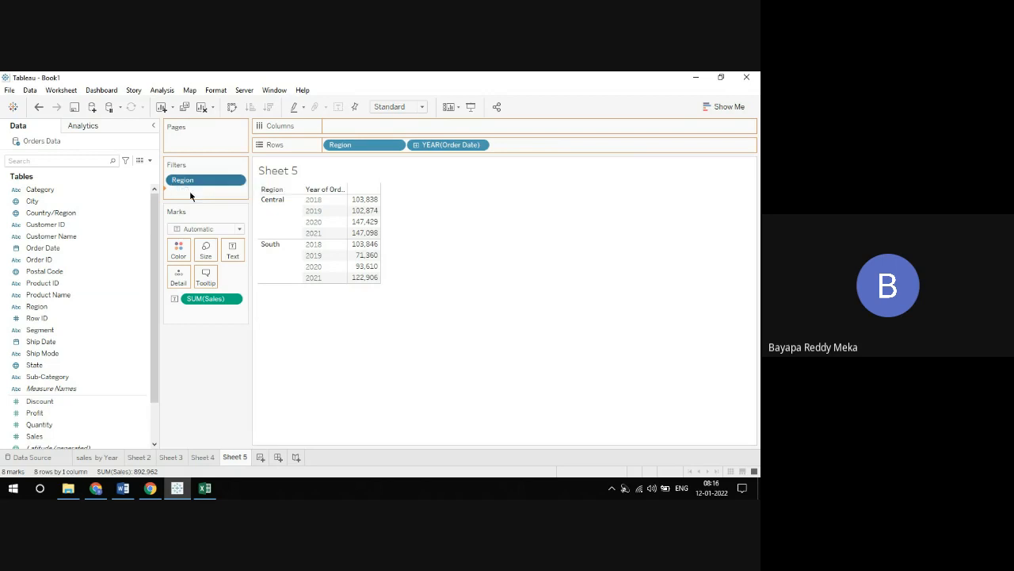
left_click_drag(365, 136, 559, 118)
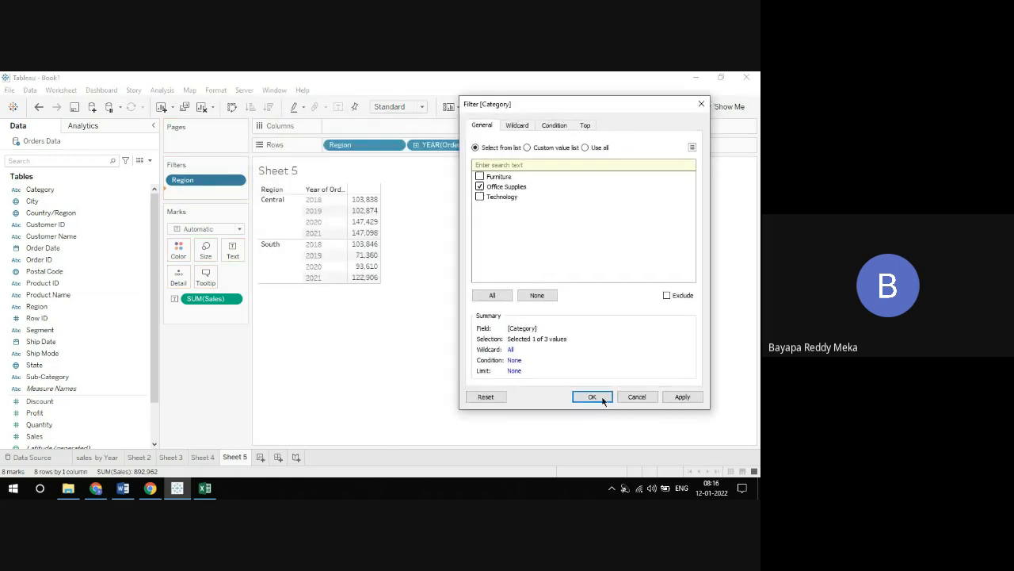
left_click(479, 187)
left_click(480, 186)
left_click(479, 176)
left_click(577, 396)
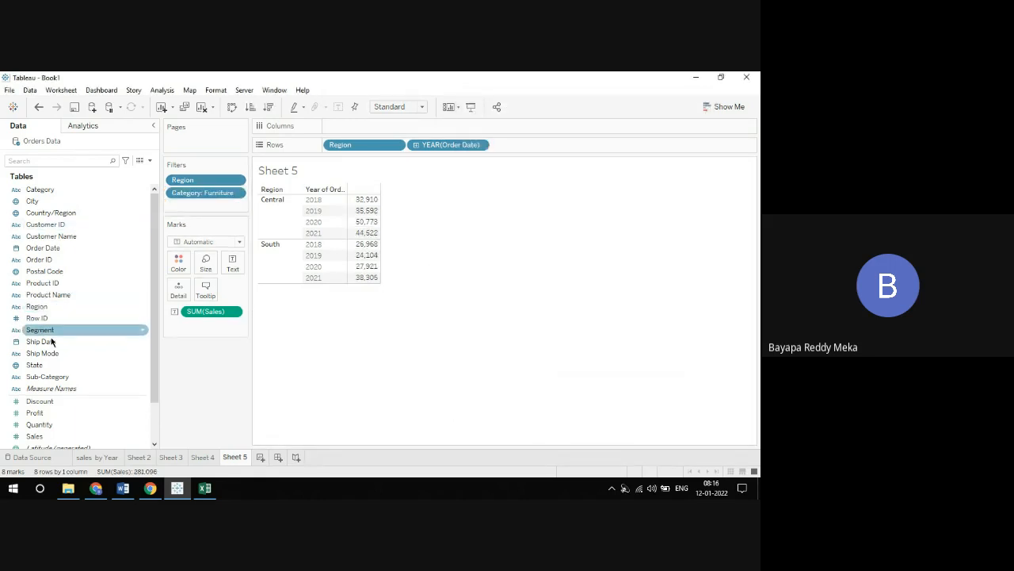
Add a Segment filter to Sheet 5 that keeps only Corporate
left_click_drag(48, 338, 190, 212)
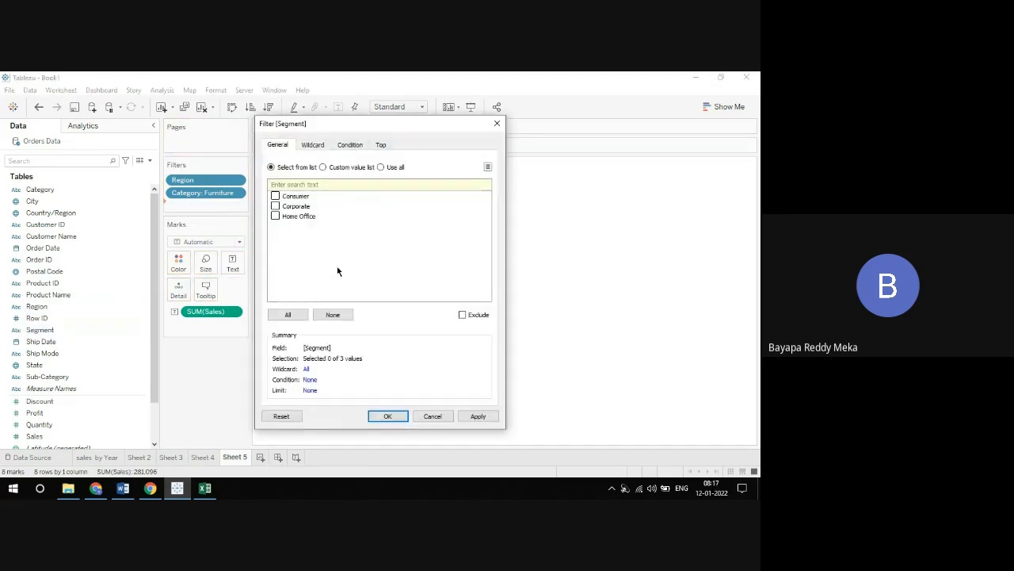
left_click(275, 207)
left_click(387, 416)
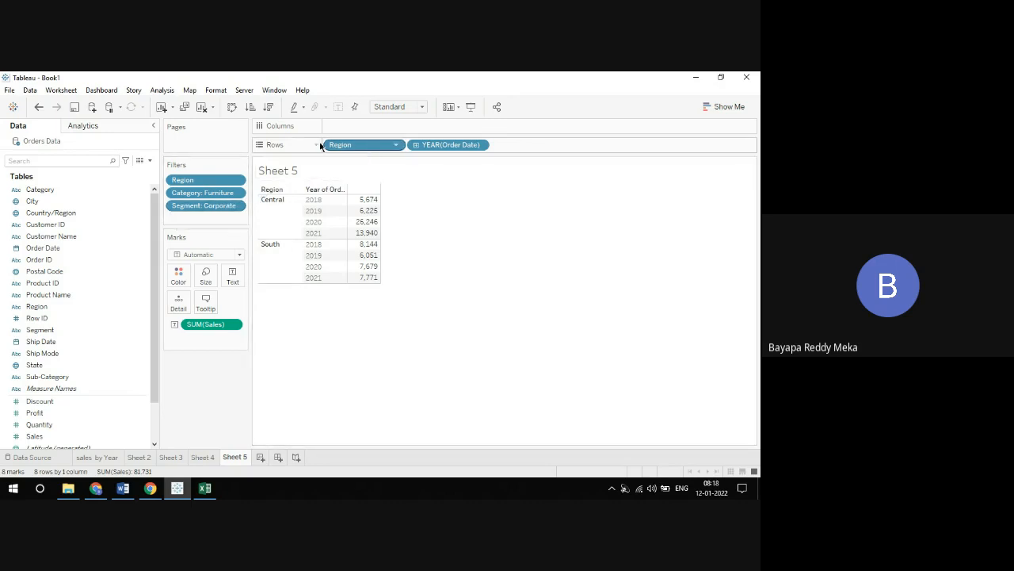
Create a new worksheet with a horizontal bar chart of Profit, using Category as rows
left_click(140, 456)
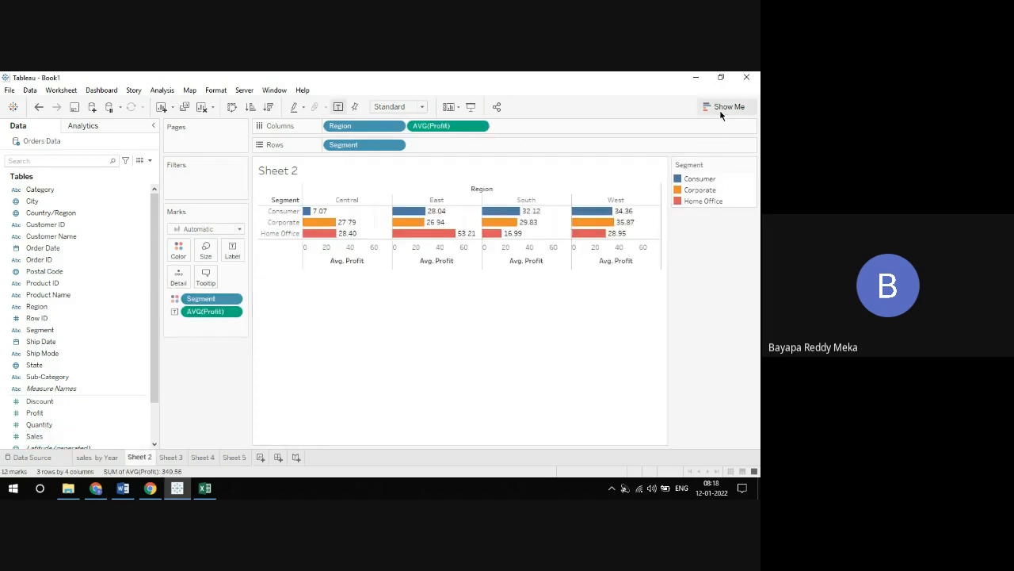
left_click(234, 457)
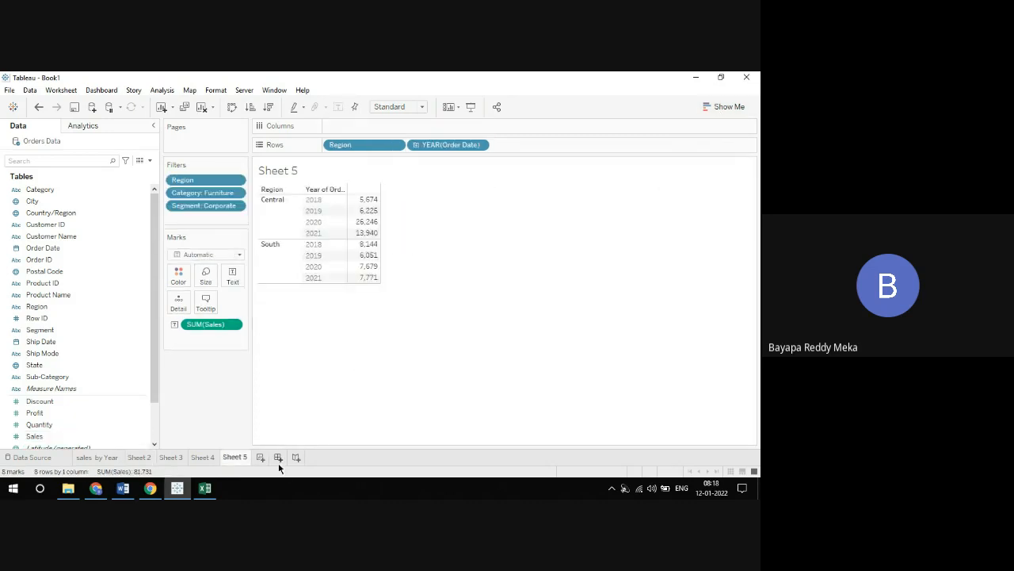
left_click(262, 457)
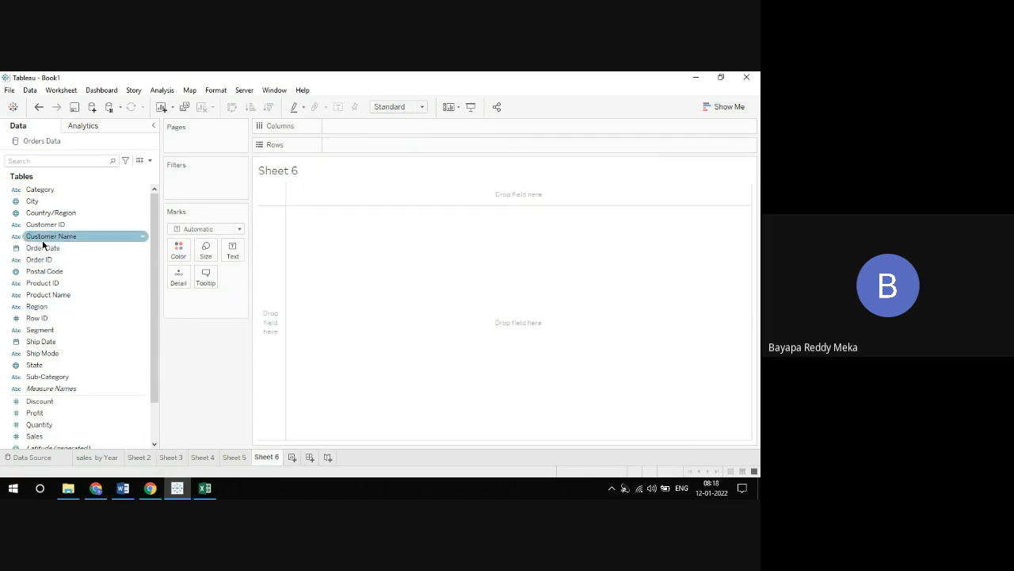
left_click_drag(44, 190, 364, 143)
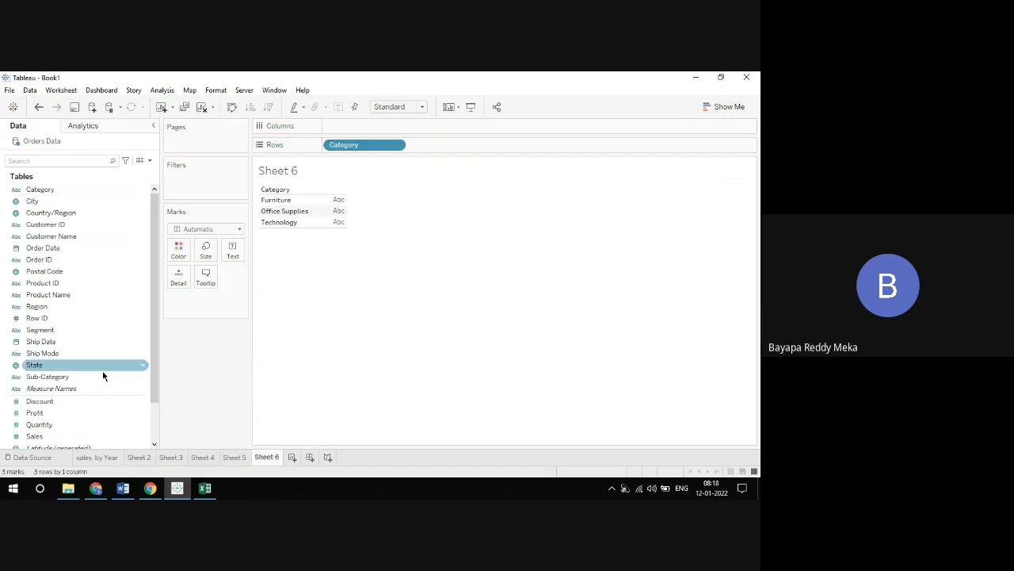
left_click_drag(58, 413, 402, 133)
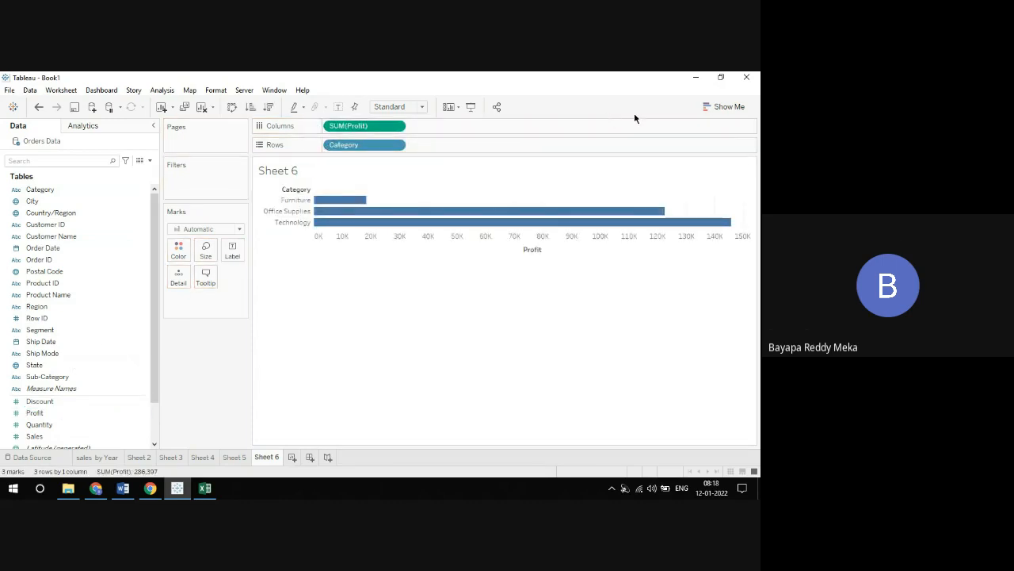
Use Show Me to try stacked bars, a pie chart, a heat map and a highlight table for Profit by Category
left_click(720, 110)
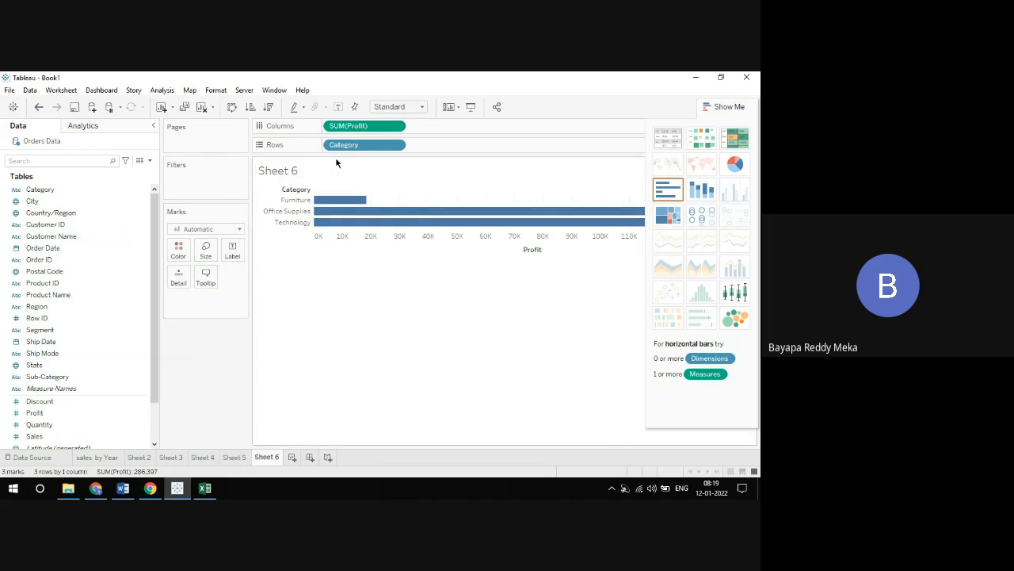
left_click(699, 192)
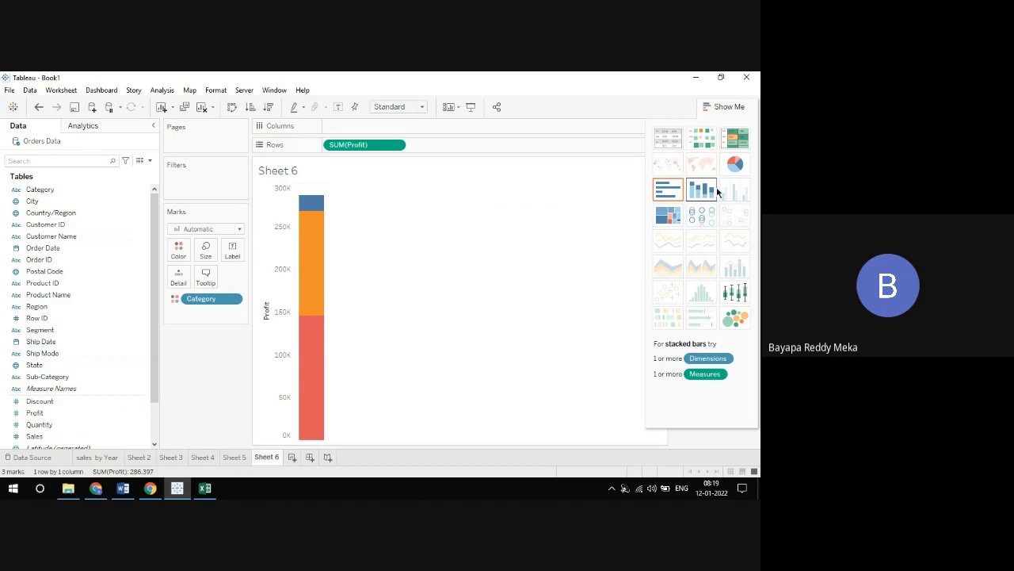
left_click(735, 165)
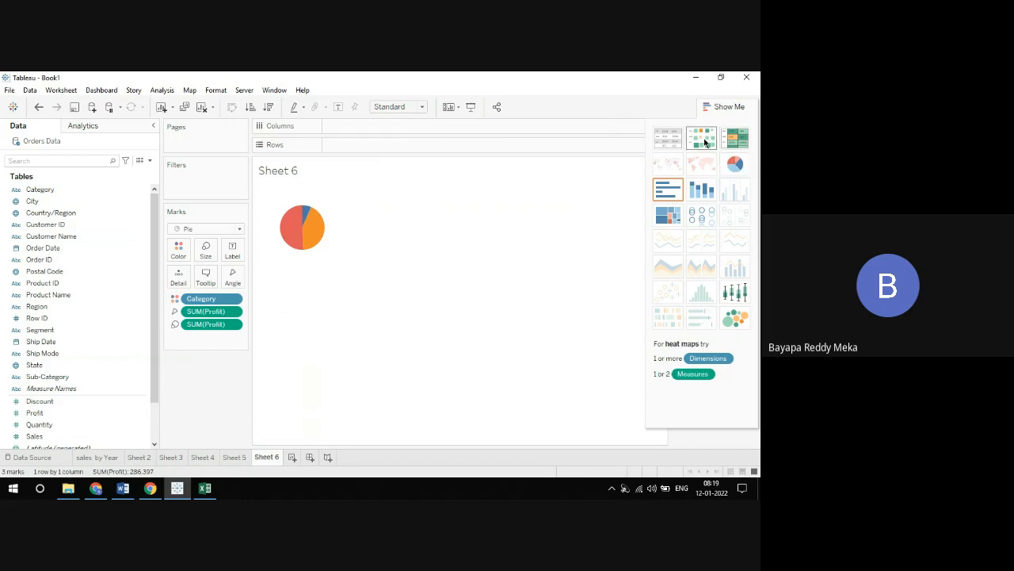
left_click(705, 143)
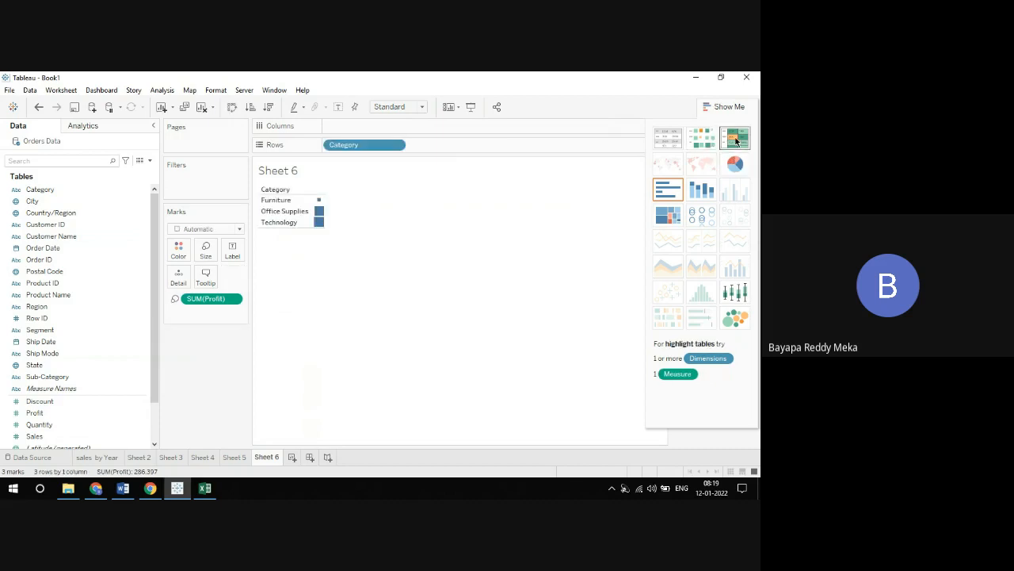
left_click(735, 138)
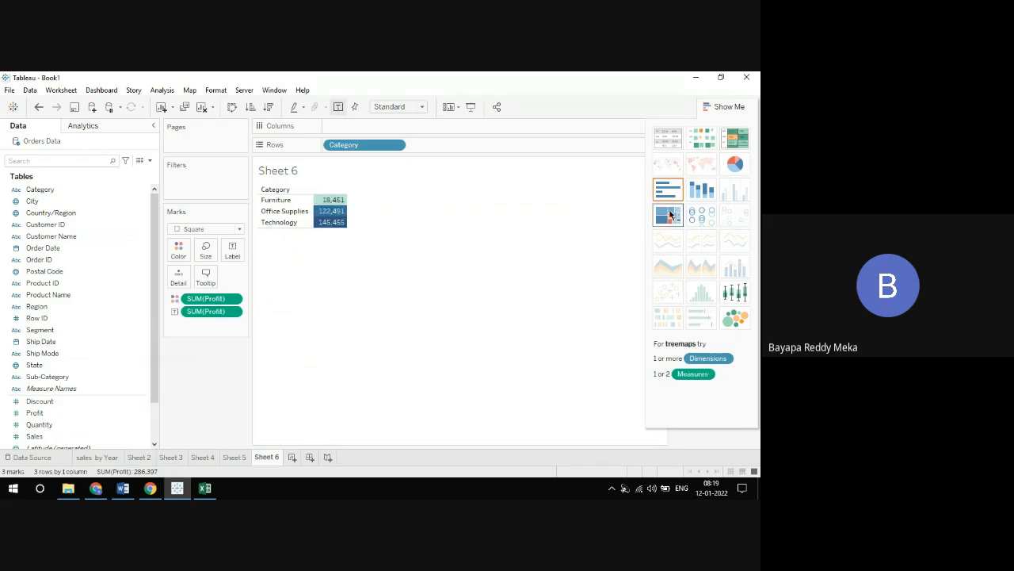
Try a treemap, circle view, packed bubbles and a box-and-whisker plot for Profit by Category
left_click(668, 215)
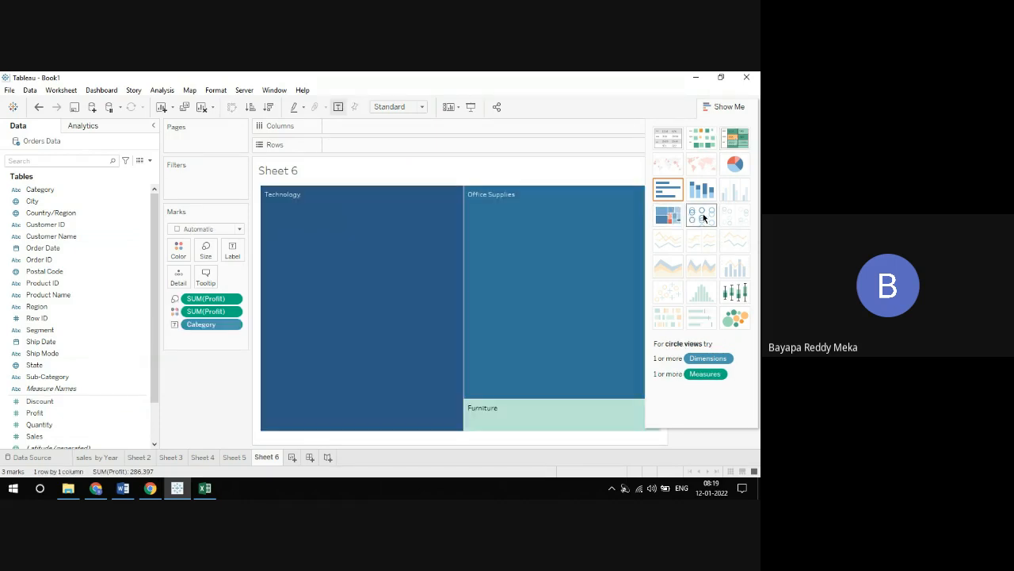
left_click(703, 215)
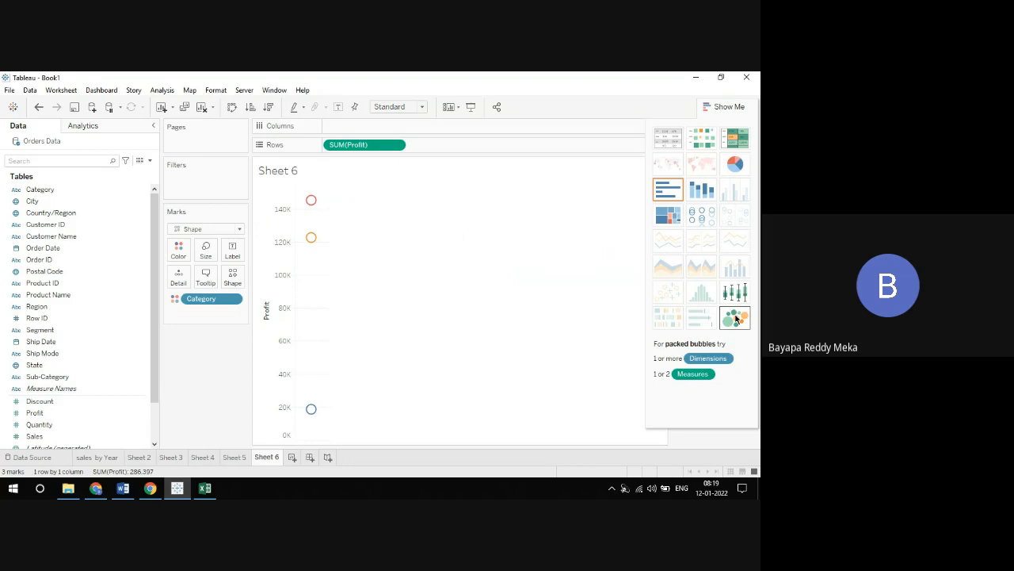
left_click(735, 317)
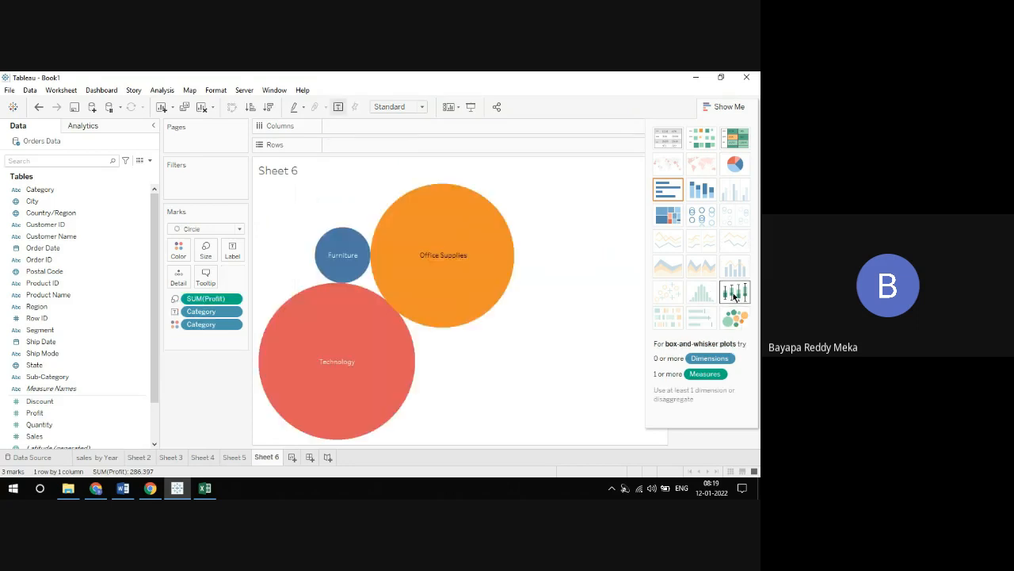
left_click(734, 295)
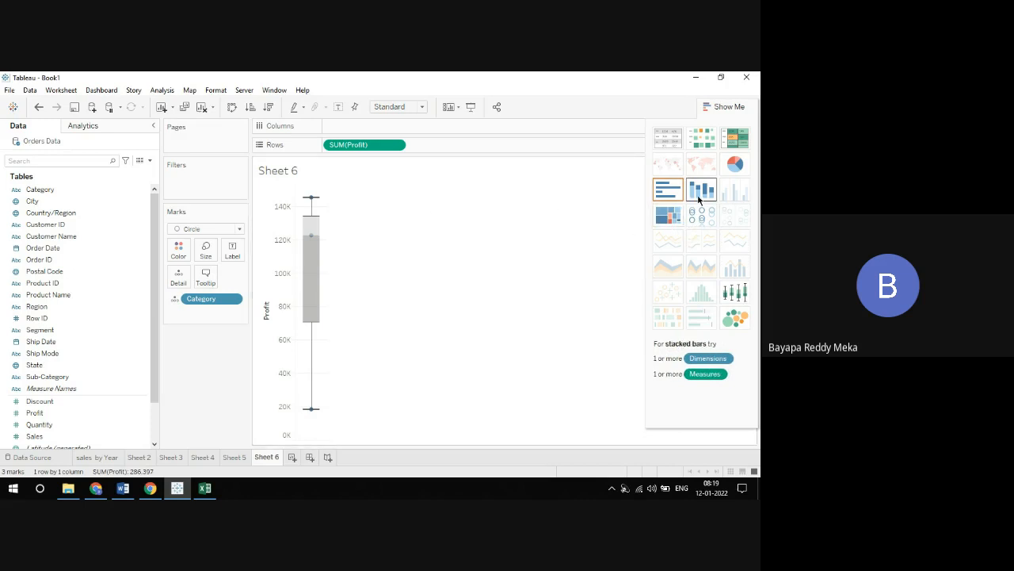
Switch the Profit by Category view to a pie chart, a highlight table and packed bubbles in turn
left_click(735, 164)
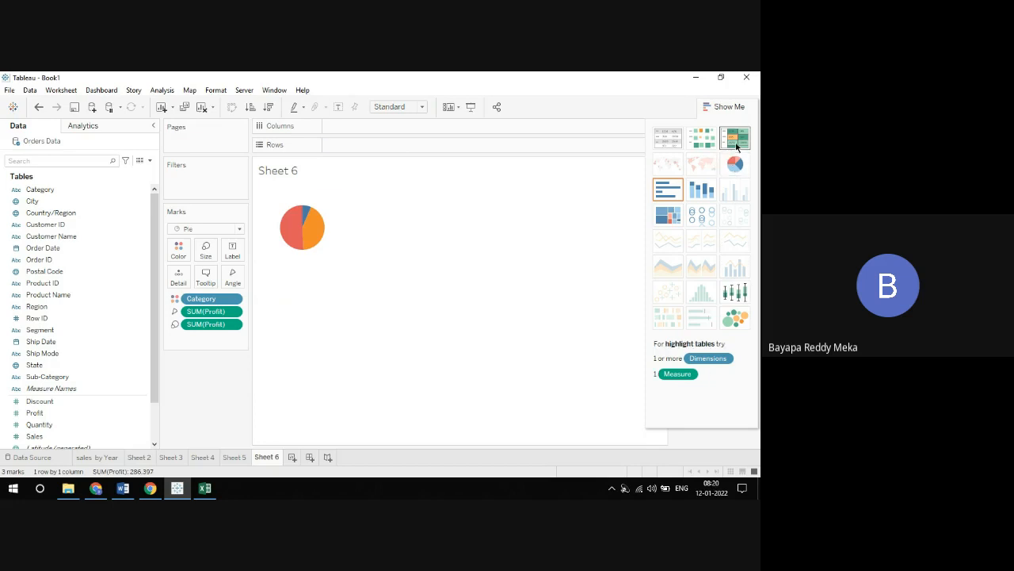
left_click(737, 146)
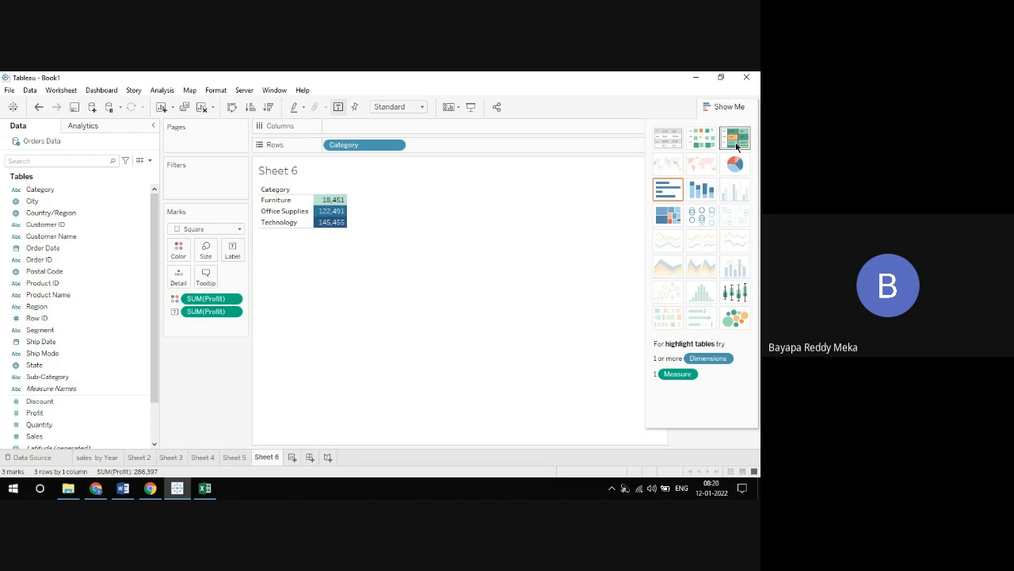
left_click(741, 318)
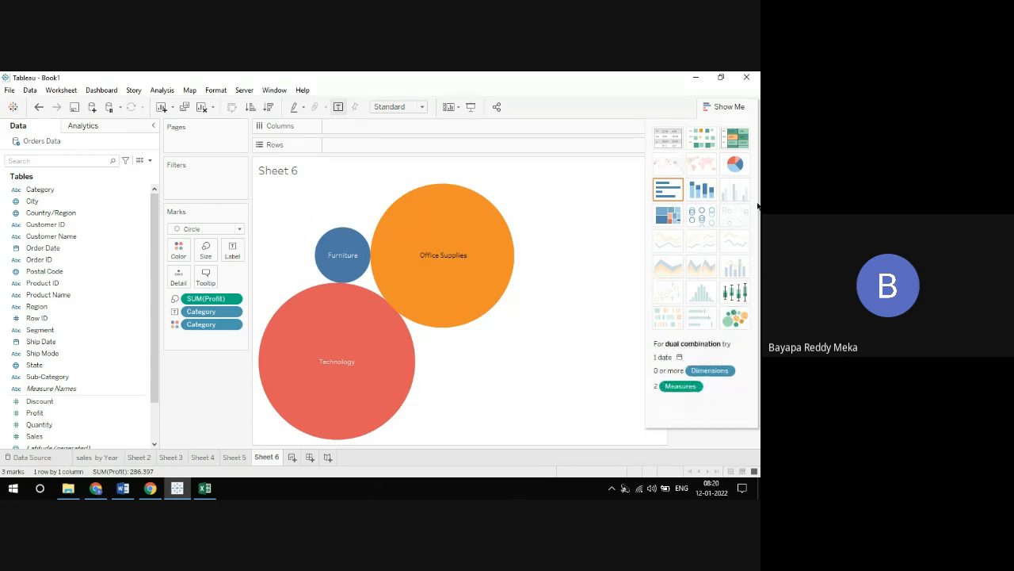
Preview Profit by Category as a text table and highlight table, settle on a treemap, and close Show Me
left_click(665, 140)
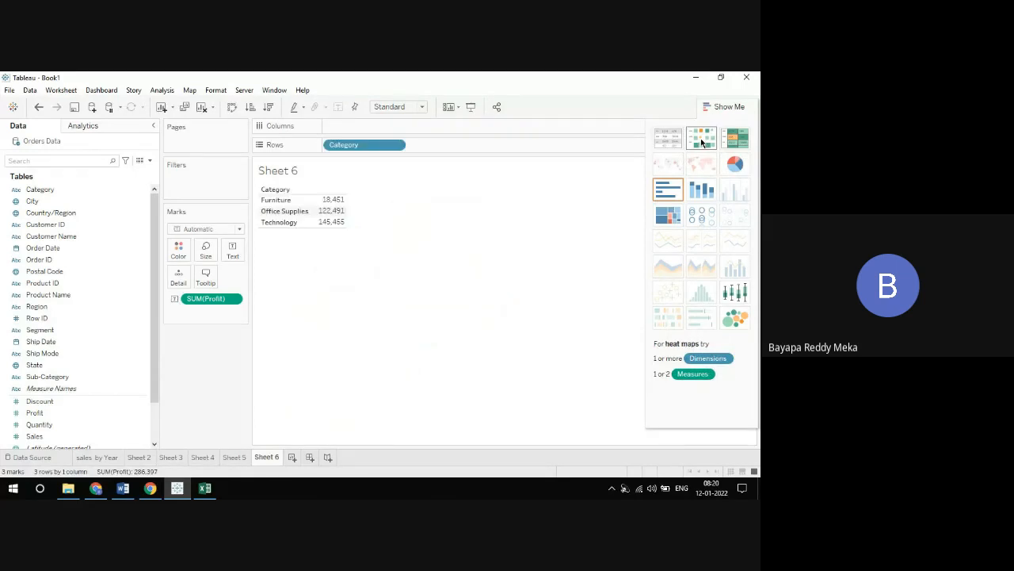
left_click(734, 140)
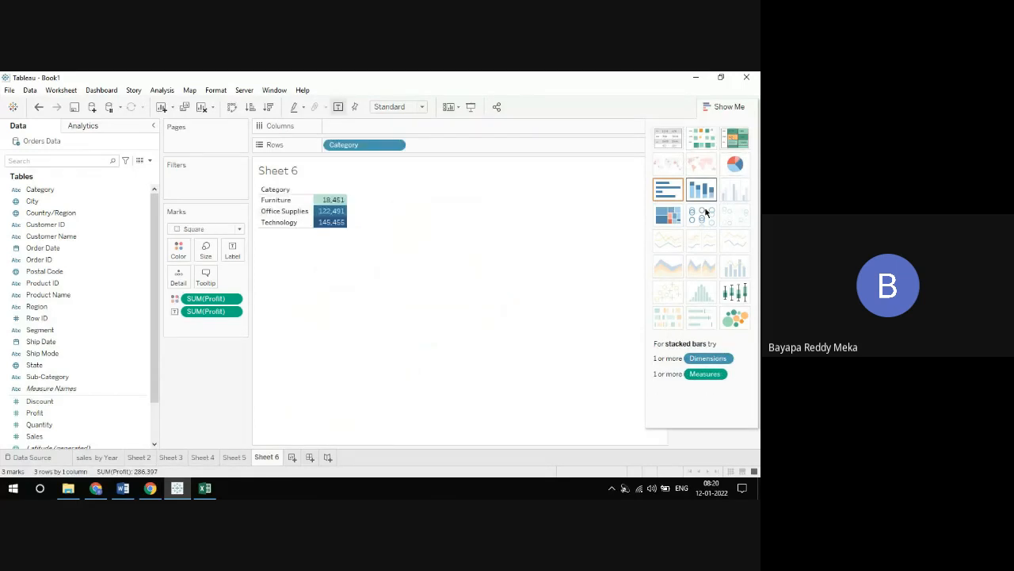
left_click(670, 215)
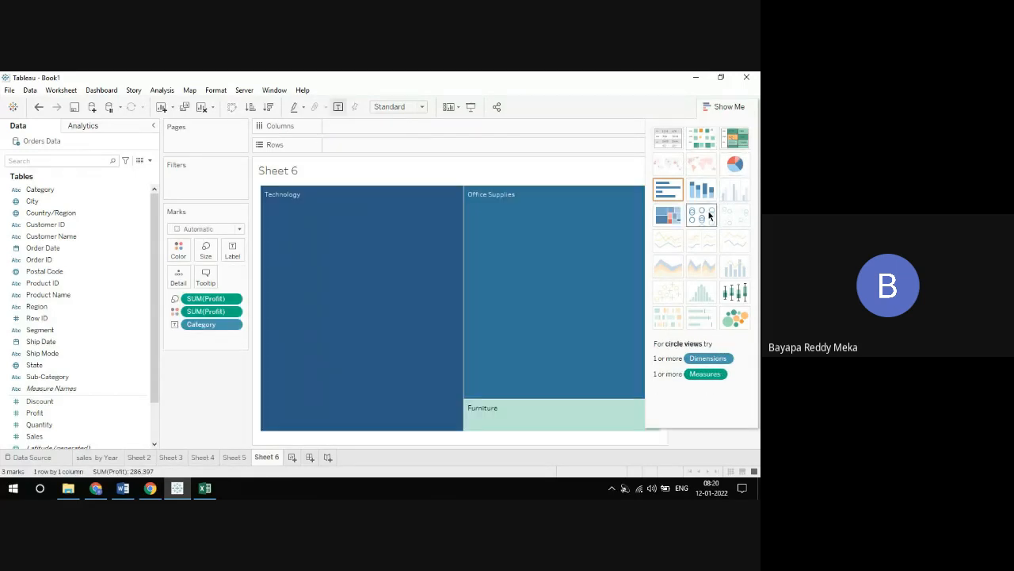
left_click(725, 108)
Create a new worksheet with a line chart of Profit, using the Order Date year as columns
left_click(291, 457)
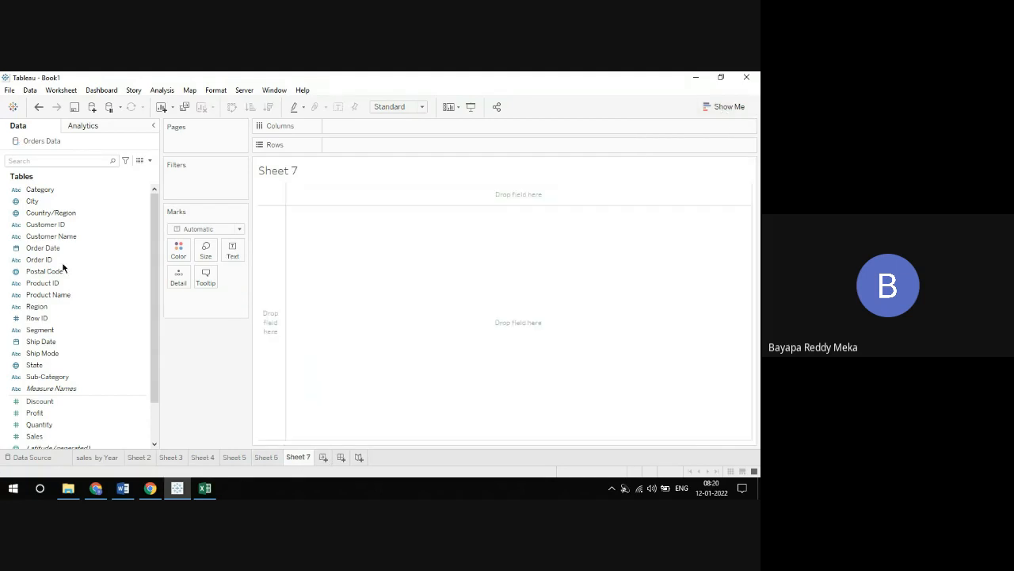
left_click_drag(43, 248, 350, 129)
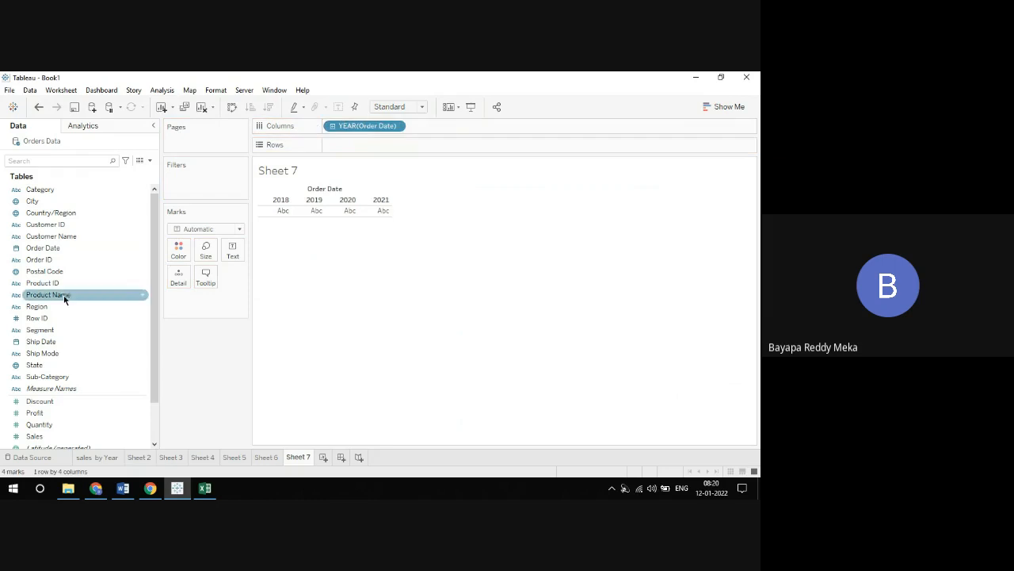
left_click_drag(54, 413, 360, 150)
Use Show Me to try continuous and discrete lines and area charts for Profit by Order Date year
left_click(705, 106)
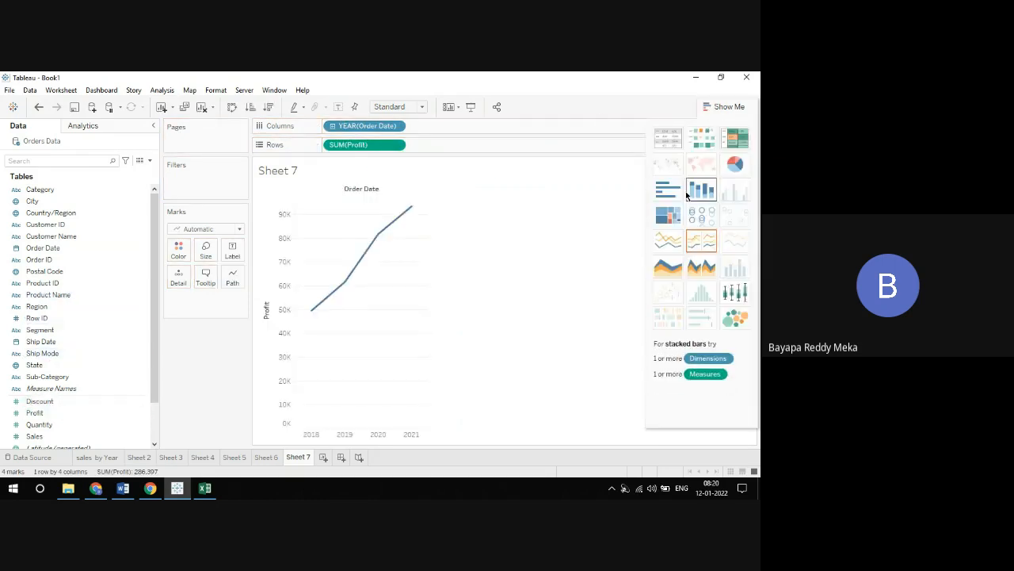
left_click(666, 237)
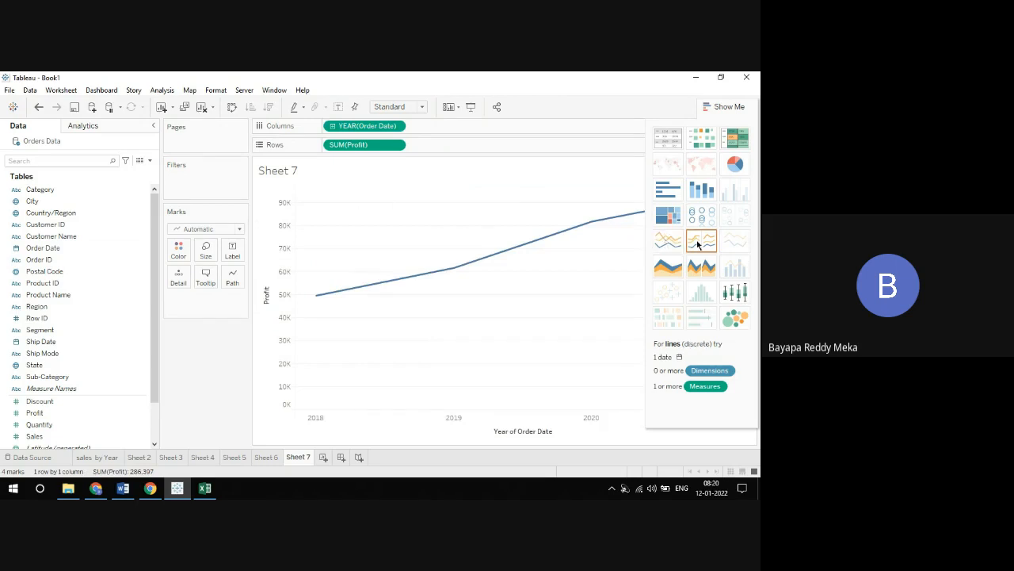
left_click(697, 240)
left_click(675, 268)
left_click(701, 270)
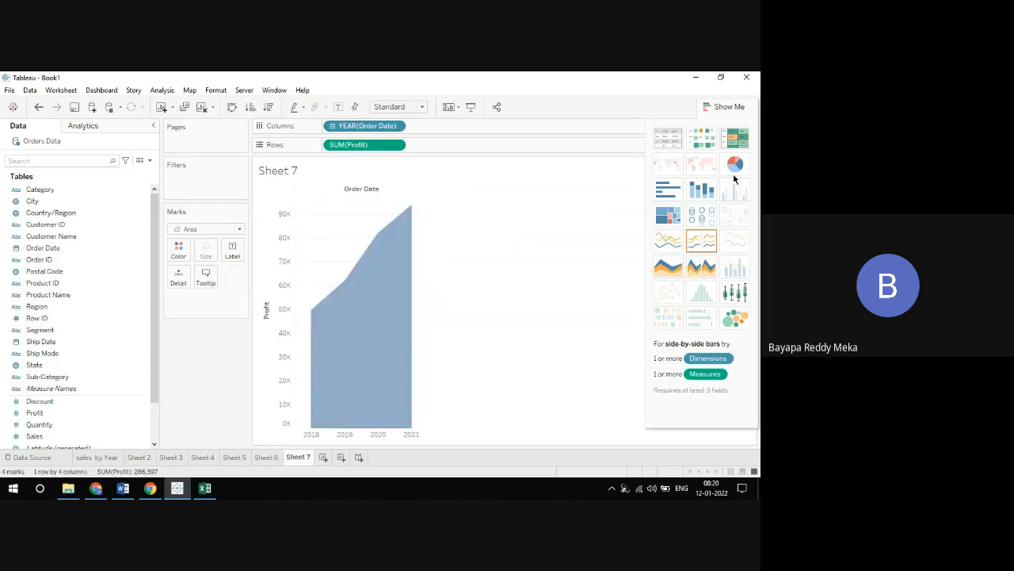
Try a pie chart, a treemap and stacked bars for Profit by Order Date year
left_click(735, 164)
left_click(668, 215)
left_click(702, 191)
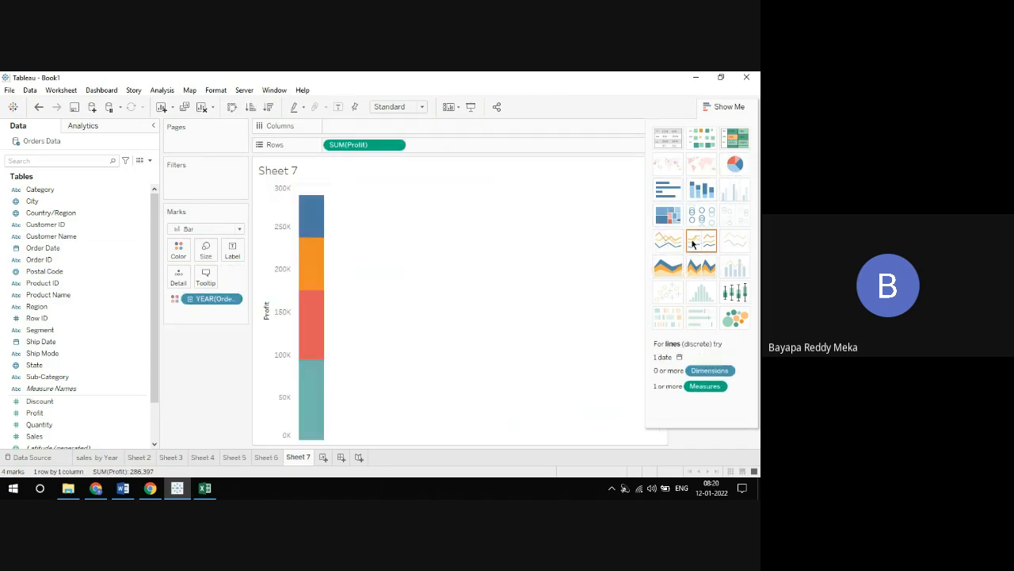
Cycle the yearly Profit view through discrete lines, continuous lines, and continuous and discrete area charts
left_click(695, 242)
left_click(672, 243)
left_click(674, 268)
left_click(705, 272)
Preview yearly Profit as packed bubbles and a box-and-whisker plot, and settle on a discrete area chart
left_click(736, 317)
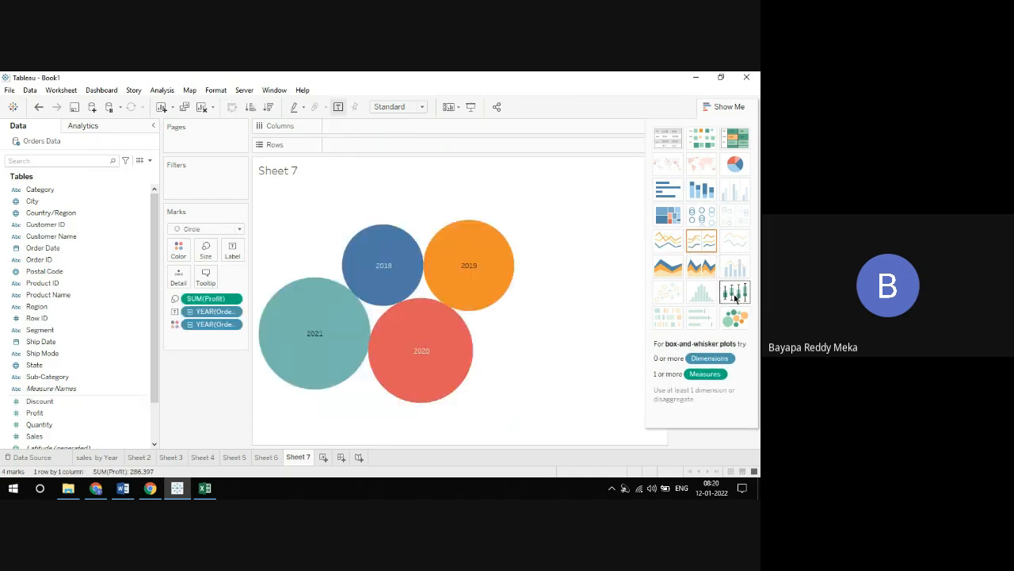
left_click(736, 292)
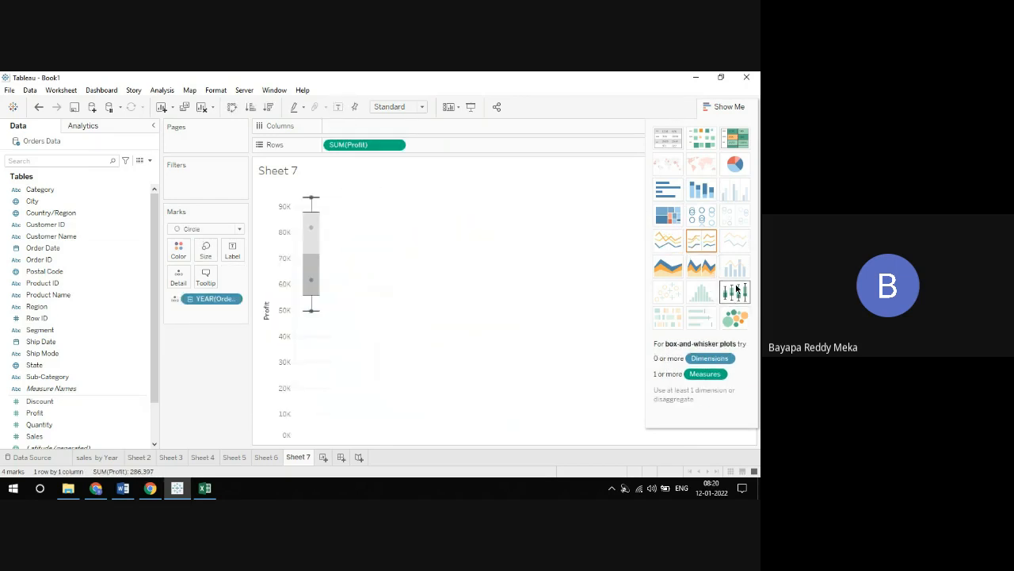
left_click(701, 264)
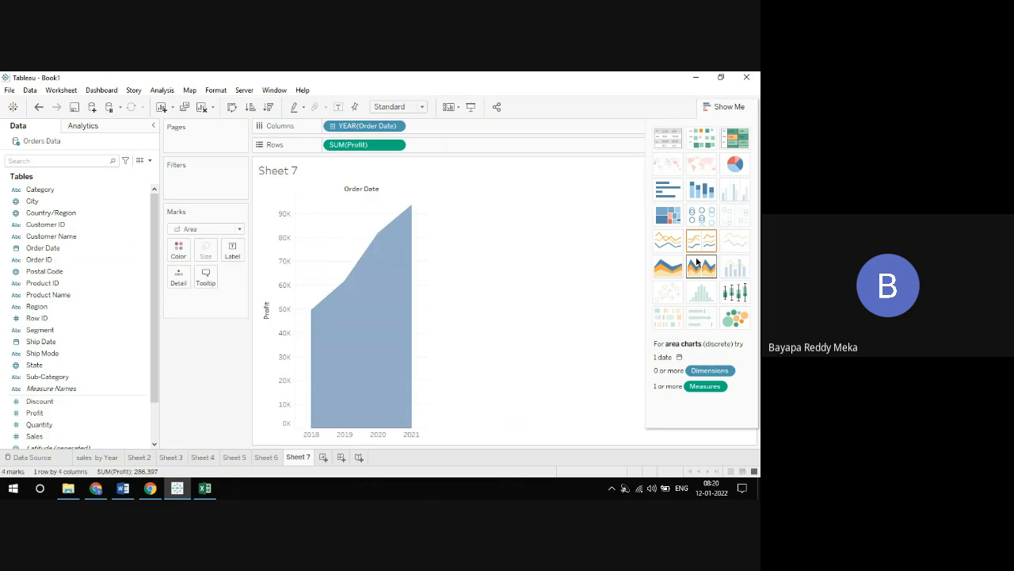
Try a continuous area chart for yearly Profit and settle on a continuous line chart
left_click(664, 274)
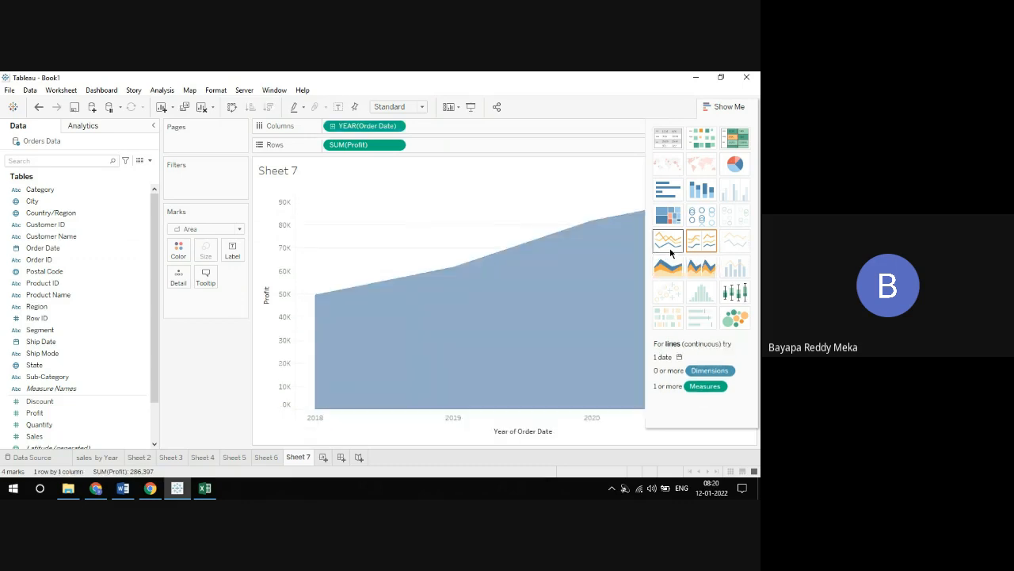
left_click(670, 252)
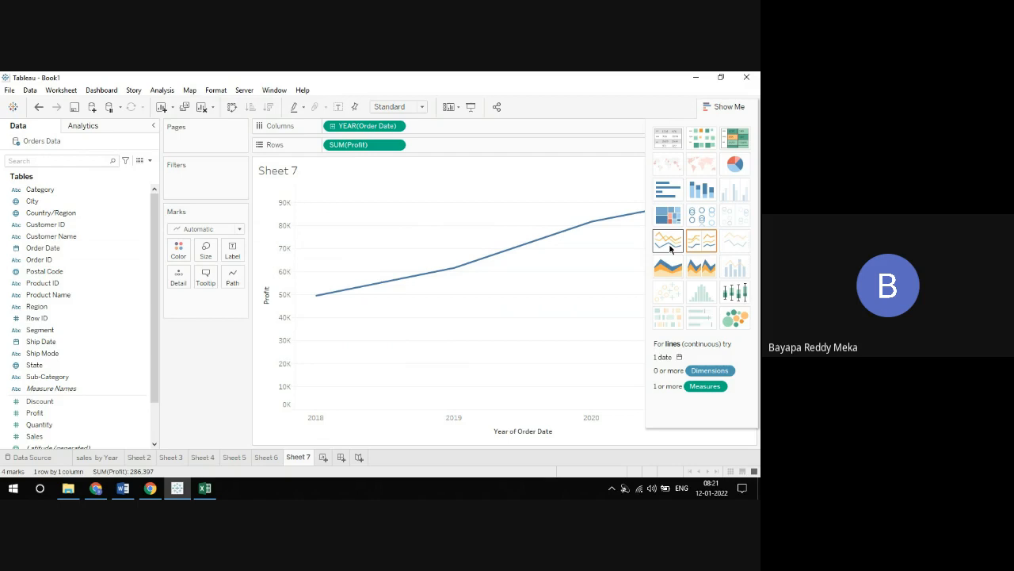
left_click(723, 109)
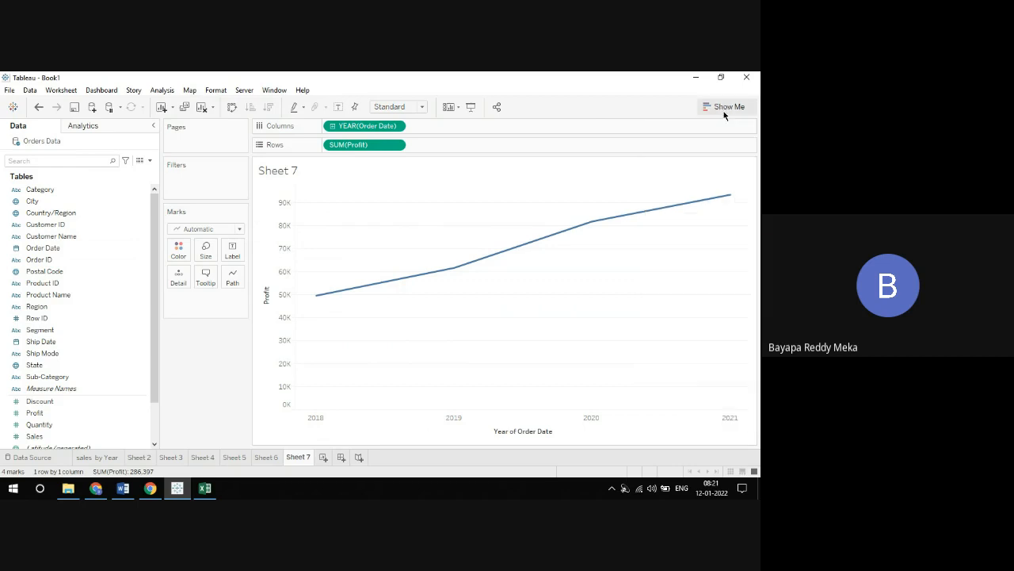
left_click(723, 108)
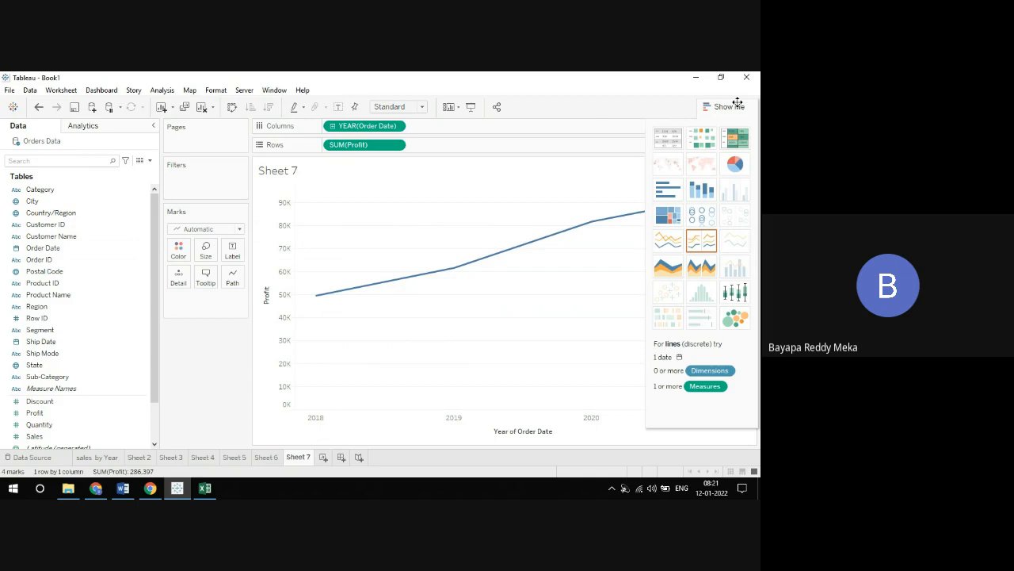
left_click(737, 105)
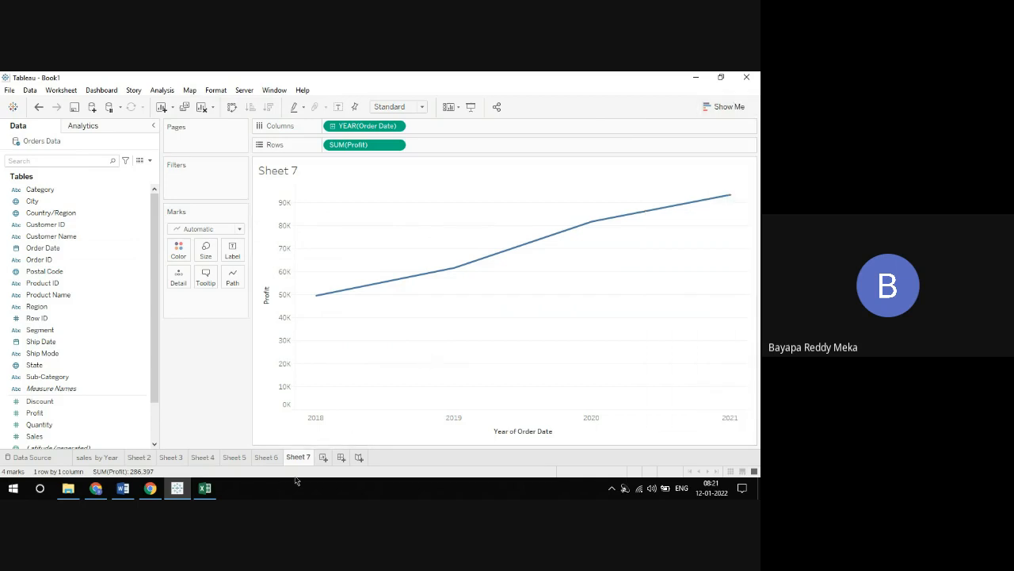
Create a new worksheet and add two placeholder measures with the value 0 to Rows
left_click(324, 458)
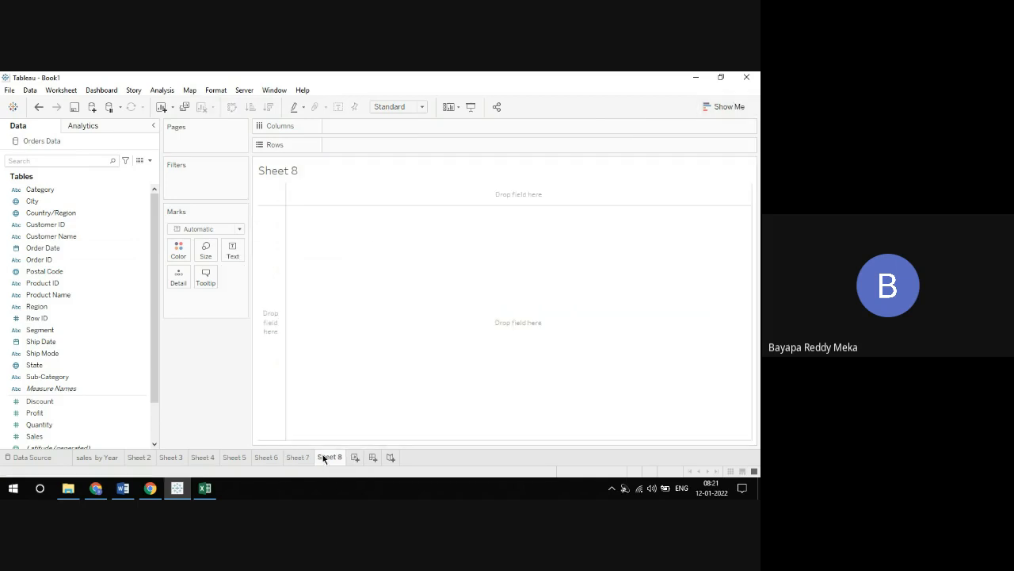
double_click(342, 143)
type("0")
key("Return")
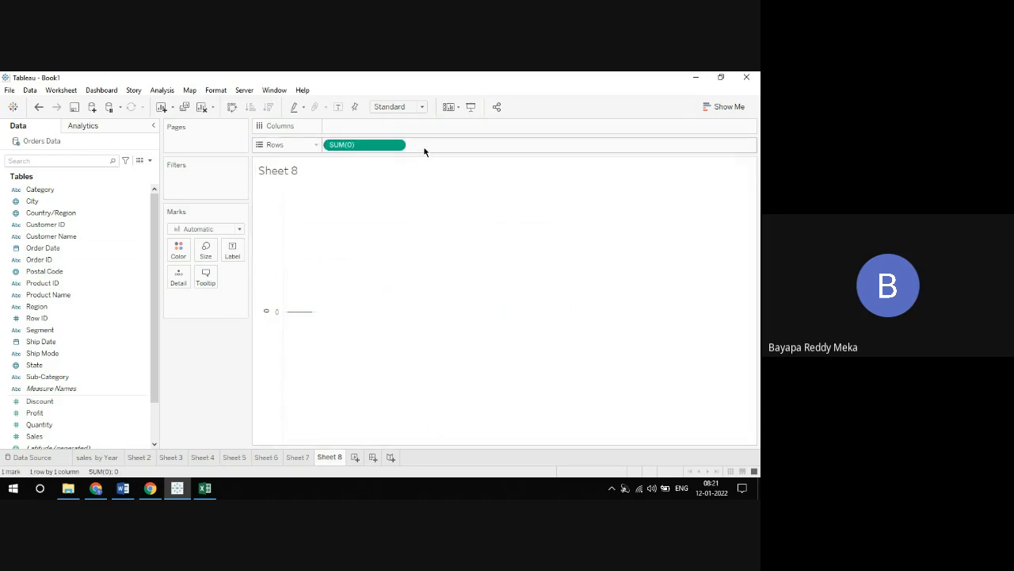
double_click(424, 144)
type("0")
key("Return")
Combine the two SUM(0) measures on a dual axis, and swap rows and columns
left_click(479, 146)
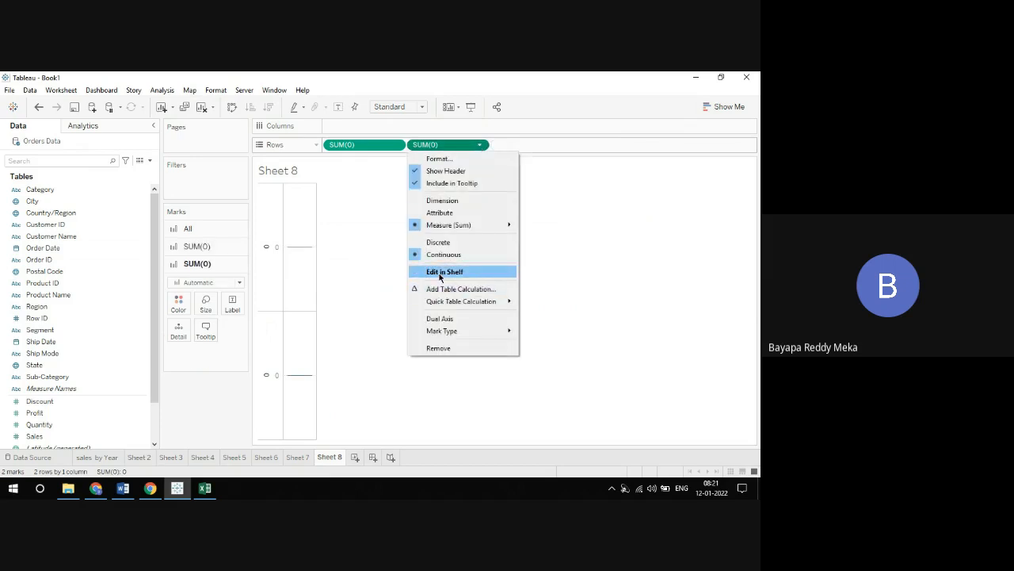
left_click(448, 318)
left_click_drag(316, 231, 337, 231)
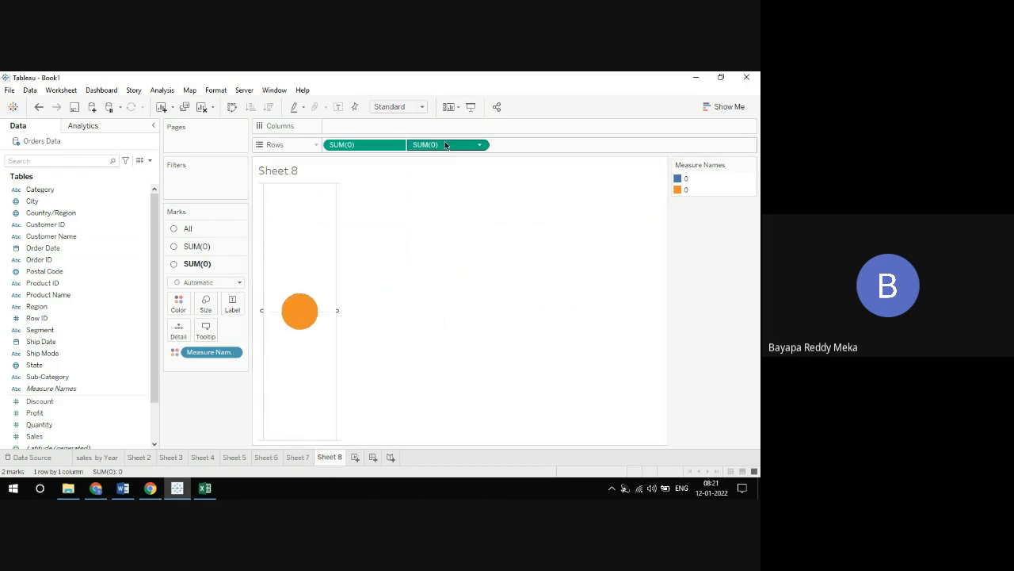
left_click(234, 109)
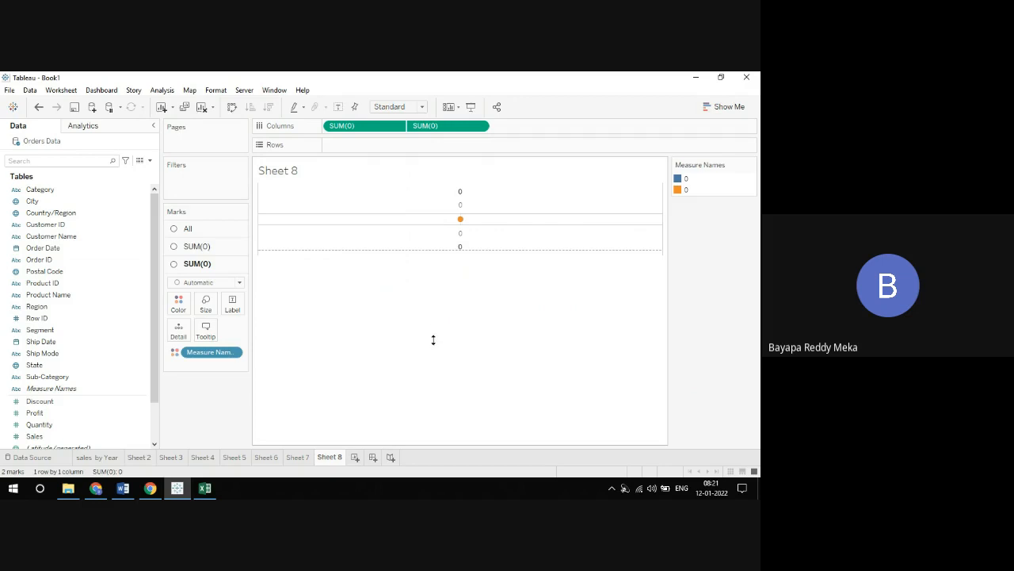
Set the mark type of the first SUM(0) measure to Pie
left_click(196, 246)
left_click(241, 268)
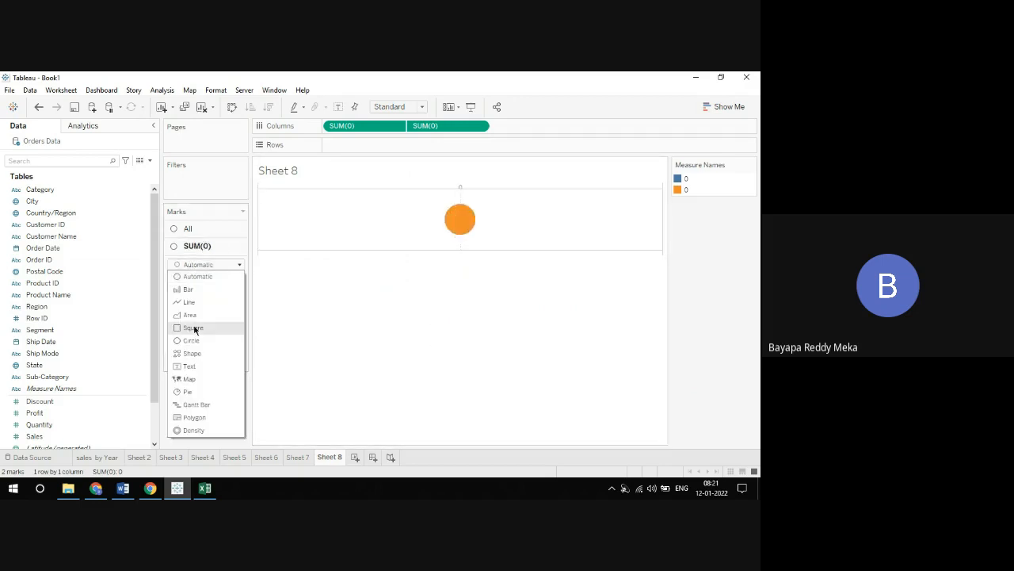
left_click(194, 391)
Shrink the second SUM(0) circle to form a ring, and swap both measures back to Rows in a wider pane
left_click(206, 363)
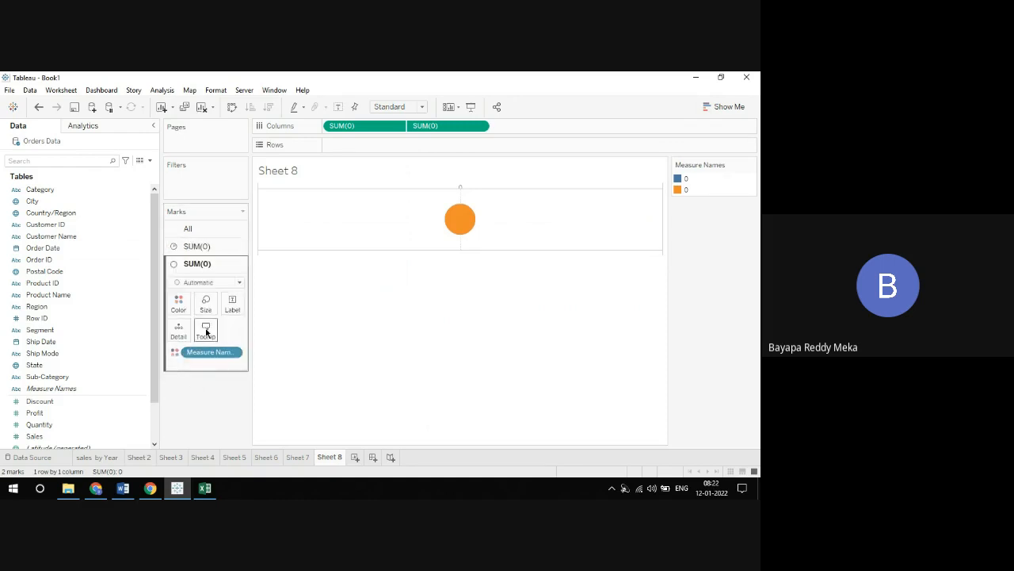
left_click(206, 301)
mouse_move(226, 331)
left_mouse_down()
mouse_move(248, 331)
mouse_move(217, 332)
left_mouse_up()
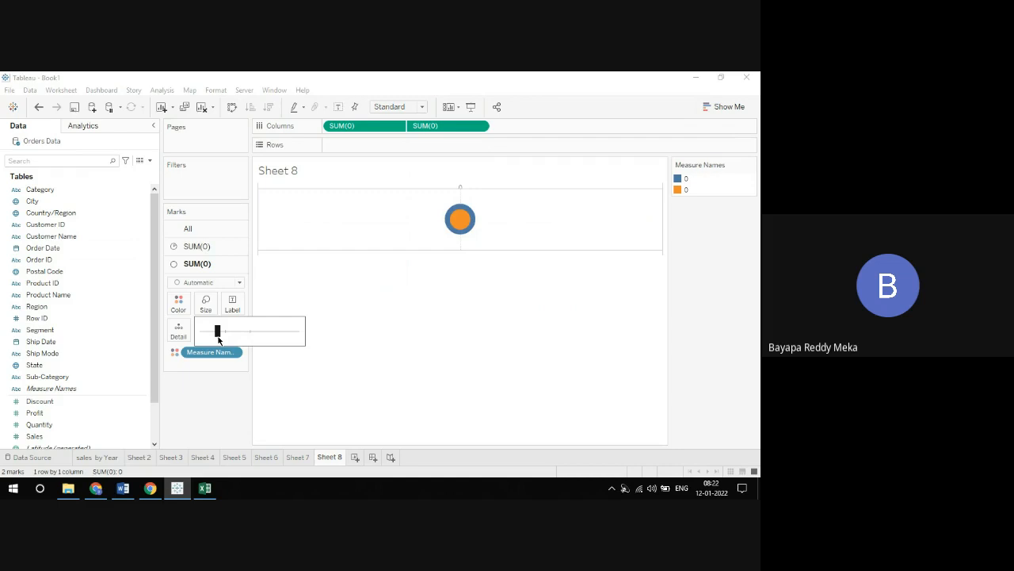
left_click(446, 301)
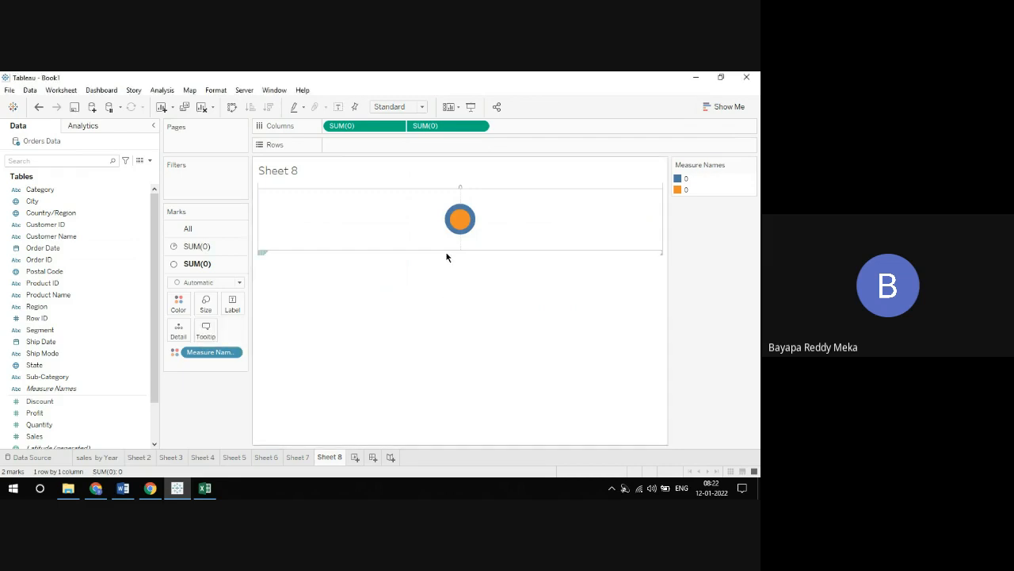
left_click(232, 106)
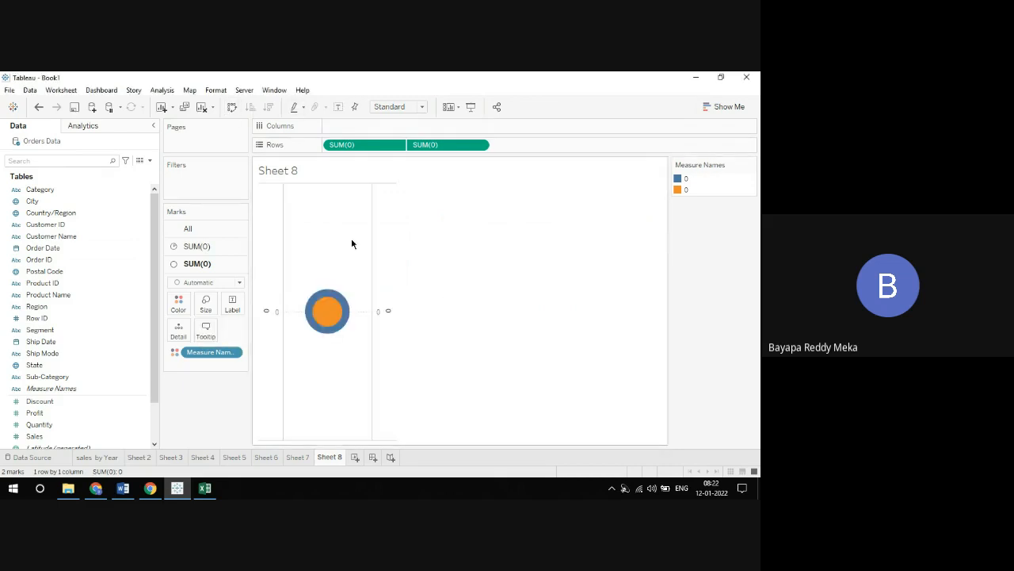
left_click_drag(374, 249, 480, 254)
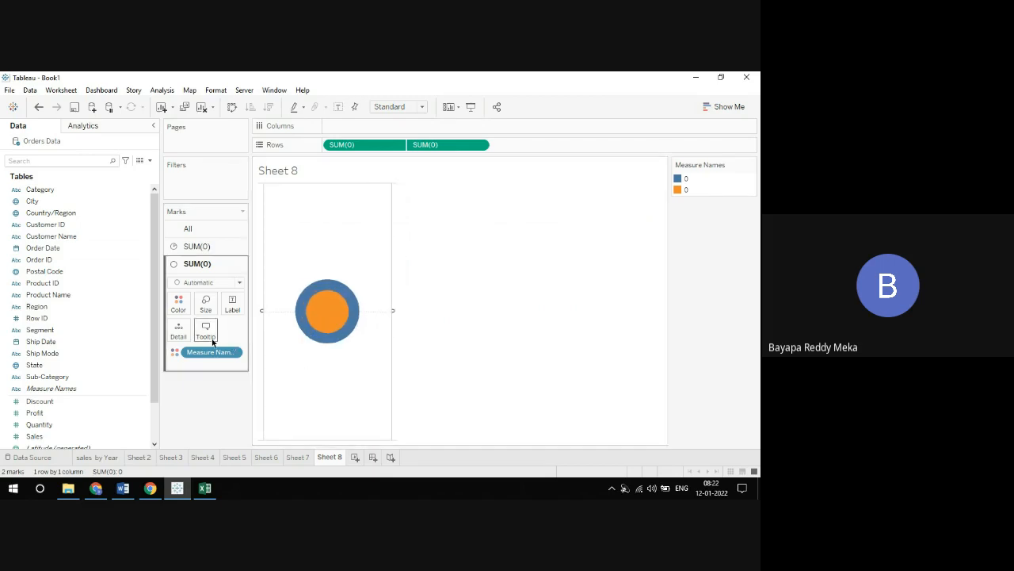
Change the color of the inner SUM(0) circle from the Measure Names colors to white
left_click(179, 302)
left_click(230, 339)
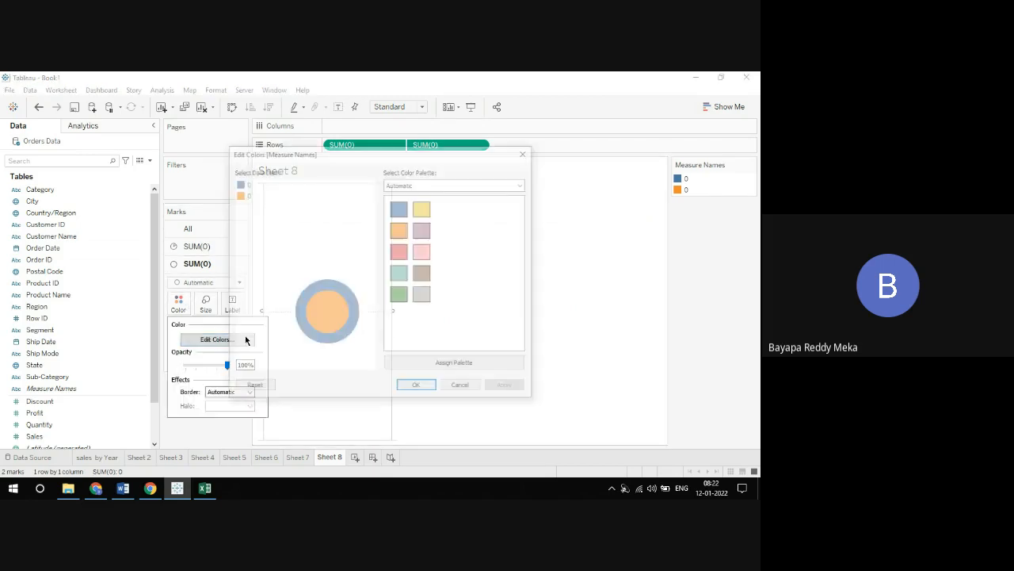
double_click(238, 194)
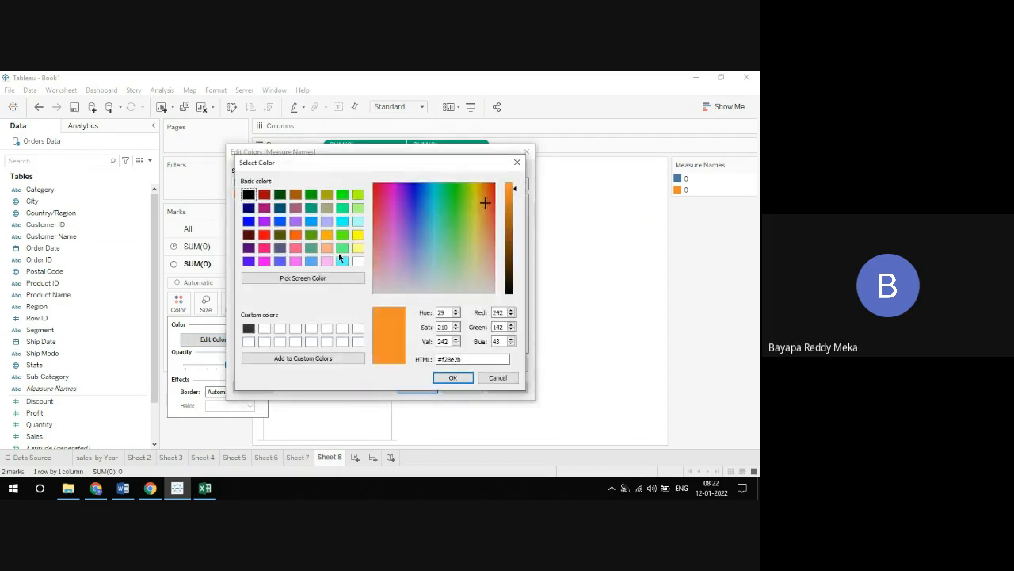
left_click(358, 262)
left_click(453, 378)
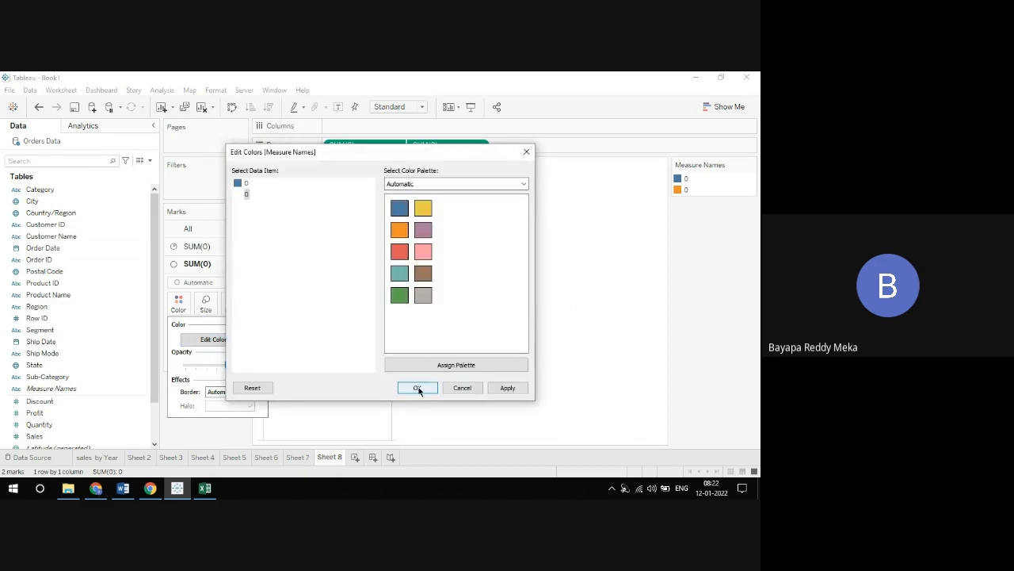
left_click(418, 387)
Set the first SUM(0) pie's angle by Sales and color its slices by Region
left_click(204, 246)
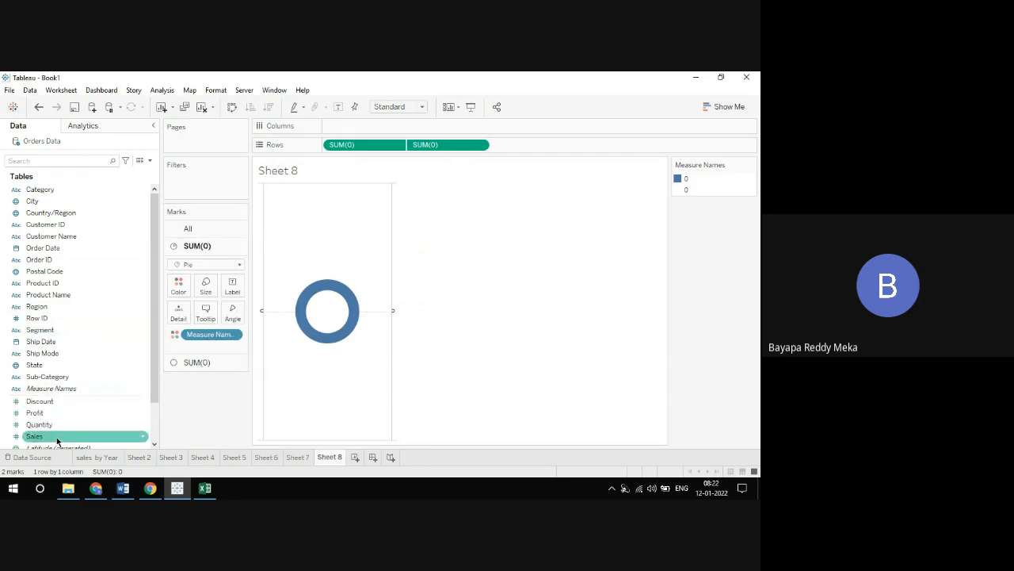
left_click_drag(56, 437, 233, 316)
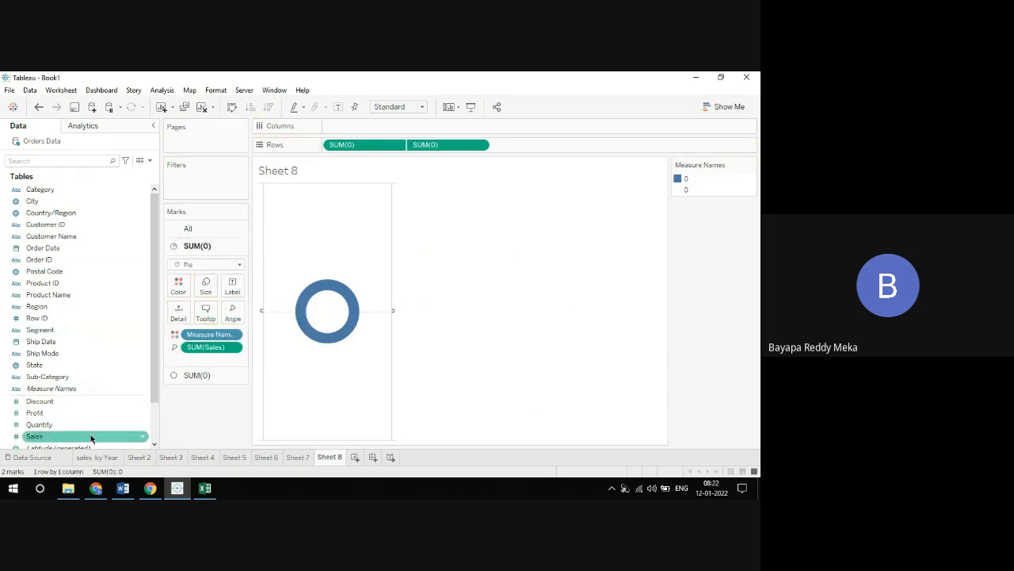
left_click_drag(36, 306, 178, 293)
Add Sales as the label of the second SUM(0) measure's inner circle
left_click(203, 375)
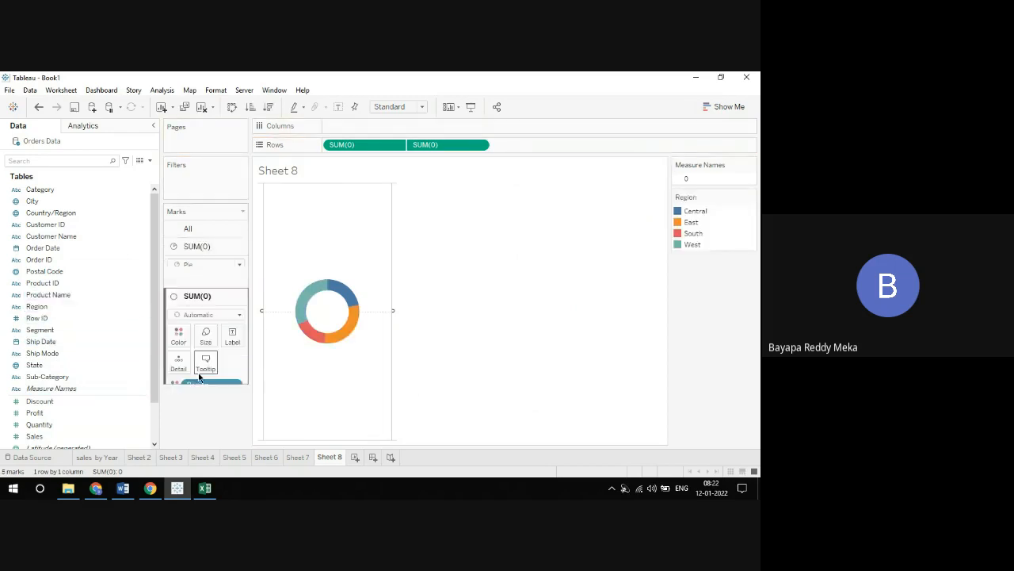
left_click(54, 437)
left_click_drag(53, 437, 235, 308)
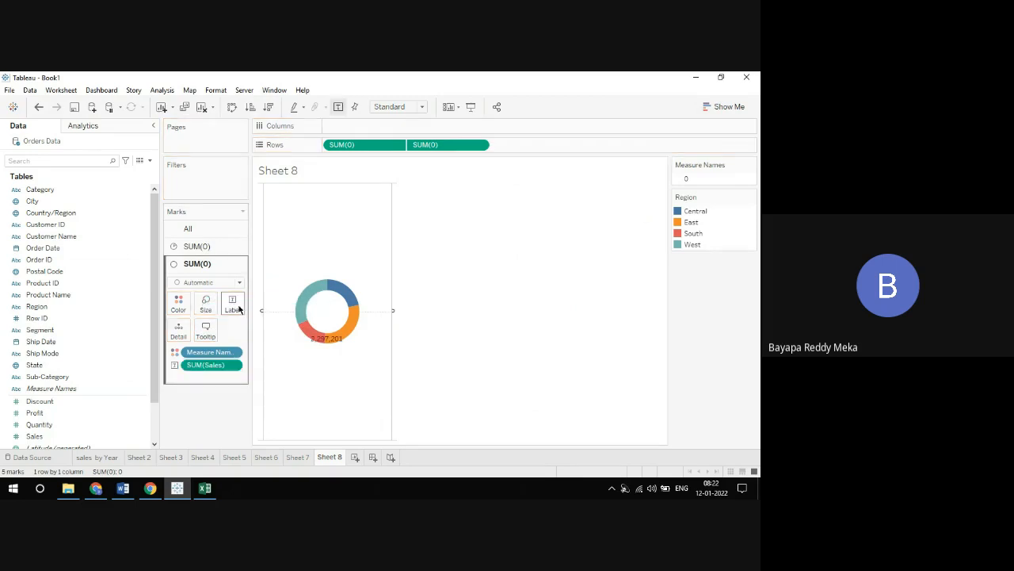
Align the inner circle's Sales label to center horizontally and middle vertically
left_click(238, 308)
left_click(331, 390)
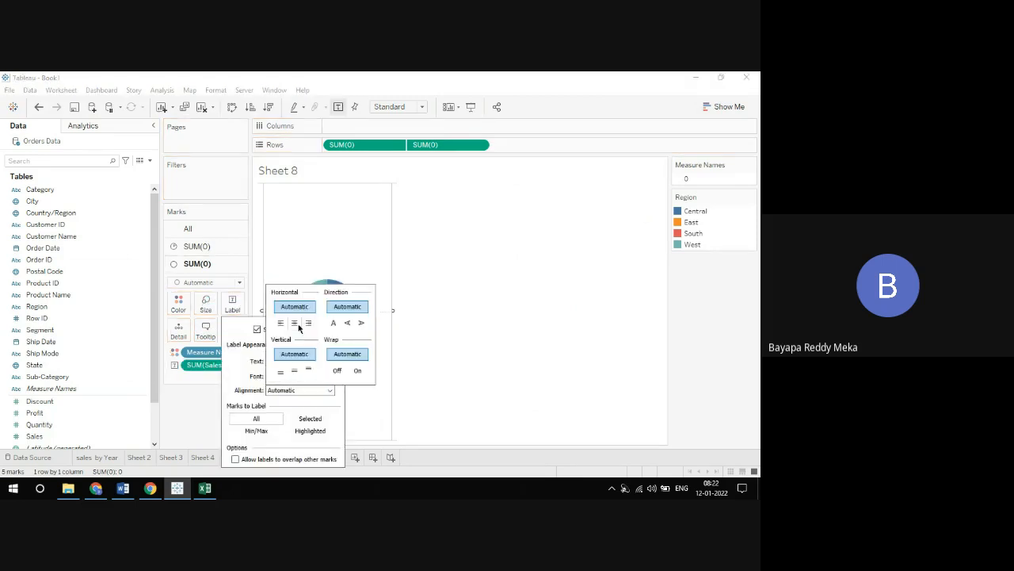
left_click(297, 324)
left_click(481, 329)
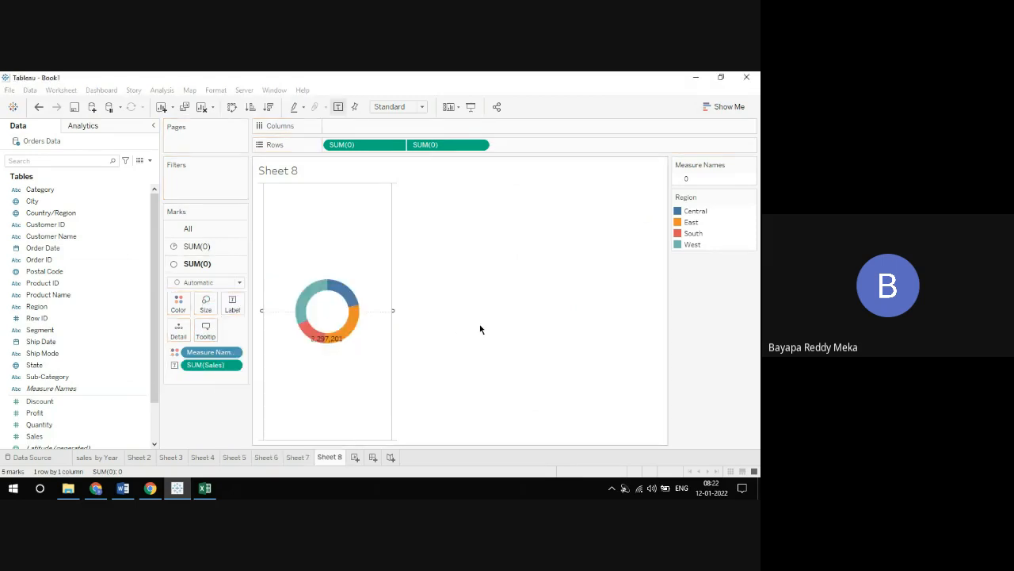
left_click(233, 304)
left_click(330, 390)
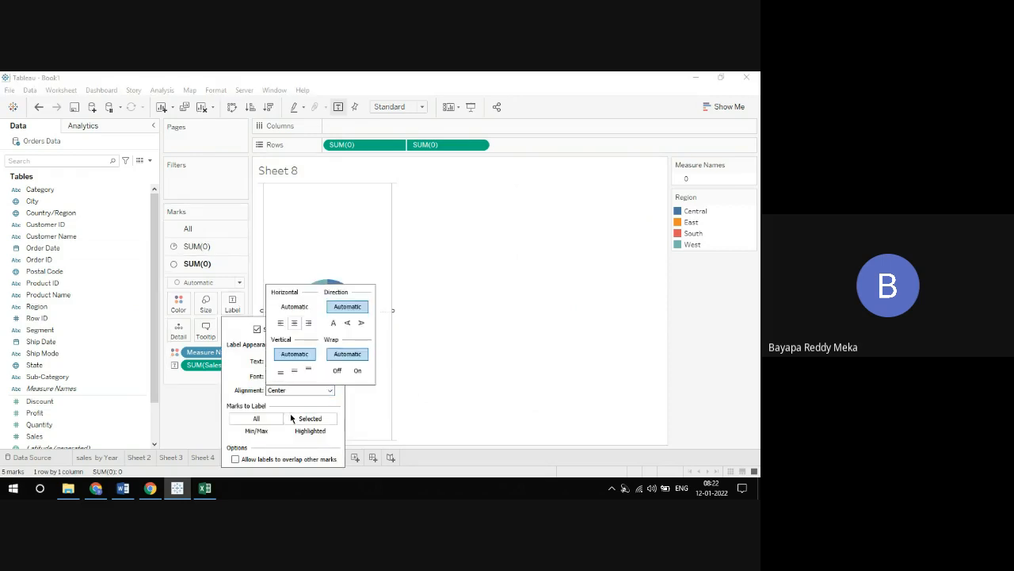
left_click(294, 370)
left_click(467, 364)
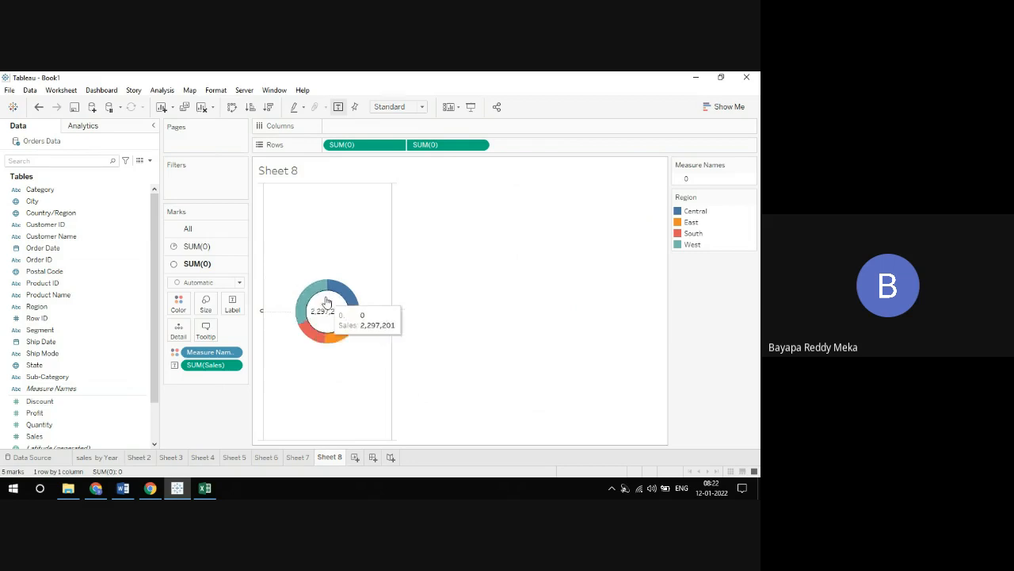
Label the slices of the first SUM(0) pie with Region and Sales
left_click(212, 251)
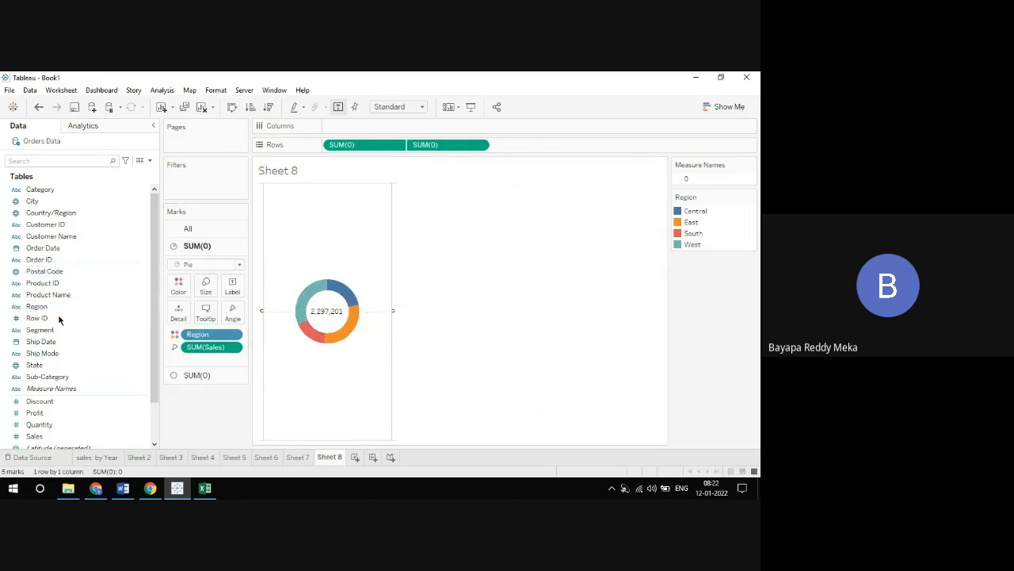
left_click_drag(38, 310, 232, 287)
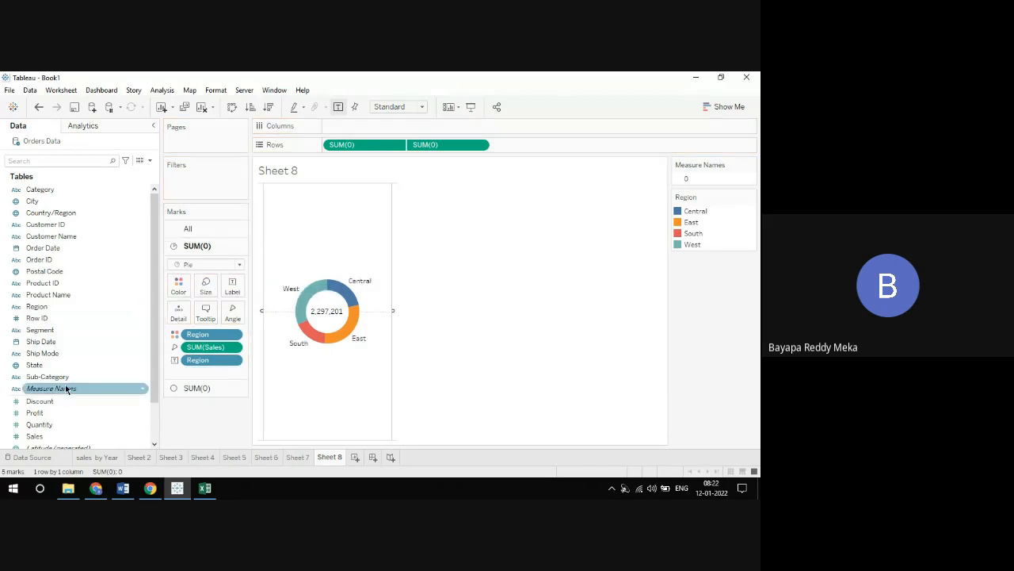
left_click_drag(43, 436, 232, 287)
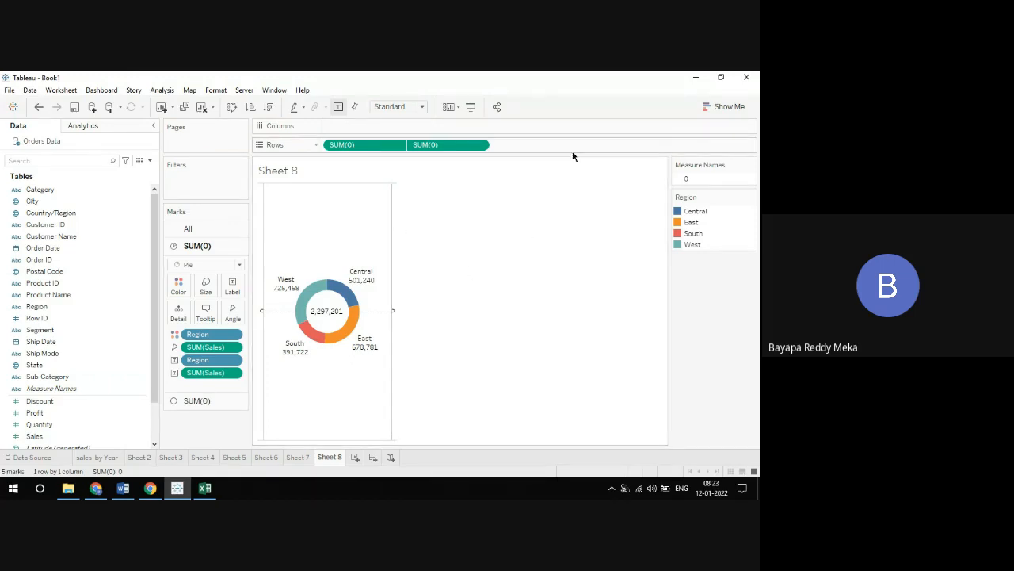
left_click(718, 103)
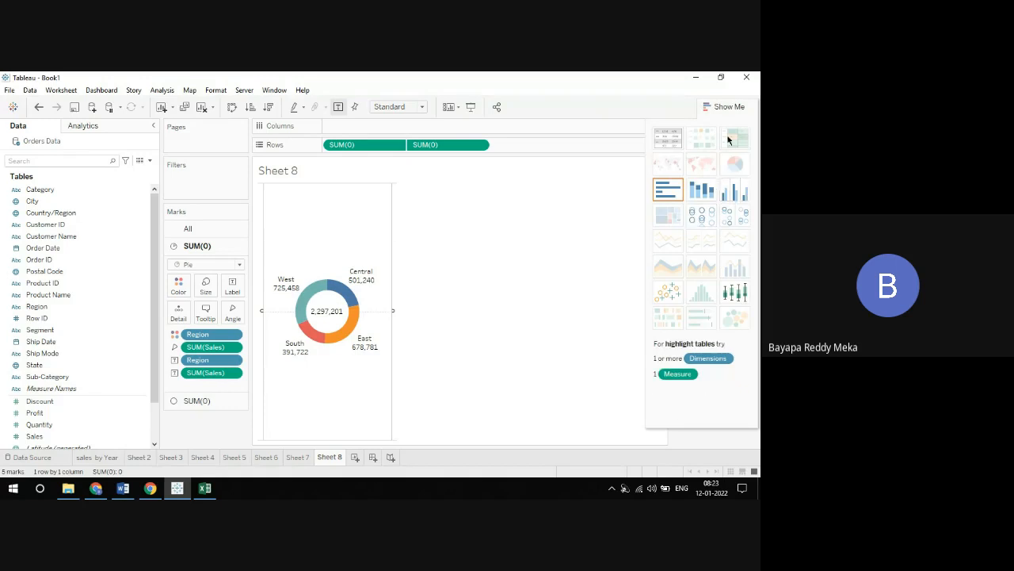
left_click(722, 107)
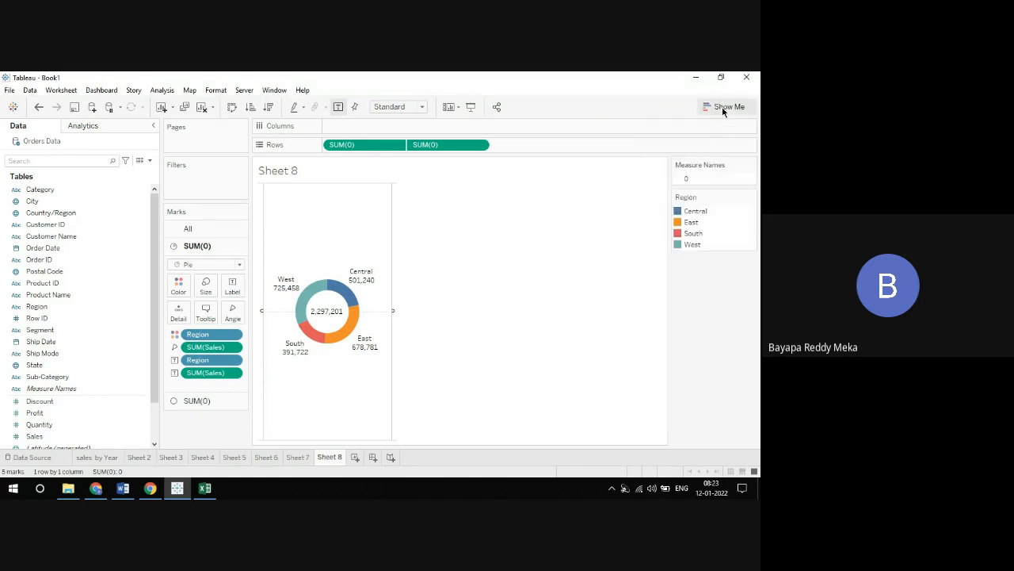
left_click(722, 107)
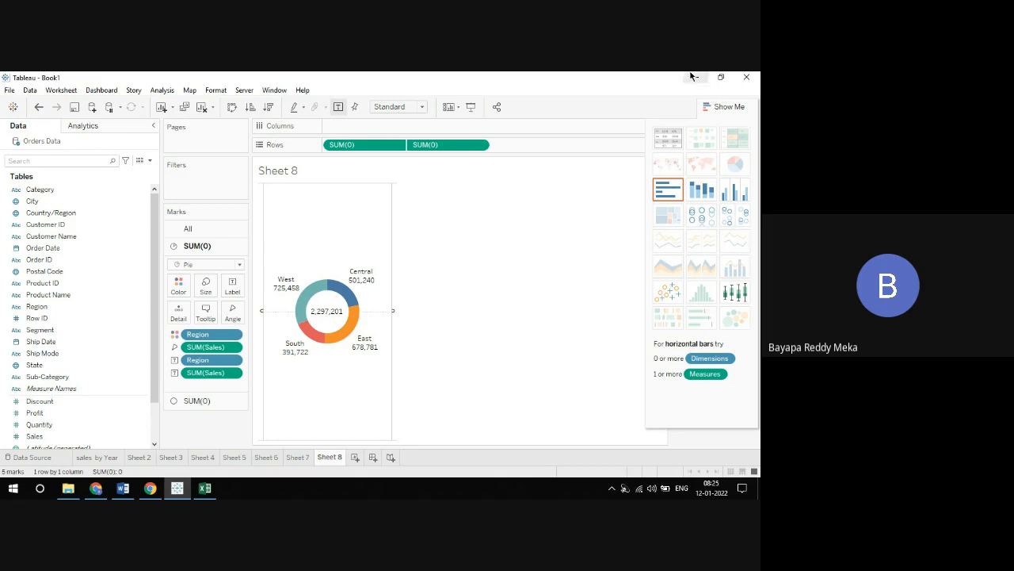
left_click(722, 107)
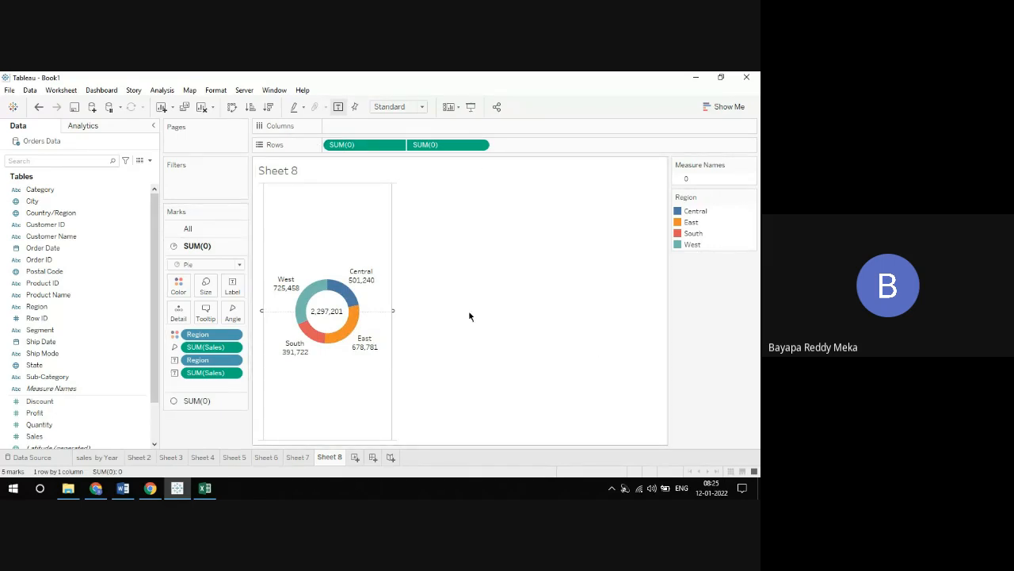
Create a new dashboard and preview the worksheets available for it
left_click(372, 457)
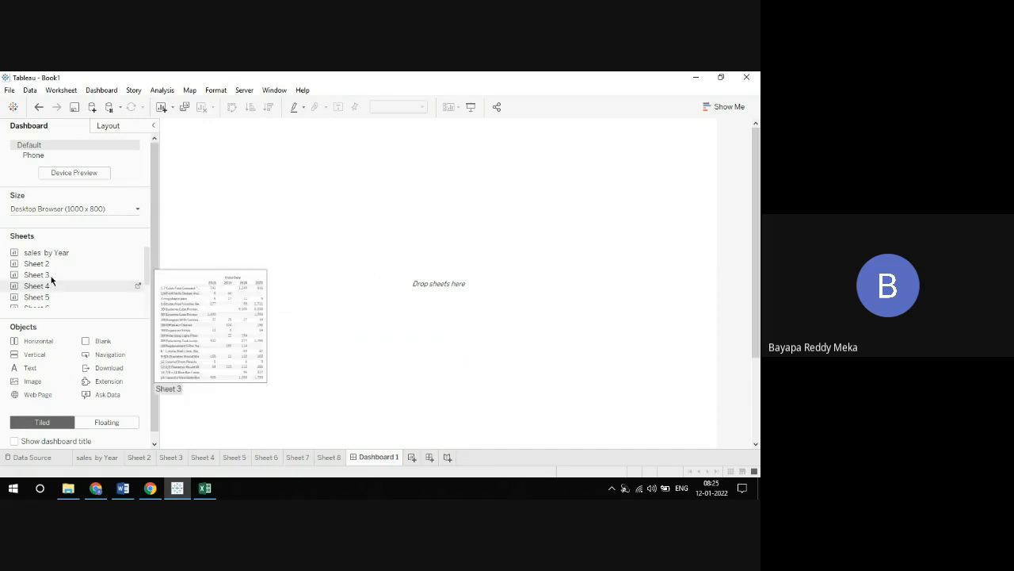
mouse_move(46, 267)
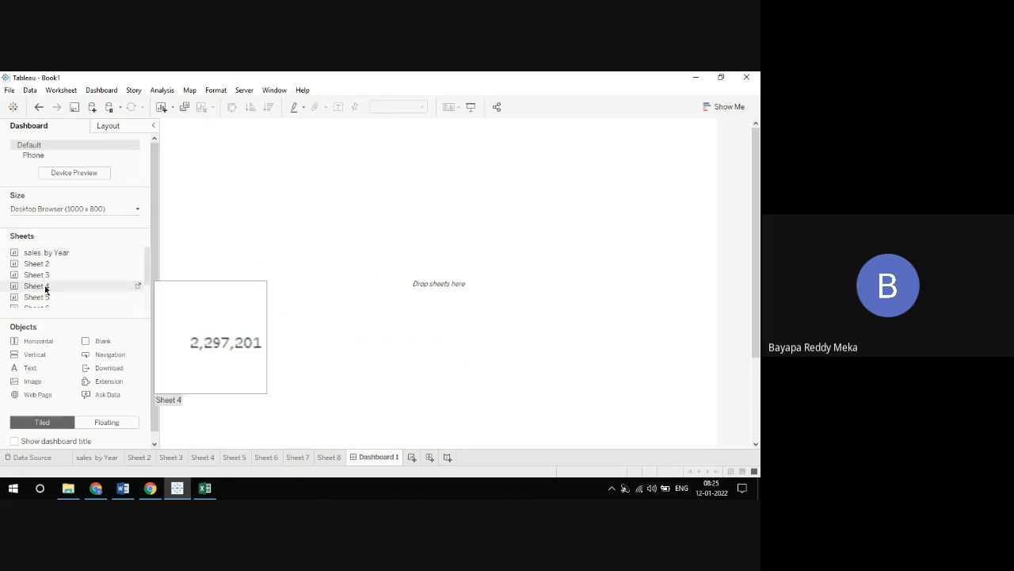
scroll(45, 287, "down", 2)
scroll(45, 289, "up", 3)
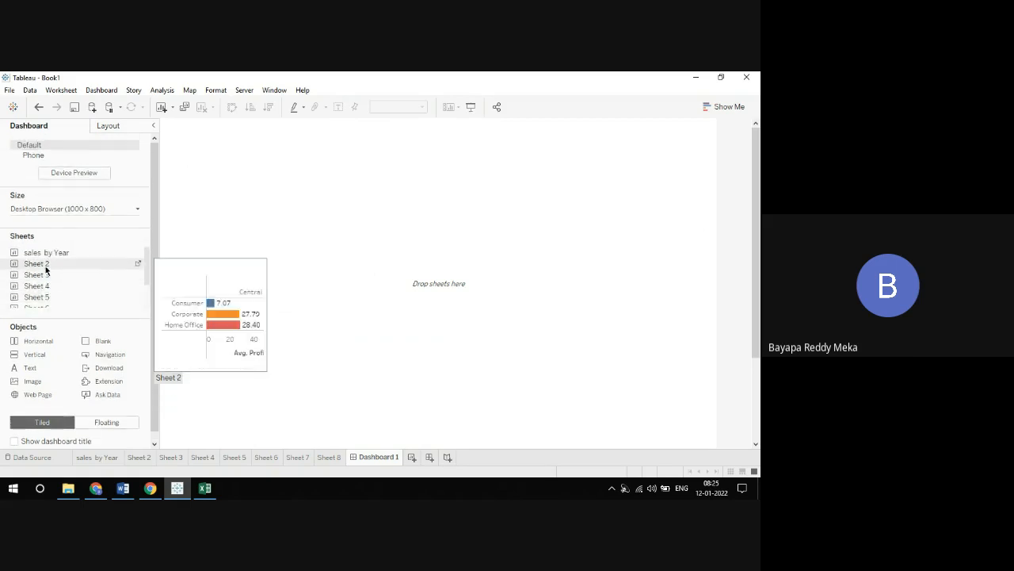
Rename Sheet 2, the average profit bar chart, as "sales by segment"
left_click(98, 459)
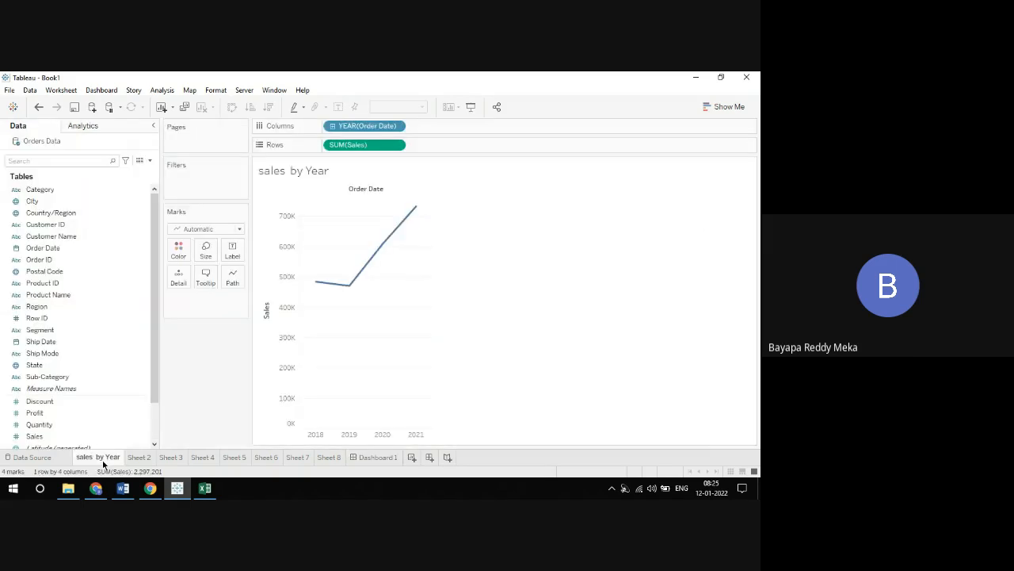
left_click(136, 457)
right_click(137, 456)
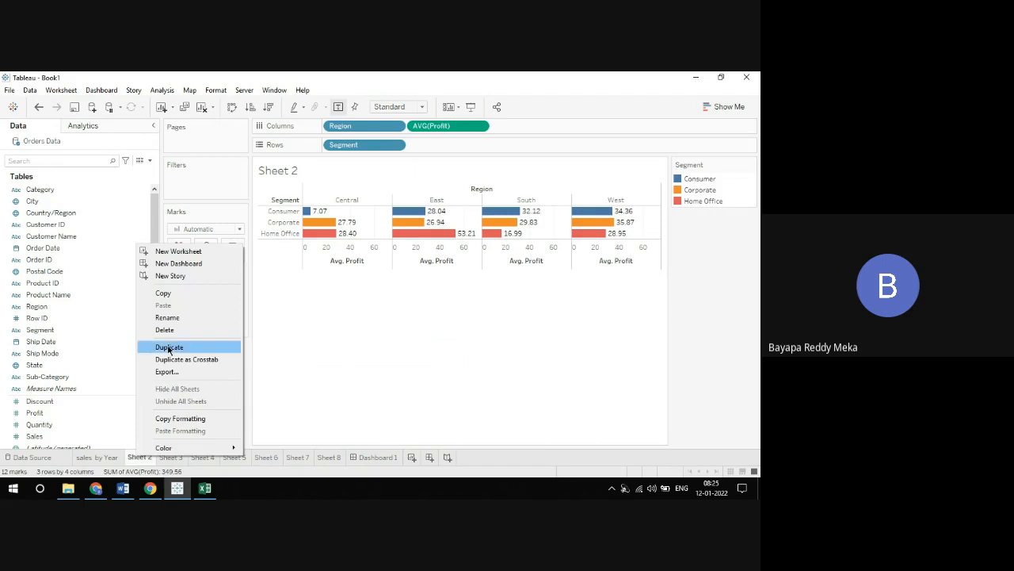
left_click(170, 318)
type("sa")
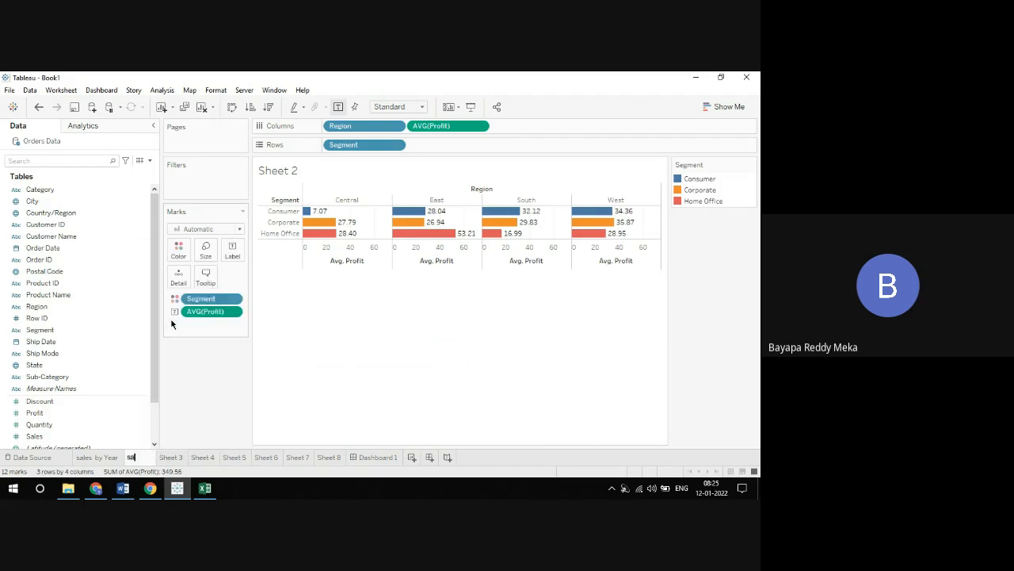
type("les by segment")
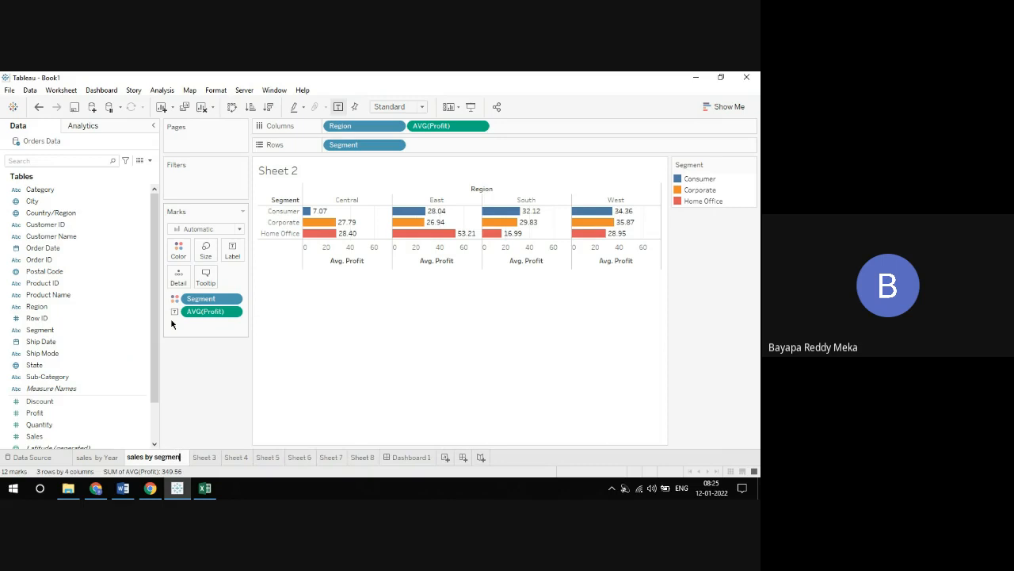
key("Return")
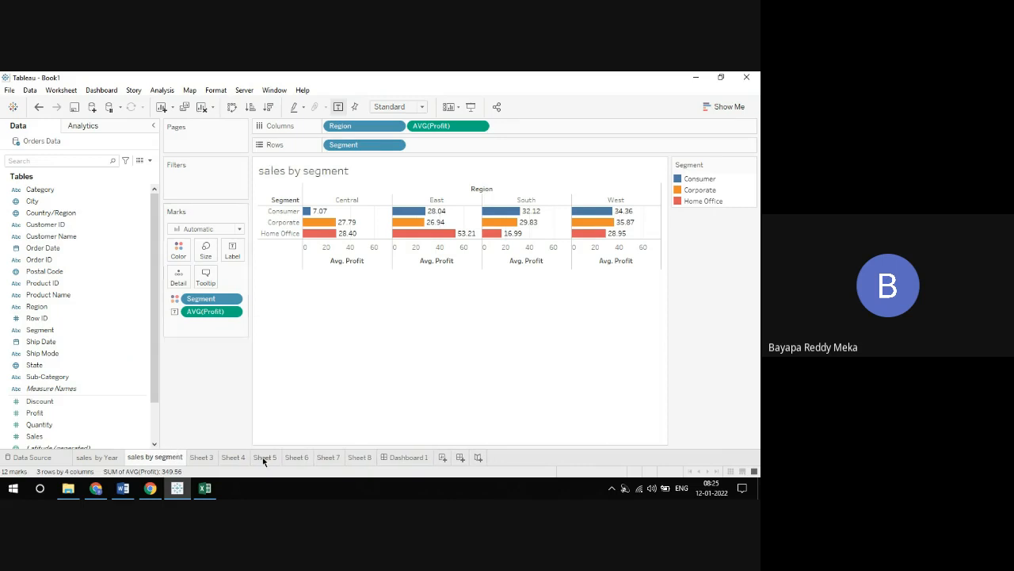
Rename Sheet 3, the product table by year, as "sales by product"
left_click(199, 458)
right_click(199, 458)
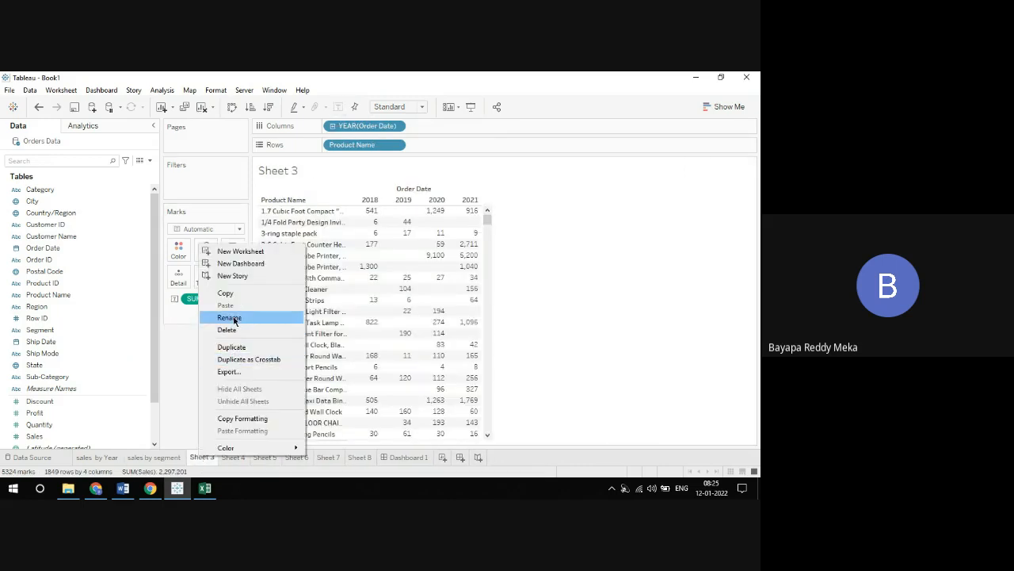
left_click(234, 319)
type("sales by or")
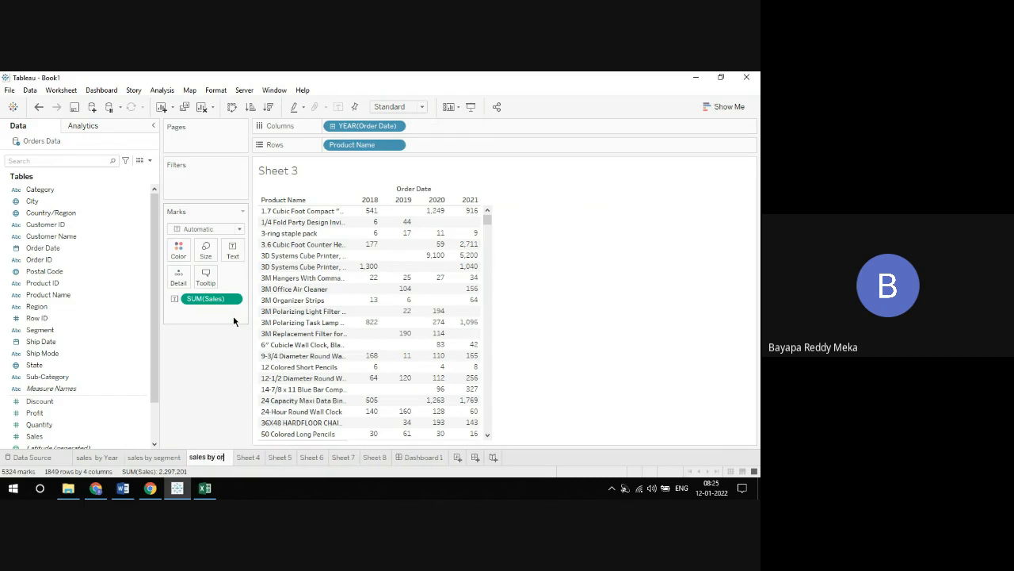
key("BackSpace")
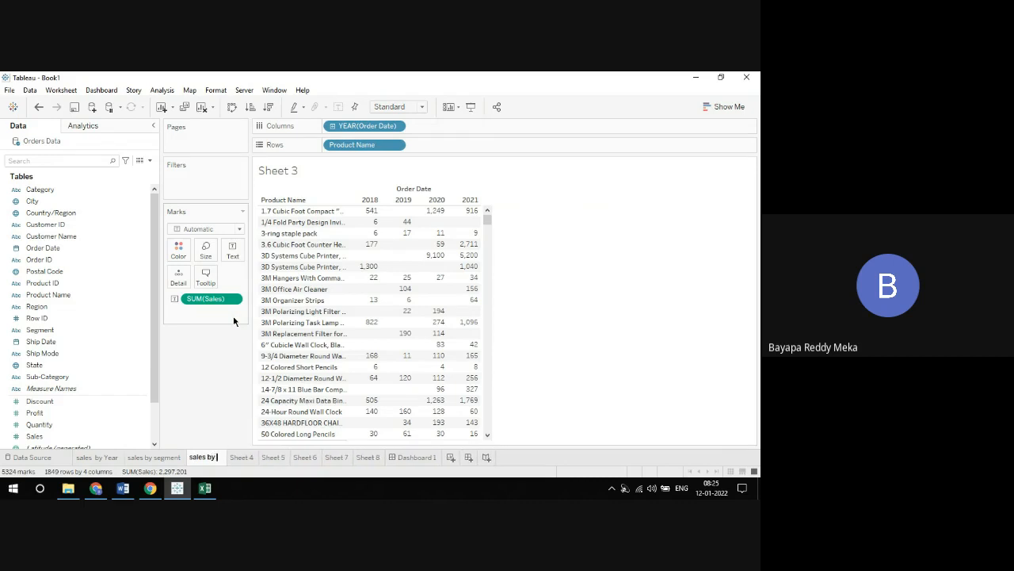
type("product")
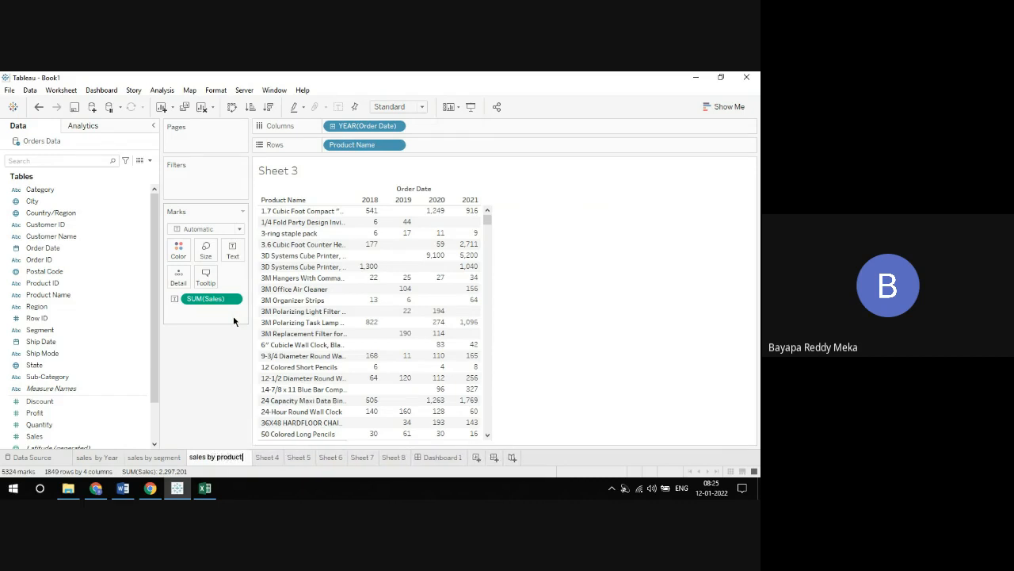
key("Return")
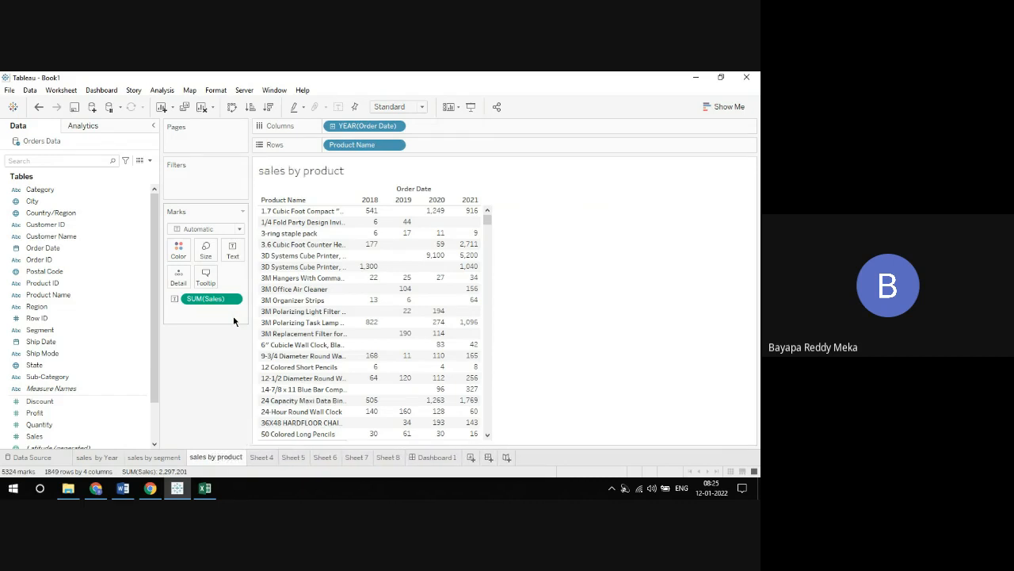
Look through the remaining worksheets and rename Sheet 8 as "donut chart"
left_click(260, 460)
left_click(290, 457)
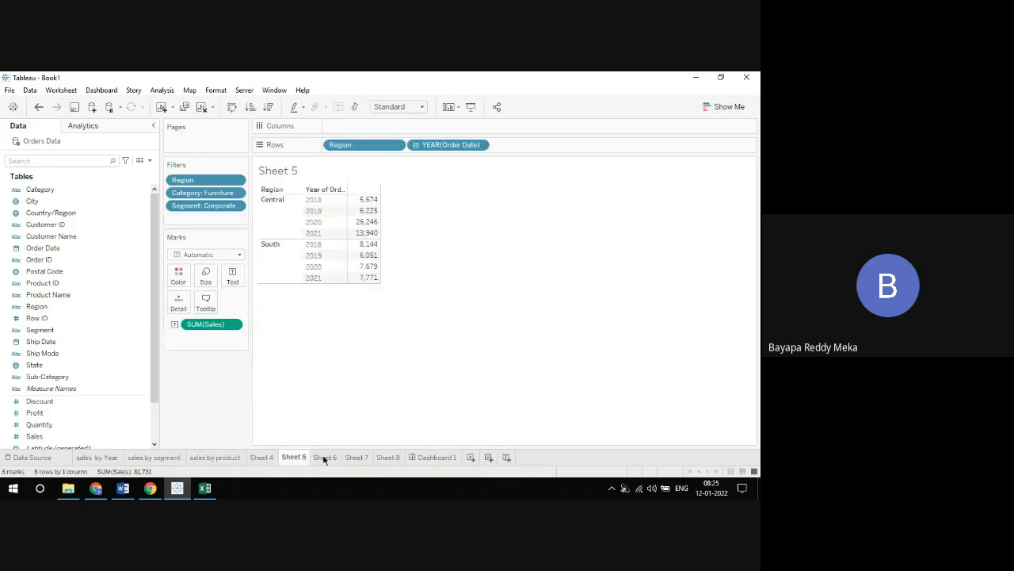
left_click(323, 460)
left_click(357, 457)
left_click(388, 457)
left_click(434, 457)
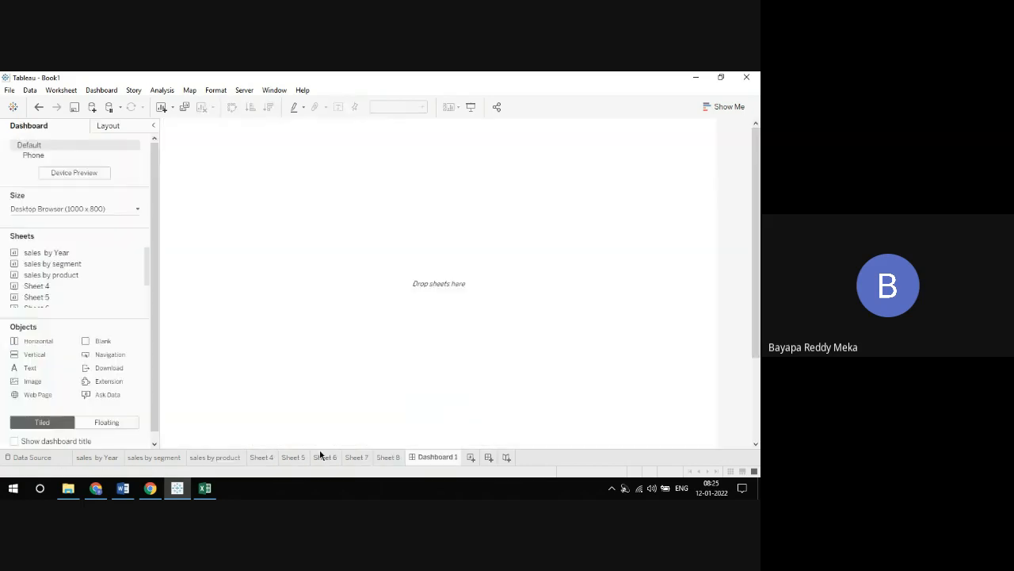
left_click(387, 457)
right_click(387, 457)
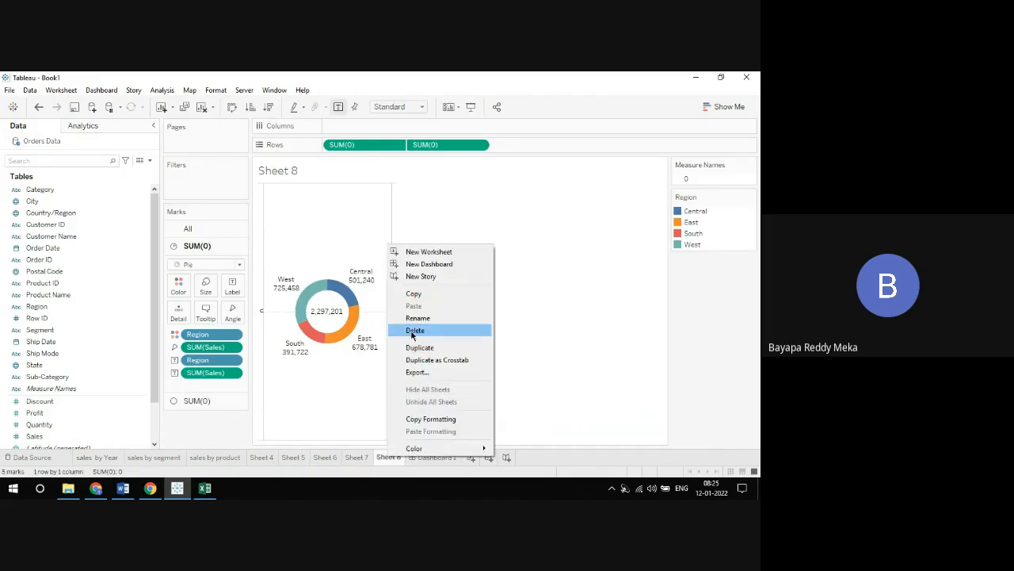
left_click(413, 320)
type("donut")
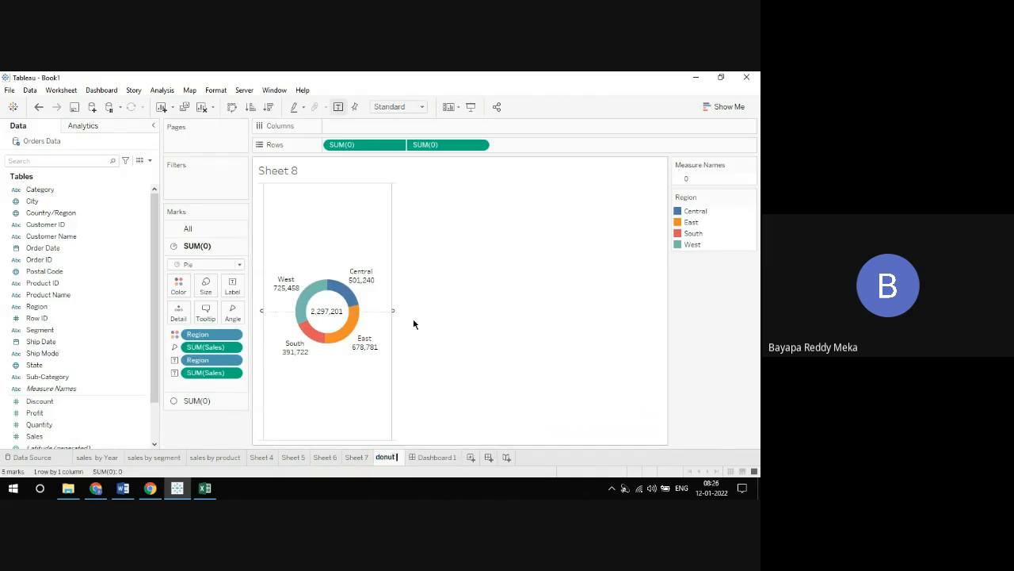
type(" chart")
key("Return")
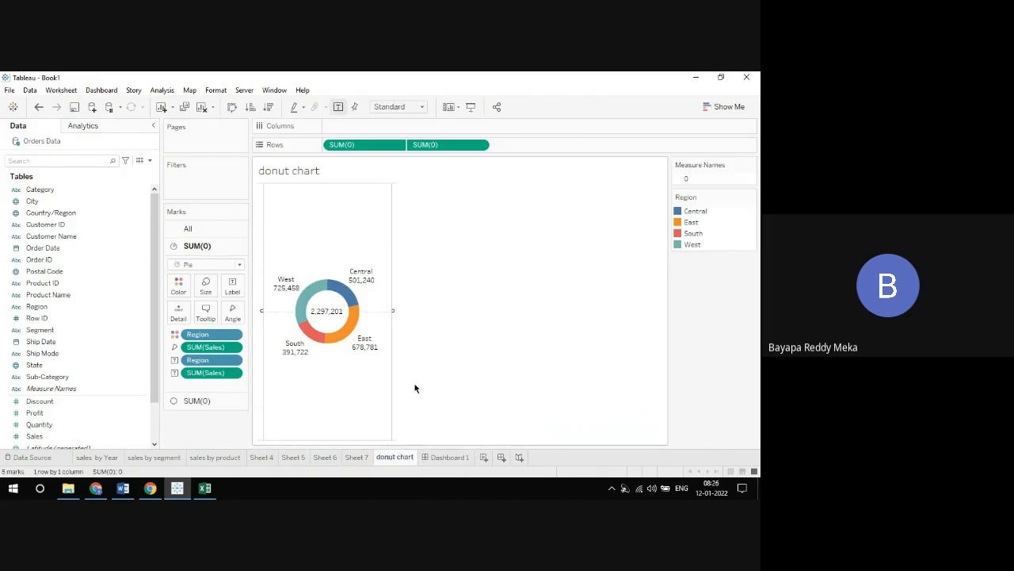
Place the sales by Year sheet on Dashboard 1 with sales by segment to its right
left_click(450, 457)
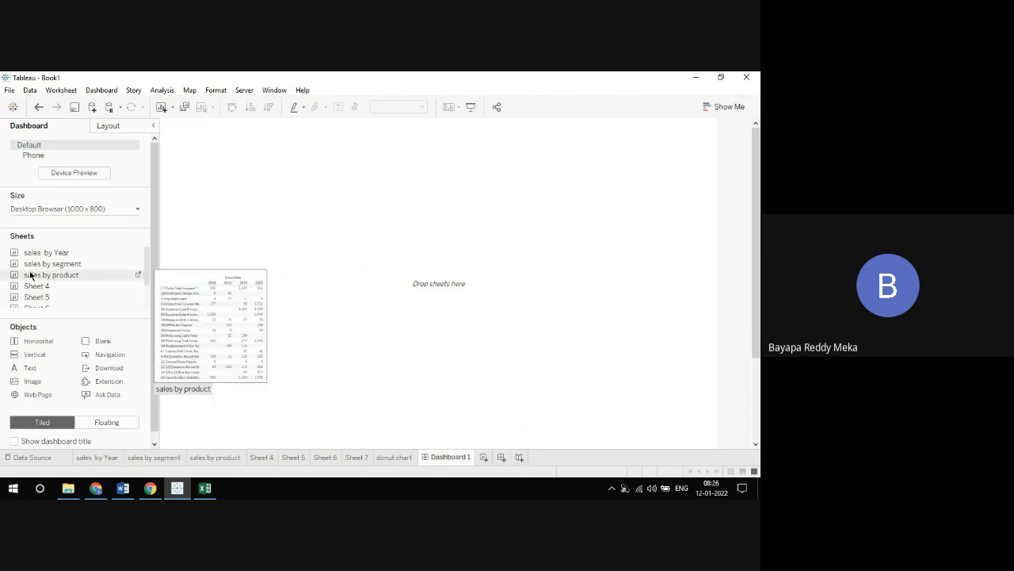
left_click_drag(57, 258, 210, 210)
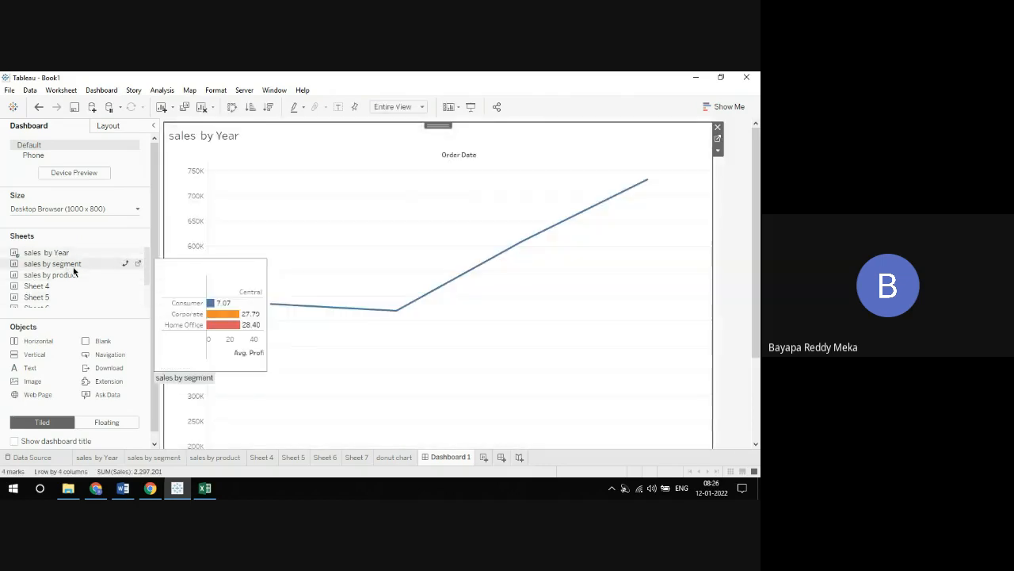
left_click_drag(69, 264, 606, 279)
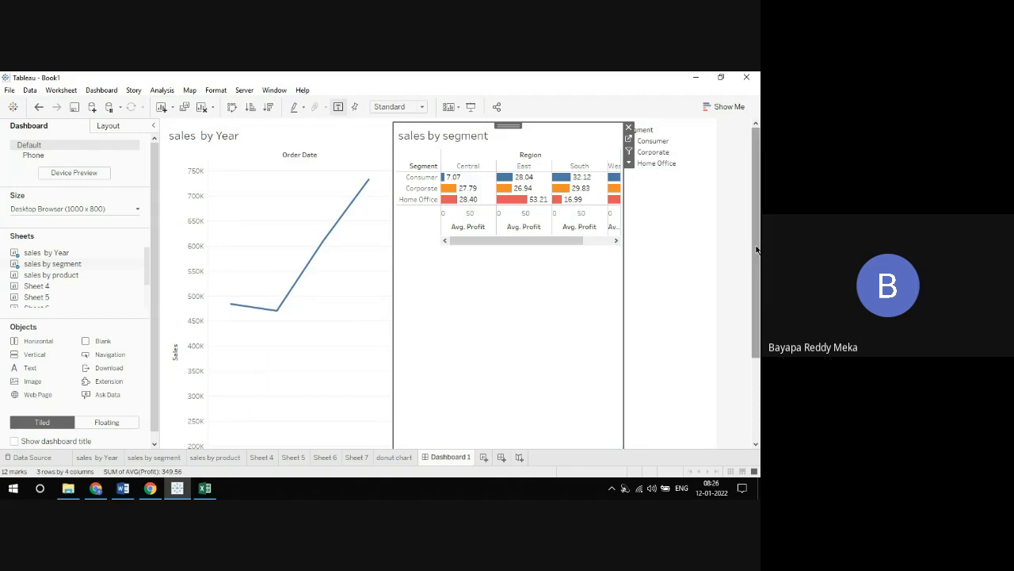
Add sales by product below the sales by Year chart and donut chart below sales by segment on the dashboard
scroll(753, 247, "down", 3)
left_click_drag(67, 279, 308, 361)
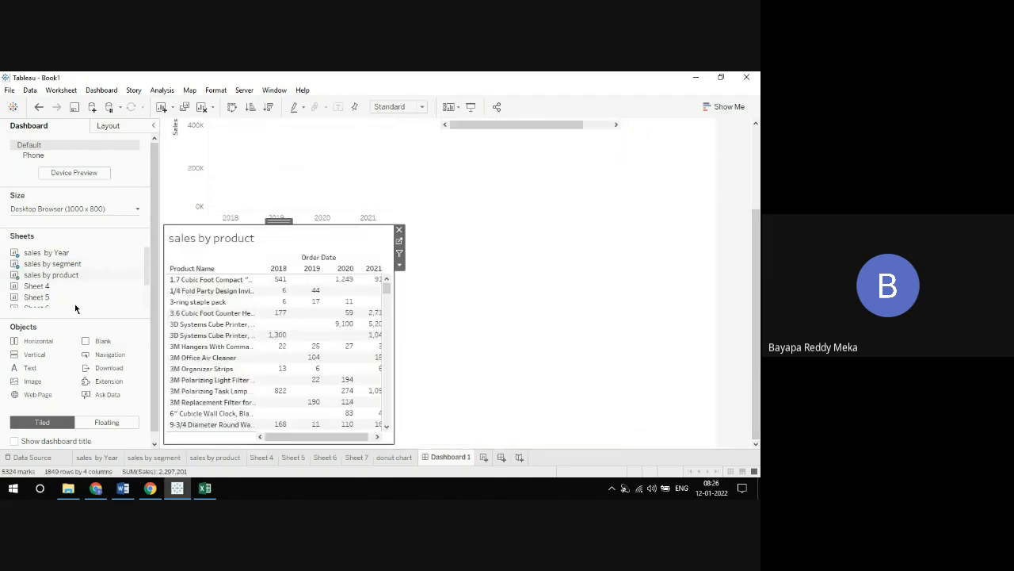
scroll(68, 283, "down", 3)
left_click_drag(41, 292, 524, 318)
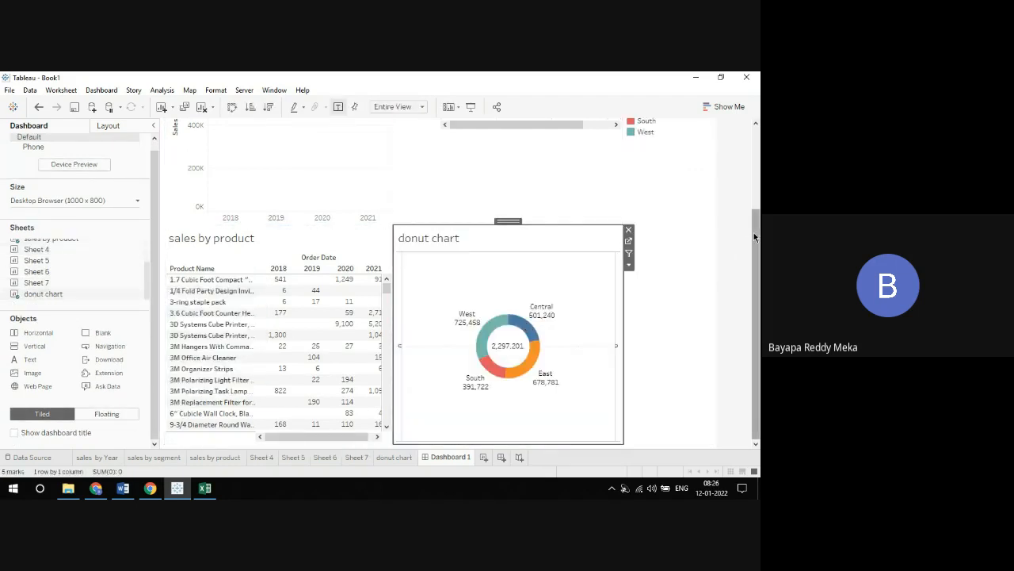
scroll(754, 232, "up", 3)
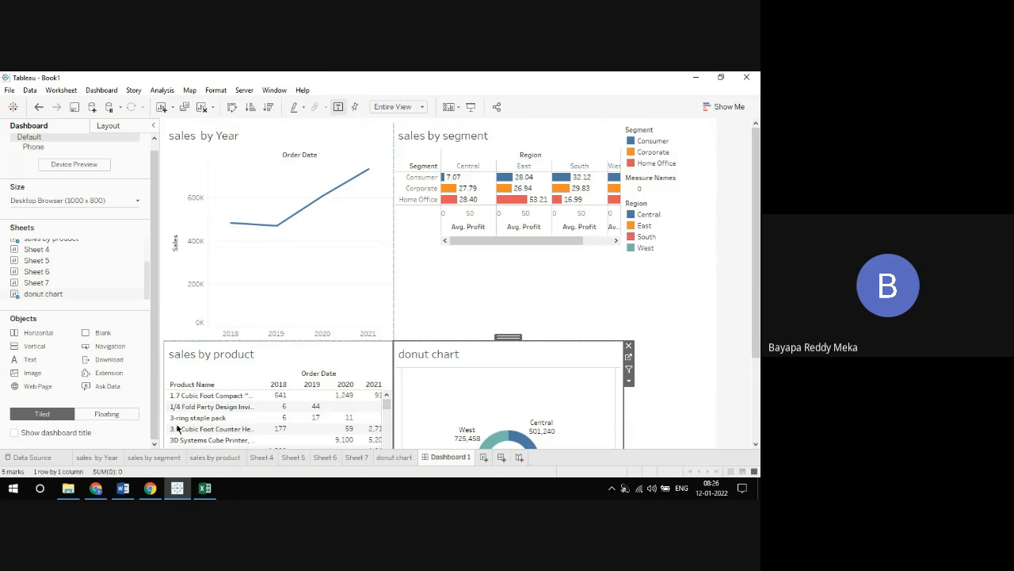
Review the four source worksheets and preview the whole of Dashboard 1 in presentation mode
left_click(95, 457)
left_click(146, 458)
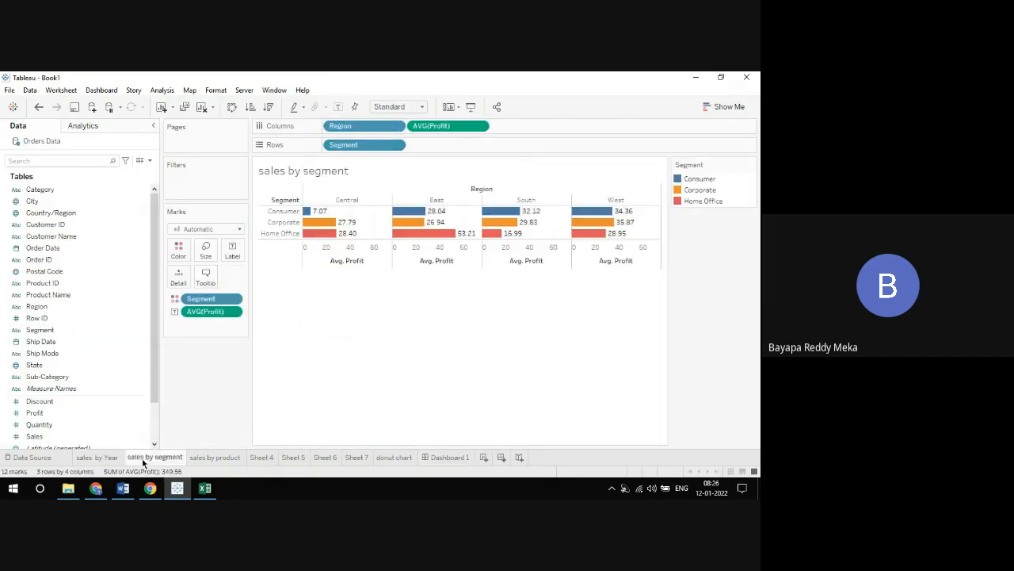
left_click(213, 458)
left_click(393, 457)
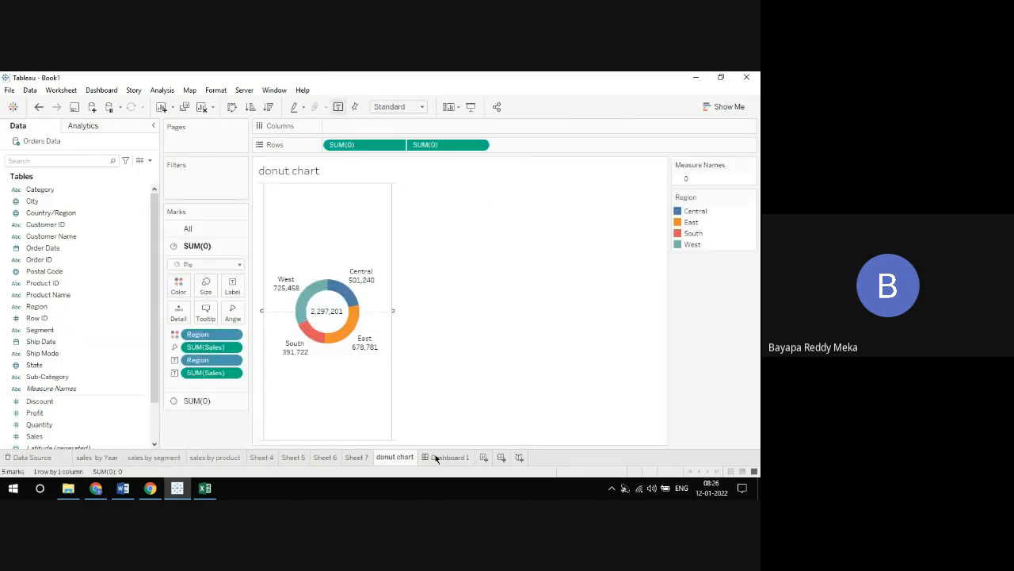
left_click(444, 457)
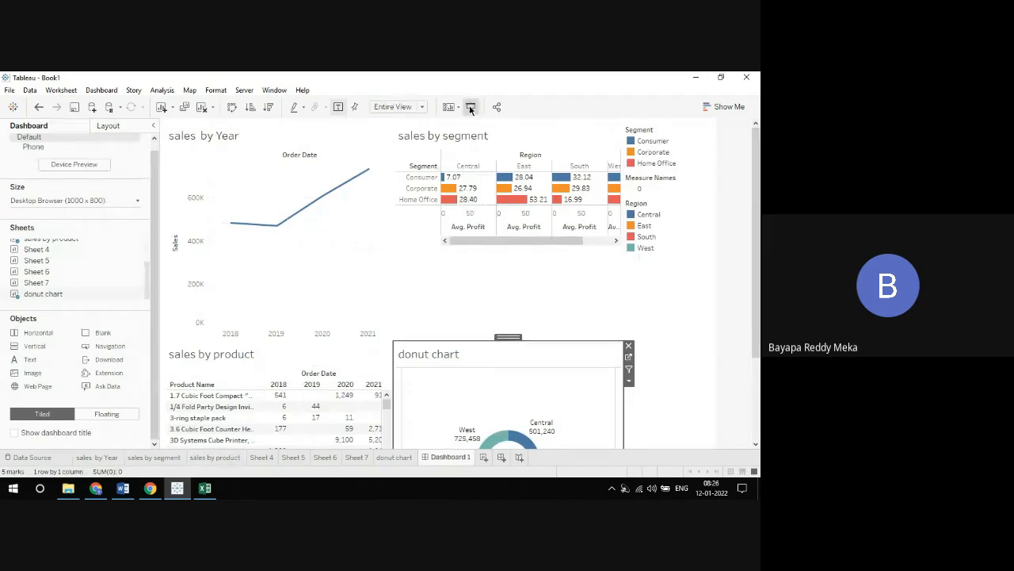
left_click(470, 107)
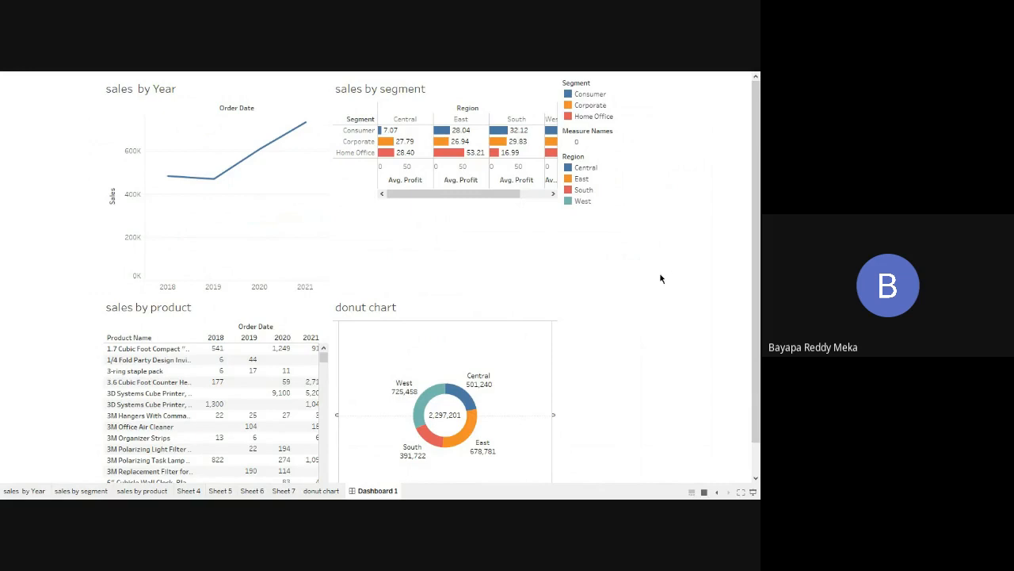
left_click_drag(753, 274, 751, 331)
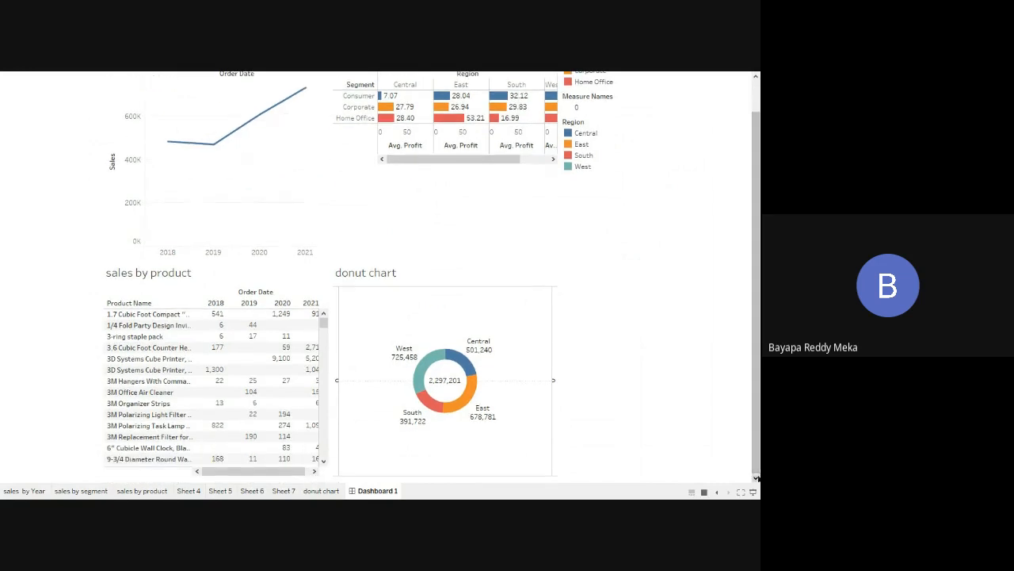
left_click(752, 492)
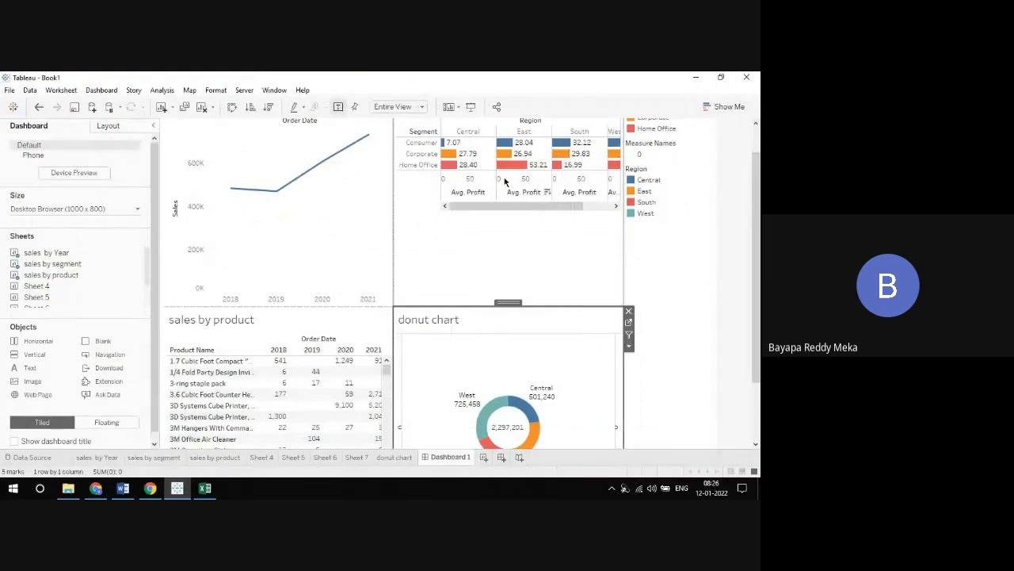
Set the sales by segment chart on the dashboard to fit Entire View and check the dashboard layout
left_click(421, 106)
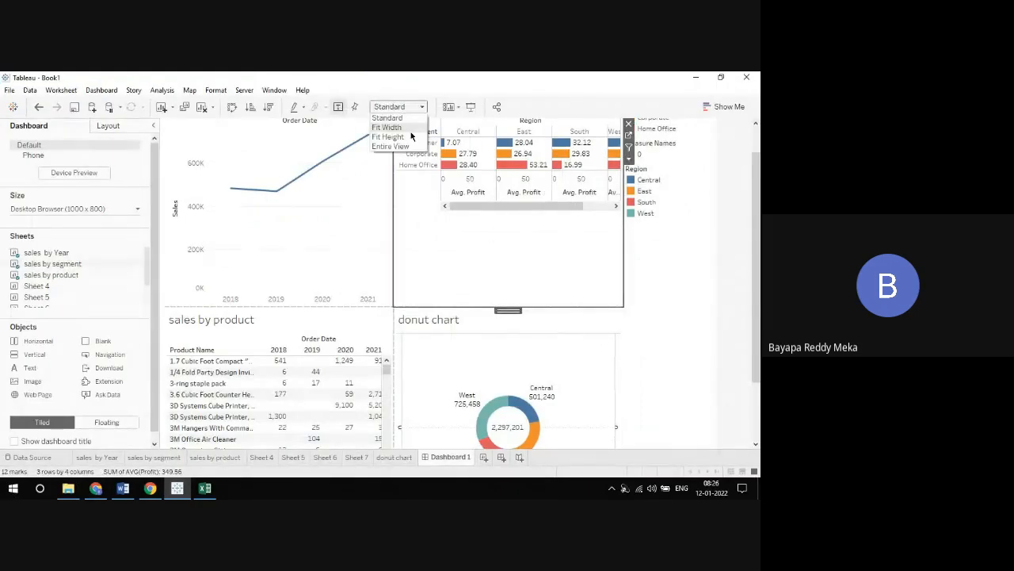
left_click(392, 147)
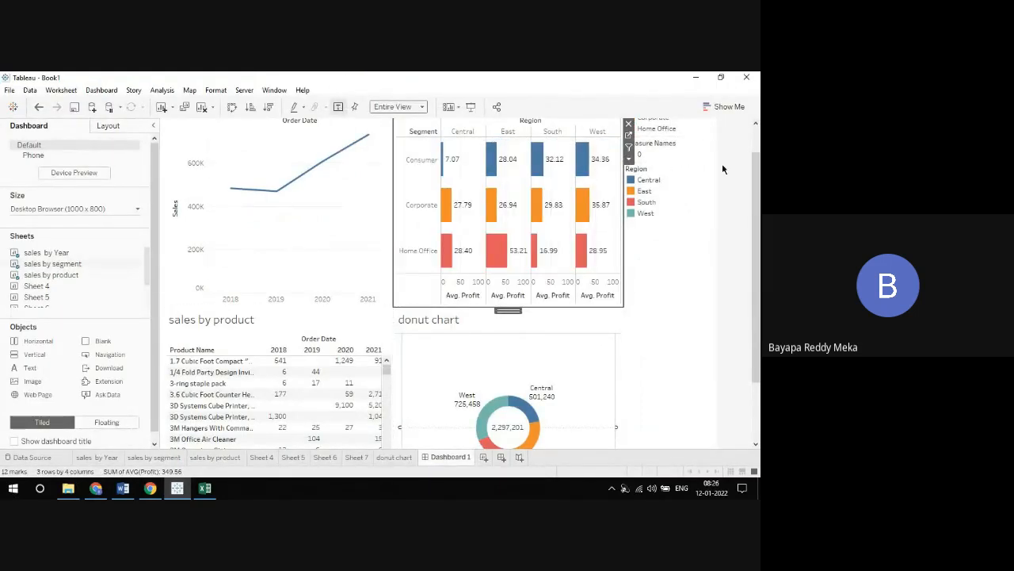
left_click_drag(755, 175, 745, 133)
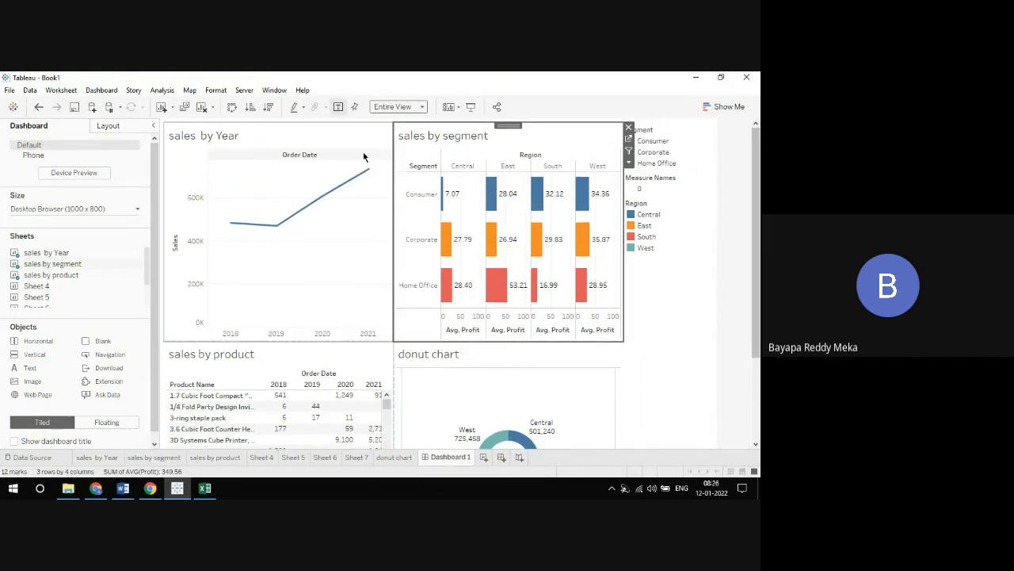
left_click_drag(759, 264, 757, 347)
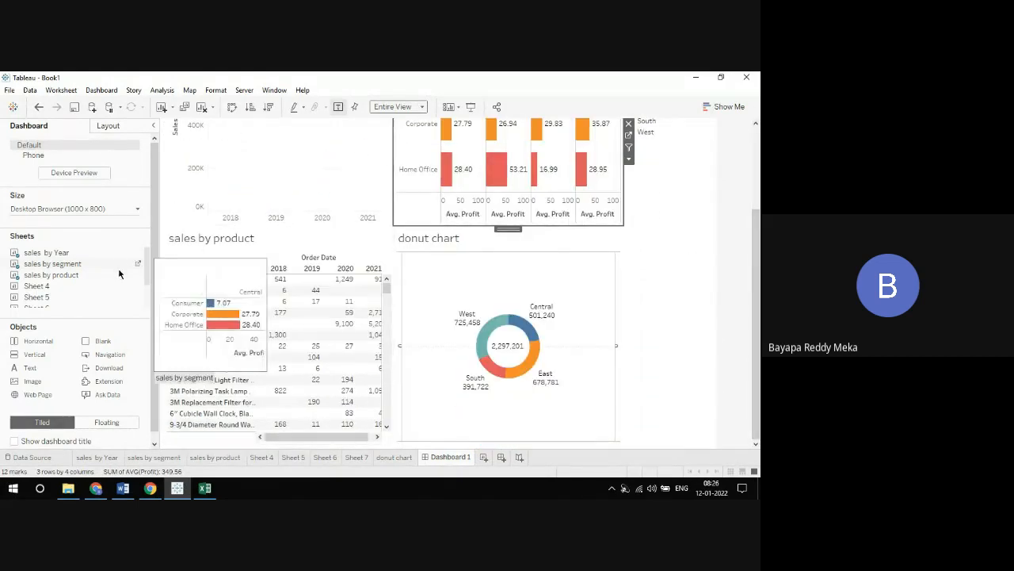
mouse_move(118, 296)
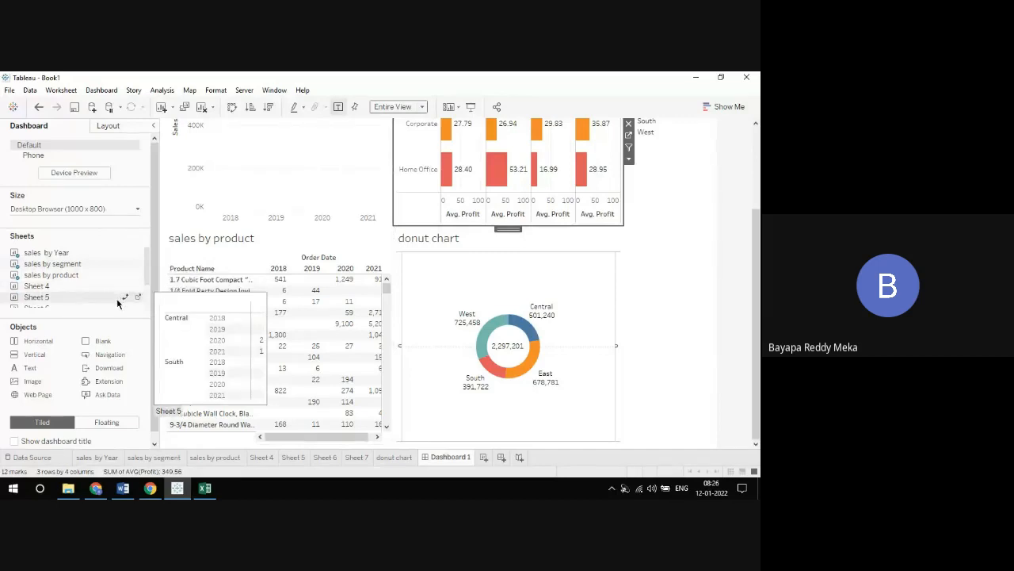
Preview Dashboard 1 in presentation mode with the donut chart selected, and look at the donut chart worksheet
left_click(584, 244)
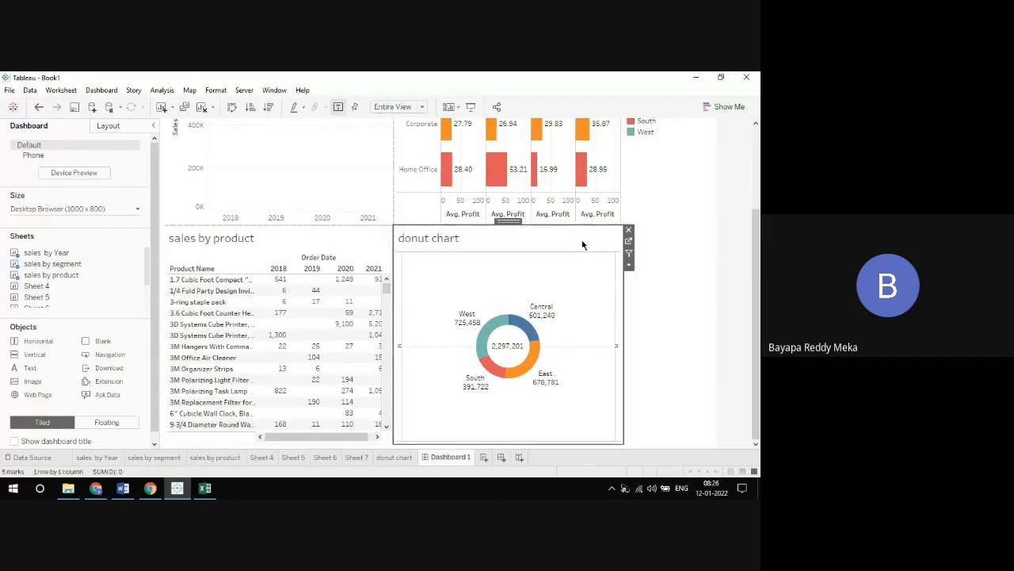
left_click_drag(756, 234, 736, 78)
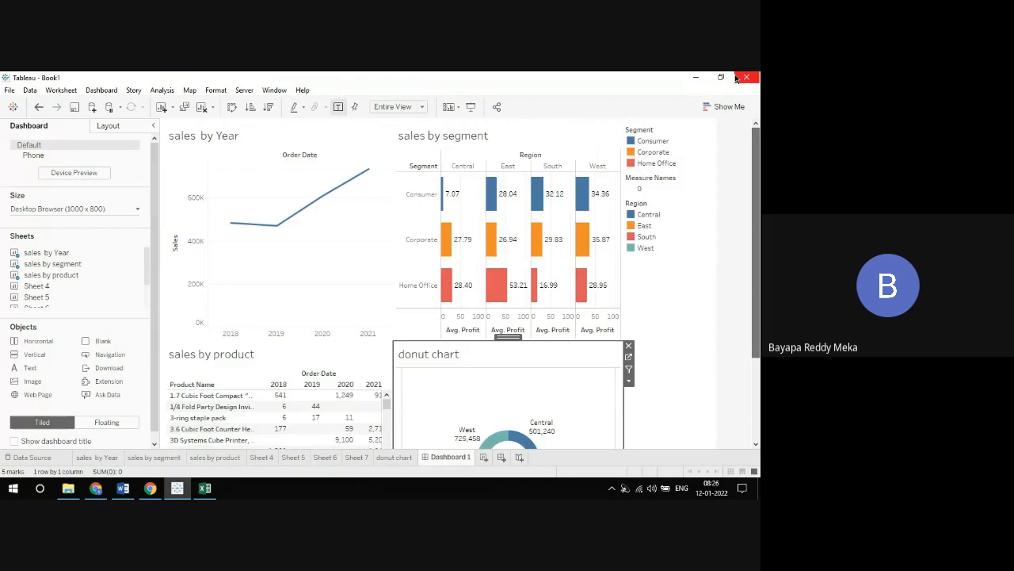
left_click(471, 106)
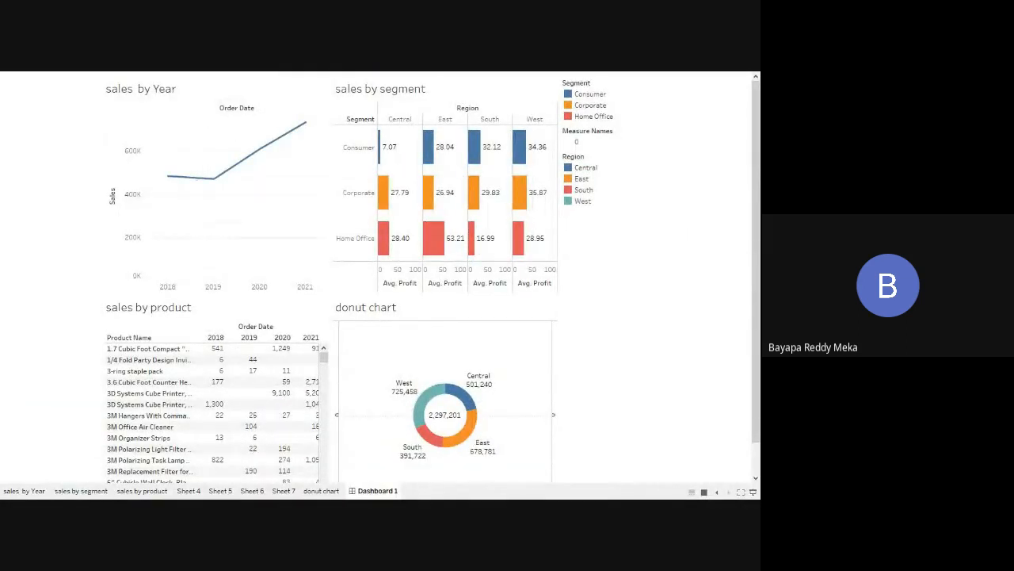
left_click(753, 491)
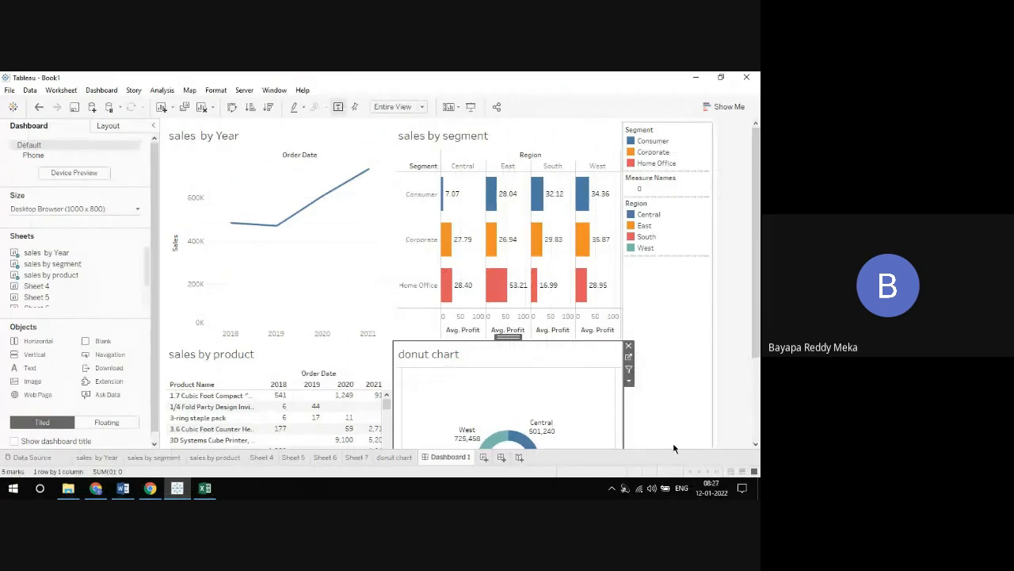
left_click(394, 458)
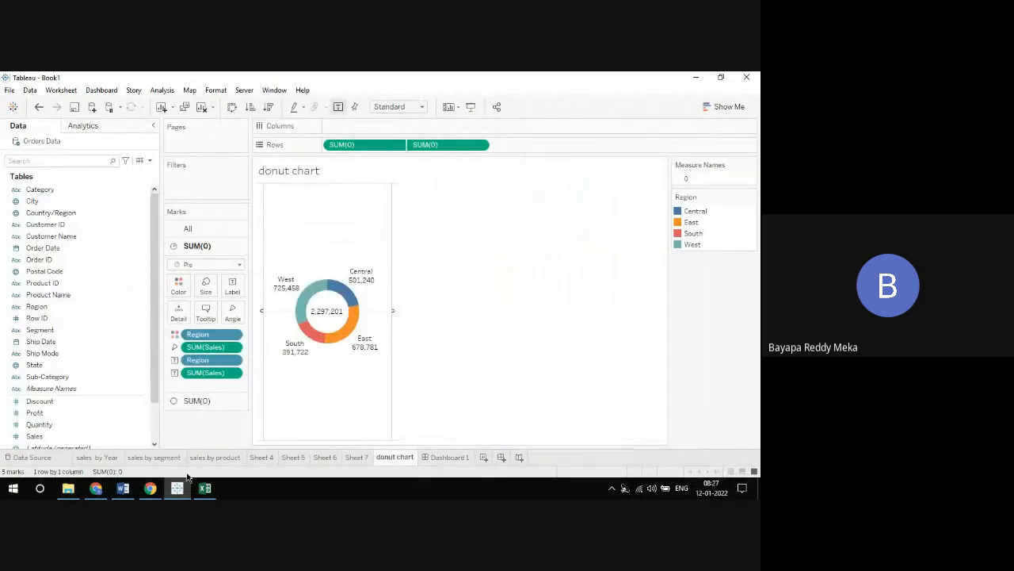
Switch to the Google Meet call in Chrome, admit the waiting participant, and return to Dashboard 1 in Tableau
left_click(95, 487)
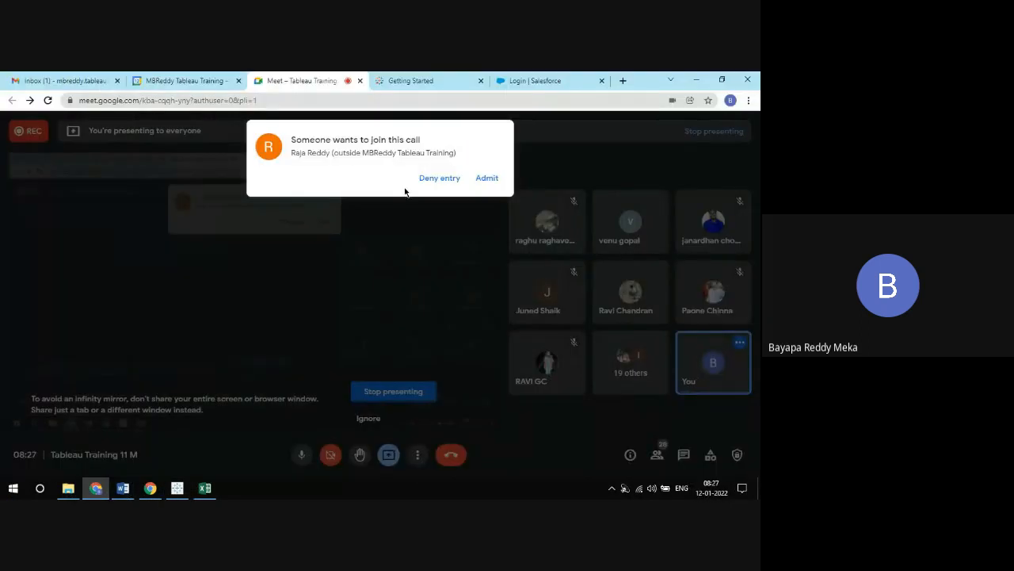
left_click(479, 181)
left_click(179, 488)
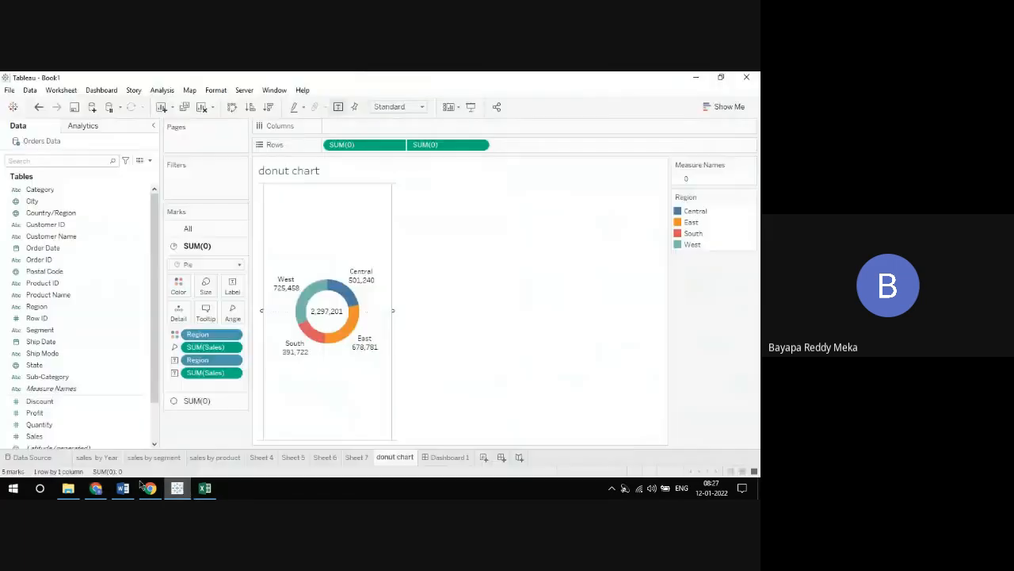
left_click(435, 456)
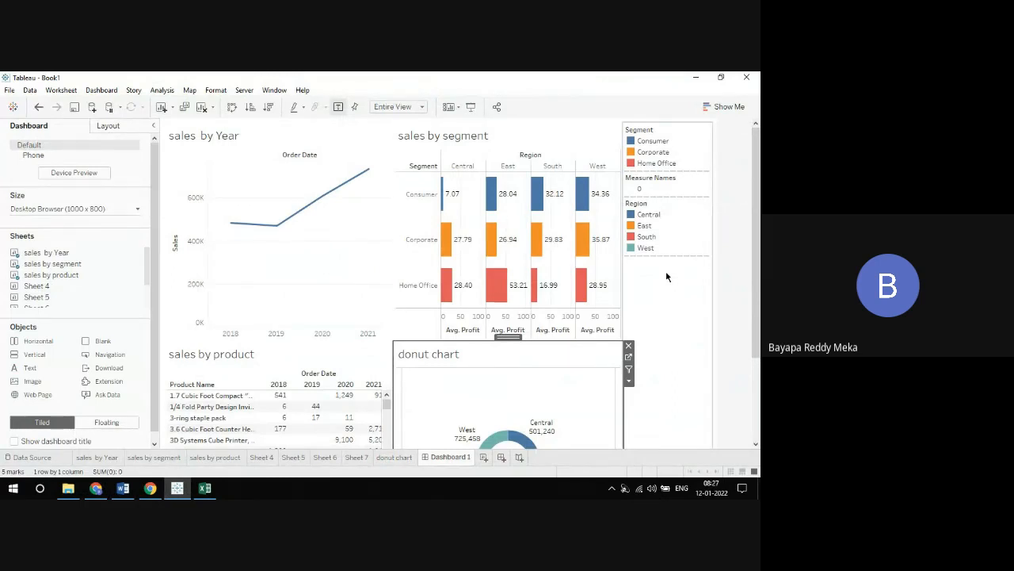
Add a text object across the top of Dashboard 1 reading "Sales Analysis Dashboard"
mouse_move(33, 369)
left_mouse_down()
mouse_move(332, 123)
mouse_move(370, 131)
left_mouse_up()
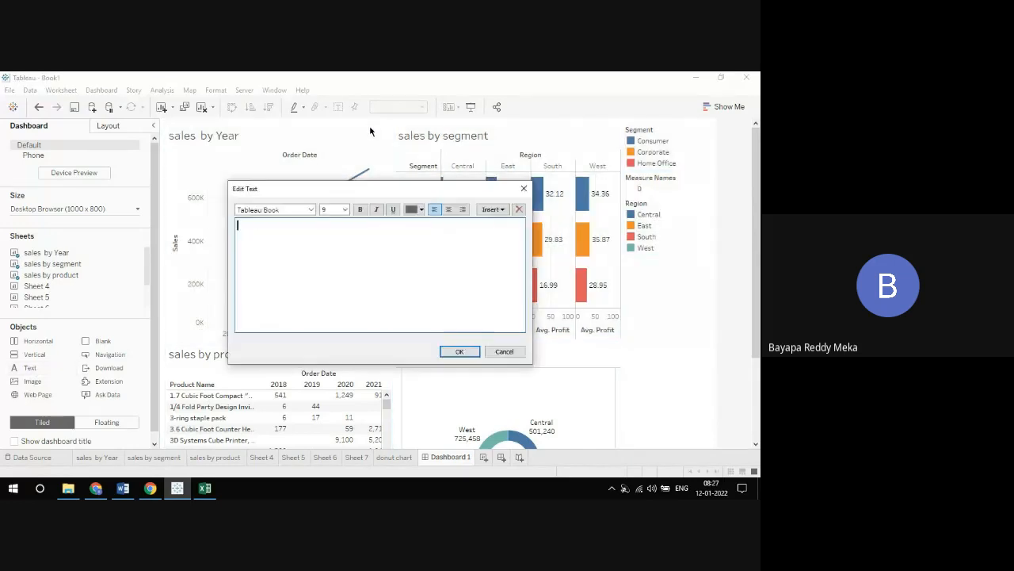
type("Sales Ana")
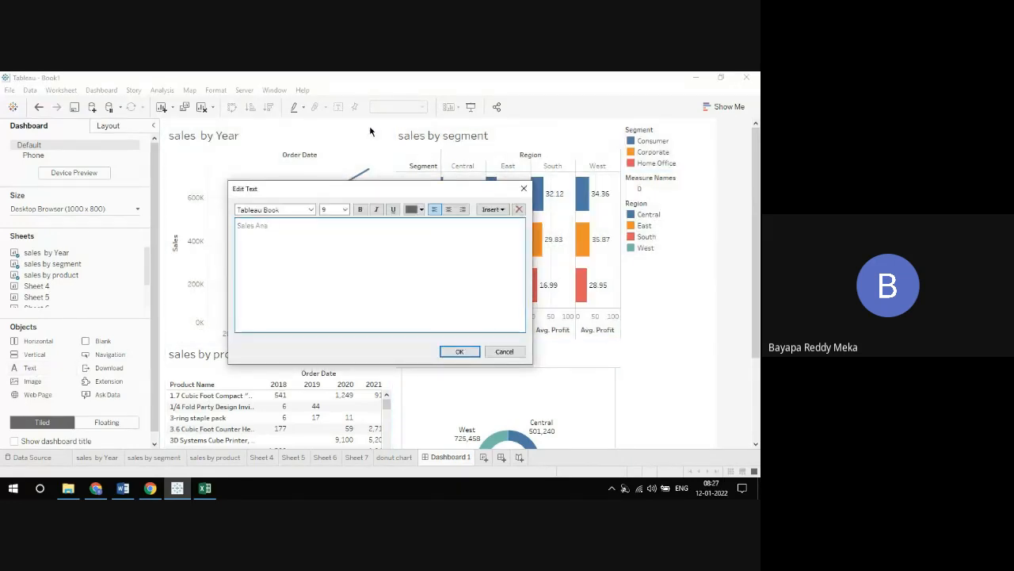
type("lysis Dashboard")
Format the dashboard title as centered, bold, black, size 36 text and shrink its area to a narrow banner above the charts
key("ctrl+a")
left_click(449, 209)
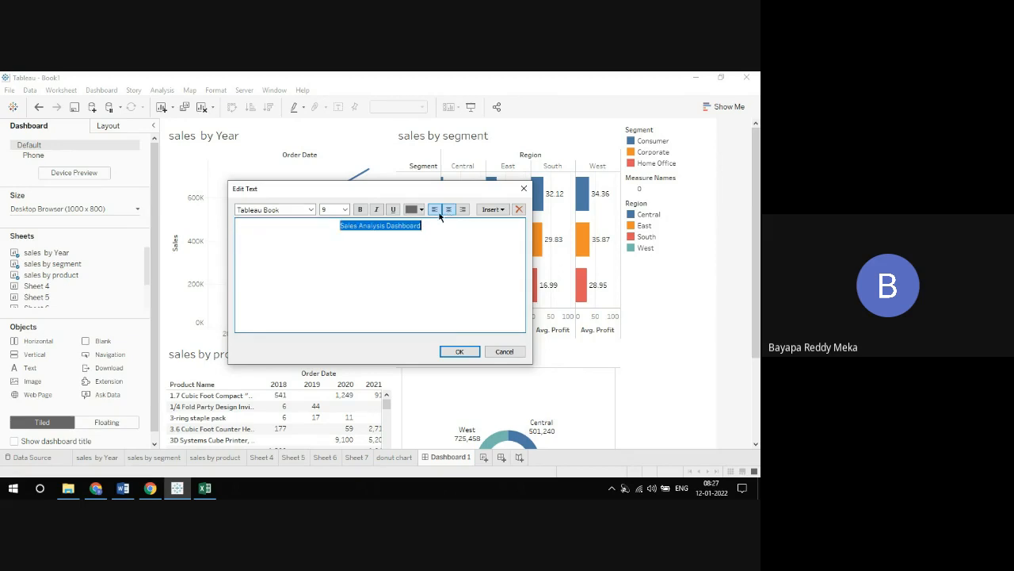
left_click(421, 209)
left_click(406, 220)
left_click(360, 210)
left_click(345, 209)
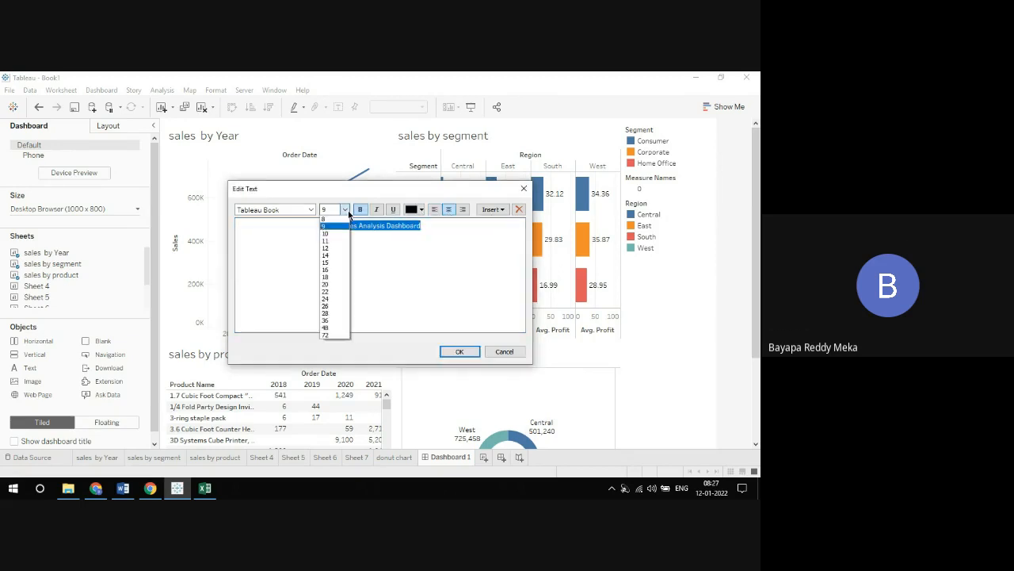
left_click(333, 321)
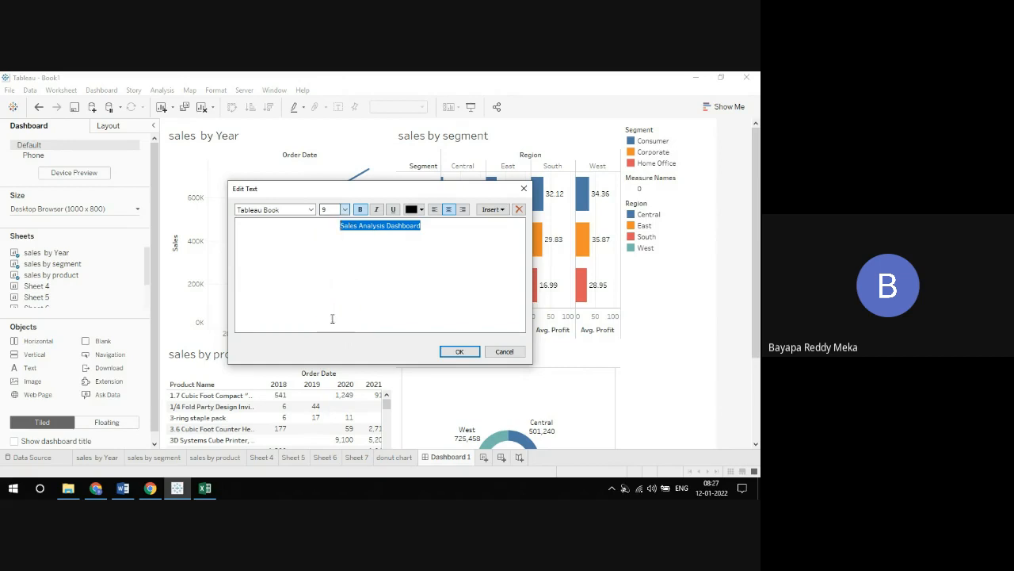
left_click(461, 352)
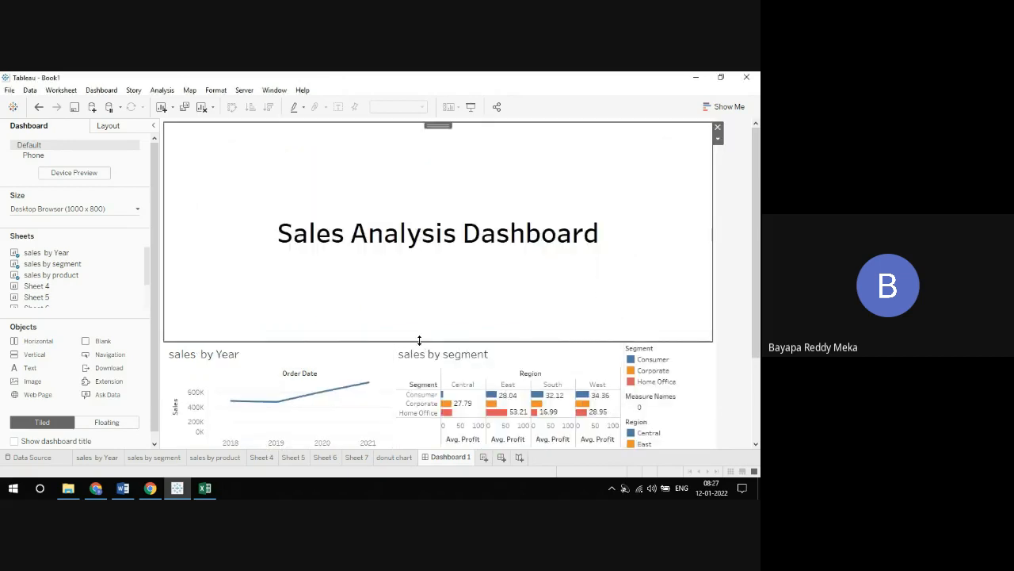
left_click_drag(419, 341, 438, 145)
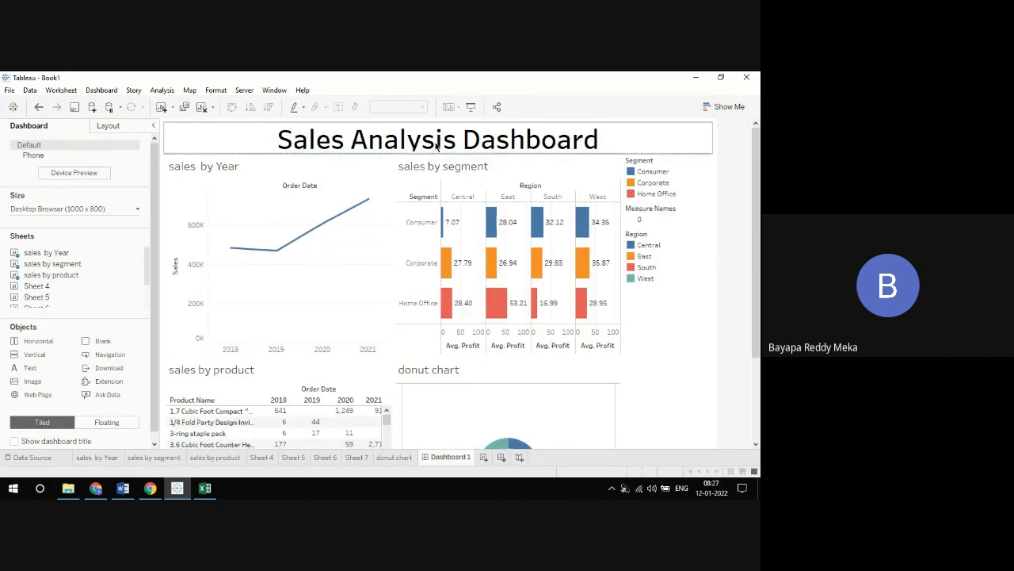
Change the dashboard title's font to Century Gothic in dark red and preview the dashboard in presentation mode
double_click(437, 142)
key("ctrl+a")
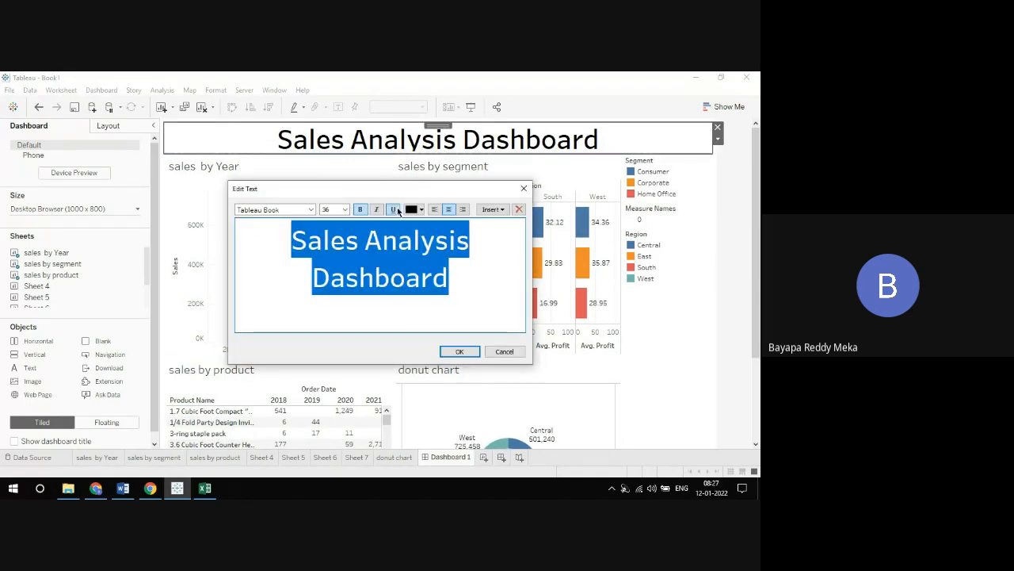
left_click(311, 210)
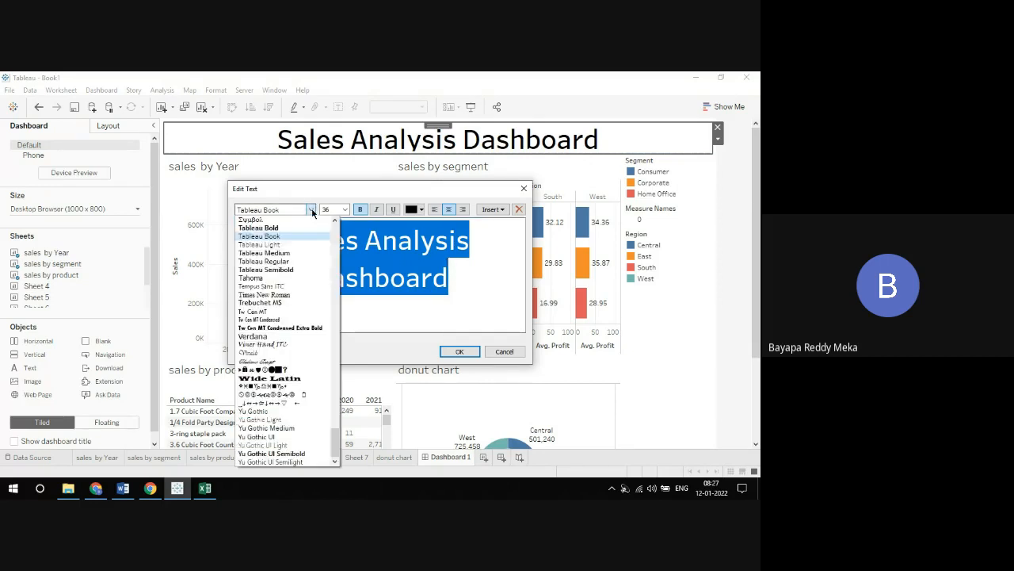
scroll(285, 332, "up", 10)
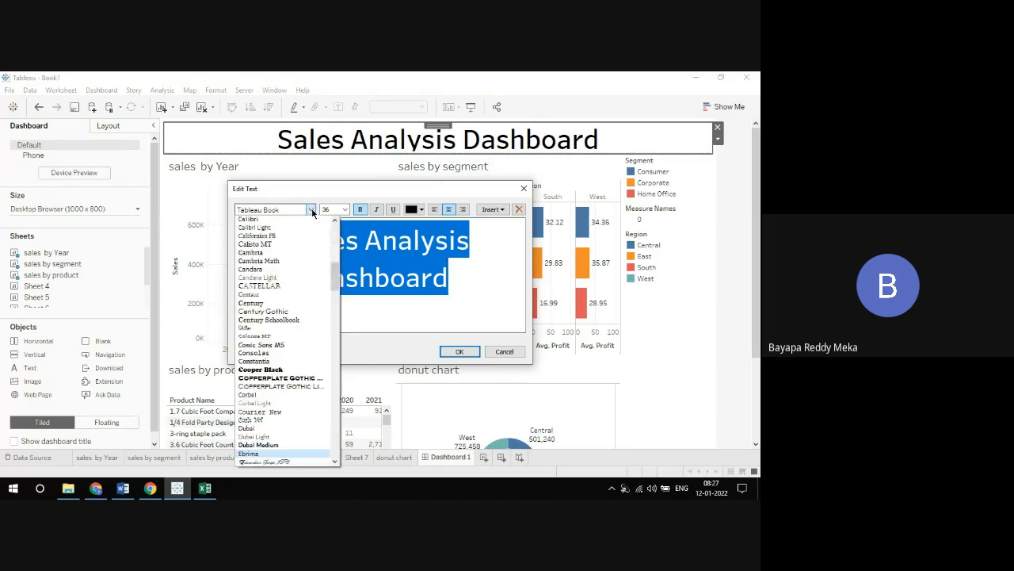
left_click(293, 298)
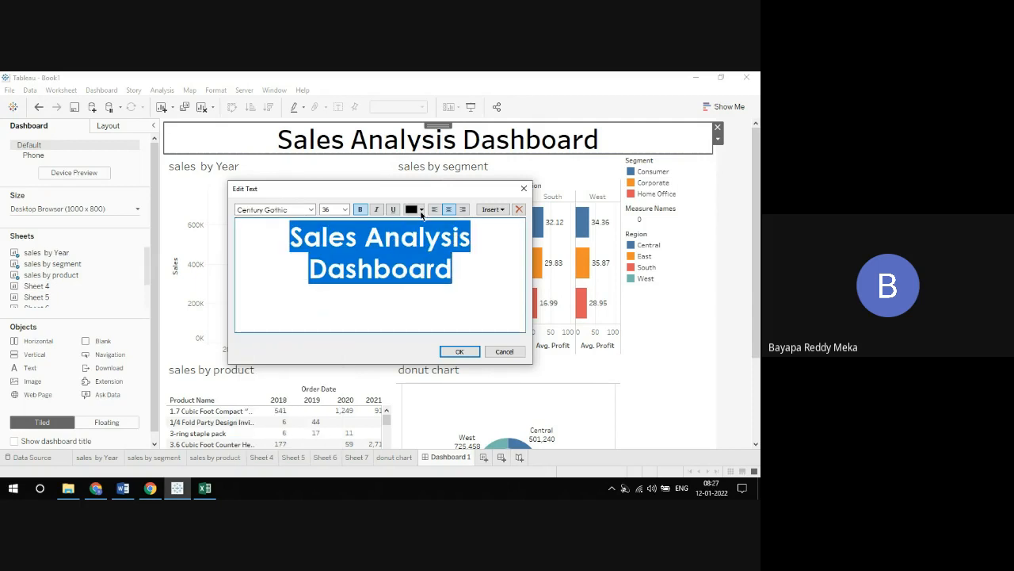
left_click(422, 210)
left_click(441, 274)
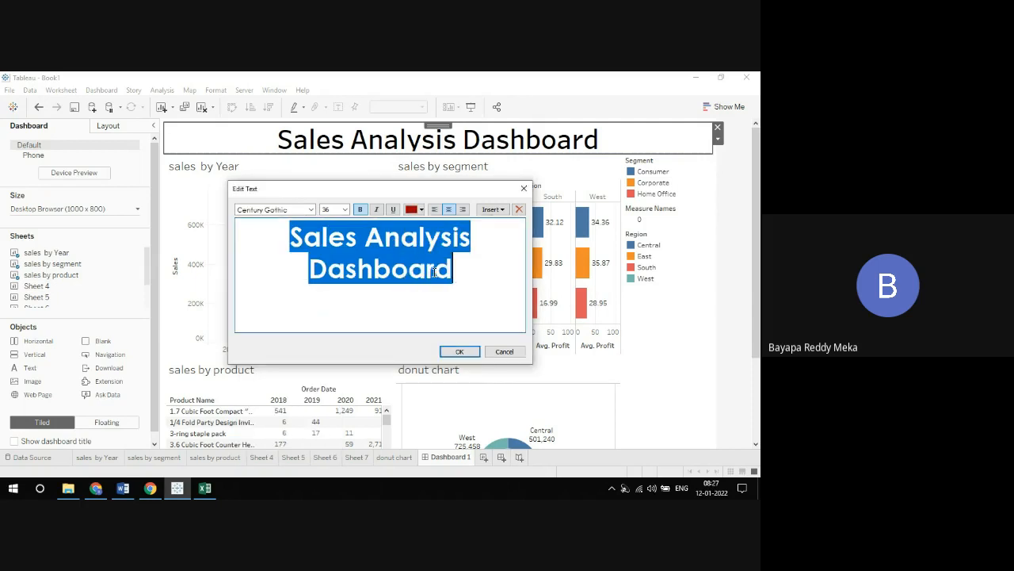
left_click(459, 351)
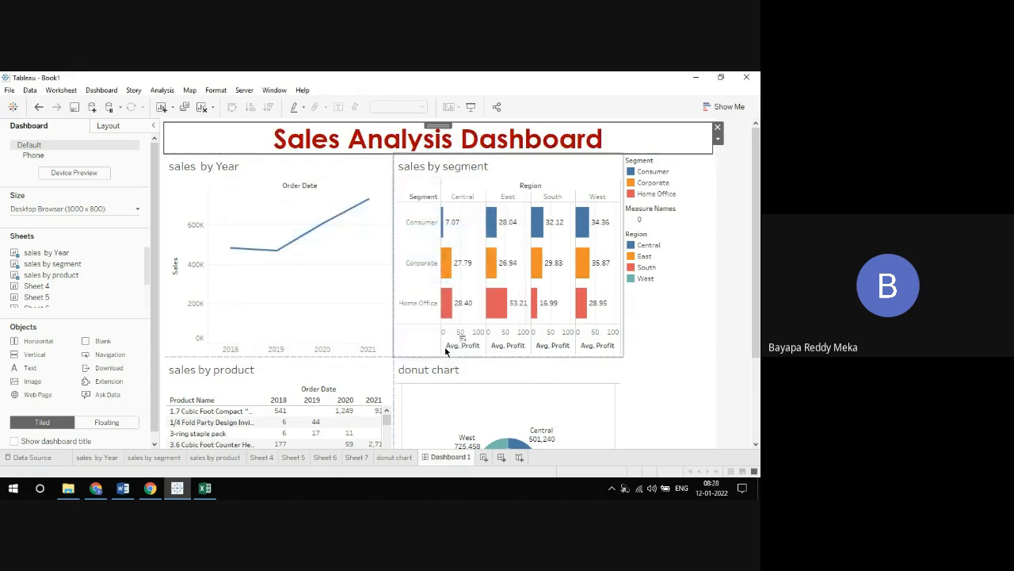
left_click(470, 106)
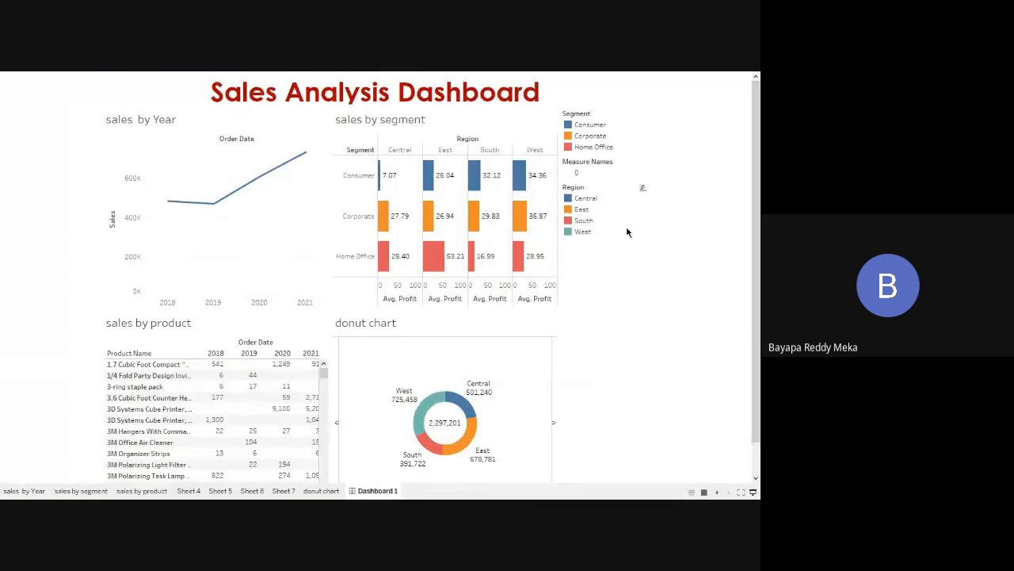
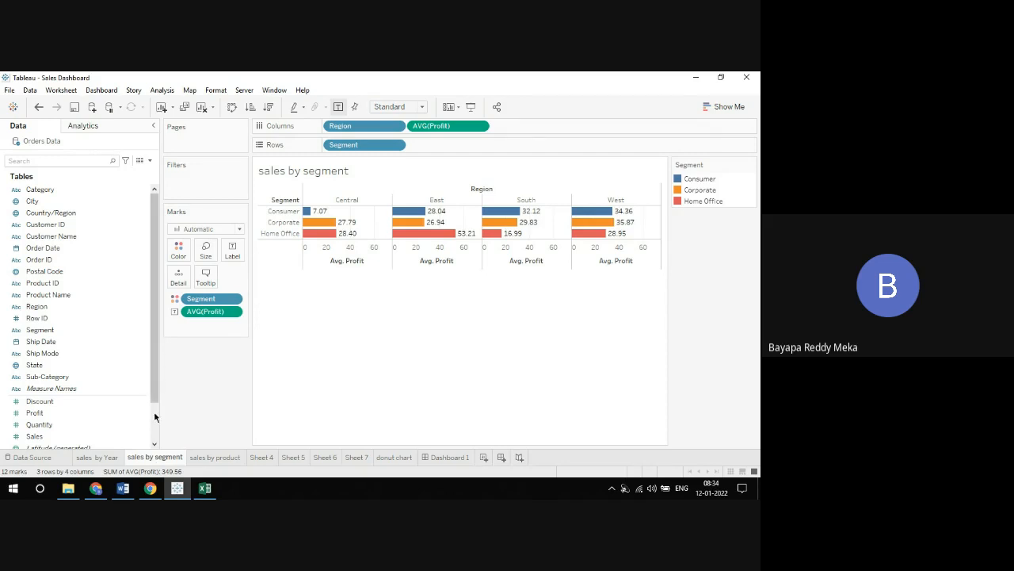
Remove Segment from the color encoding of the sales by segment chart and color the bars by Segment again
left_click_drag(193, 299, 288, 301)
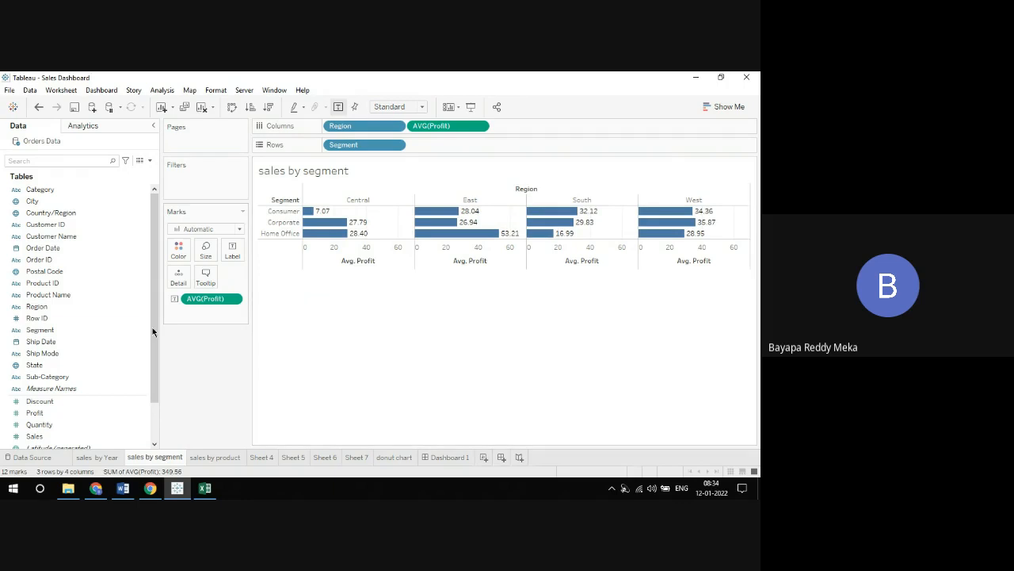
left_click_drag(61, 331, 179, 252)
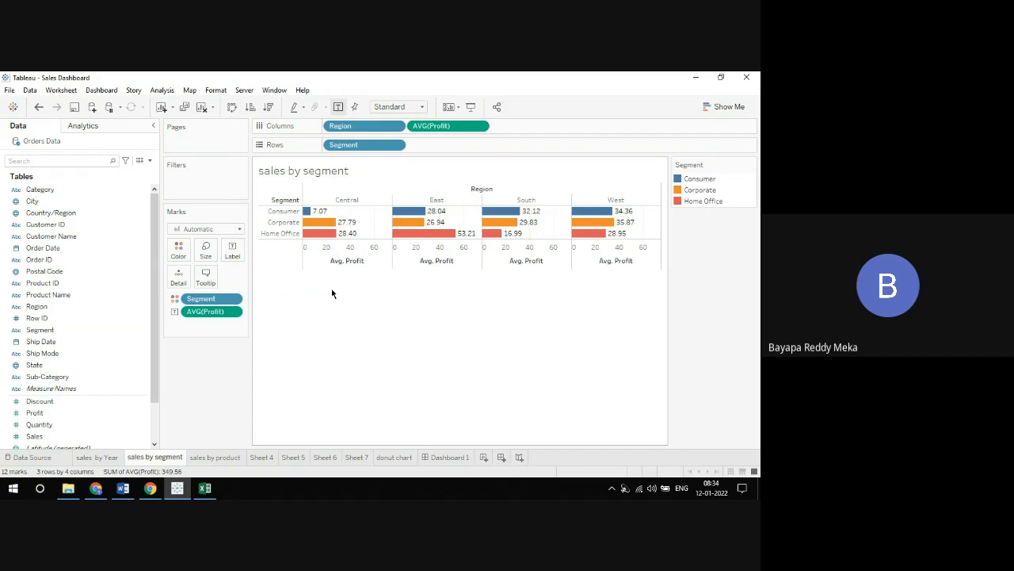
Open the Segment color editor, try the Tableau 10 palette, and choose the Tableau 20 palette
left_click(184, 257)
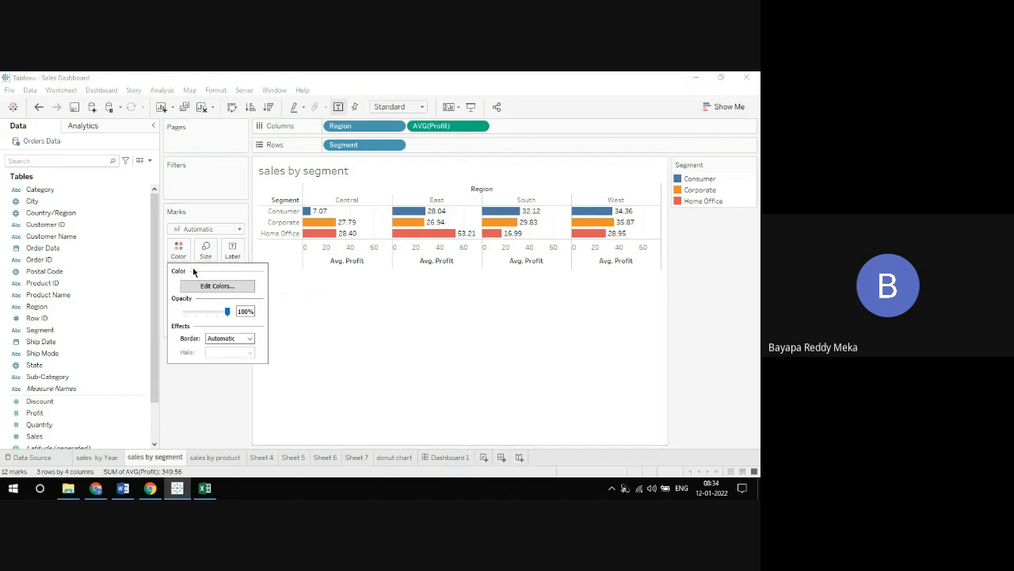
left_click(202, 286)
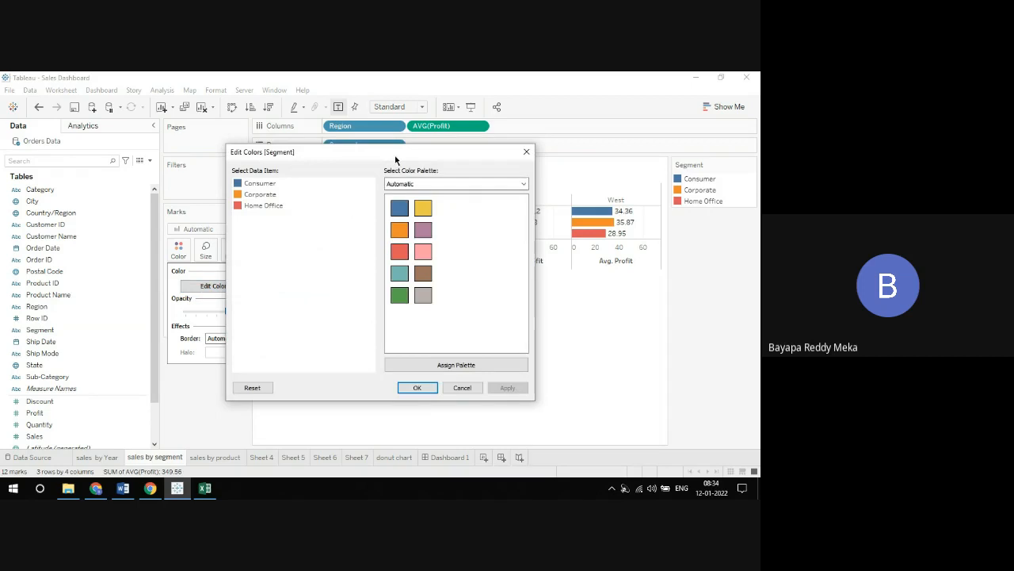
left_click(293, 224)
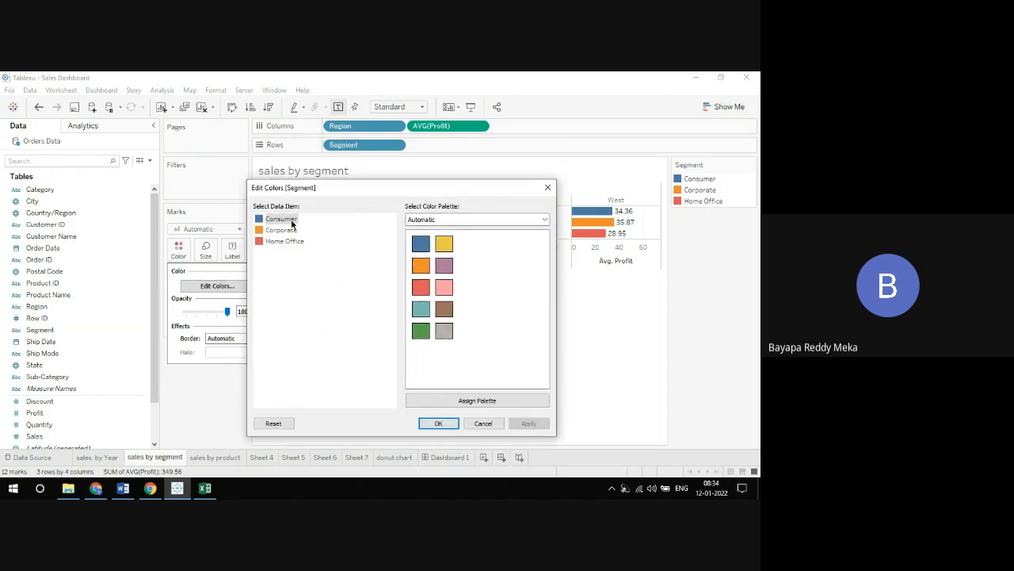
left_click(432, 219)
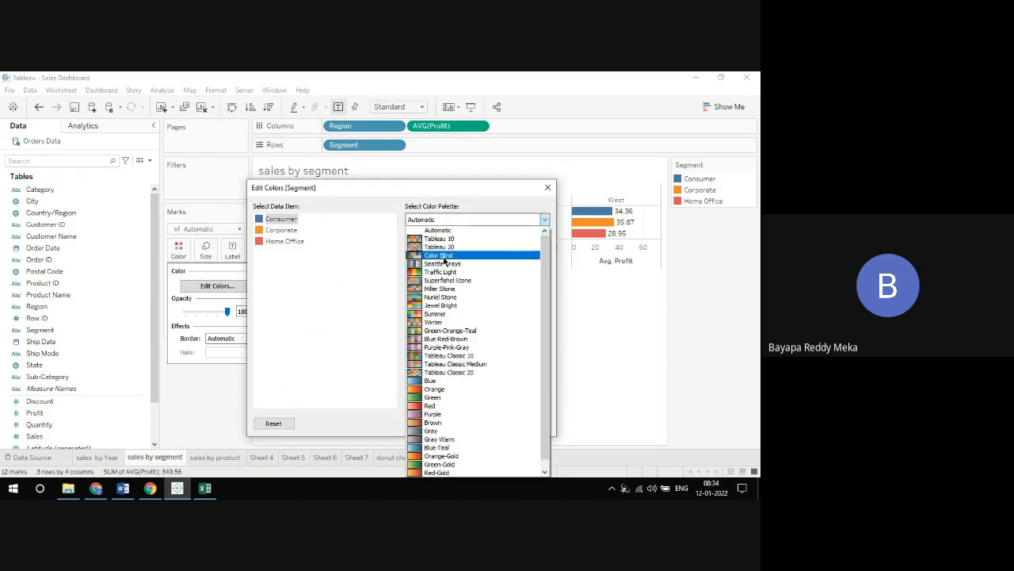
left_click(448, 239)
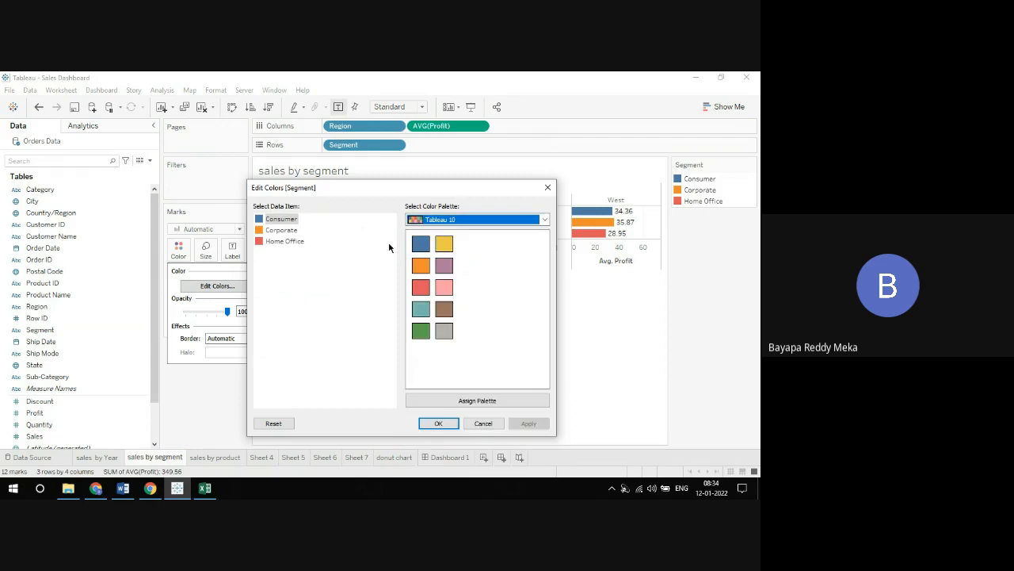
left_click(447, 222)
left_click(444, 239)
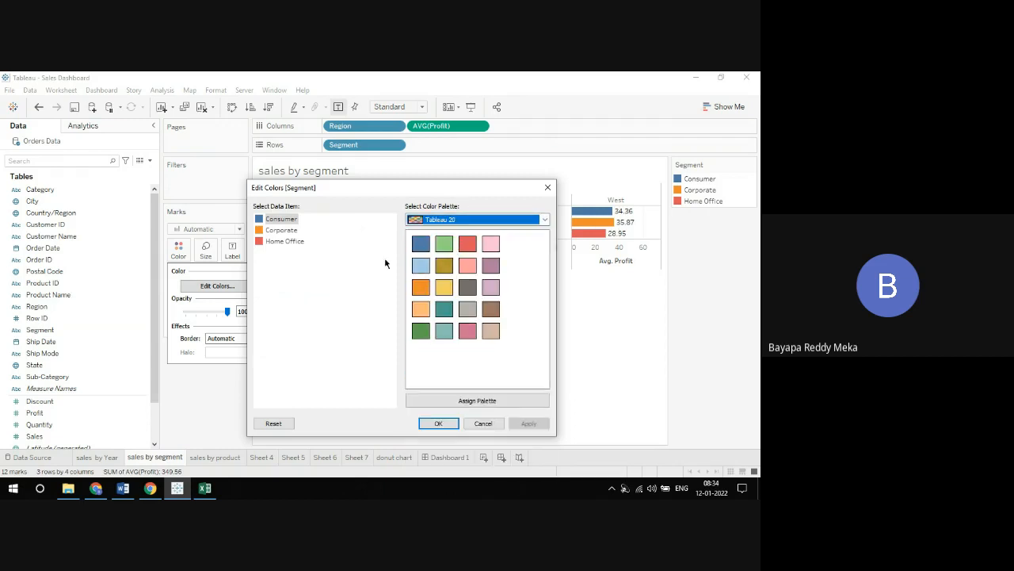
Assign custom segment colors: green for Consumer, dark red (#aa0000) for Corporate and blue (#0000ff) for Home Office
double_click(283, 223)
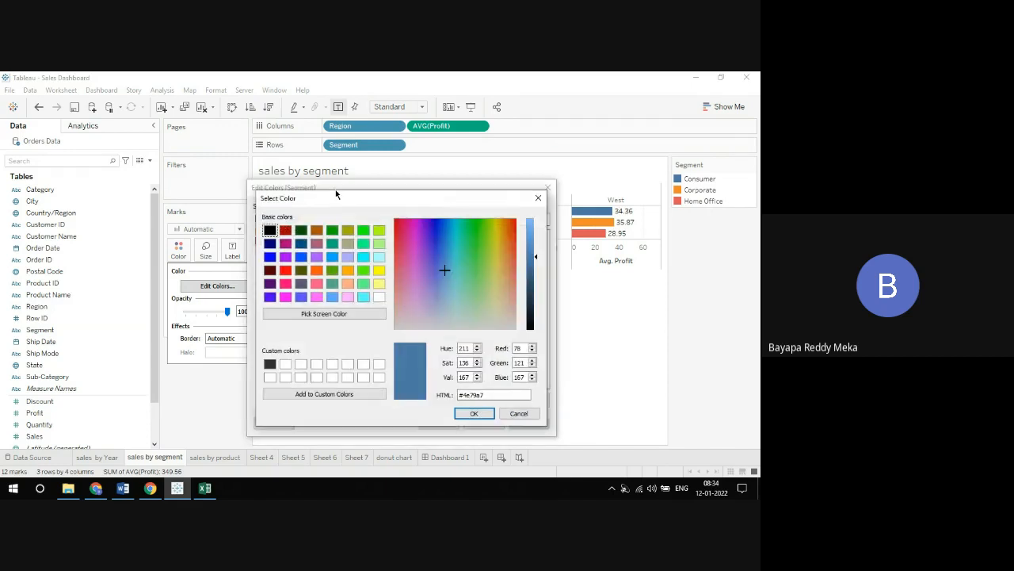
left_click(331, 231)
left_click(472, 413)
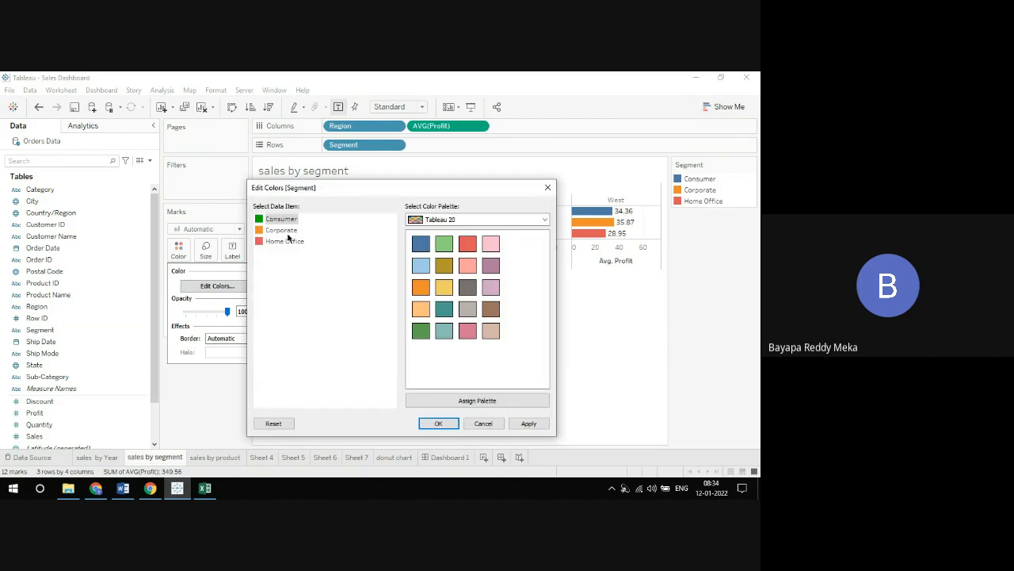
left_click(285, 231)
double_click(291, 232)
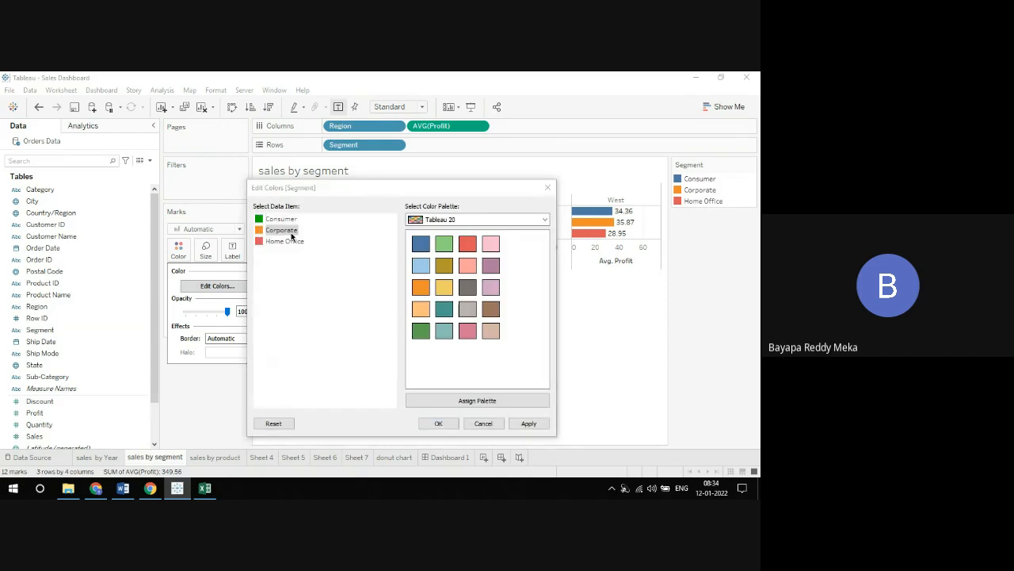
left_click(286, 231)
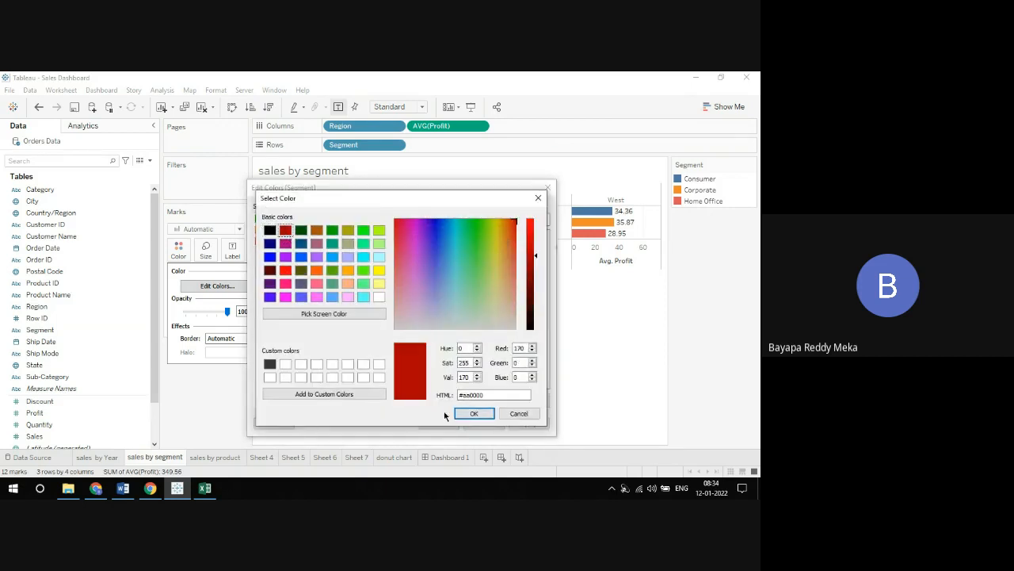
left_click(469, 413)
double_click(288, 245)
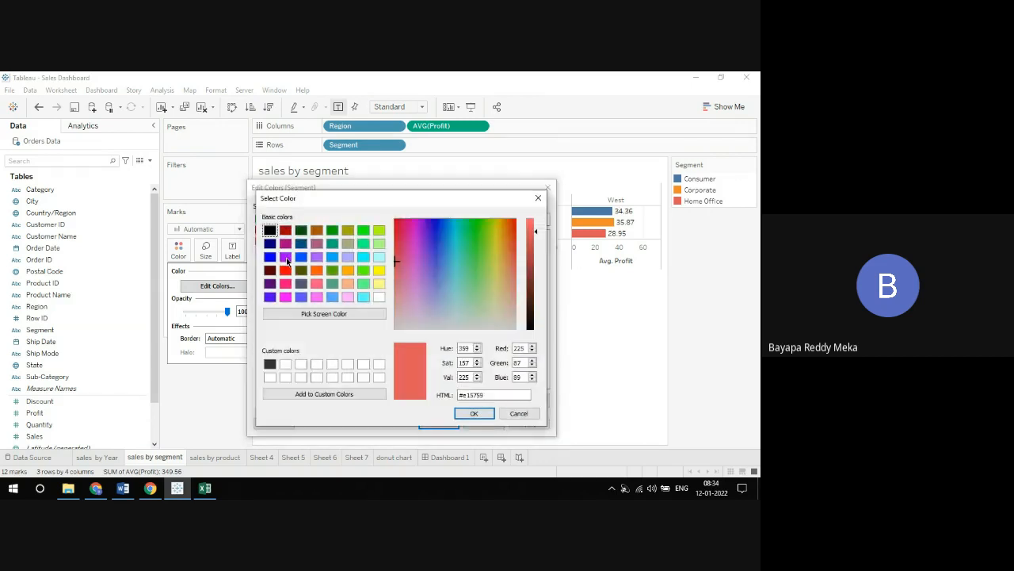
left_click(270, 256)
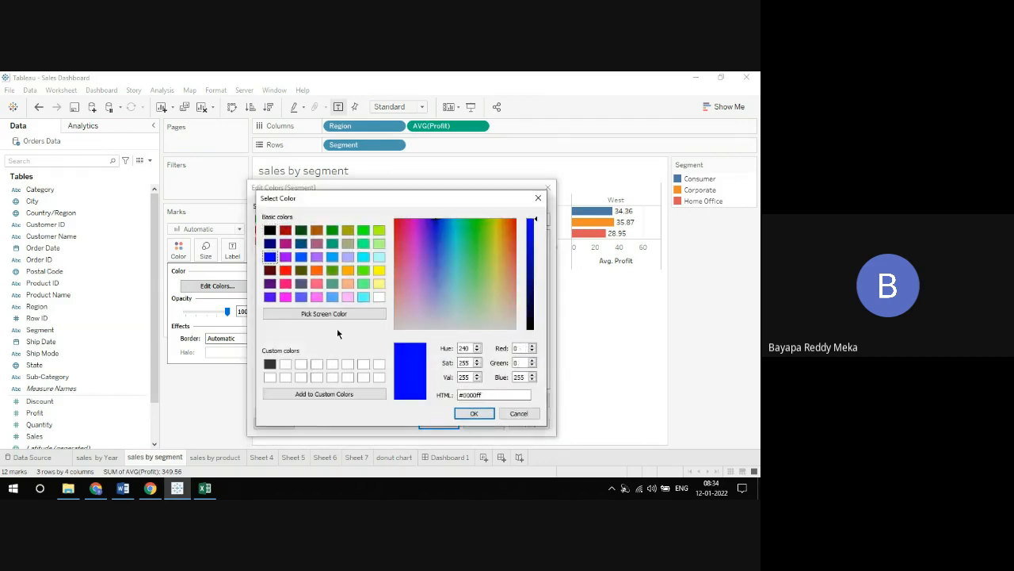
left_click(457, 415)
left_click(440, 423)
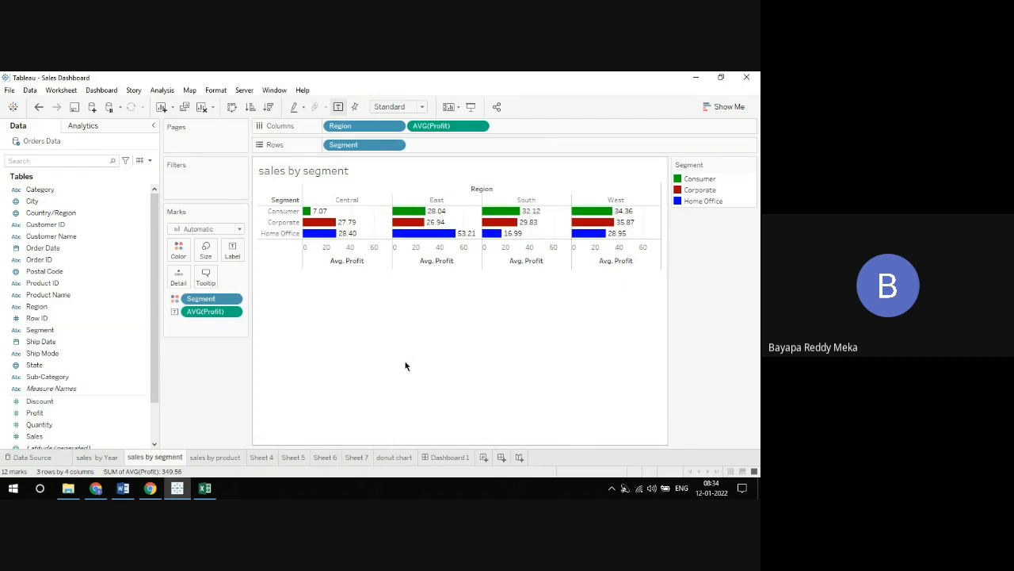
Set the font of the bars' mark labels to Times New Roman, size 14
left_click(233, 252)
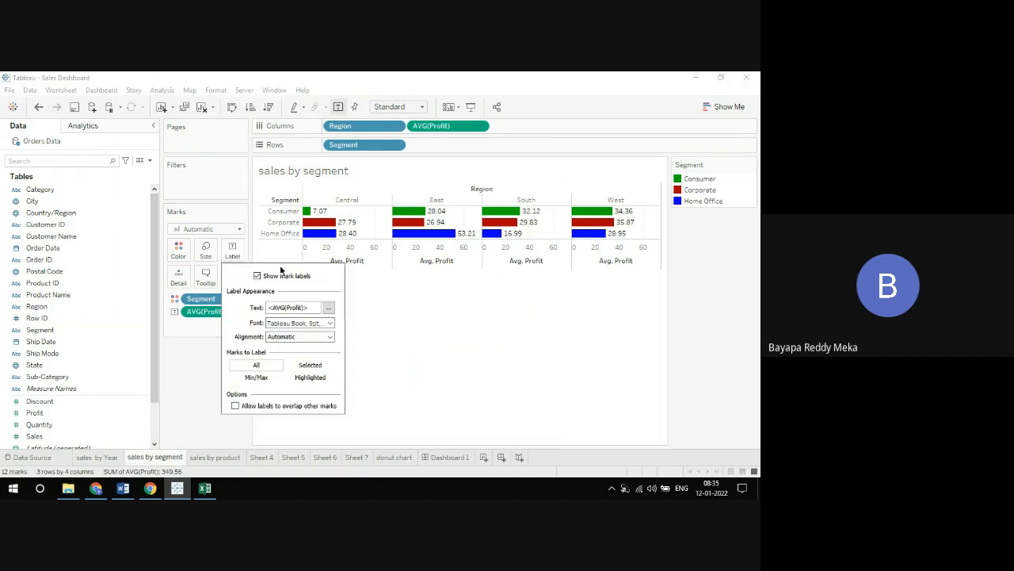
left_click(330, 323)
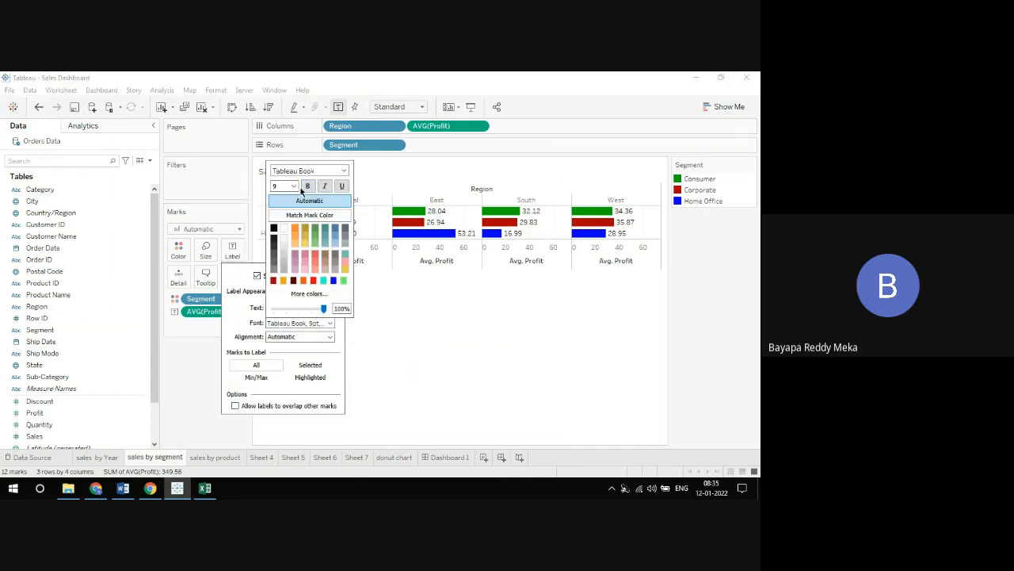
left_click(292, 185)
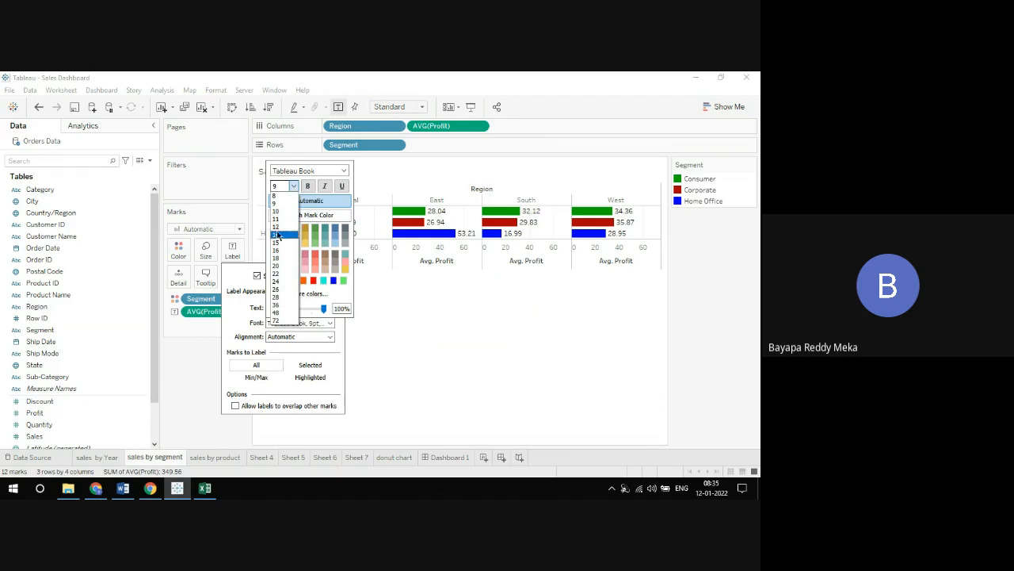
left_click(278, 235)
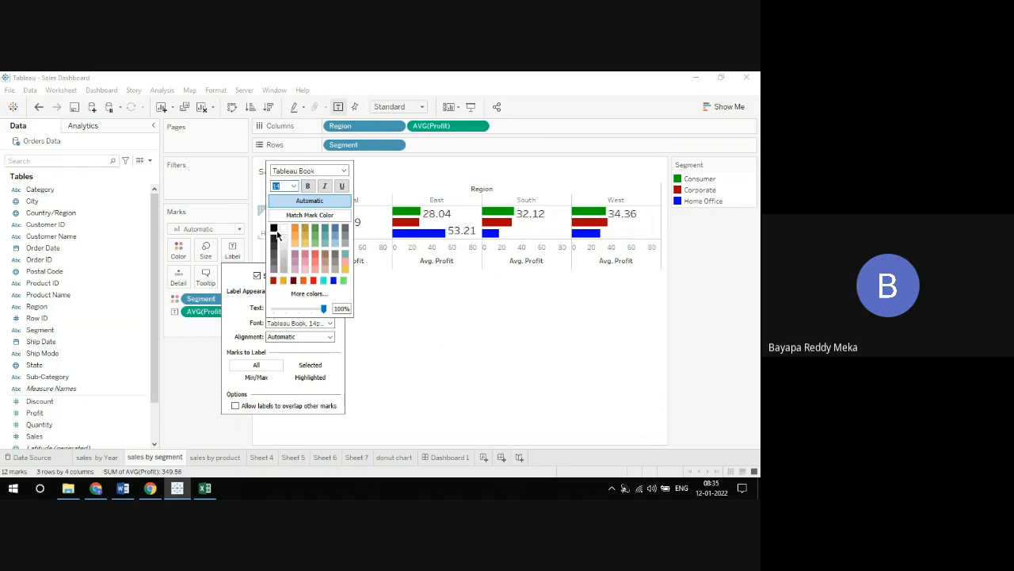
left_click(344, 170)
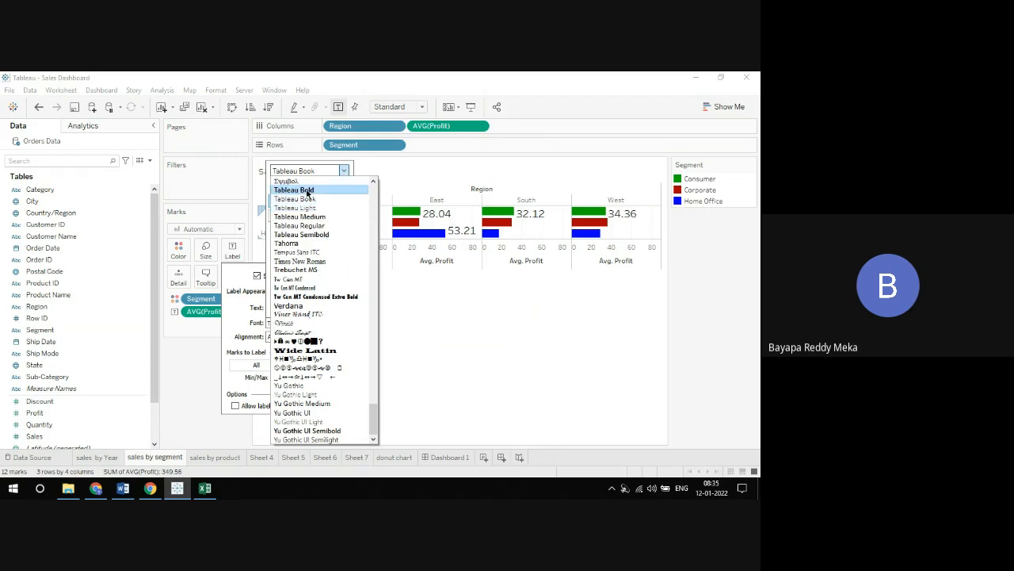
left_click(300, 261)
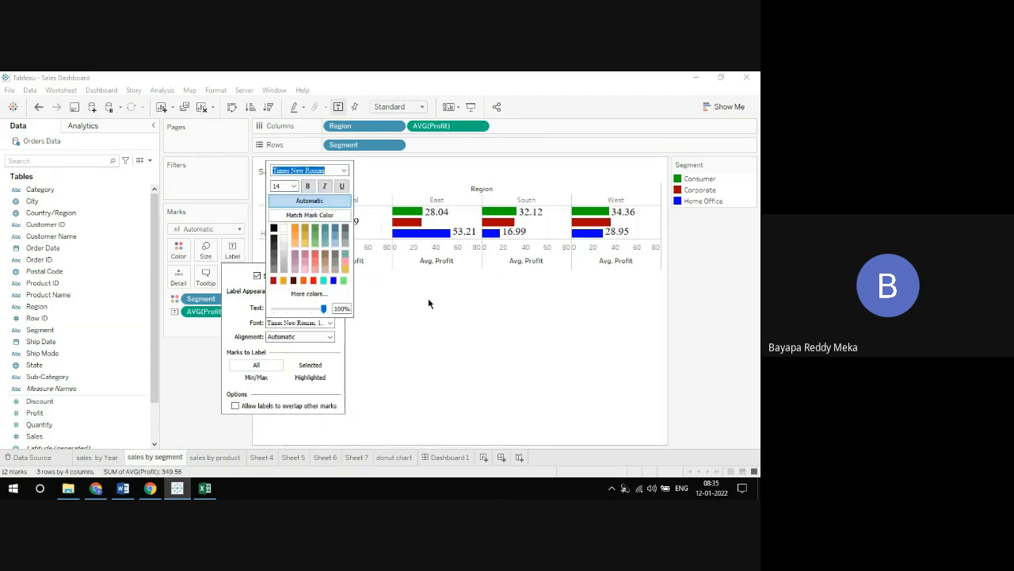
left_click(434, 324)
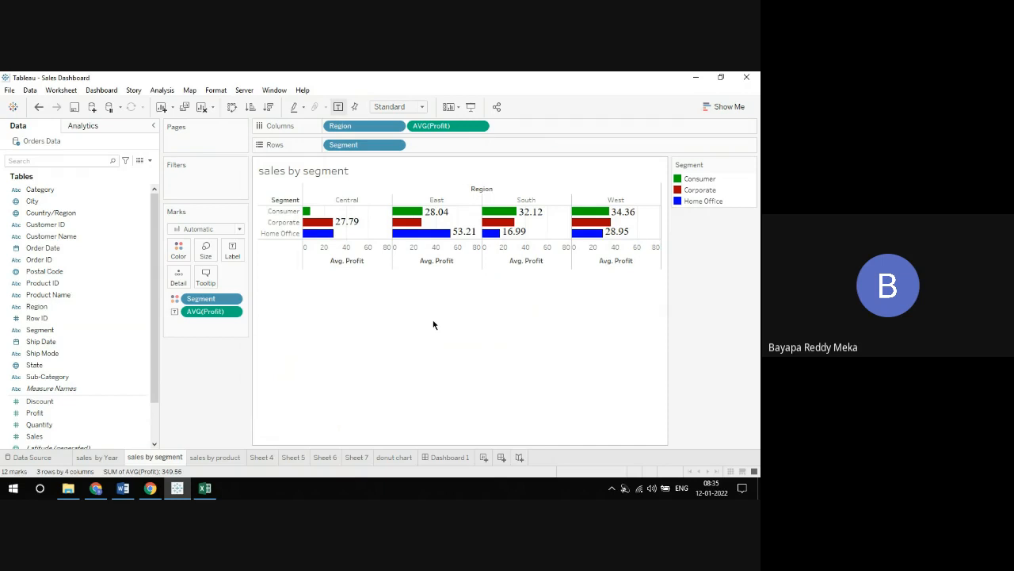
Try blue, light green and black for the mark labels' text, and set their color to orange
left_click(232, 248)
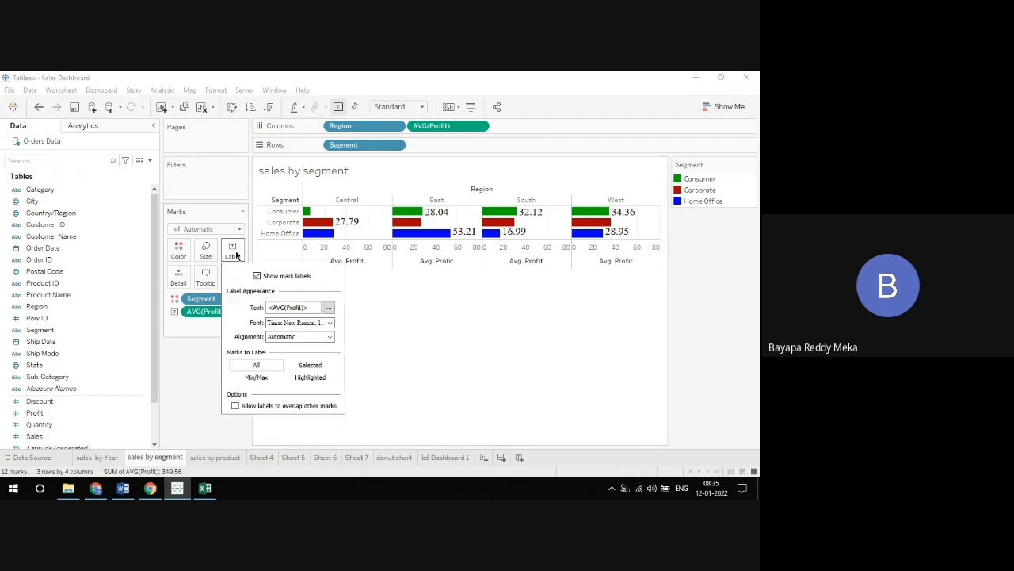
left_click(331, 322)
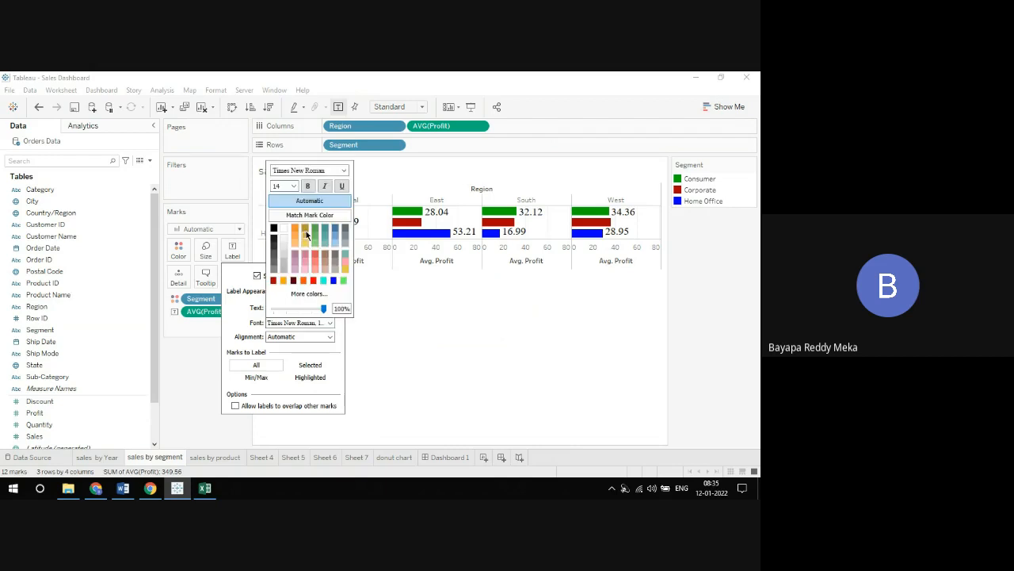
left_click(333, 280)
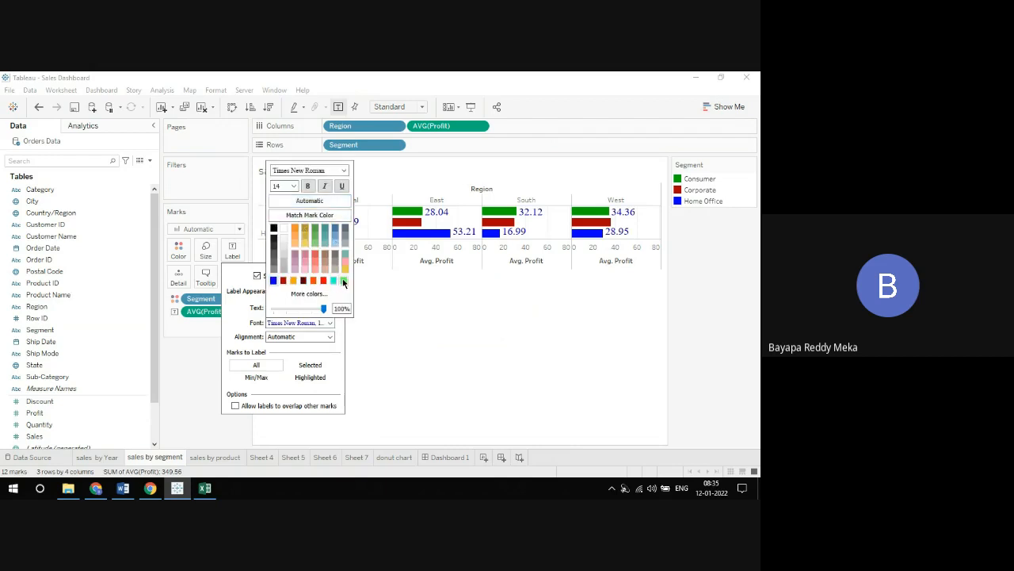
left_click(342, 280)
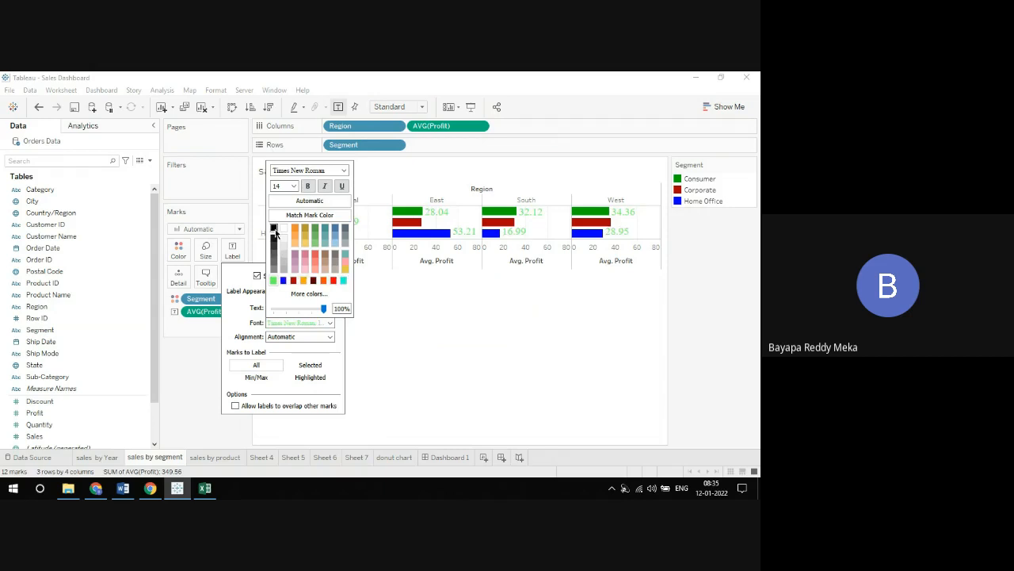
left_click(275, 229)
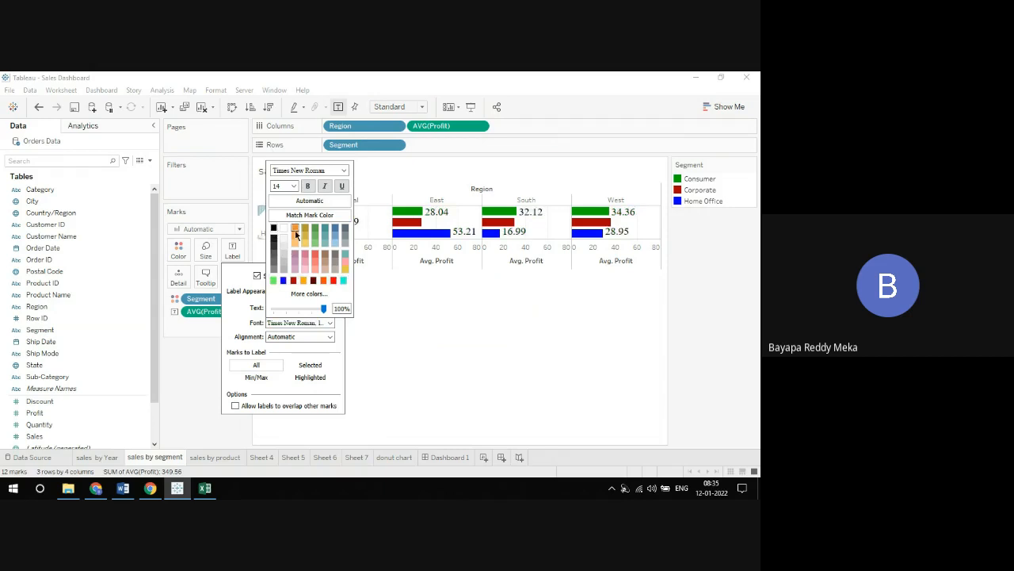
left_click(295, 229)
left_click(418, 305)
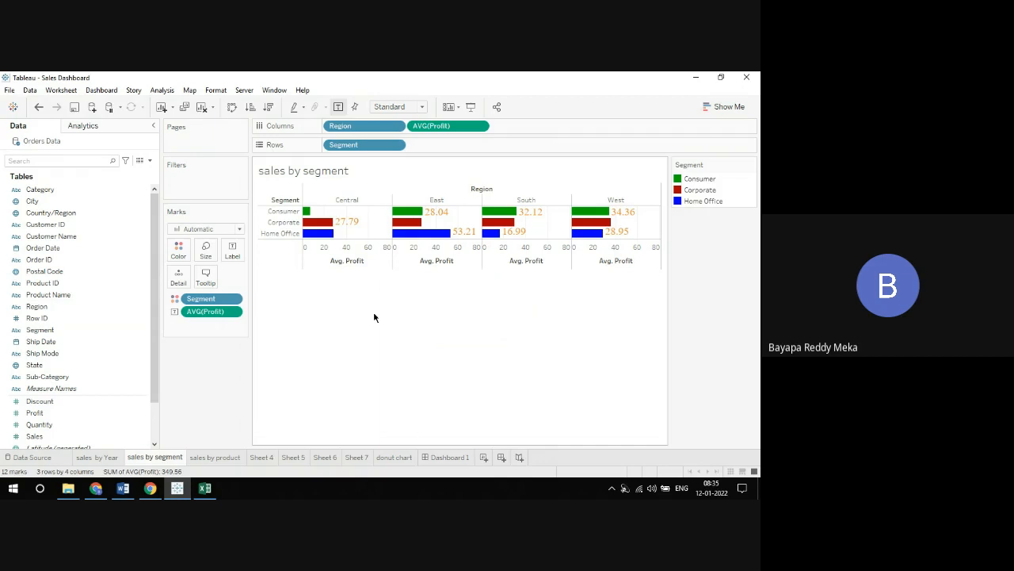
left_click(217, 91)
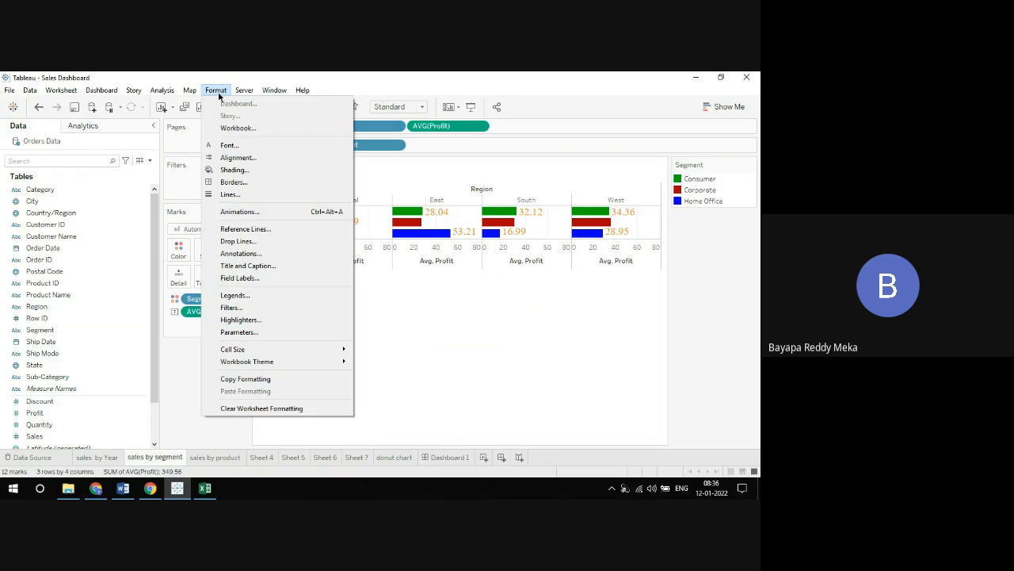
left_click(347, 414)
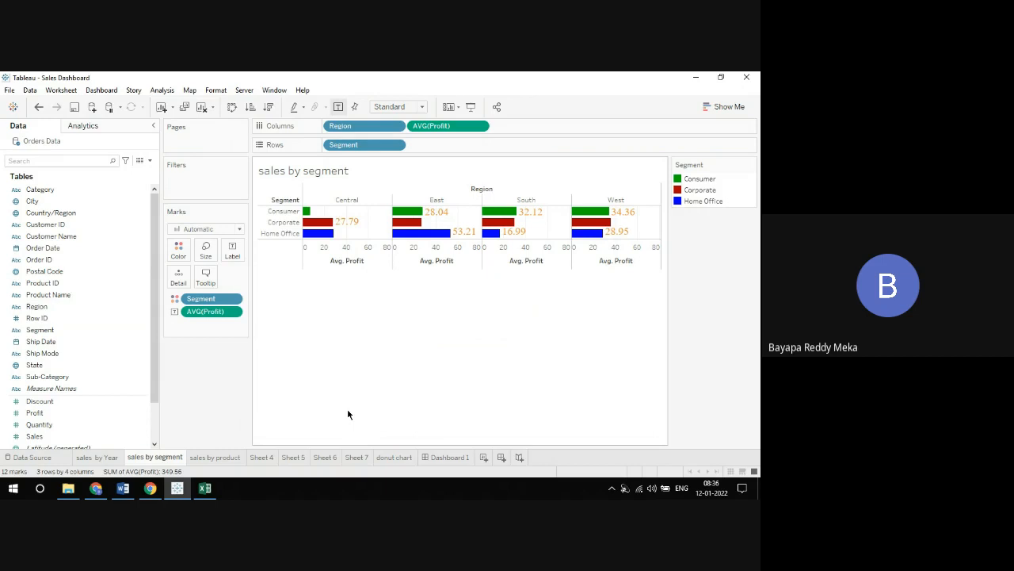
Review the Data Source page and the sales by Year, sales by segment, sales by product and Sheet 4 worksheets
left_click(35, 457)
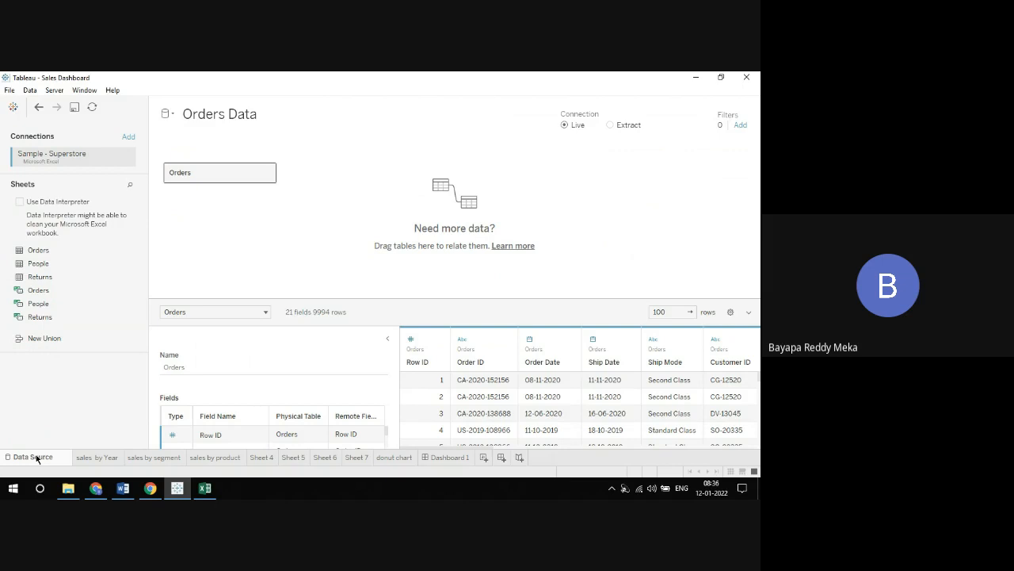
left_click(102, 459)
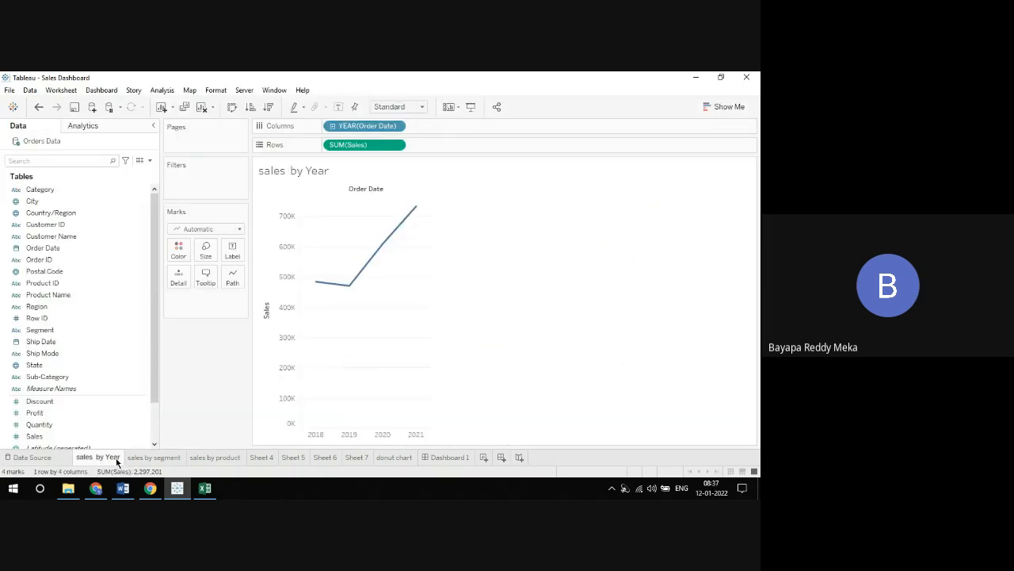
left_click(152, 460)
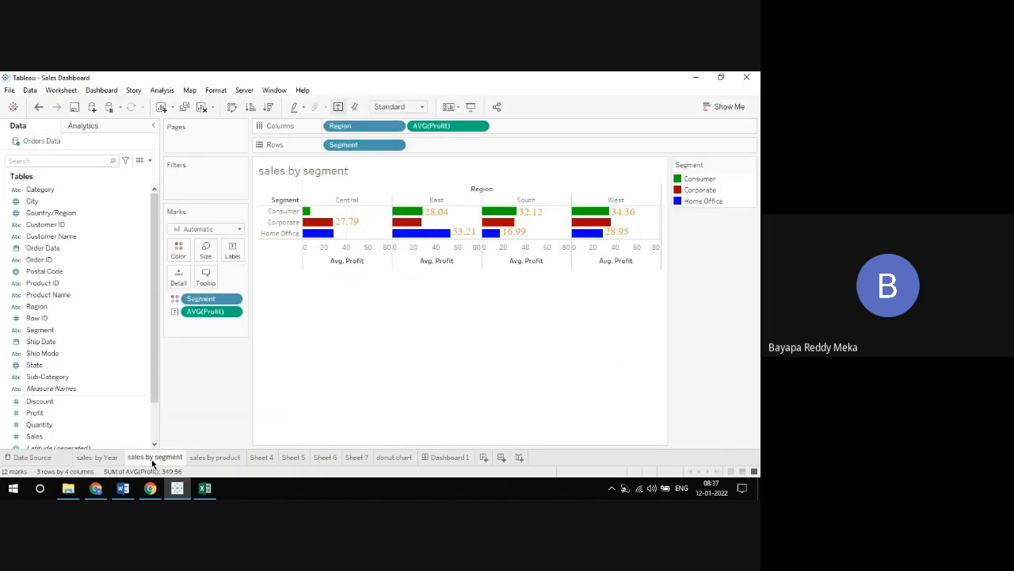
left_click(227, 463)
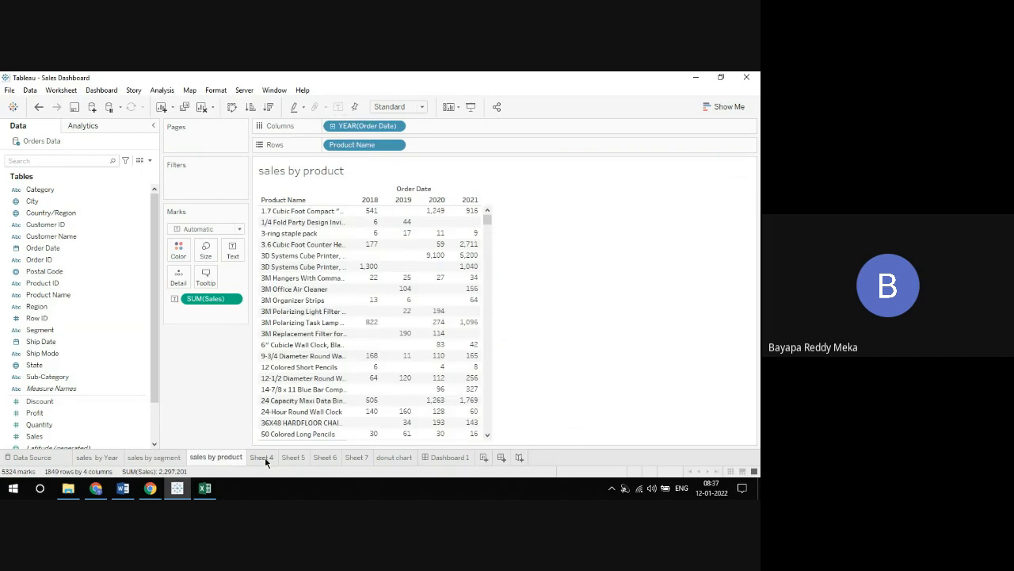
left_click(266, 460)
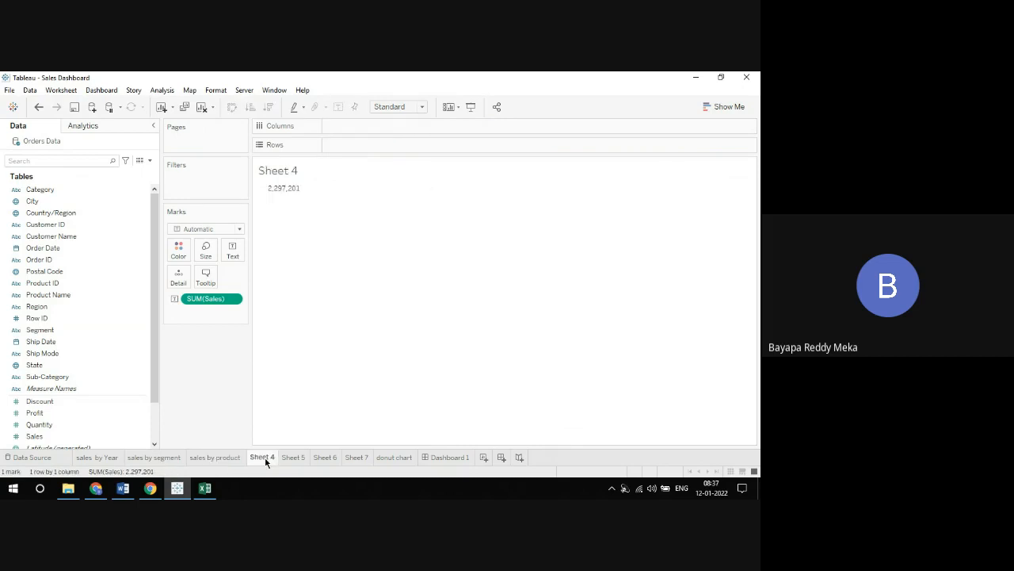
Review the Sheet 5, Sheet 6, Sheet 7 and donut chart worksheets and the Sales Analysis Dashboard
left_click(297, 459)
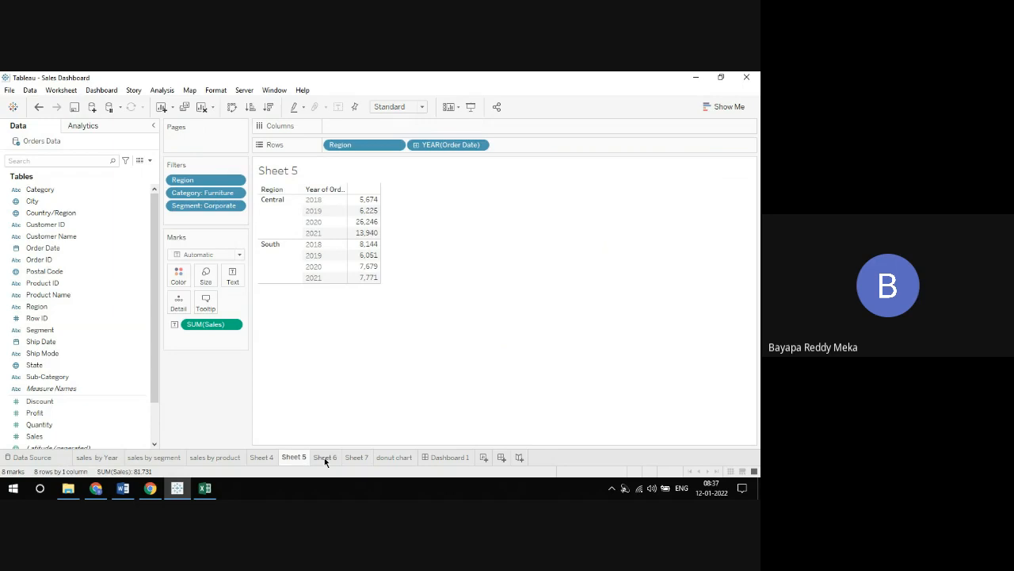
left_click(324, 457)
left_click(351, 458)
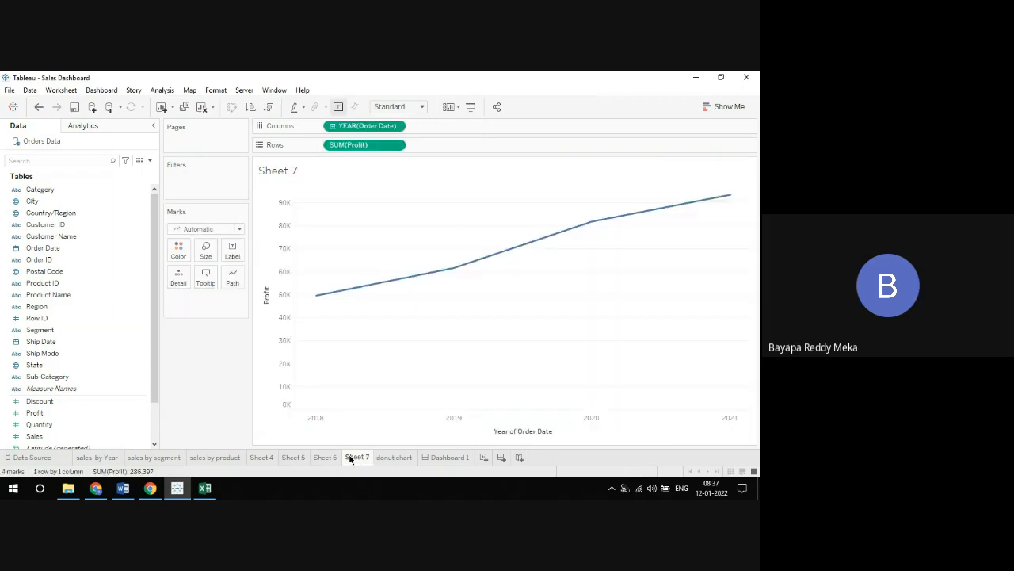
left_click(390, 457)
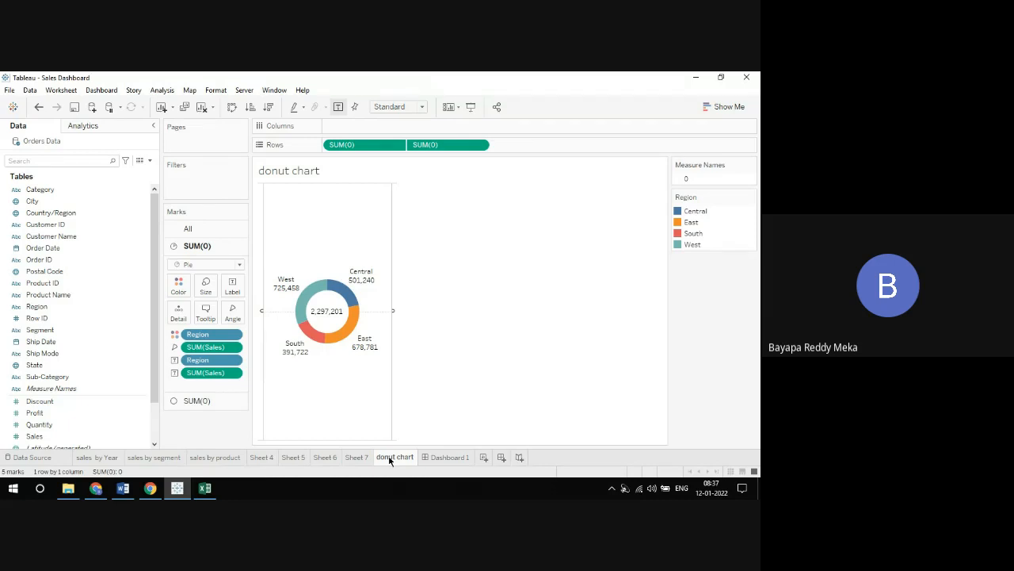
left_click_drag(389, 460, 418, 466)
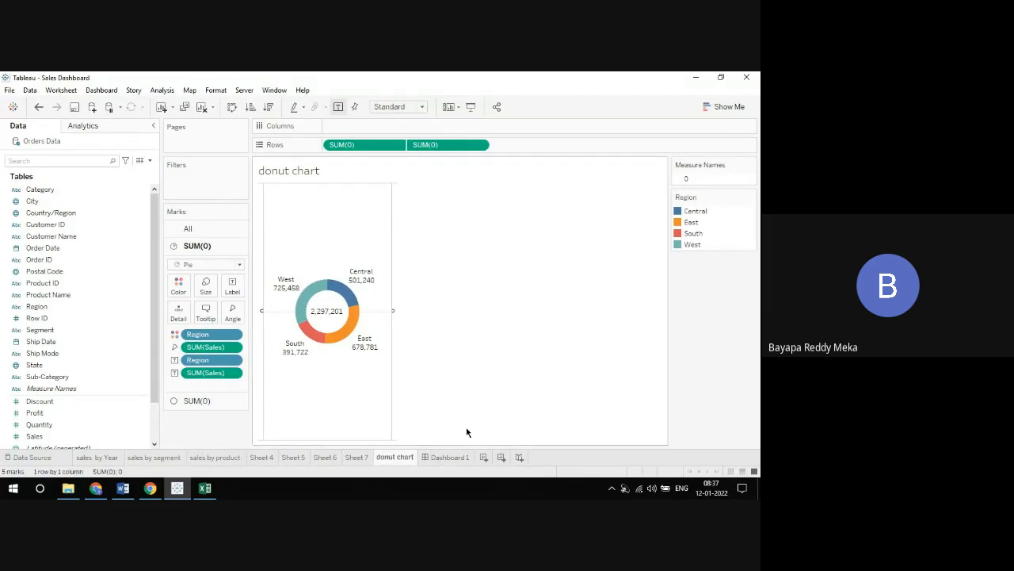
left_click(449, 458)
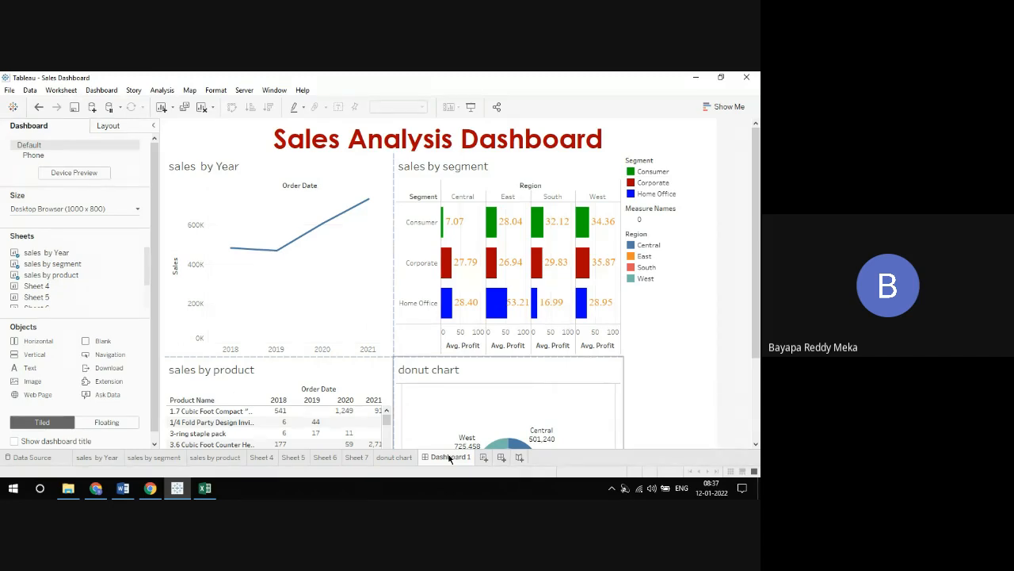
Revisit the donut chart, the Data Source page, the sales by Year and sales by product worksheets, and Dashboard 1
left_click(399, 456)
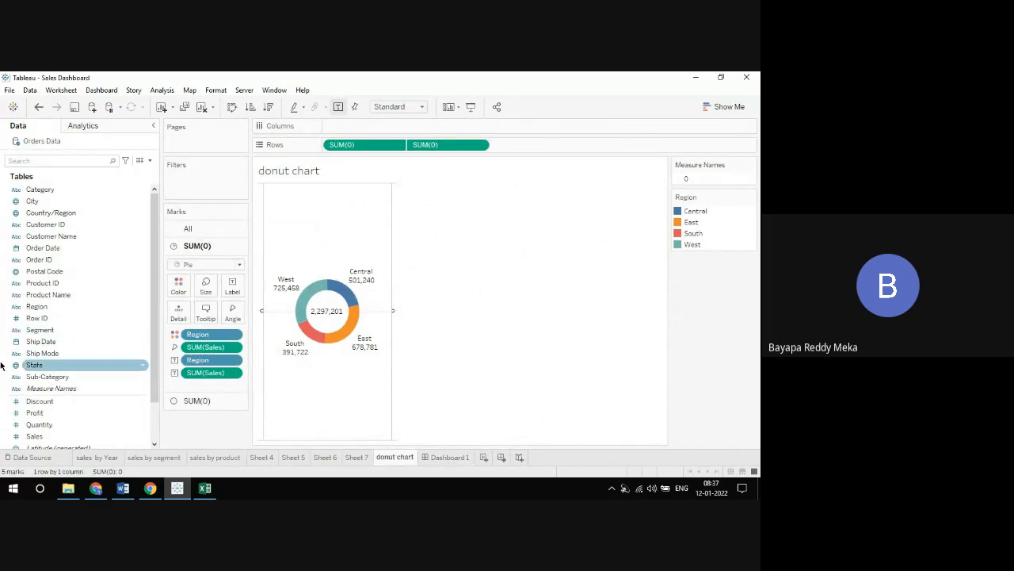
left_click(32, 457)
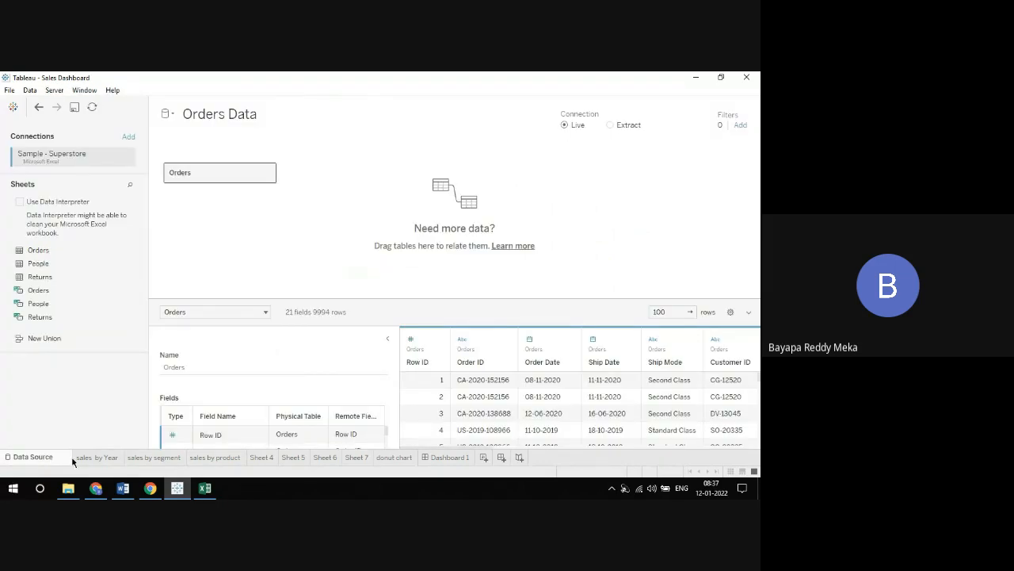
left_click(92, 458)
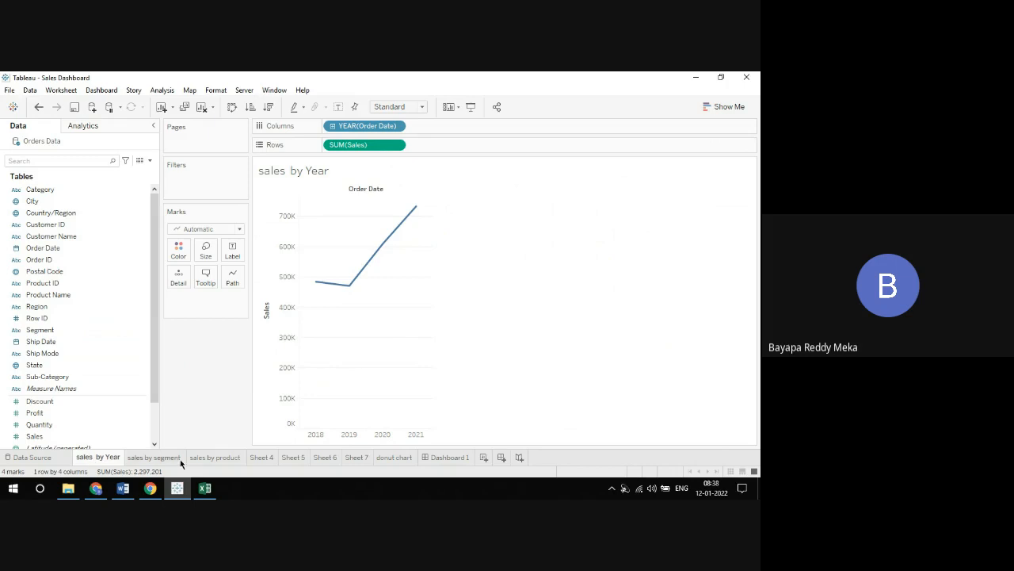
left_click(211, 464)
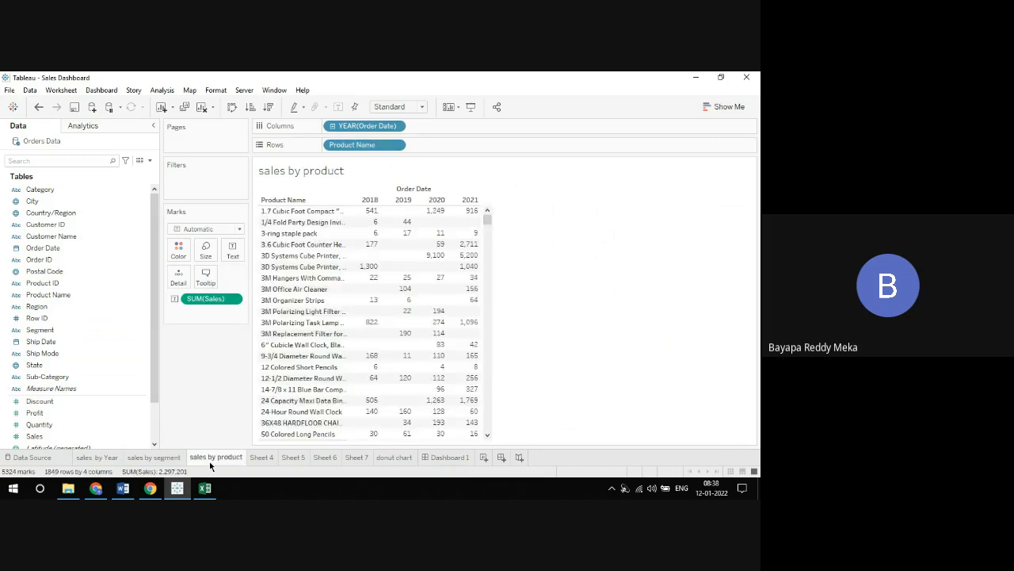
mouse_move(236, 463)
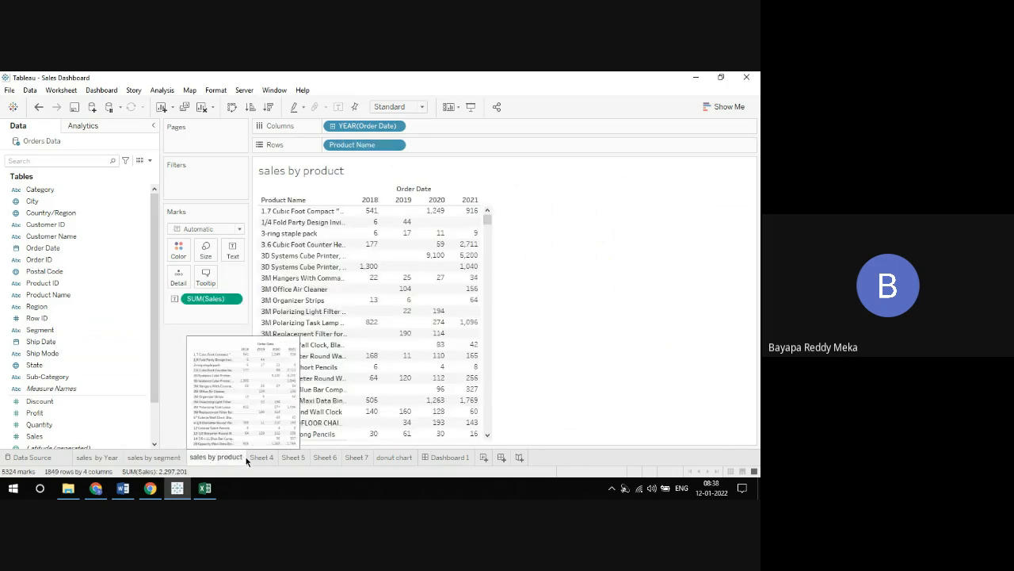
left_click(444, 457)
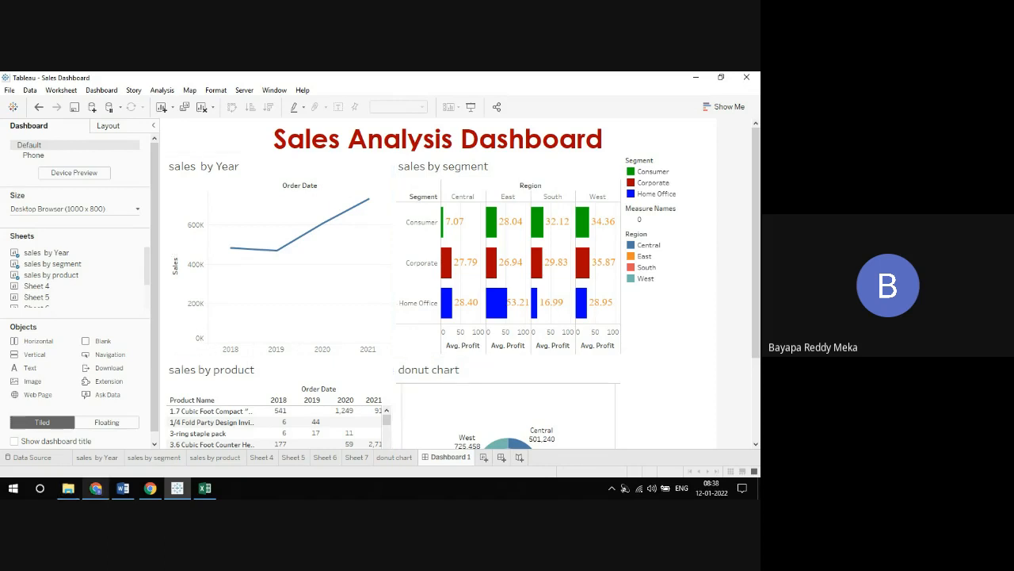
Look through Sheet 6, Sheet 4, sales by product, sales by segment and the donut chart worksheet
mouse_move(124, 489)
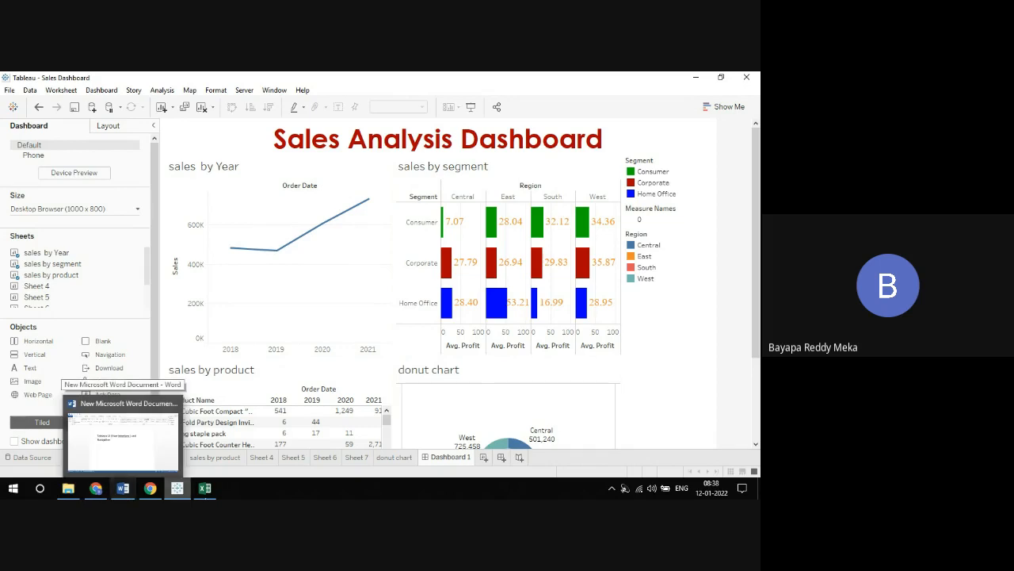
left_click(323, 458)
left_click(262, 458)
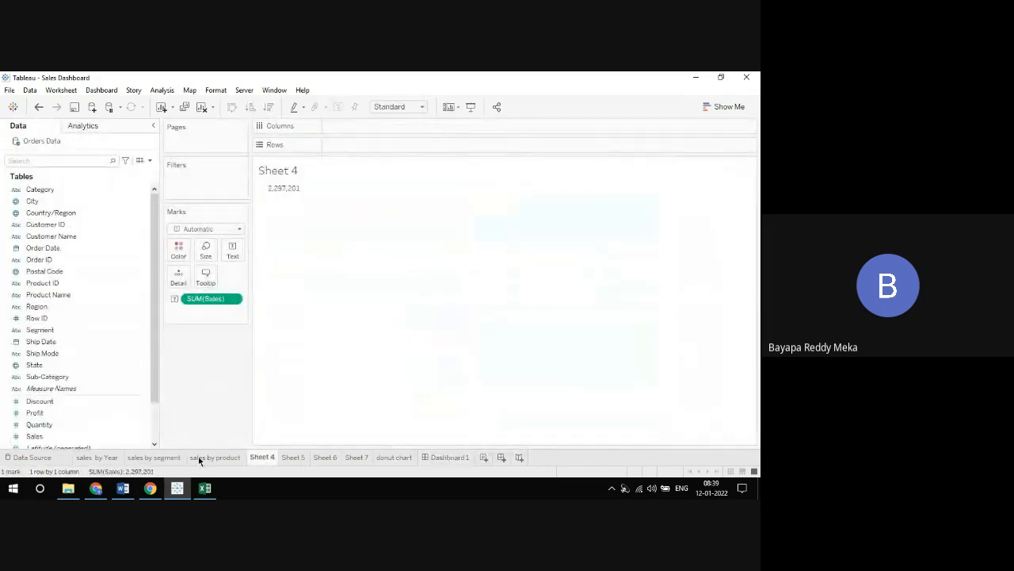
left_click(198, 460)
left_click(169, 457)
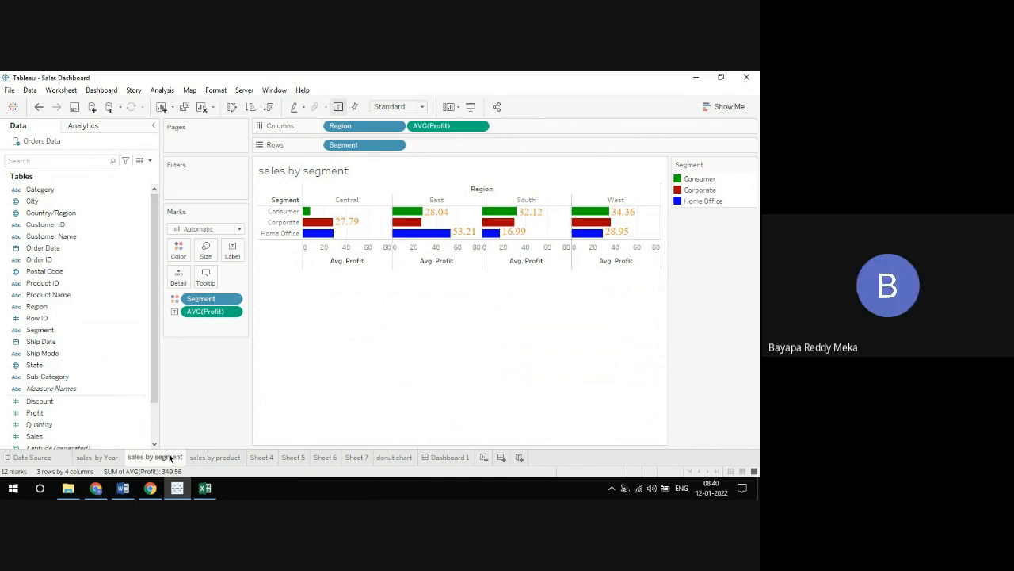
left_click(388, 458)
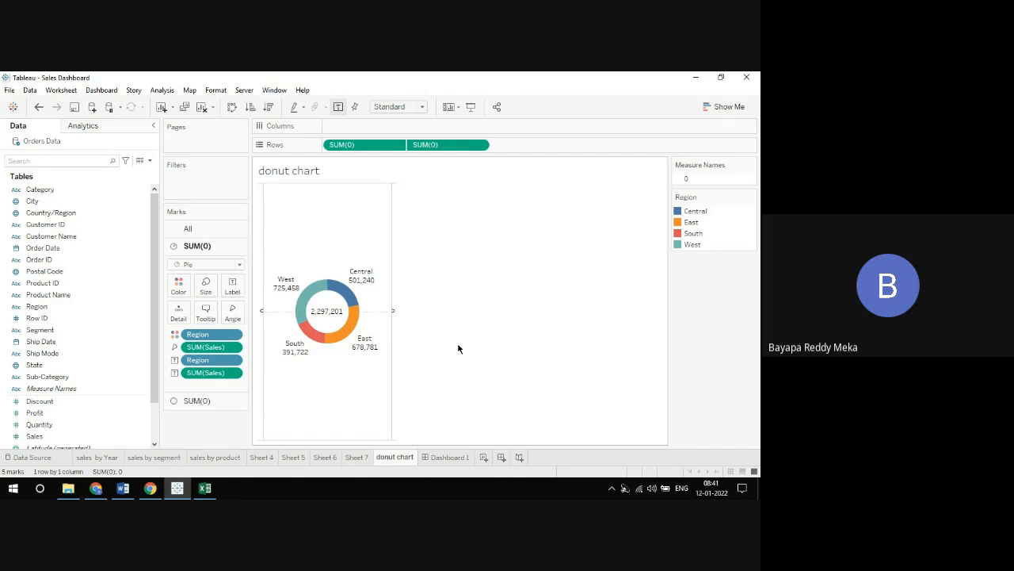
Show the Sales Analysis Dashboard in presentation mode
left_click(442, 458)
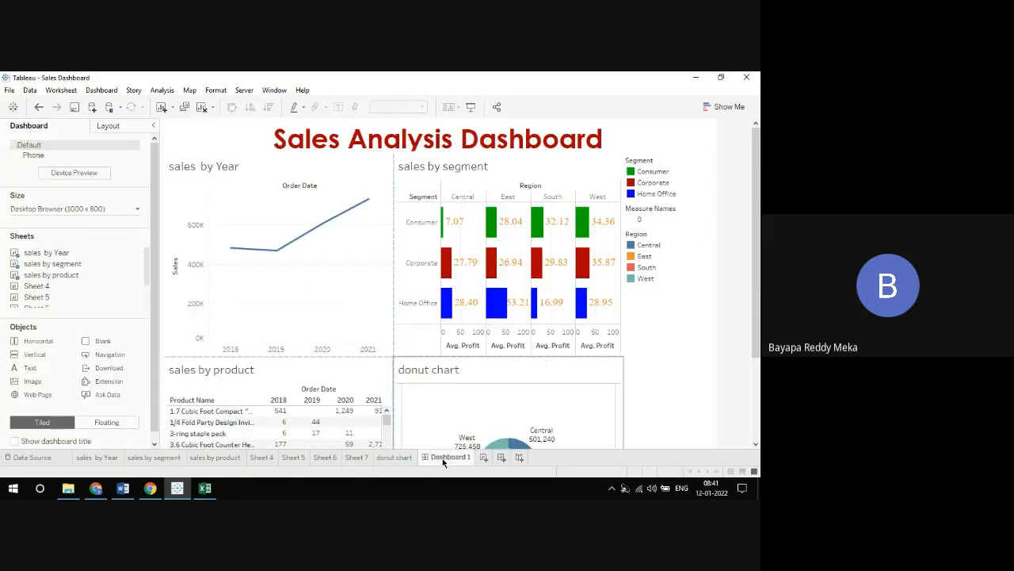
mouse_move(315, 238)
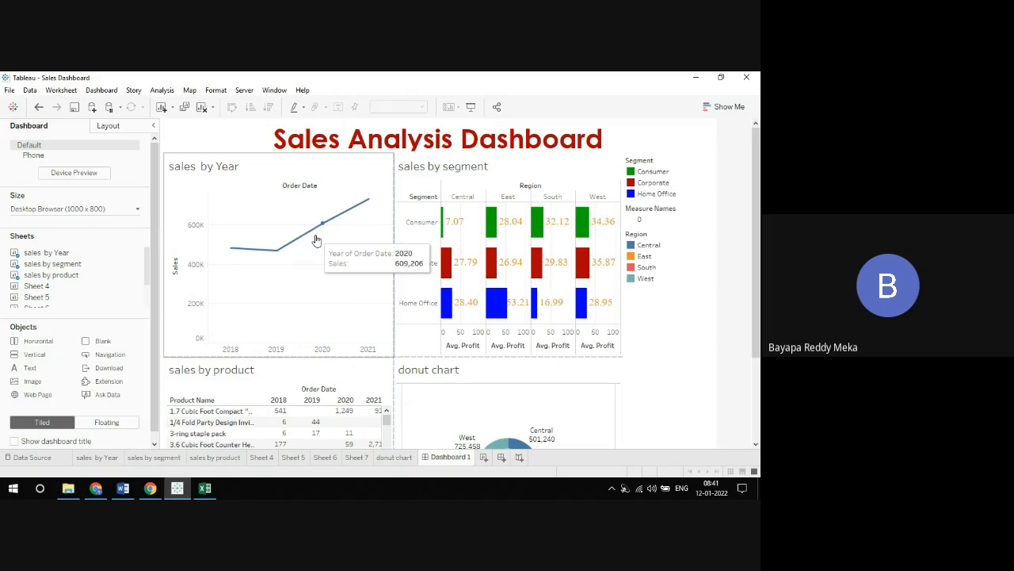
left_click(470, 107)
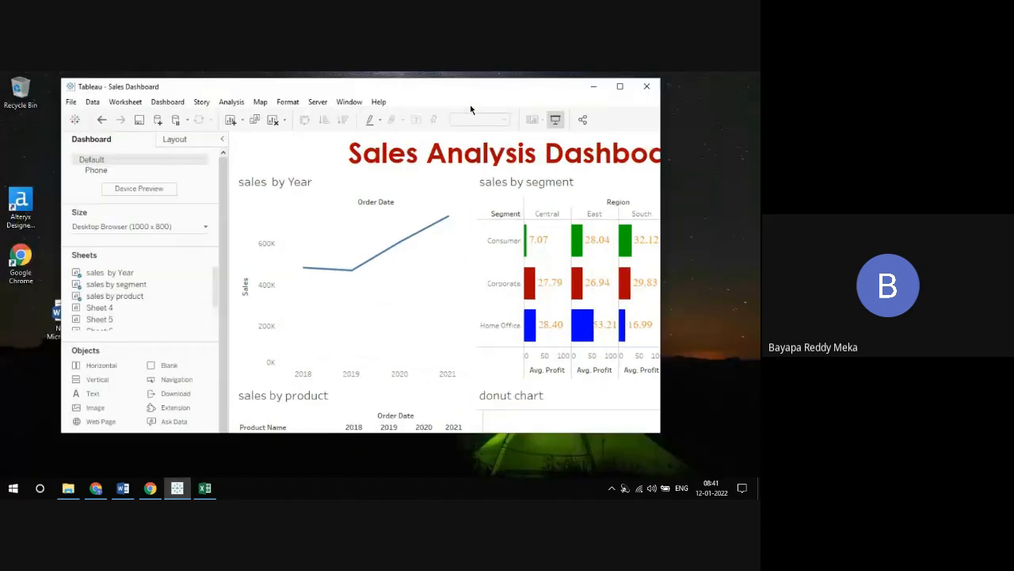
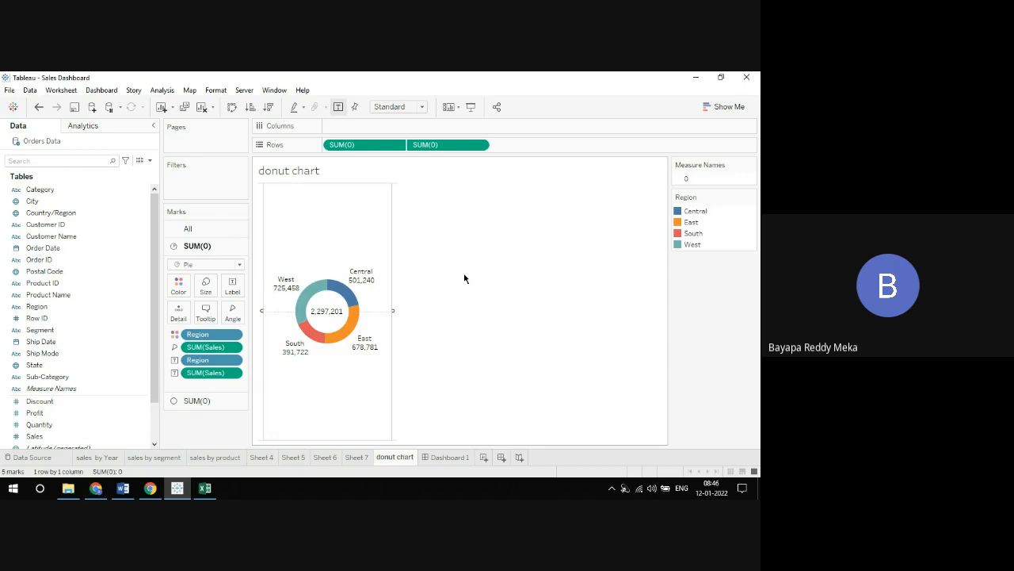
Create a new worksheet and add two inline calculations of 0 to its Rows
left_click(483, 457)
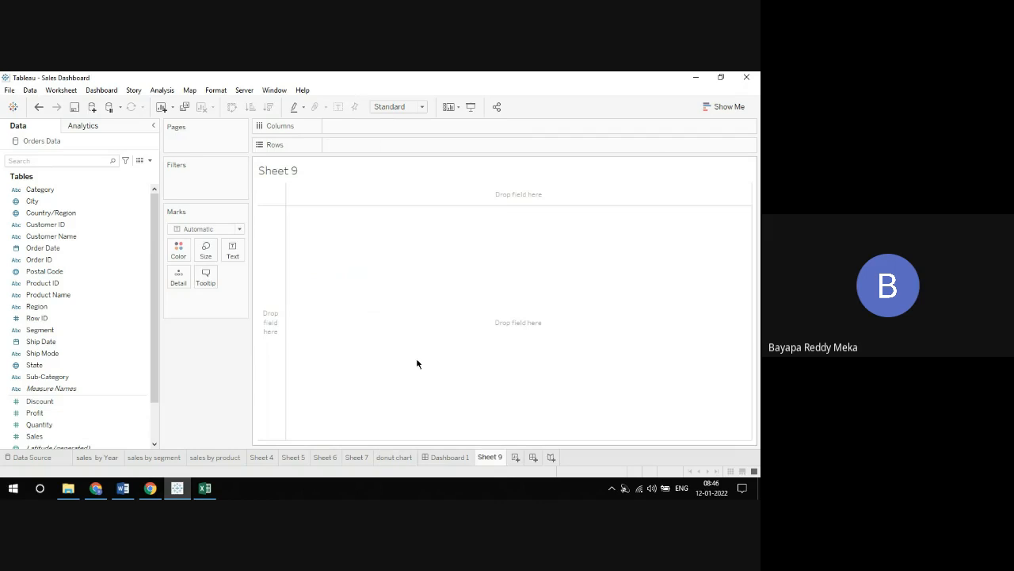
double_click(401, 149)
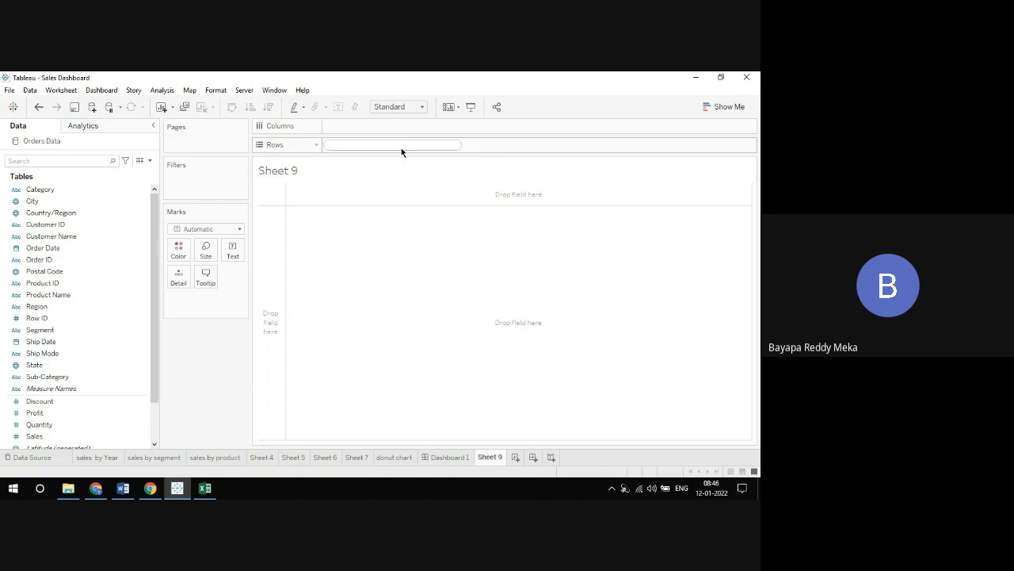
type("0")
key("Return")
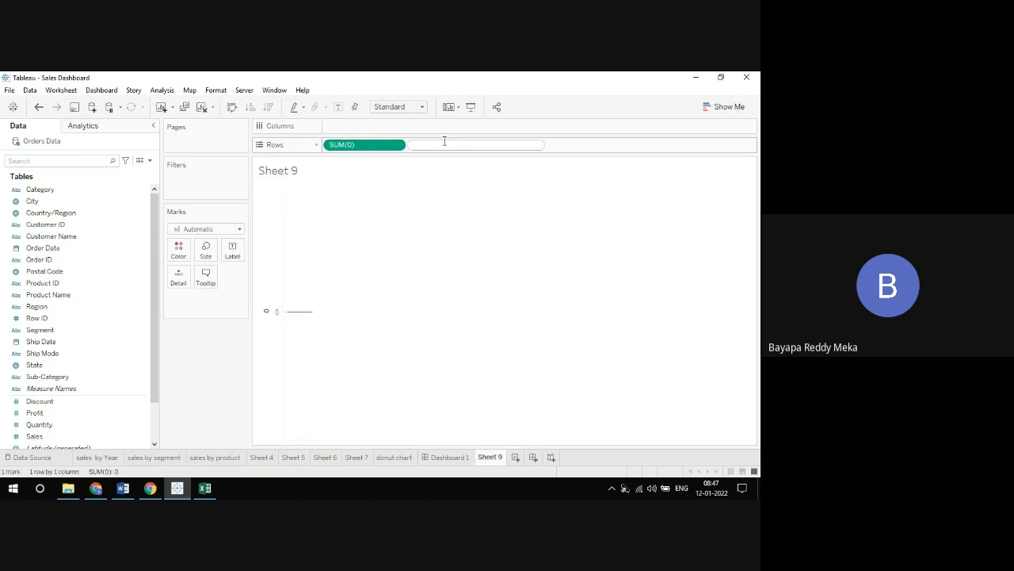
type("0")
key("Return")
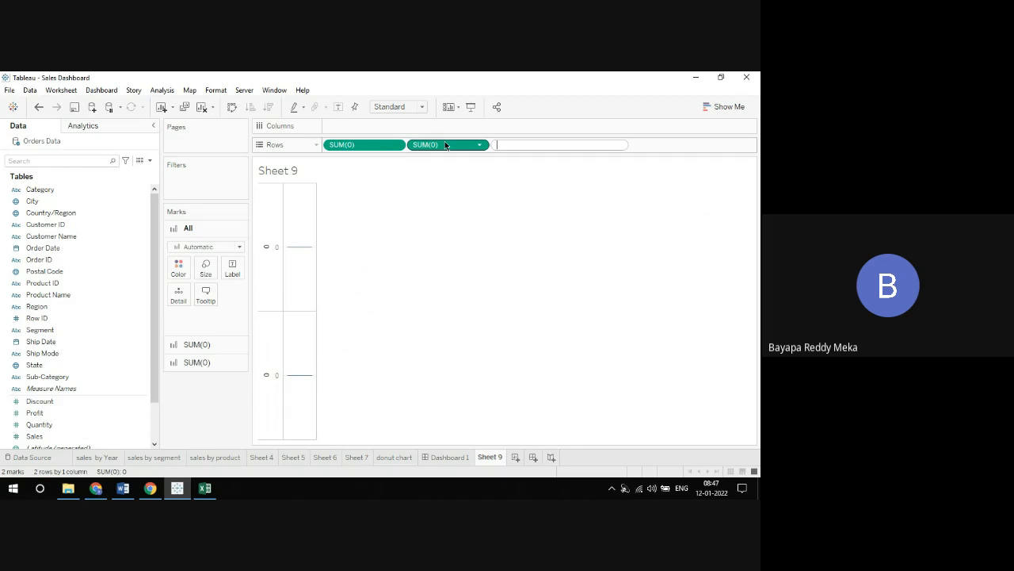
left_click(435, 178)
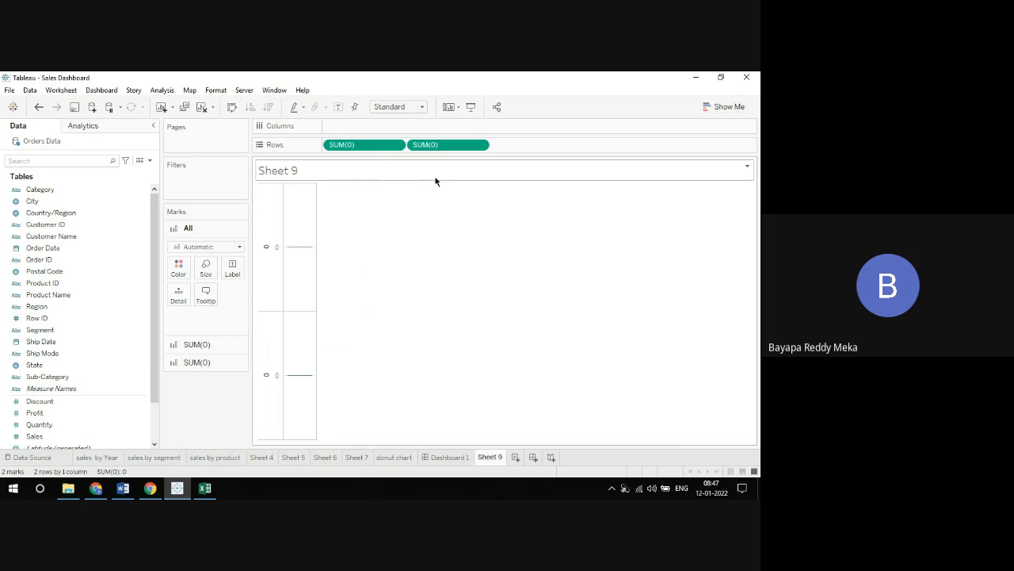
Combine the two SUM(0) measures on a dual axis, collapse the axis headers, and fit the chart to Entire View
left_click(479, 146)
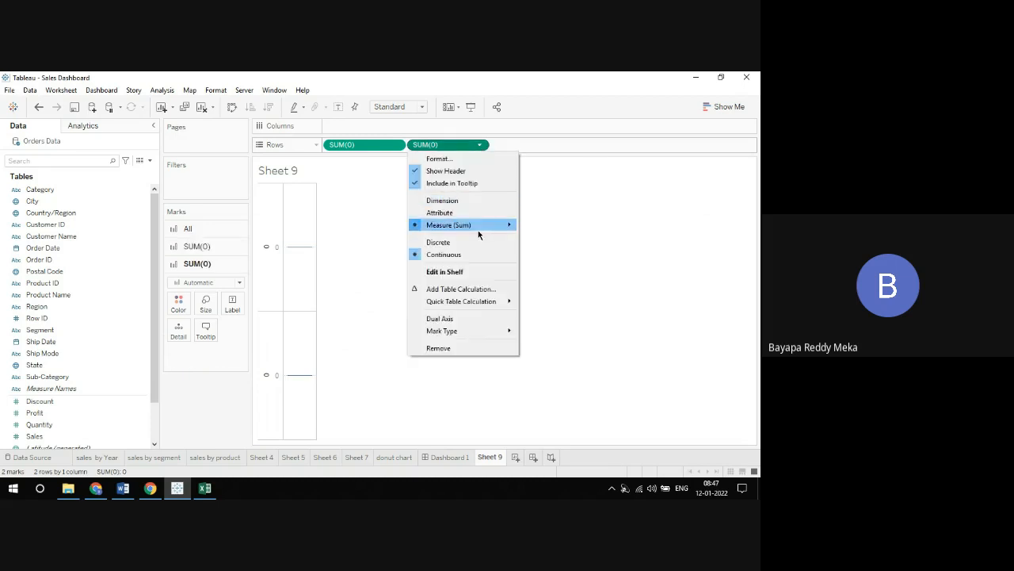
left_click(461, 319)
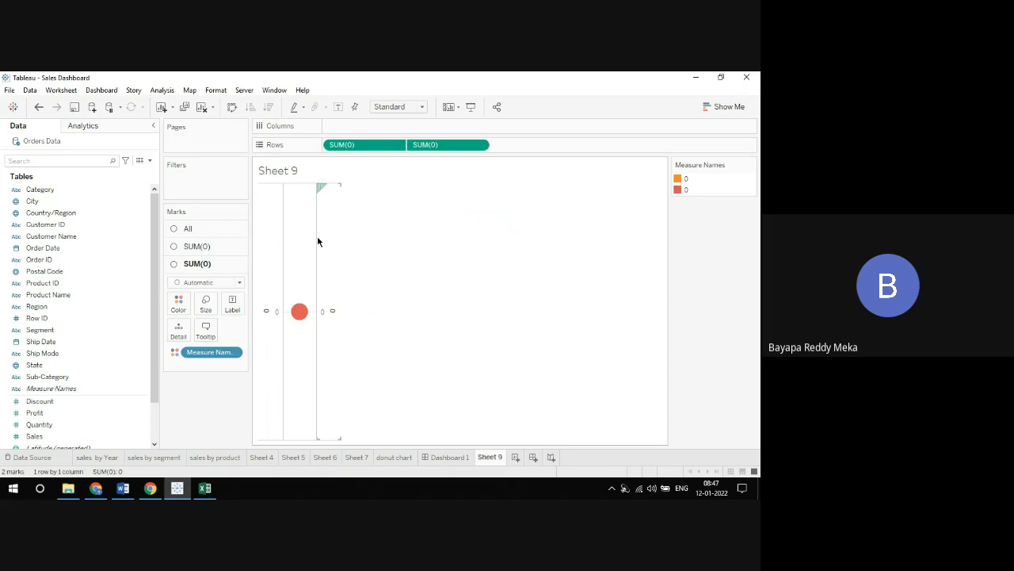
left_click_drag(316, 236, 494, 240)
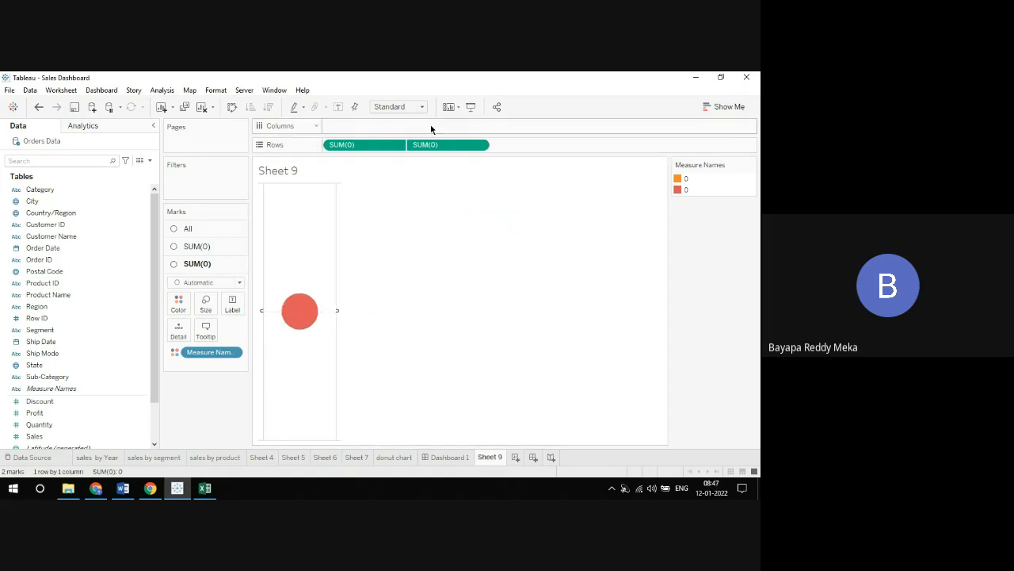
left_click(420, 107)
left_click(396, 145)
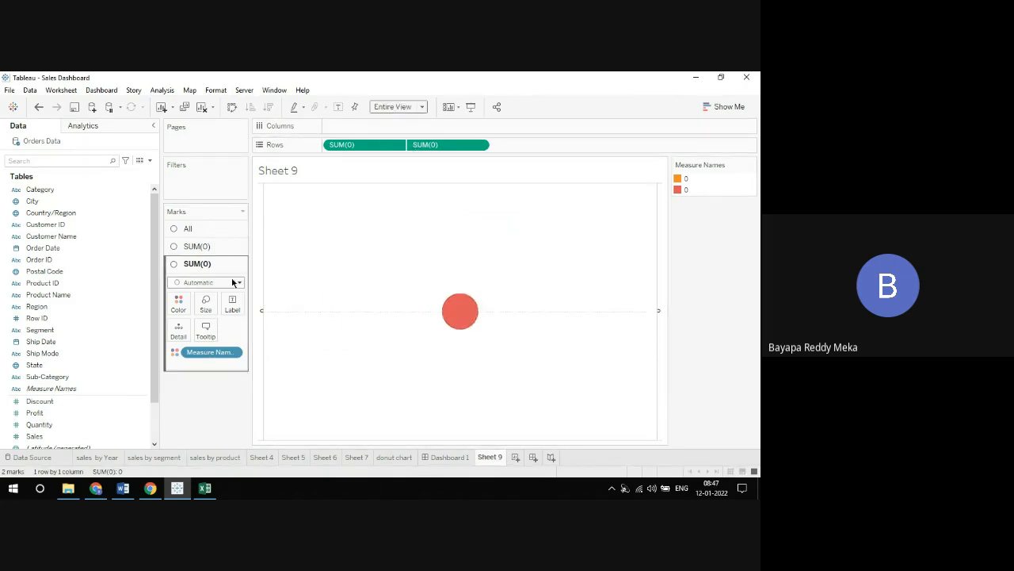
Enlarge the circle of the second SUM(0) marks and reduce the circle size of the first SUM(0) marks
left_click(205, 304)
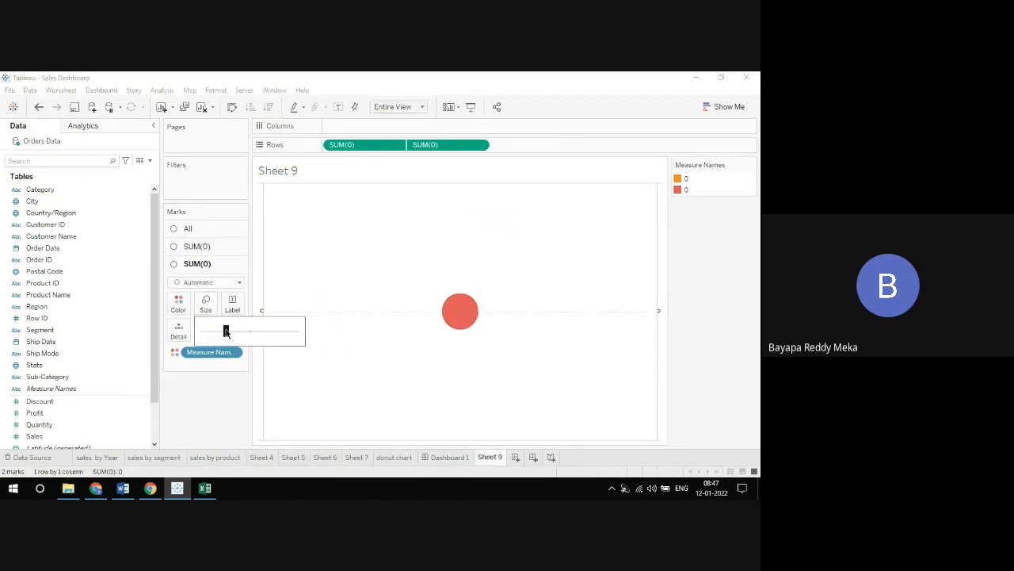
left_click_drag(227, 327, 246, 332)
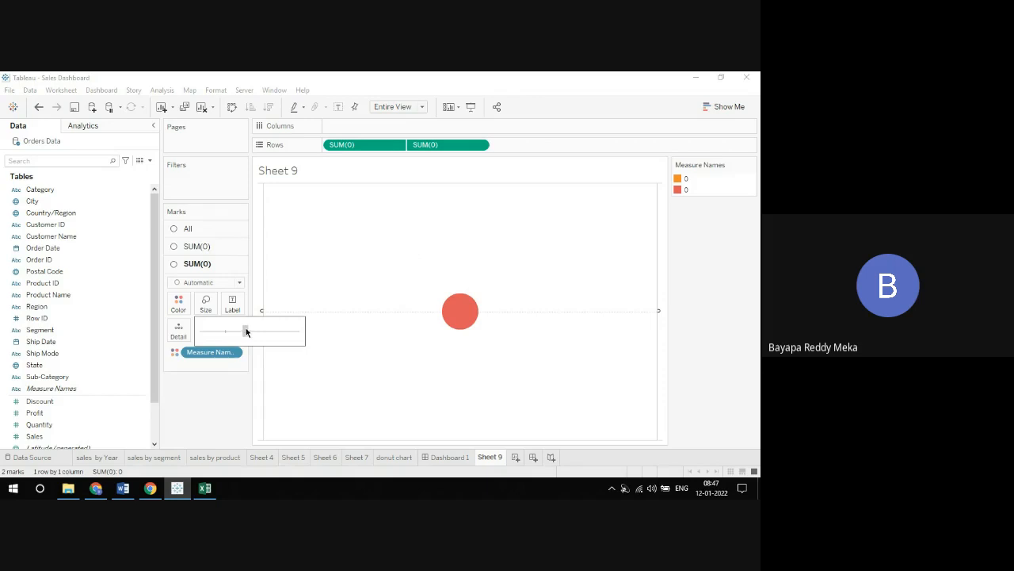
left_click(197, 246)
left_click(206, 287)
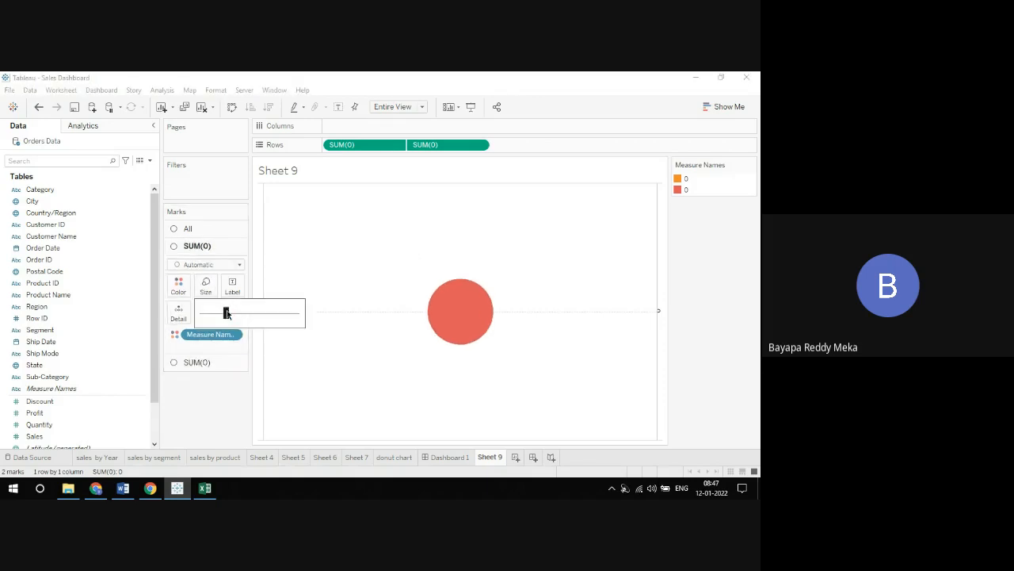
left_click_drag(241, 312, 213, 318)
Try to reduce the circle size of the second SUM(0) marks
left_click(198, 363)
left_click(206, 307)
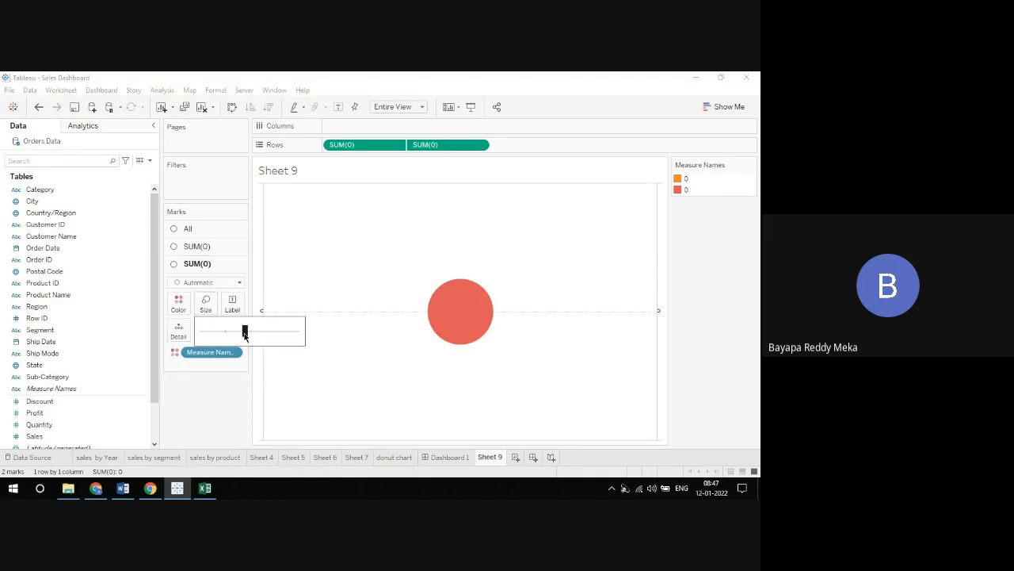
left_click_drag(230, 340, 211, 339)
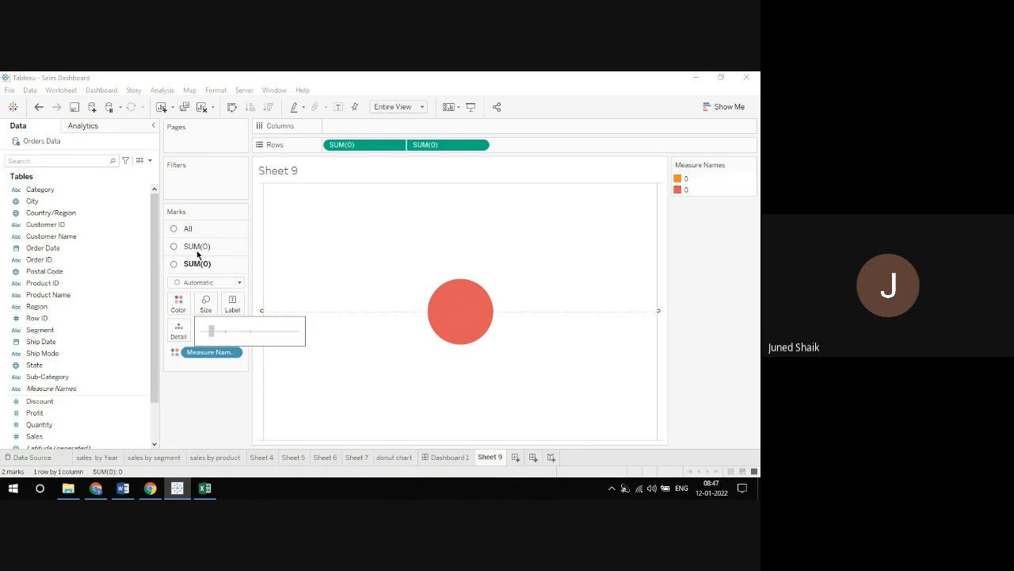
left_click(338, 301)
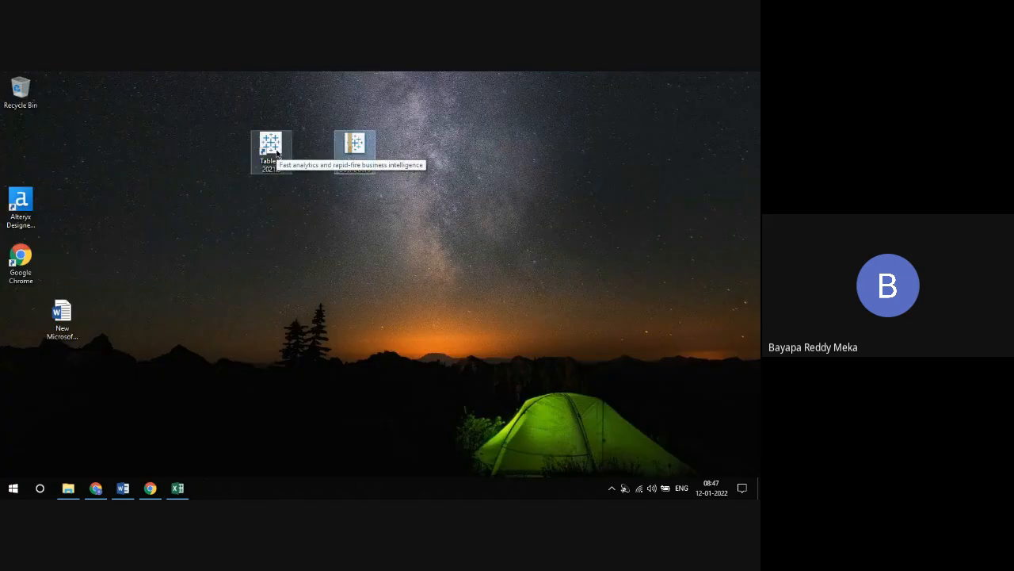
Relaunch Tableau 2021.3 and dismiss the error report, update and file recovery dialogs
left_click(274, 146)
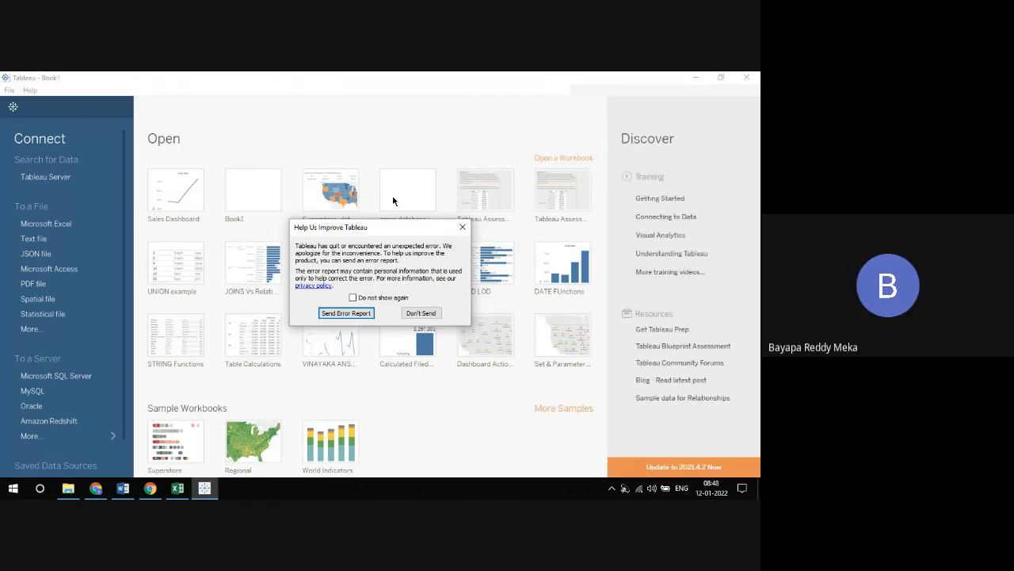
left_click(463, 227)
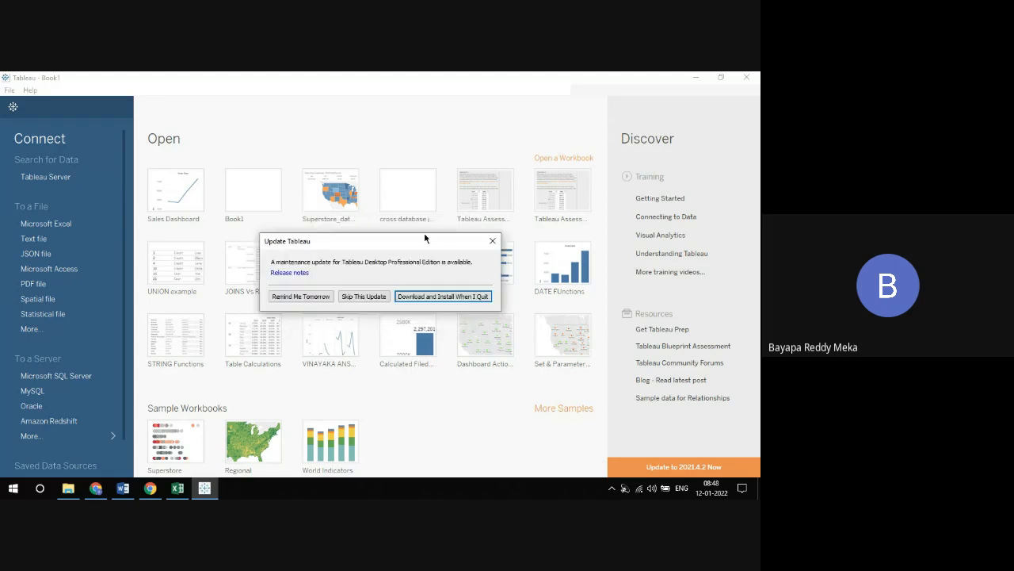
left_click(490, 240)
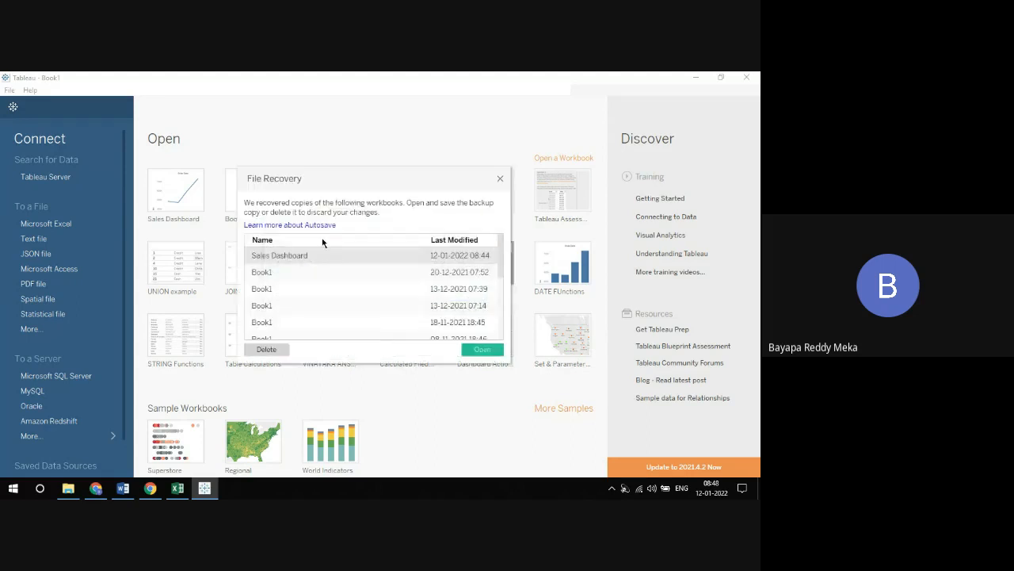
left_click(501, 178)
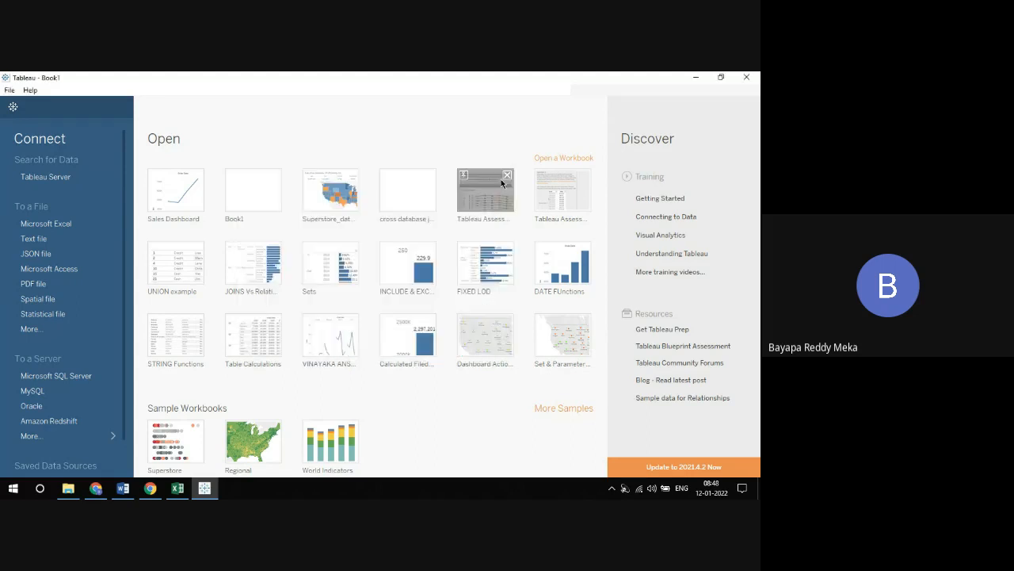
Connect to the Sample - Superstore Excel file in My Tableau Repository's Datasources 2021.3 en_US-US folder and add the Orders table
left_click(69, 223)
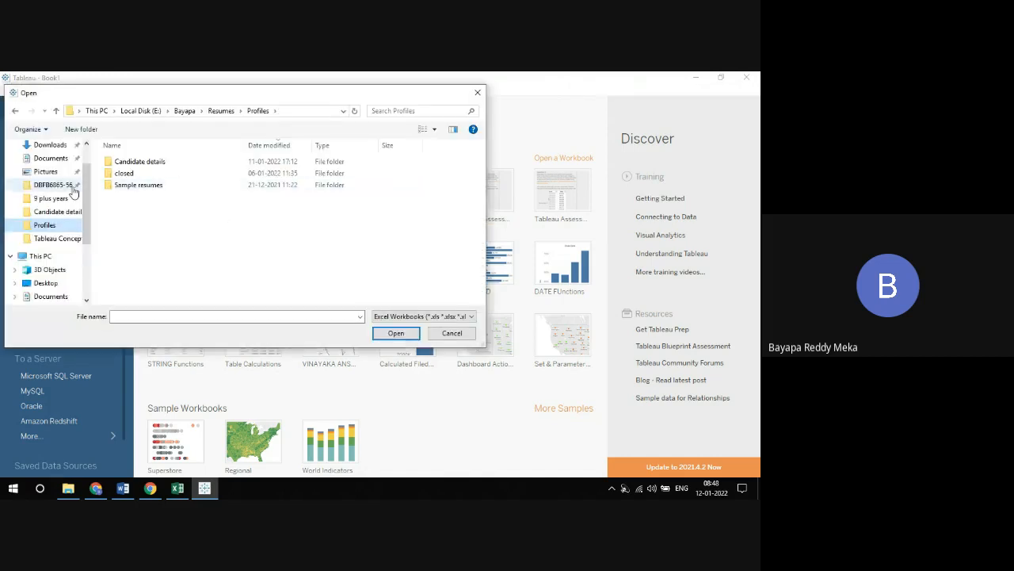
left_click(57, 160)
double_click(127, 187)
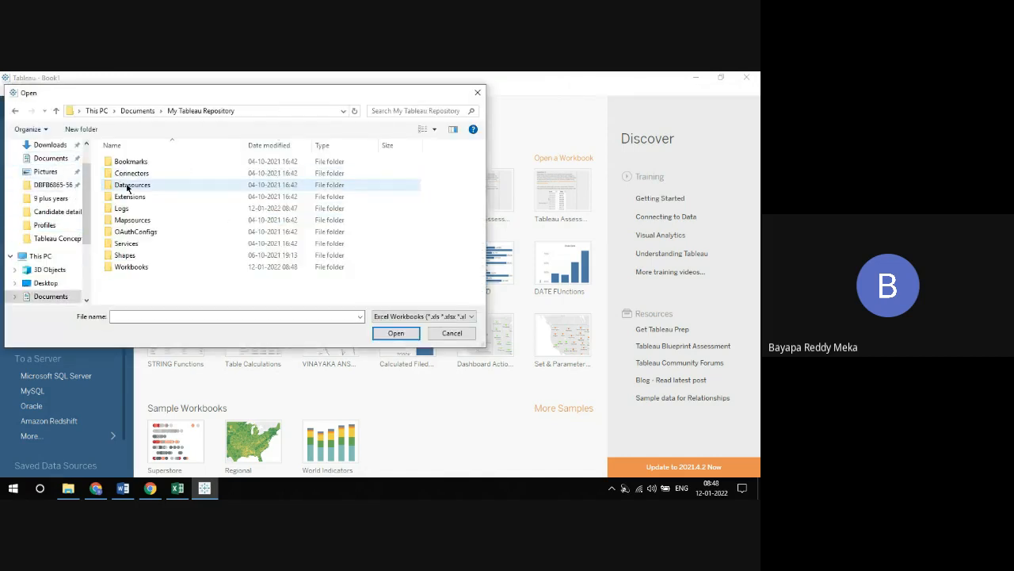
double_click(127, 186)
double_click(124, 162)
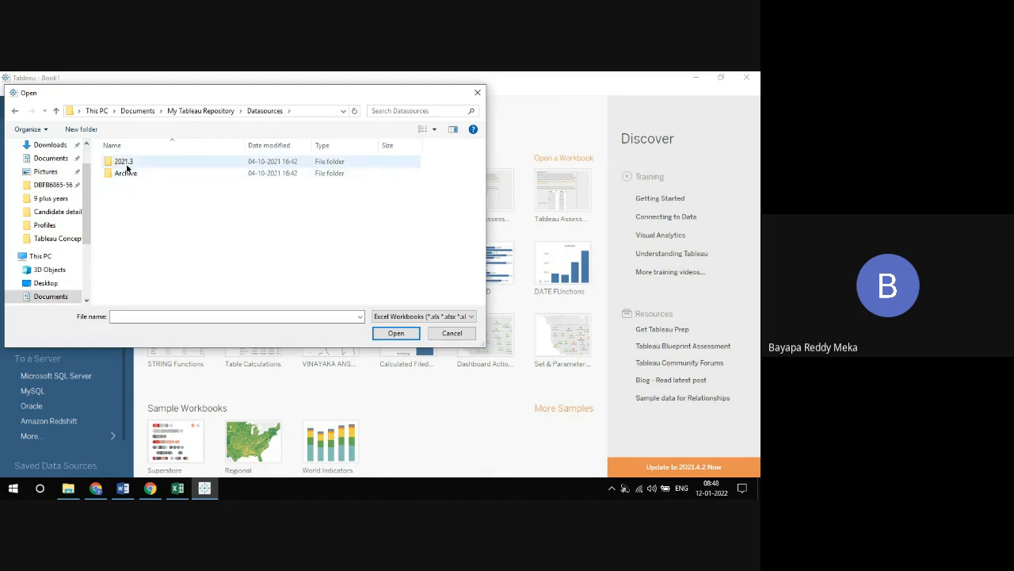
double_click(128, 163)
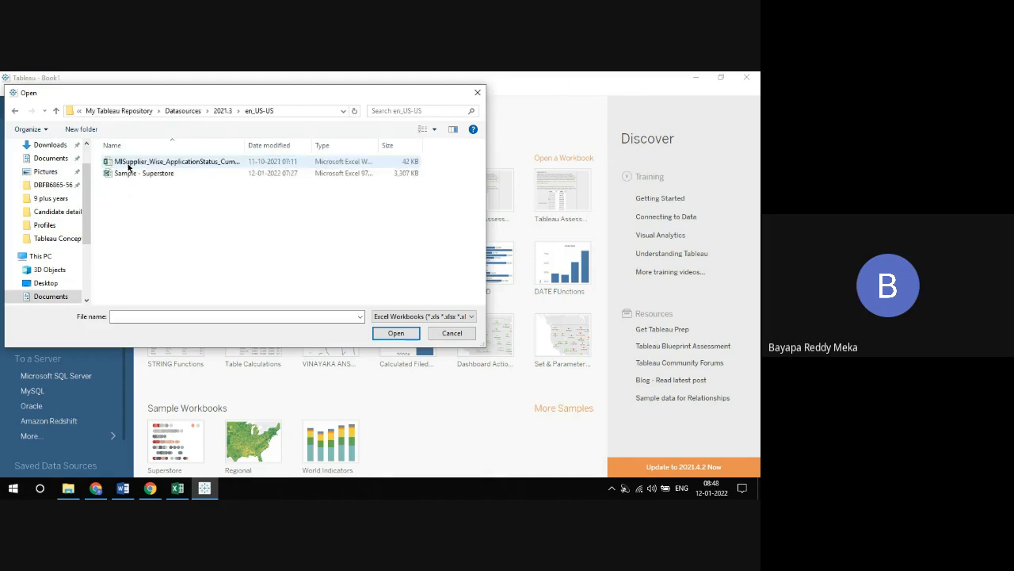
double_click(129, 173)
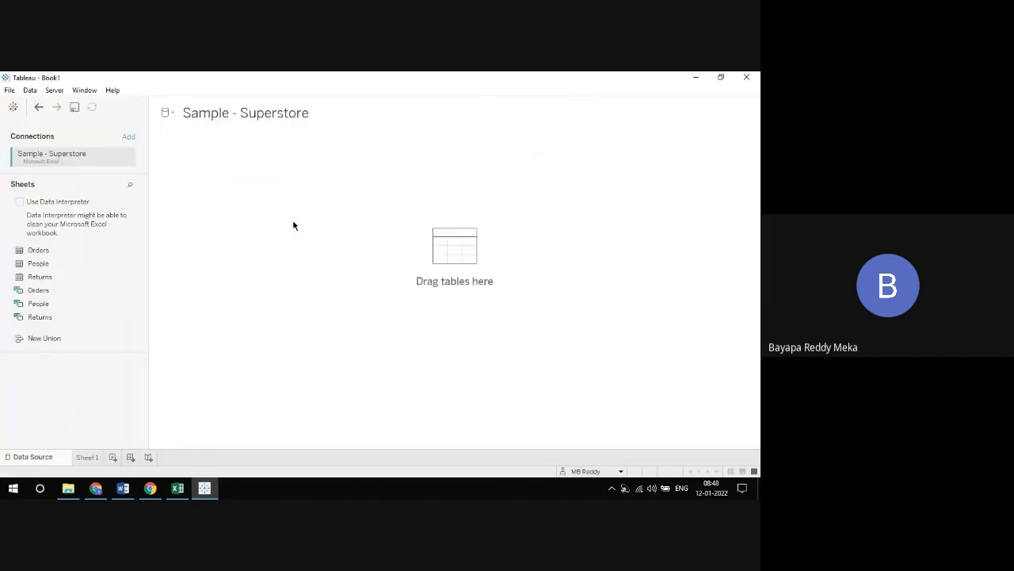
left_click_drag(39, 250, 206, 214)
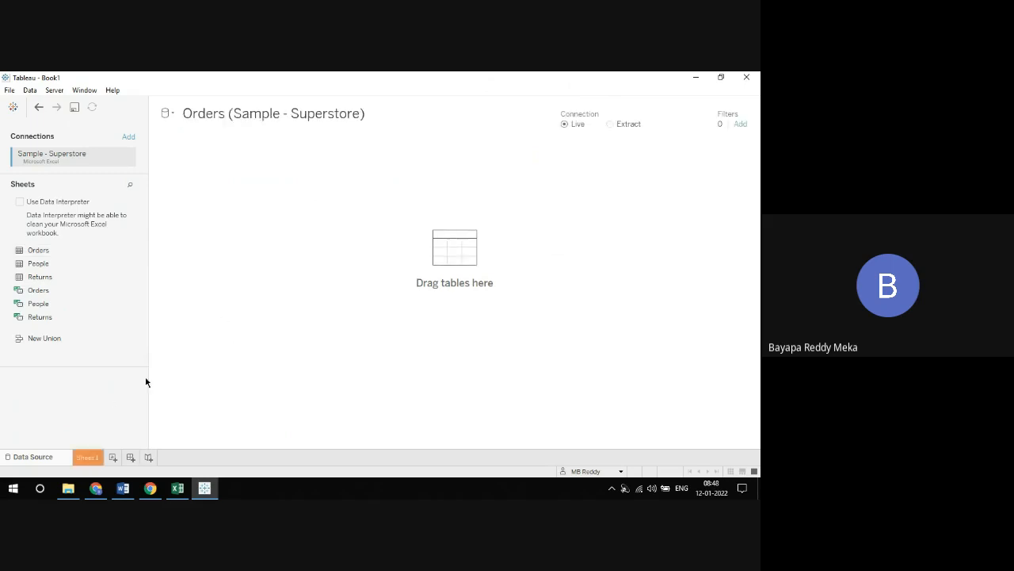
Add two inline calculations of 0 to the Rows of Sheet 1
left_click(90, 454)
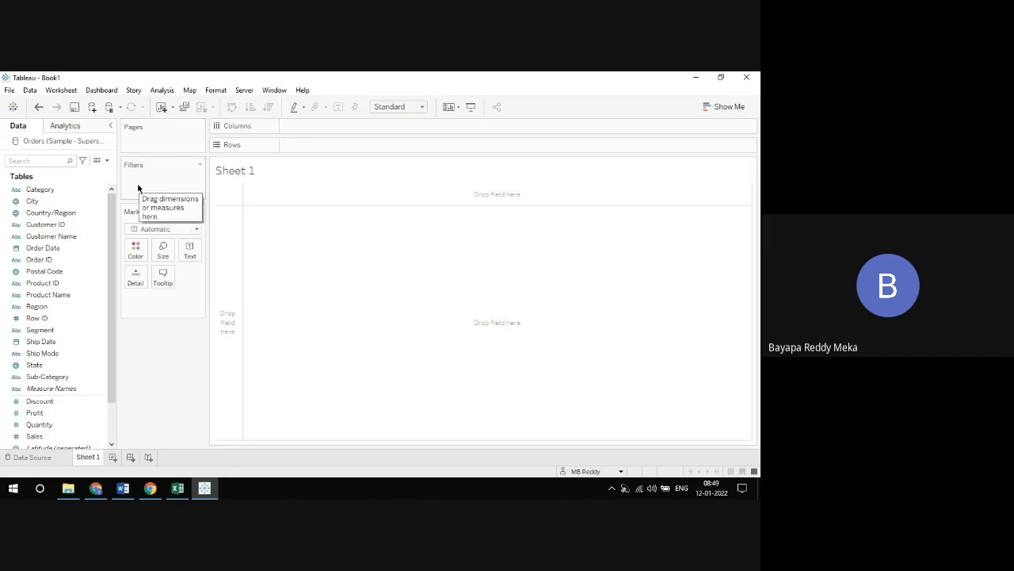
double_click(369, 144)
type("0")
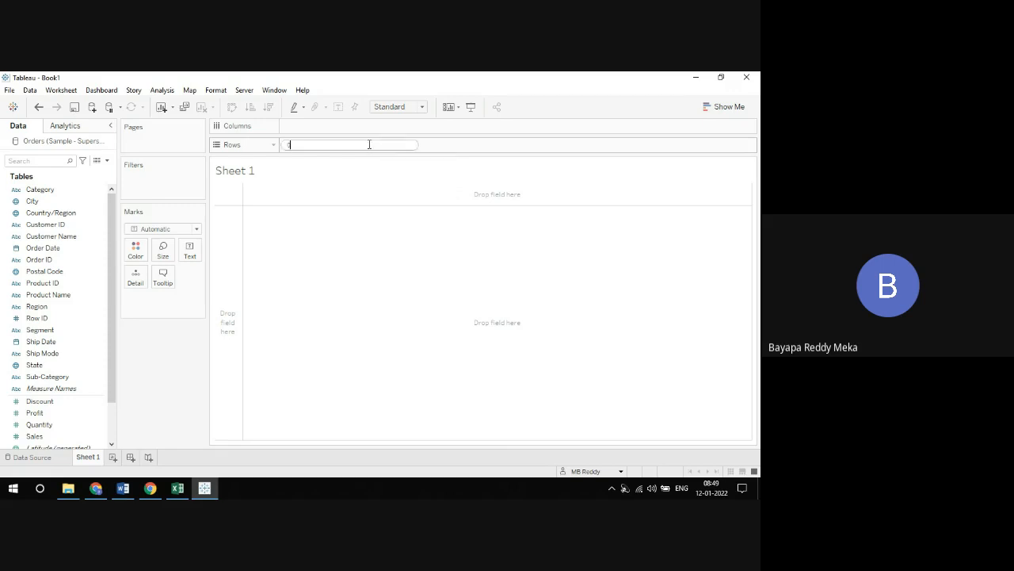
key("Return")
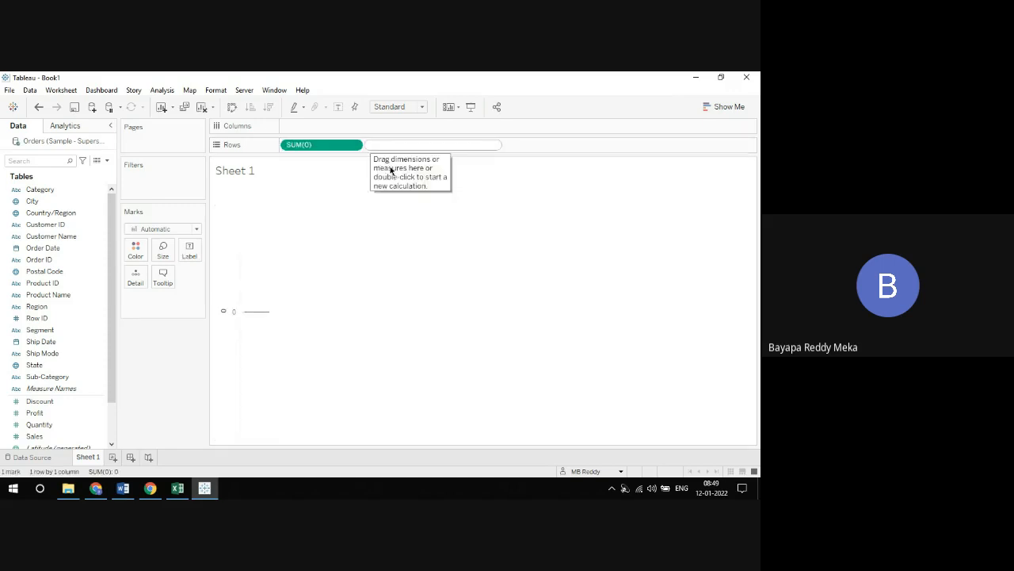
double_click(442, 146)
type("0")
key("Return")
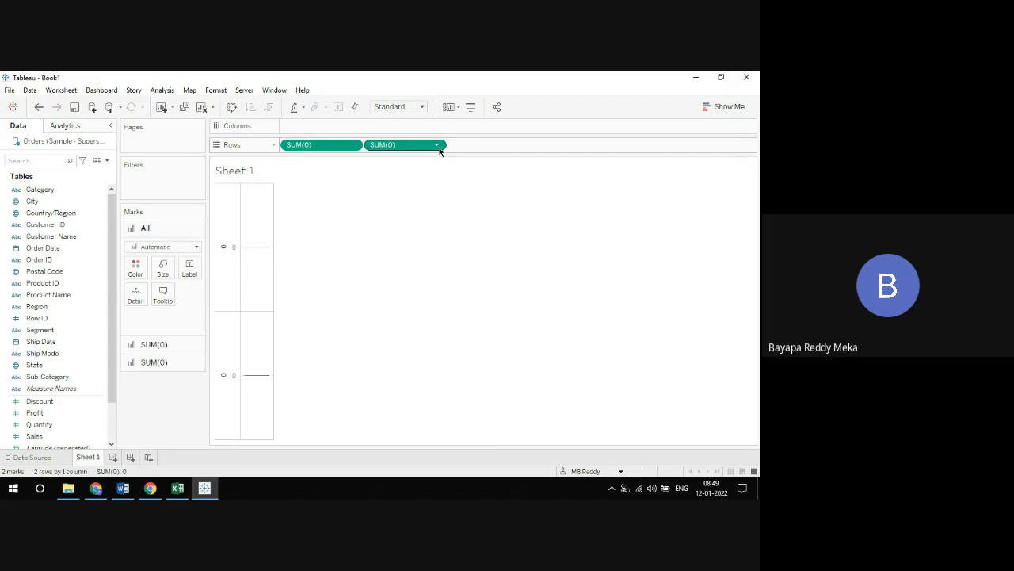
Put the second SUM(0) measure on a dual axis and collapse the axis headers to widen the plot area
left_click(436, 145)
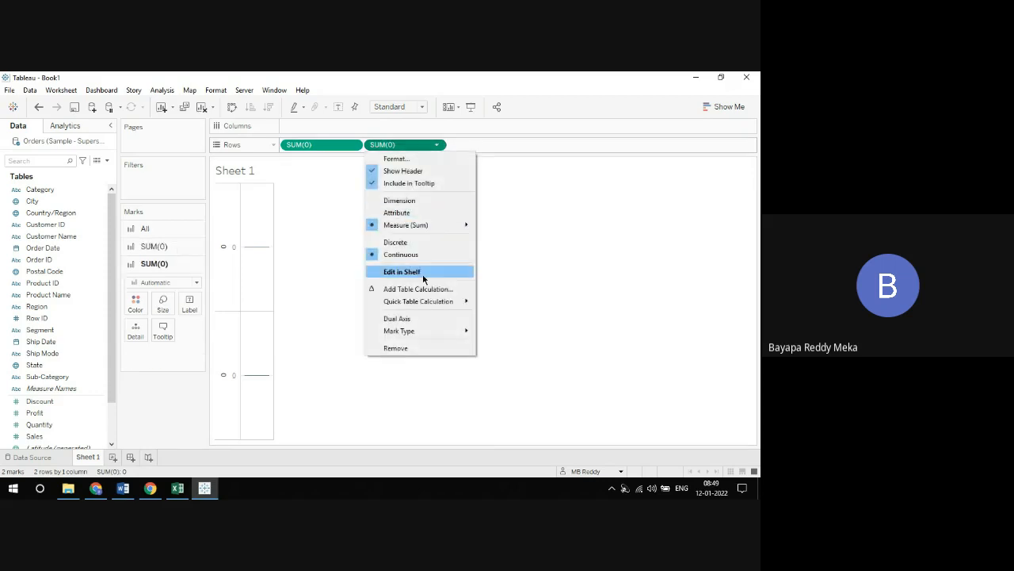
left_click(409, 317)
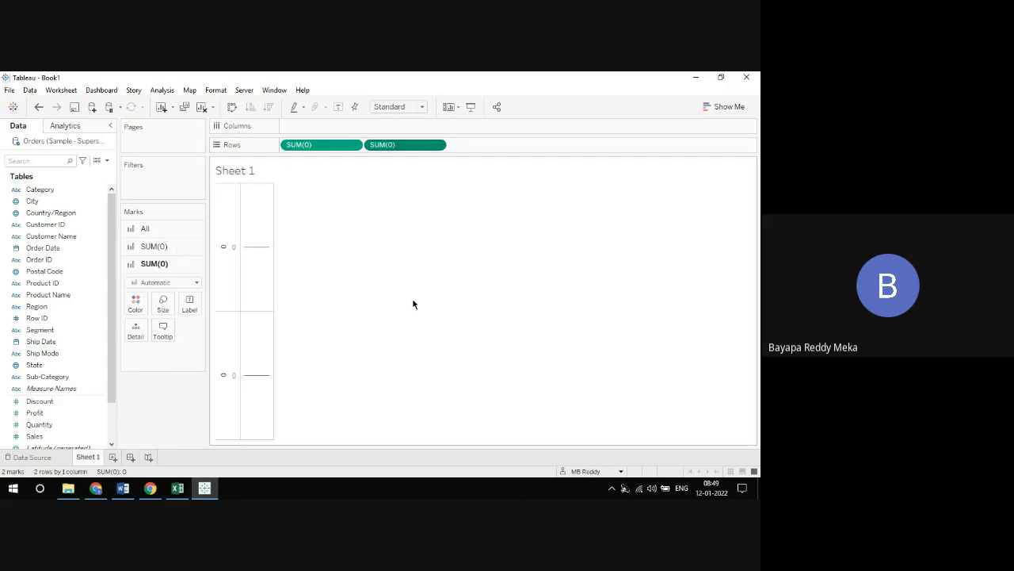
left_click(436, 145)
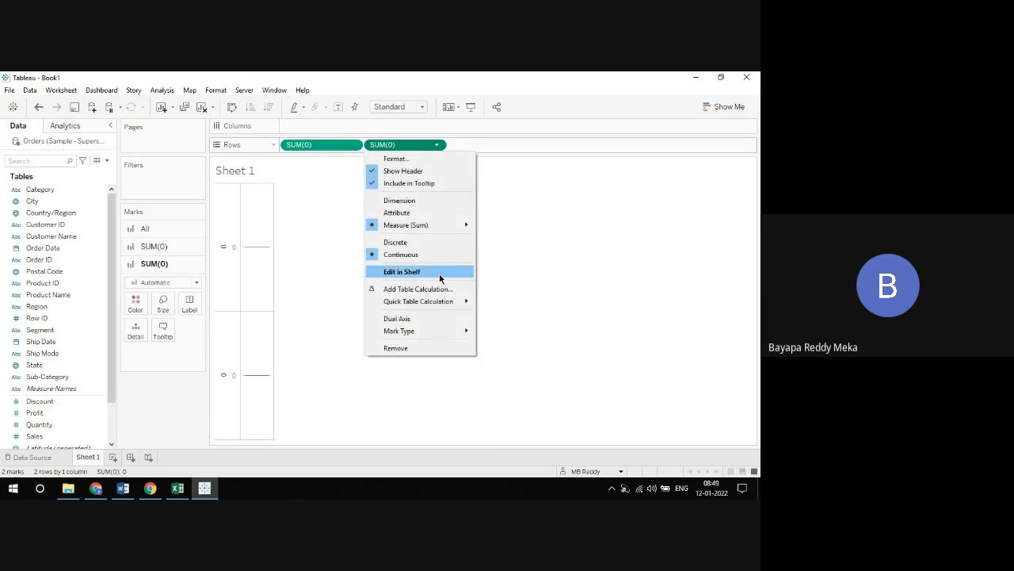
left_click(400, 318)
left_click_drag(273, 221, 451, 222)
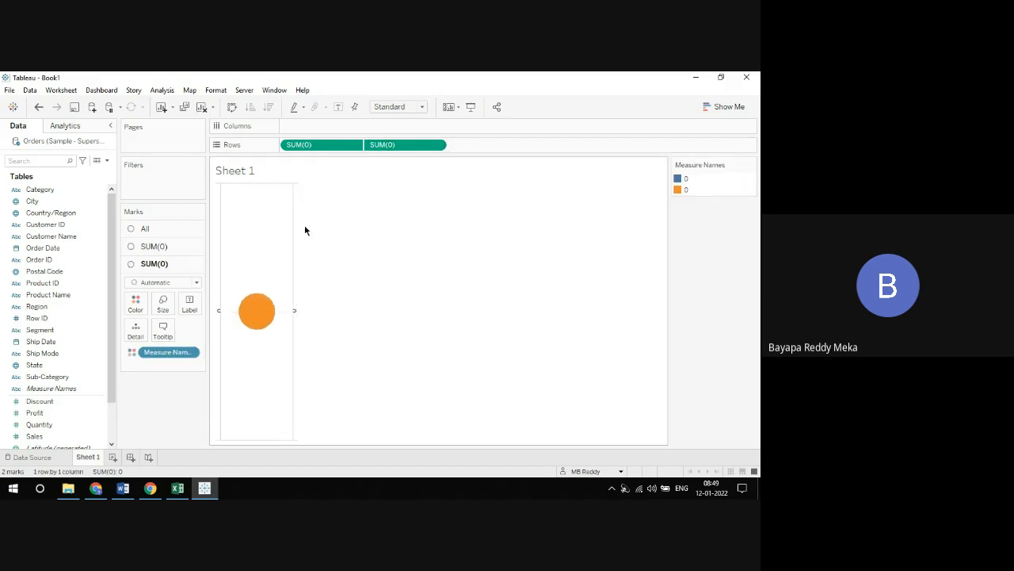
Swap the rows and columns of Sheet 1 and collapse the axis headers to make the plot area taller
left_click(232, 106)
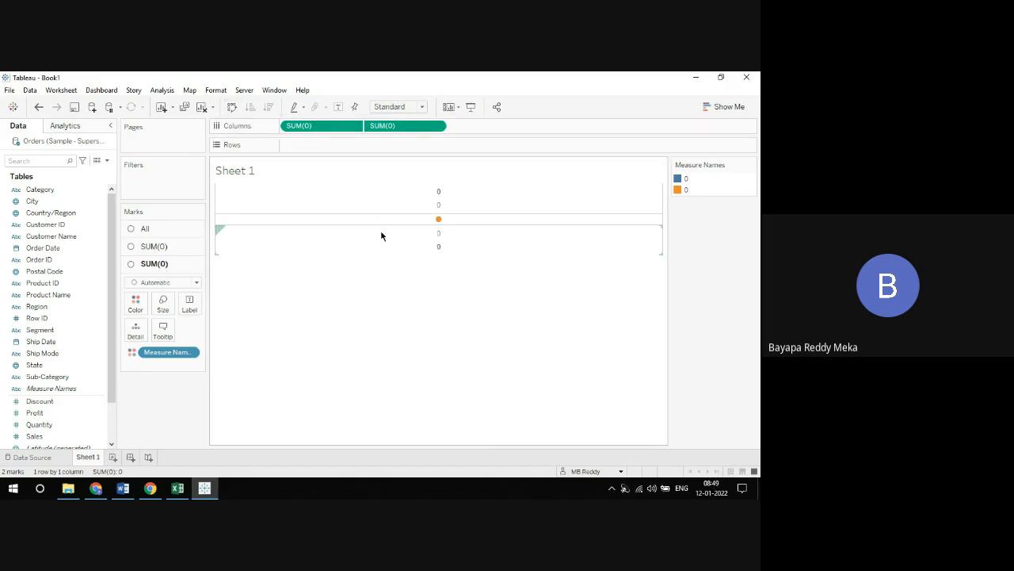
left_click_drag(381, 226, 389, 320)
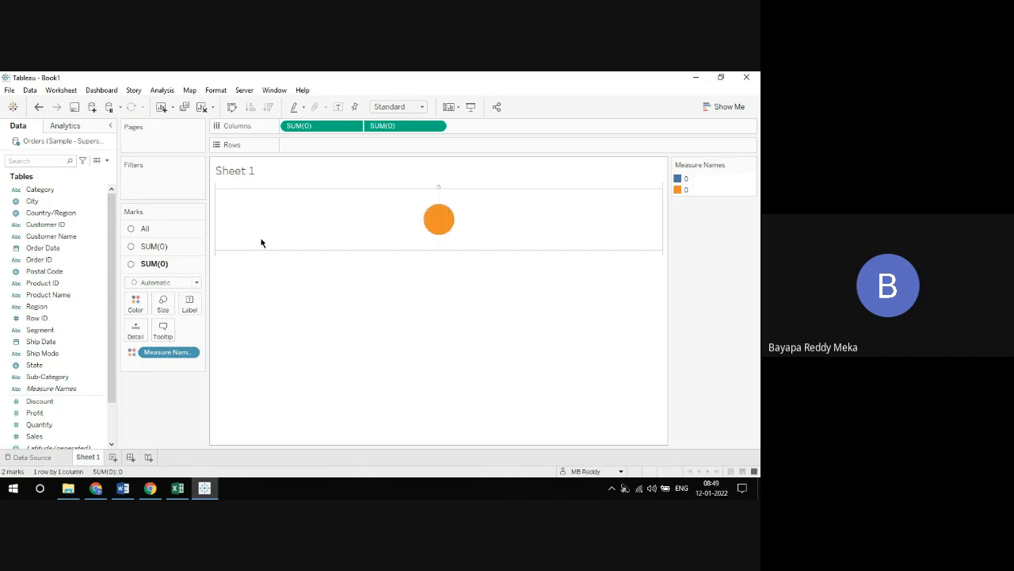
Set the mark type of the first SUM(0) measure to Pie
left_click(162, 252)
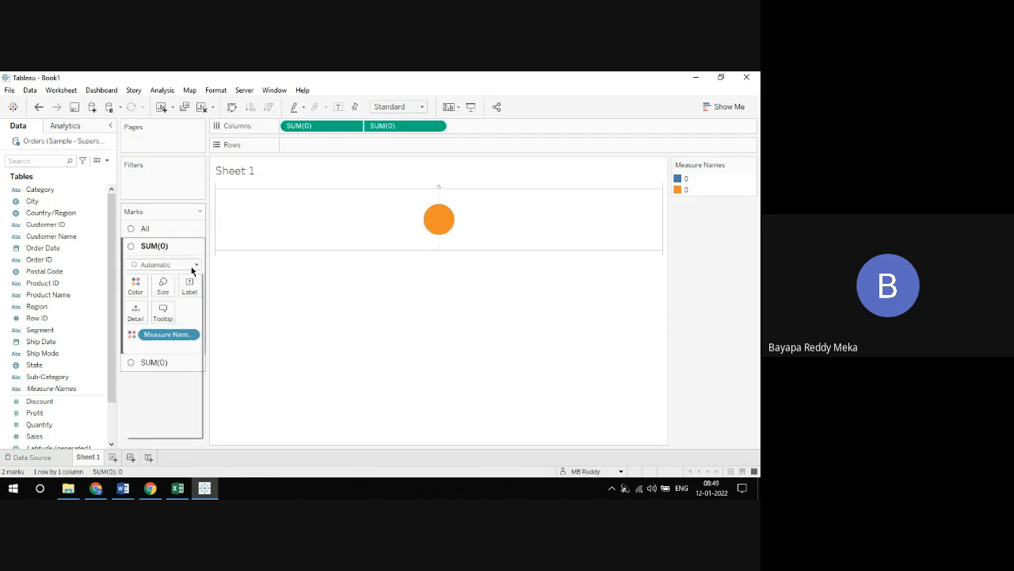
left_click(188, 264)
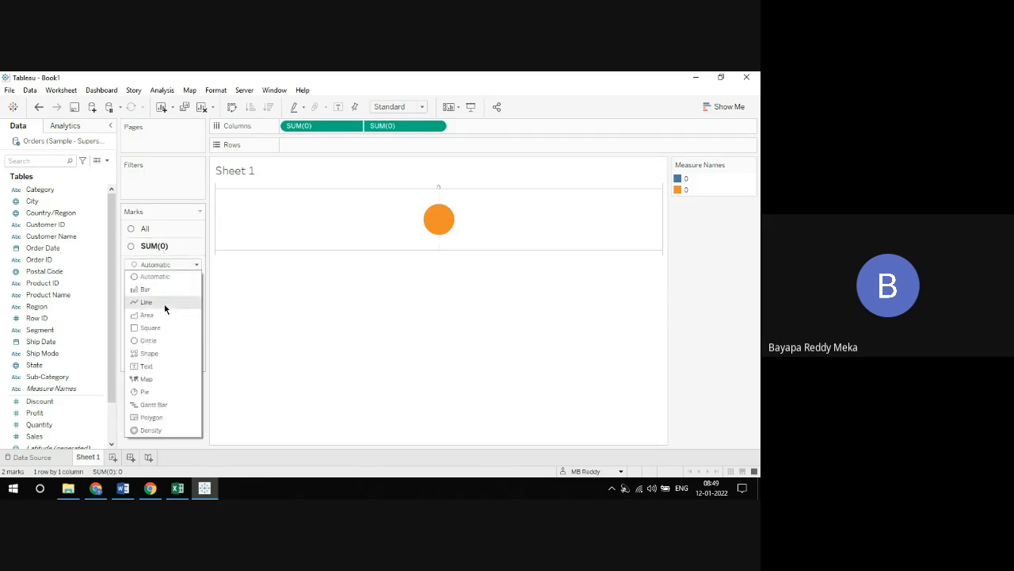
left_click(154, 389)
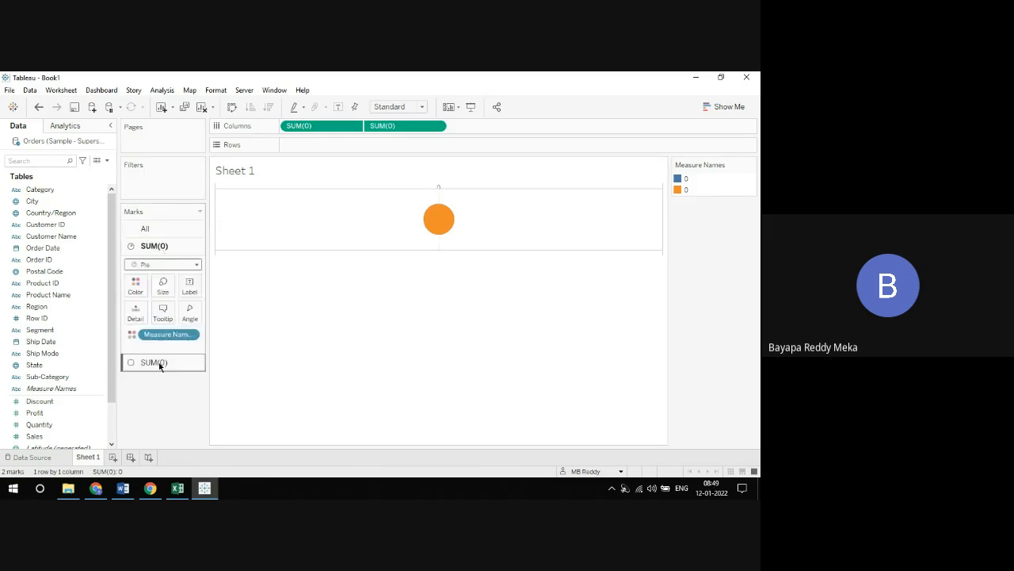
Recolor the second SUM(0) measure's circle from orange to white
left_click(157, 362)
left_click(135, 302)
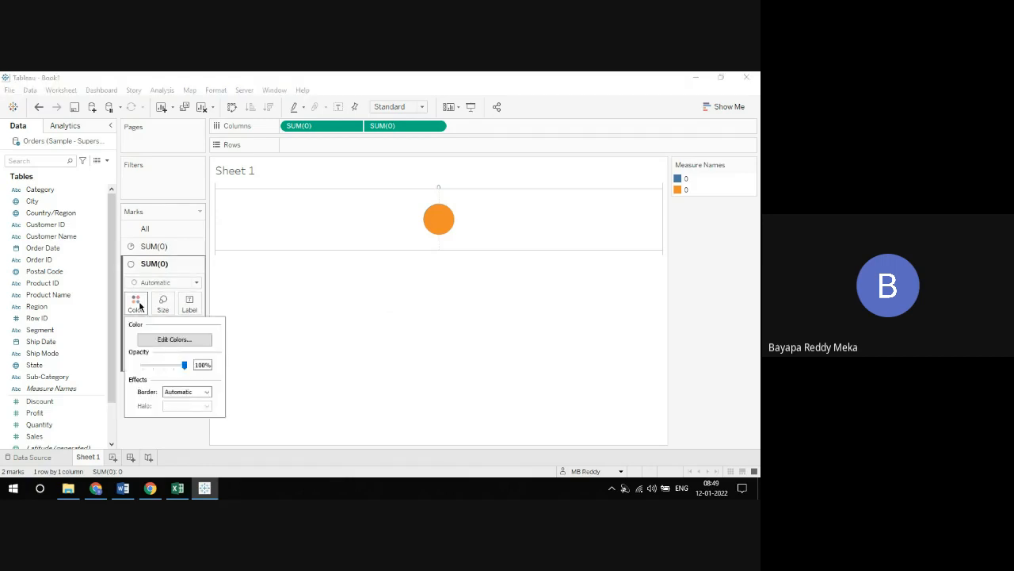
left_click(163, 339)
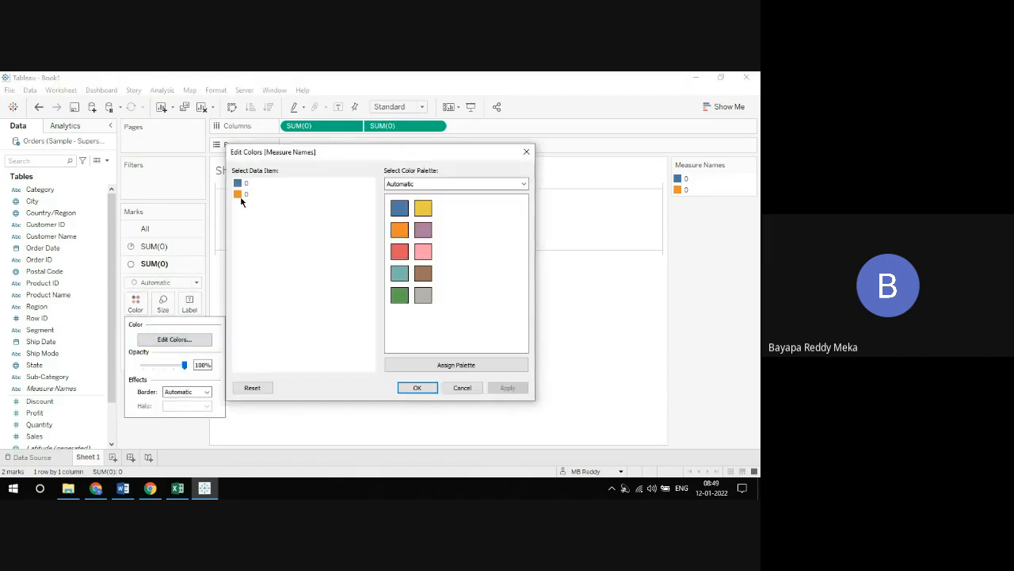
double_click(242, 195)
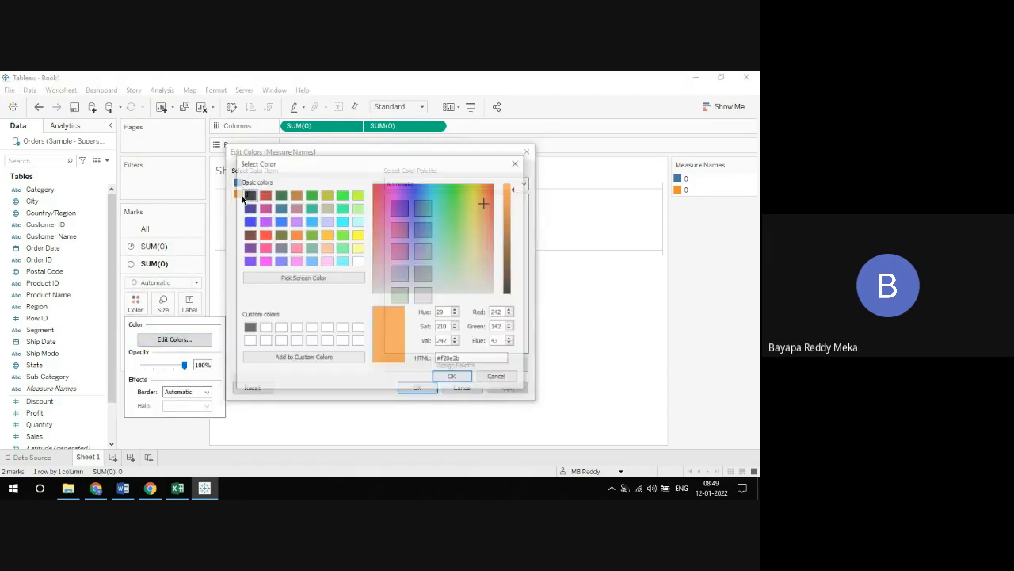
left_click(357, 262)
left_click(439, 376)
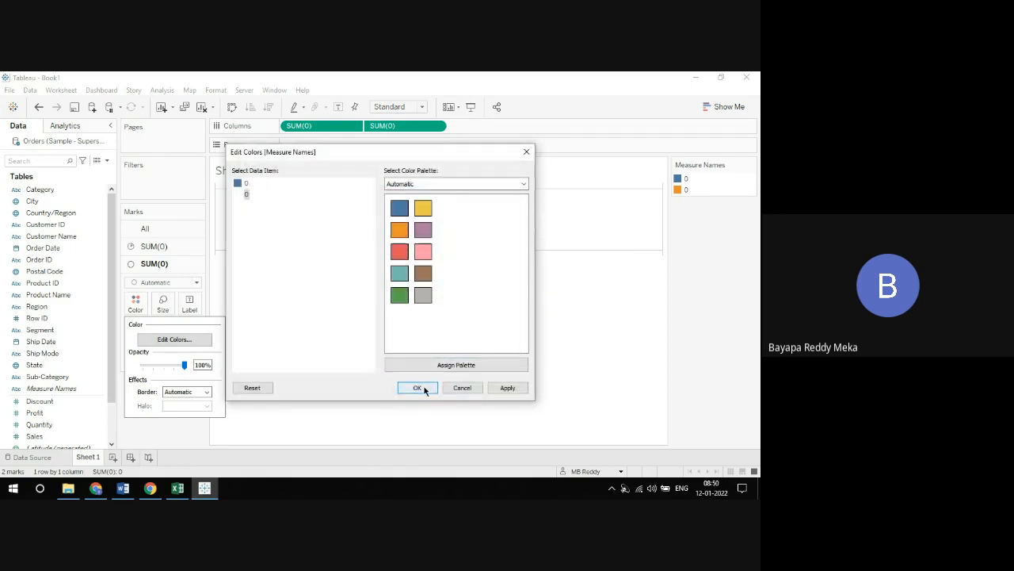
left_click(415, 388)
Enlarge the first SUM(0) pie mark so it forms a ring around the white circle
left_click(152, 245)
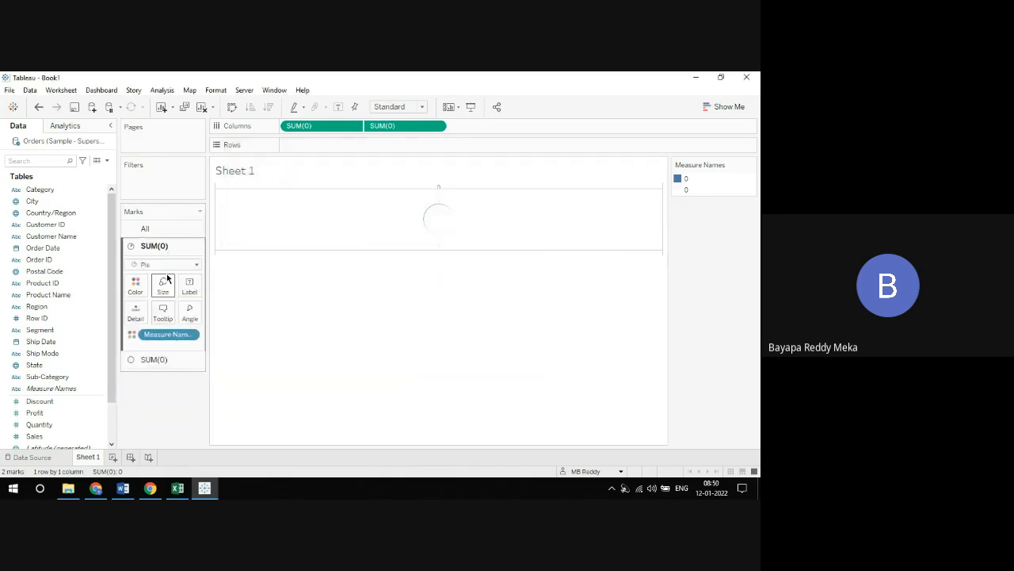
left_click(163, 284)
left_click_drag(182, 314, 198, 311)
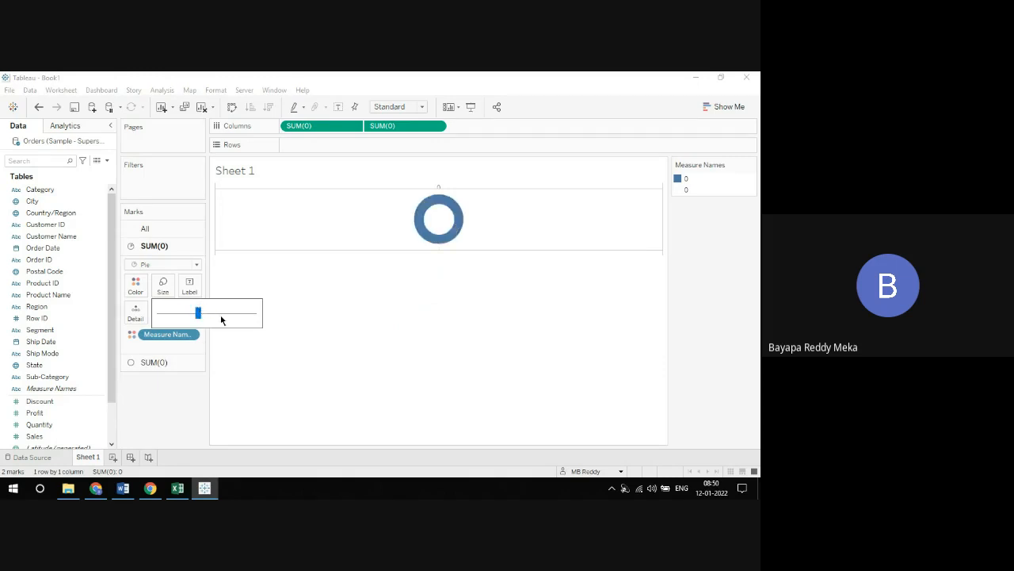
left_click(425, 350)
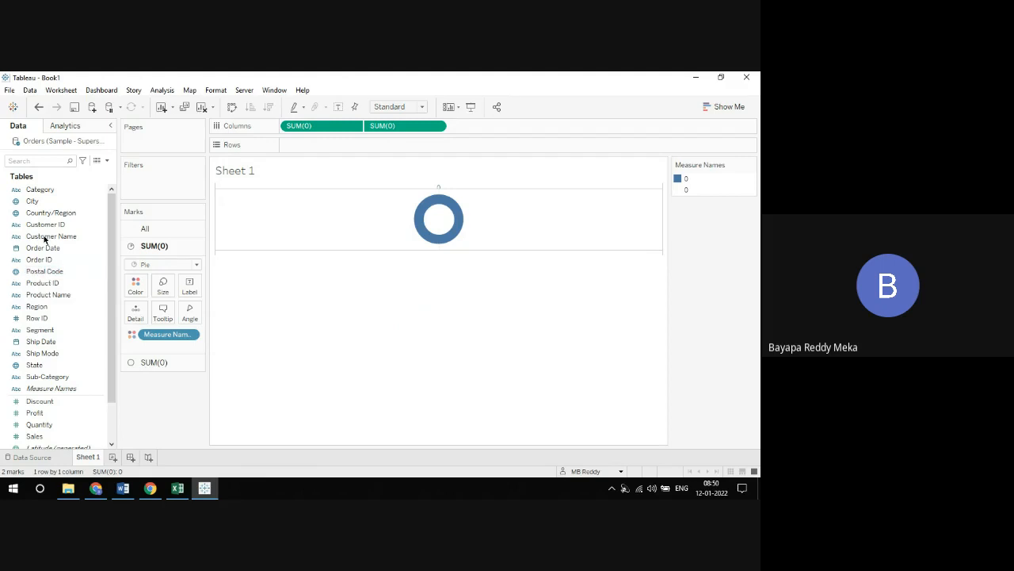
Color the pie of the first SUM(0) measure by Category and set its slice angles by Sales
left_click_drag(45, 195, 136, 287)
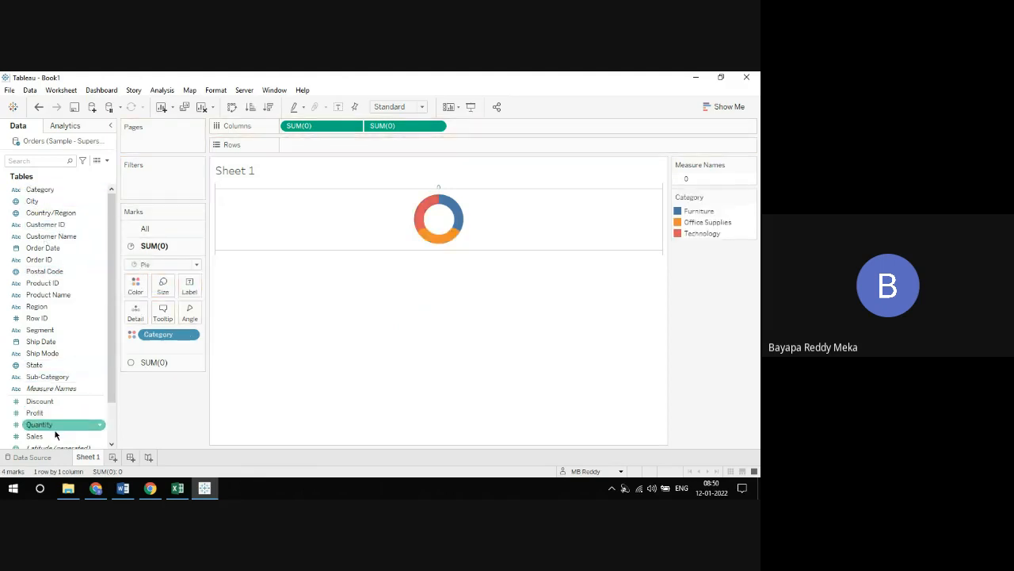
left_click_drag(57, 434, 192, 315)
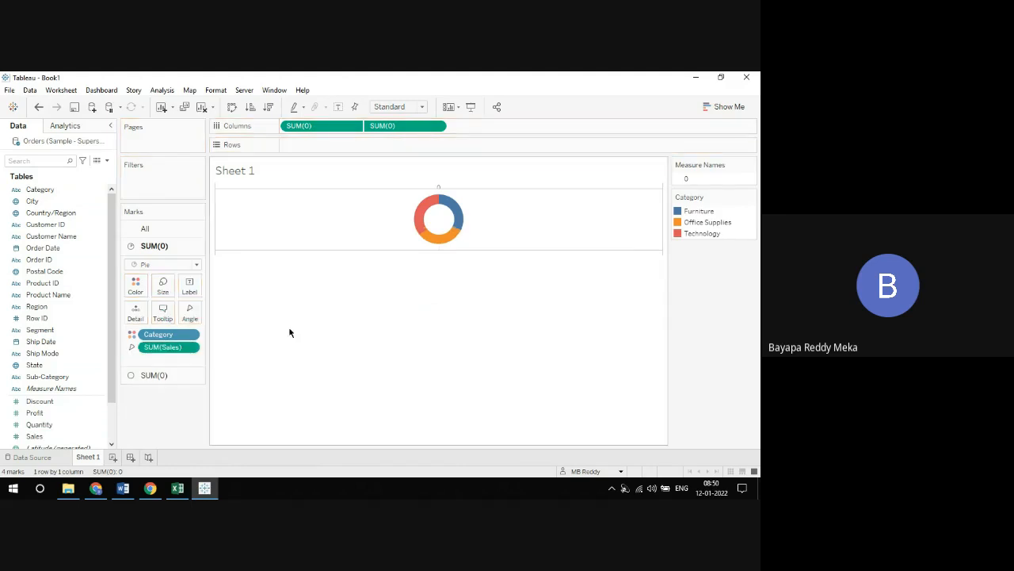
Label the inner circle with Sales and the pie slices with both Sales and Category
left_click(149, 374)
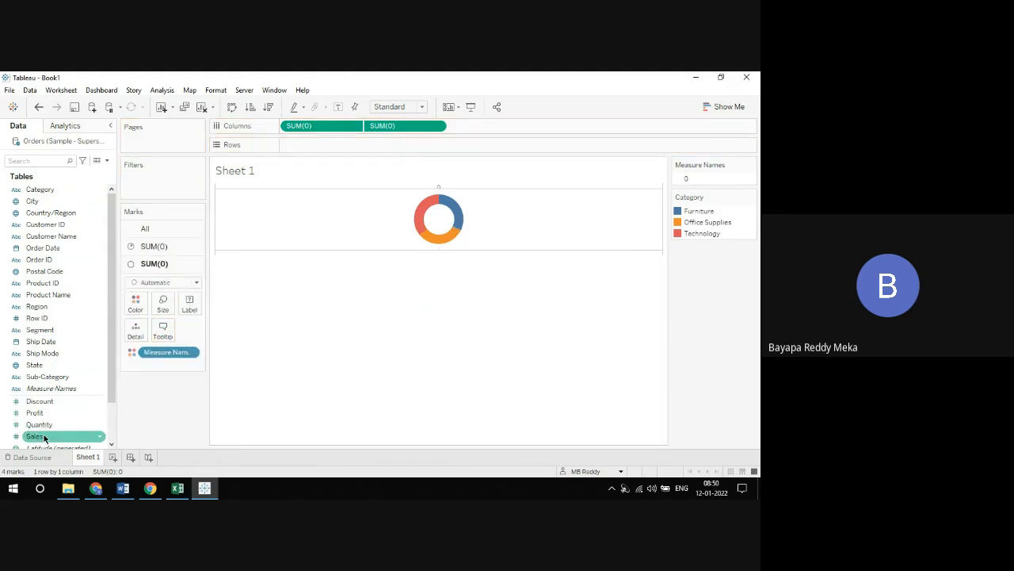
left_click_drag(47, 428, 195, 302)
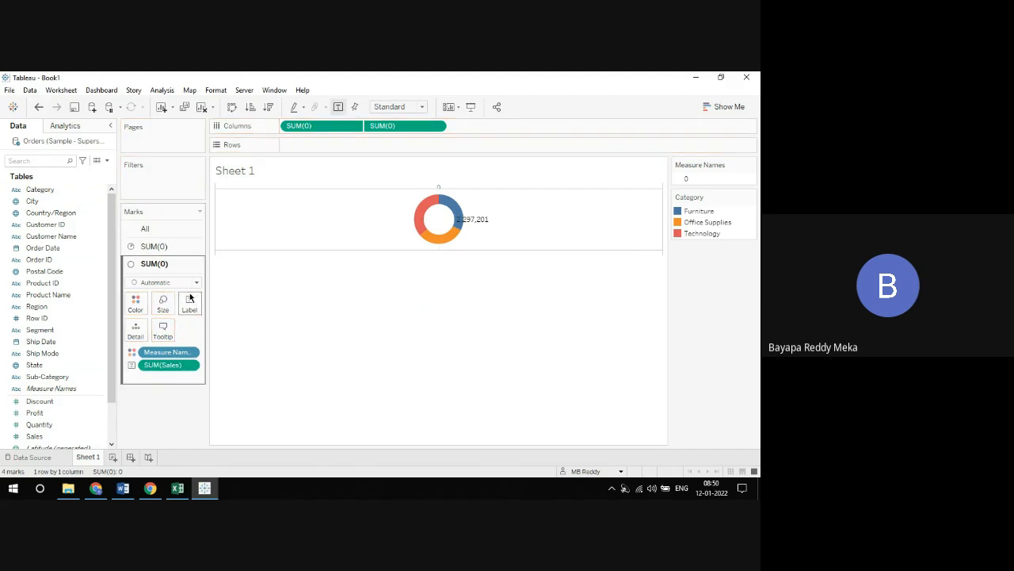
left_click(168, 247)
left_click_drag(48, 435, 197, 292)
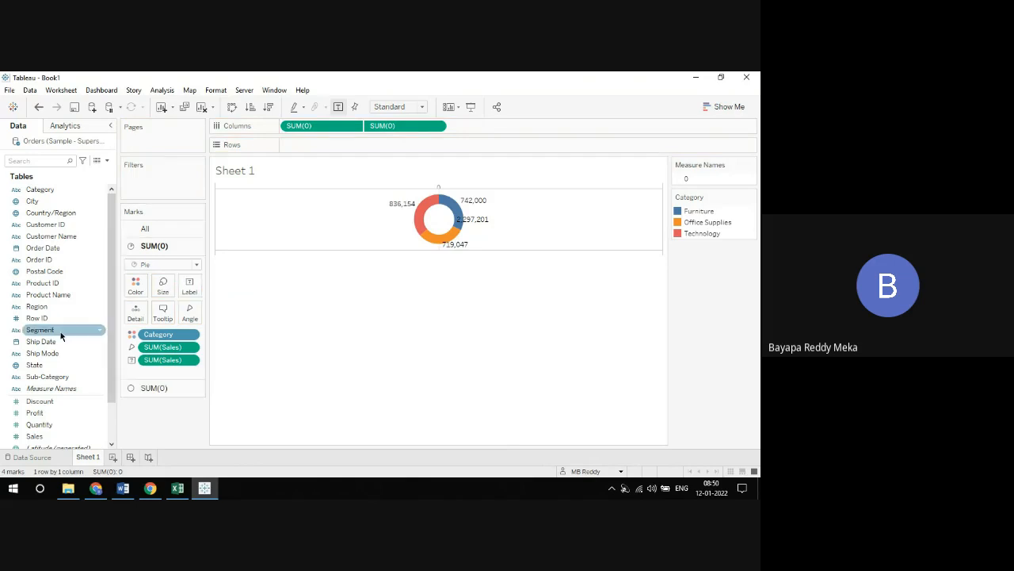
left_click_drag(39, 190, 181, 294)
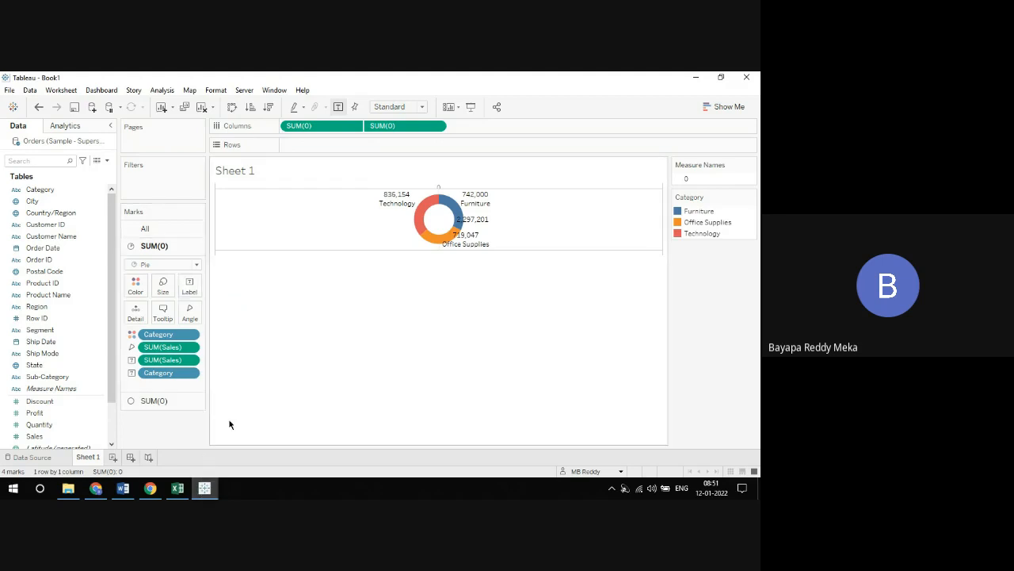
Add a new worksheet with the Shape mark type and assign the Indian flag from the Custom shapes palette
left_click(113, 457)
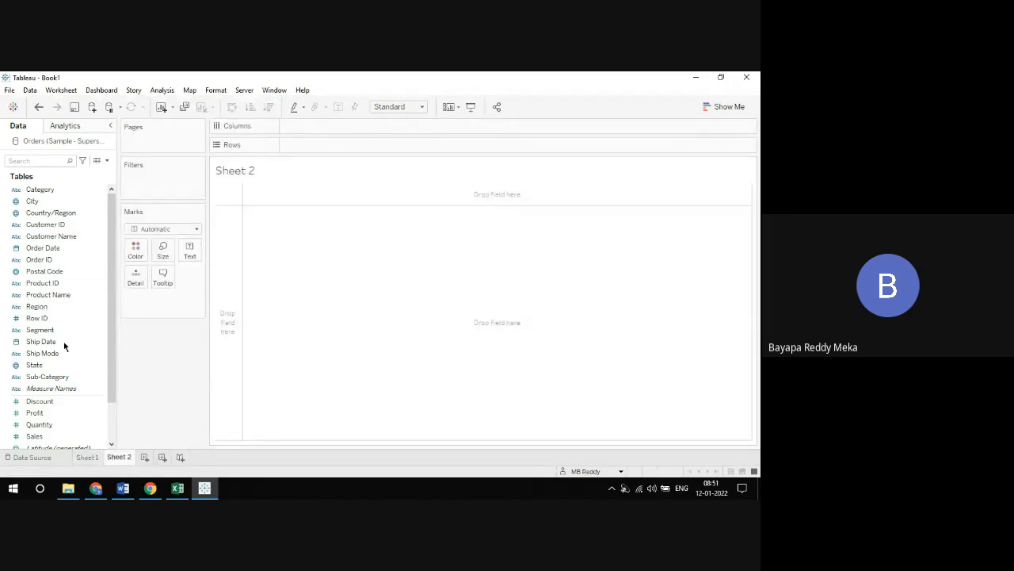
left_click(180, 228)
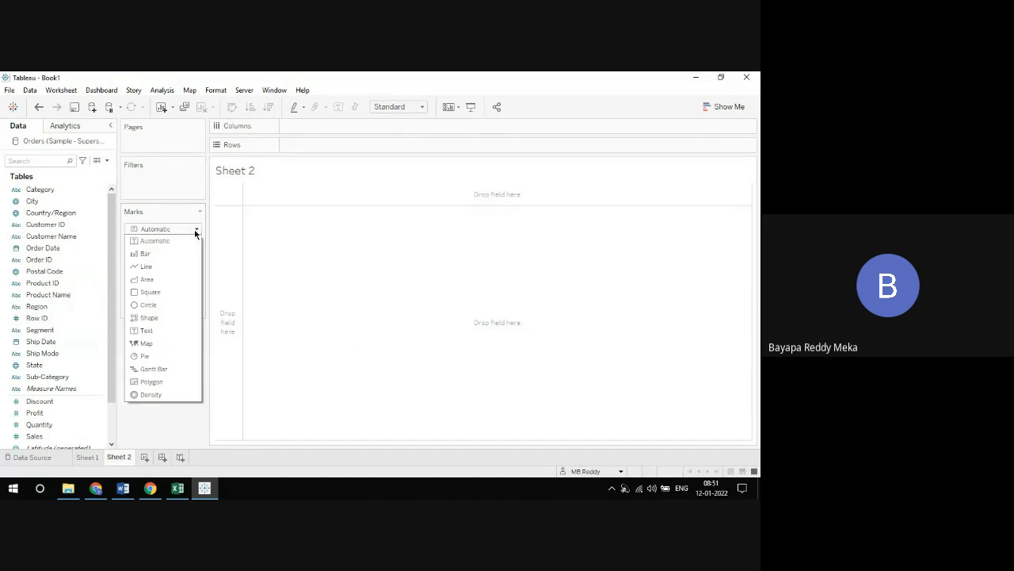
left_click(153, 317)
left_click(188, 284)
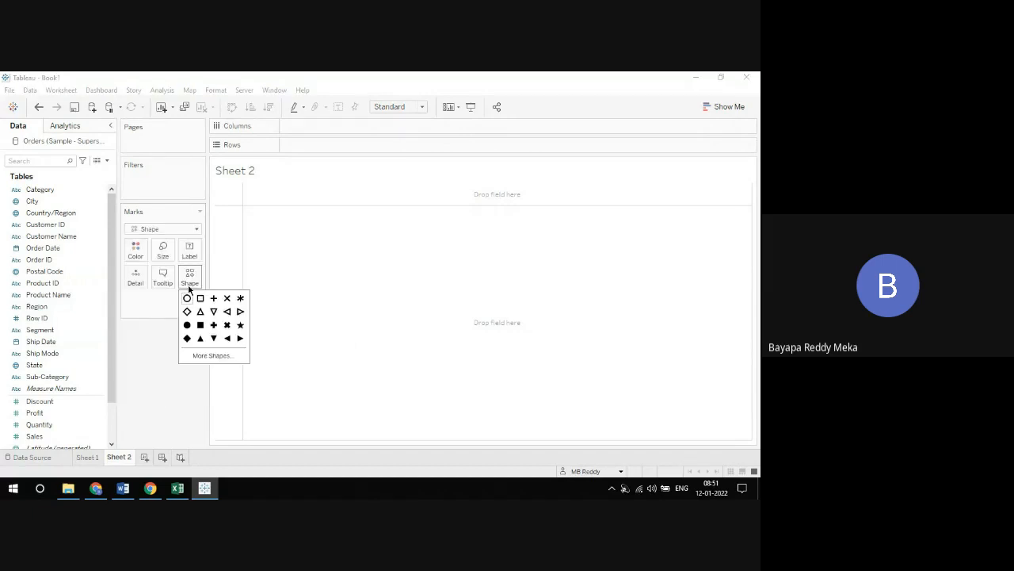
left_click(212, 356)
left_click(412, 183)
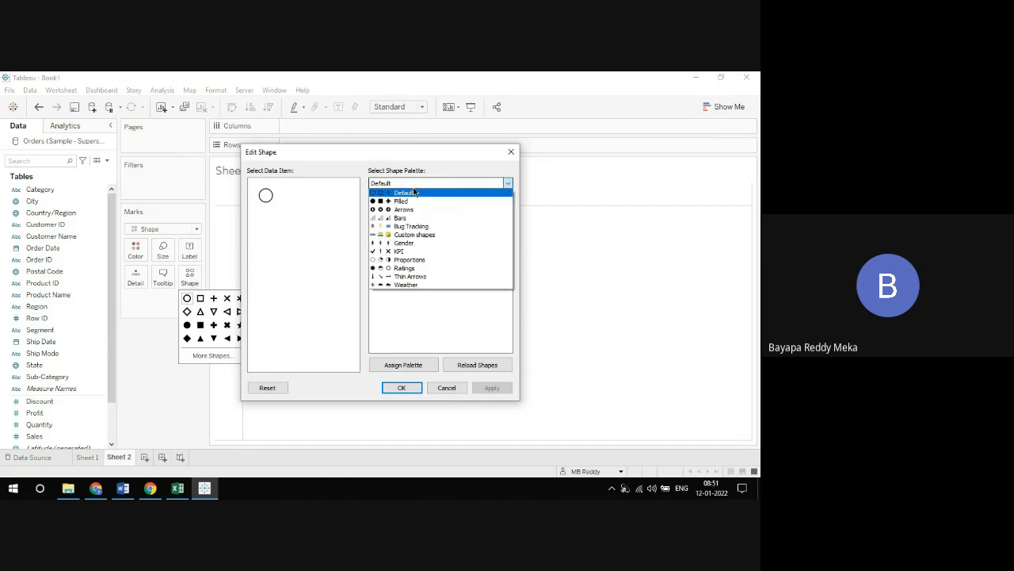
left_click(412, 229)
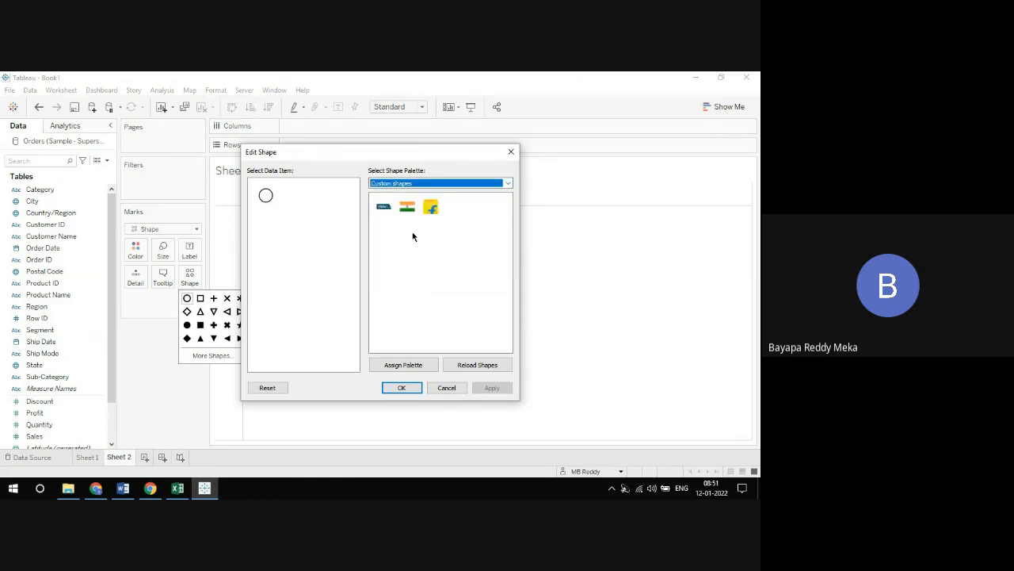
left_click(265, 198)
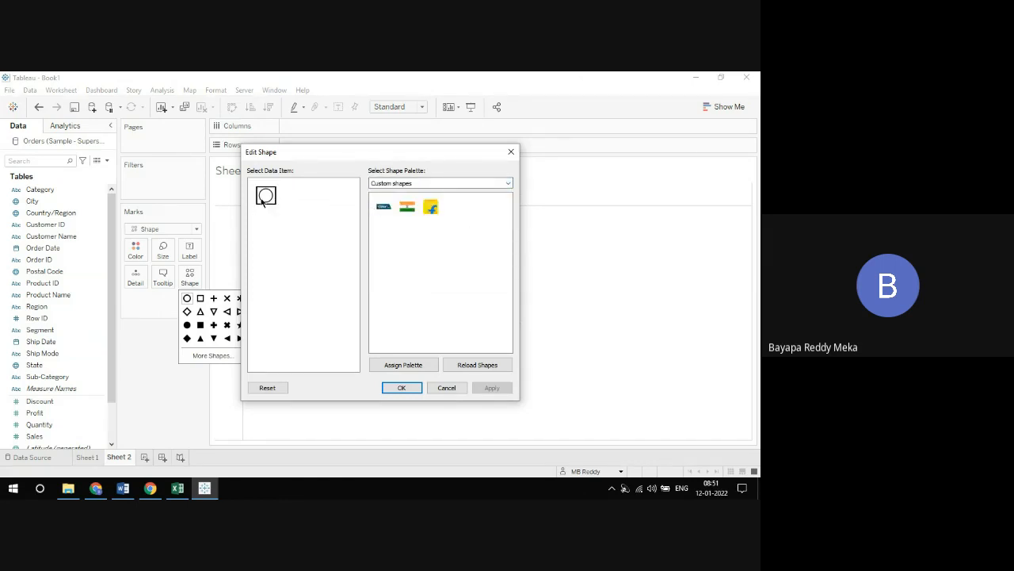
left_click(407, 206)
left_click(409, 392)
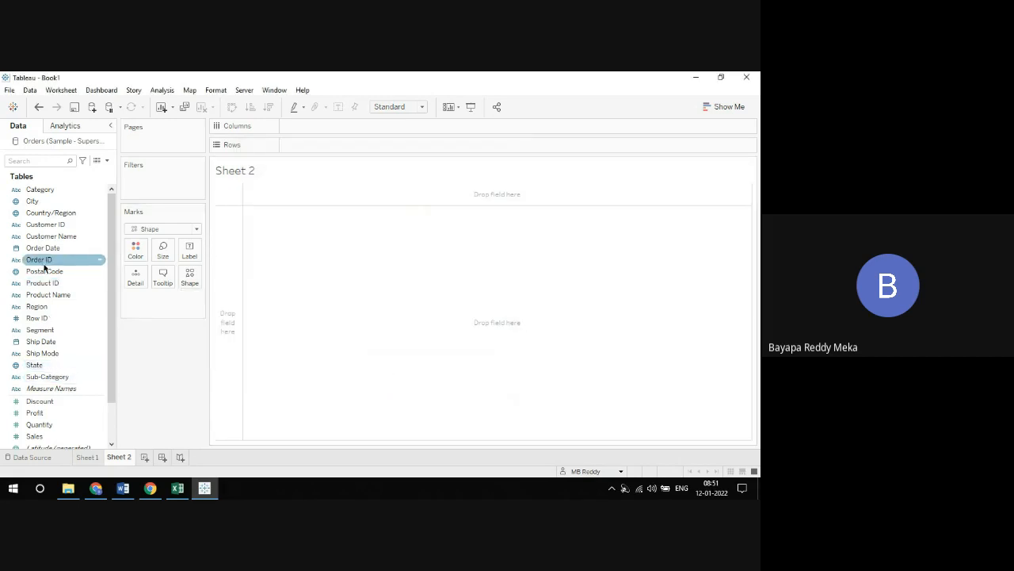
Create a calculated field named Calculation1 containing the empty string ''
left_click(108, 162)
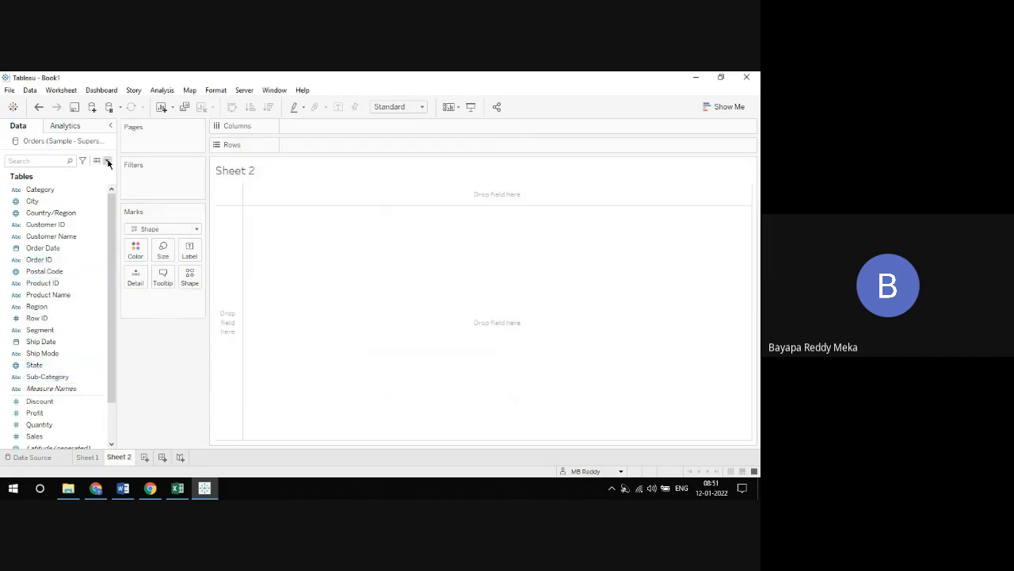
left_click(97, 173)
left_click(322, 277)
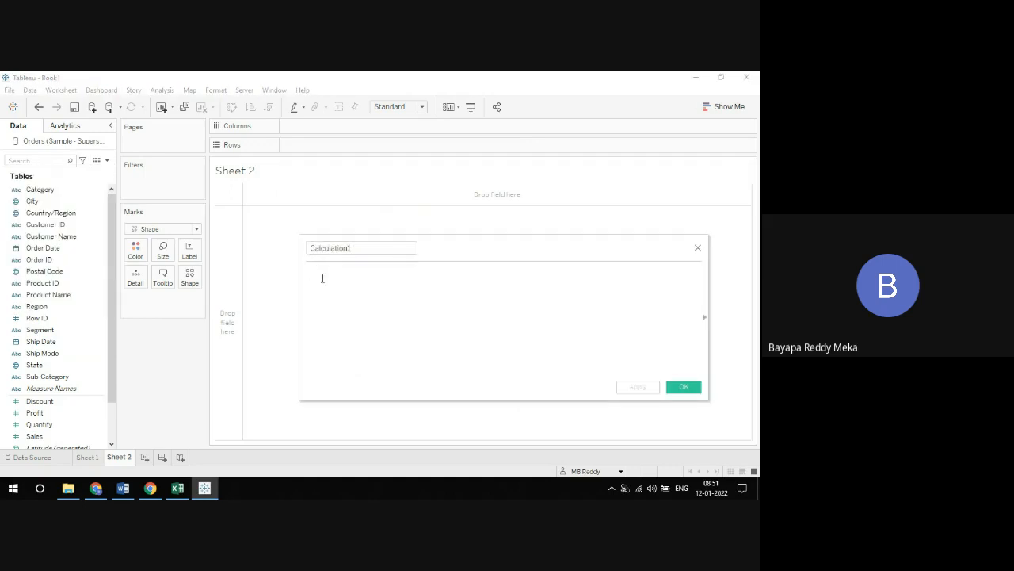
type("''")
left_click(685, 387)
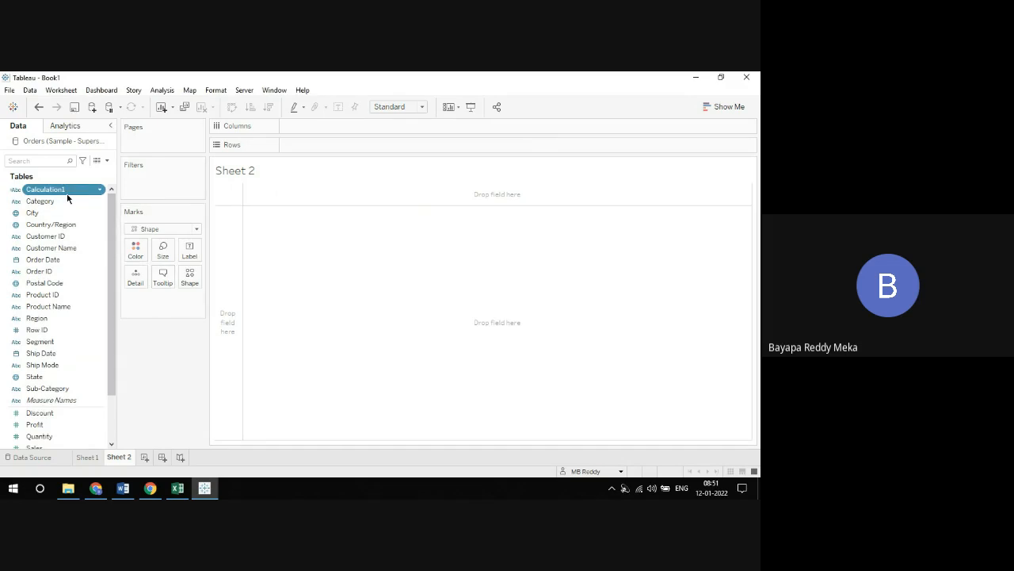
Add Calculation1 as the label of the flag mark and fit Sheet 2 to Entire View
left_click_drag(67, 191, 191, 252)
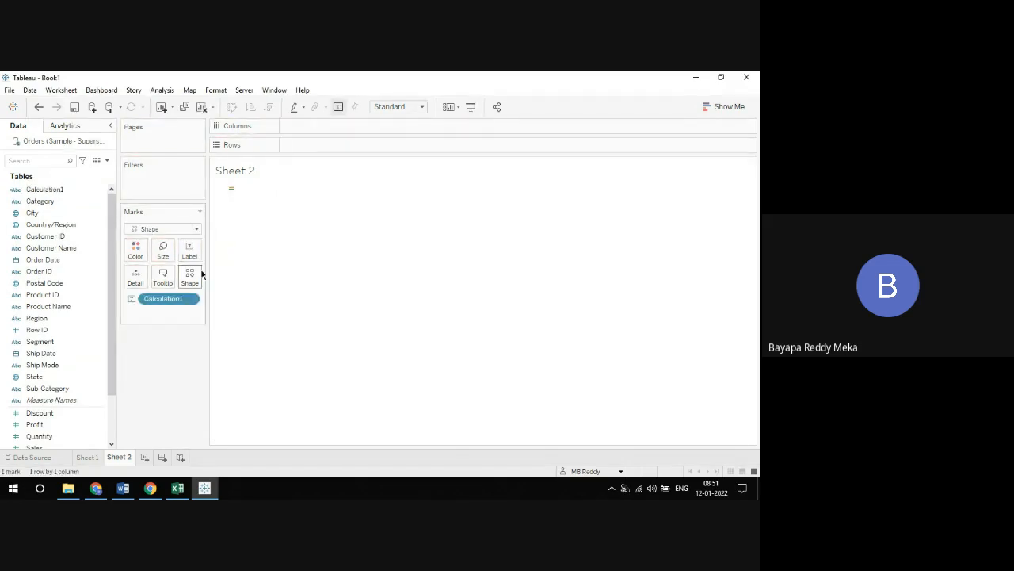
left_click(420, 107)
left_click(405, 147)
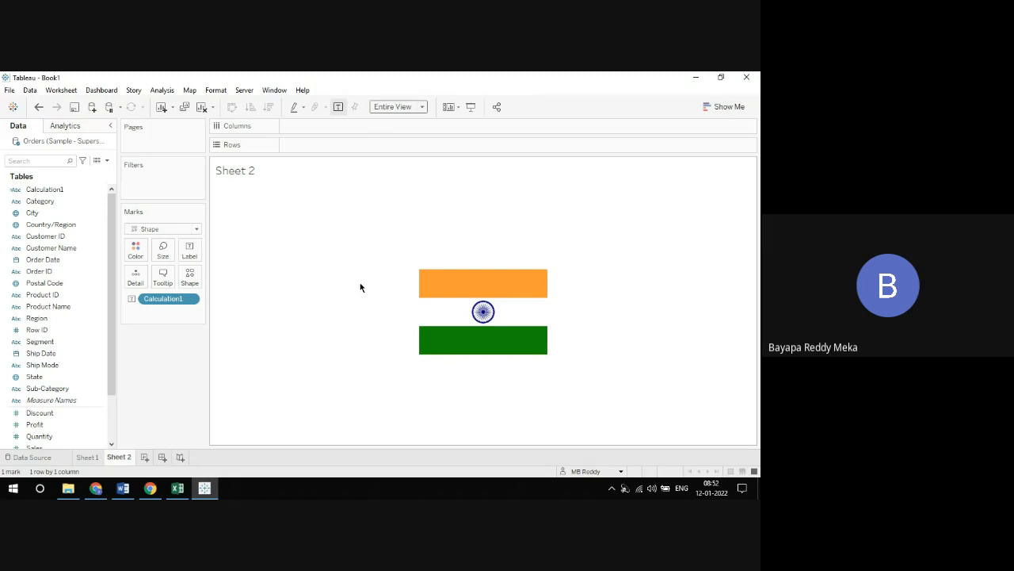
Create a new dashboard and add Sheet 2 with Sheet 1 above it
left_click(163, 457)
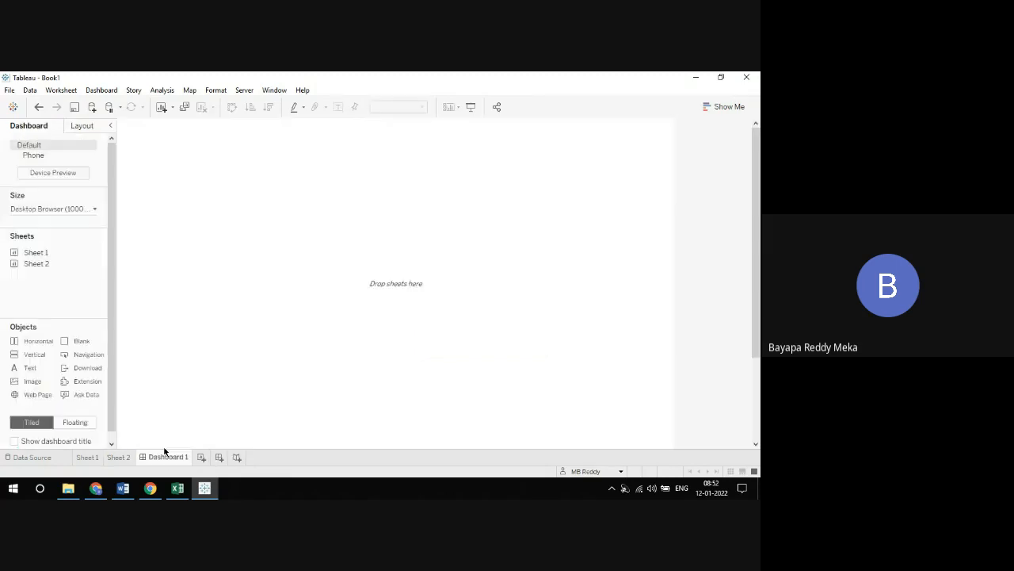
left_click_drag(59, 263, 147, 266)
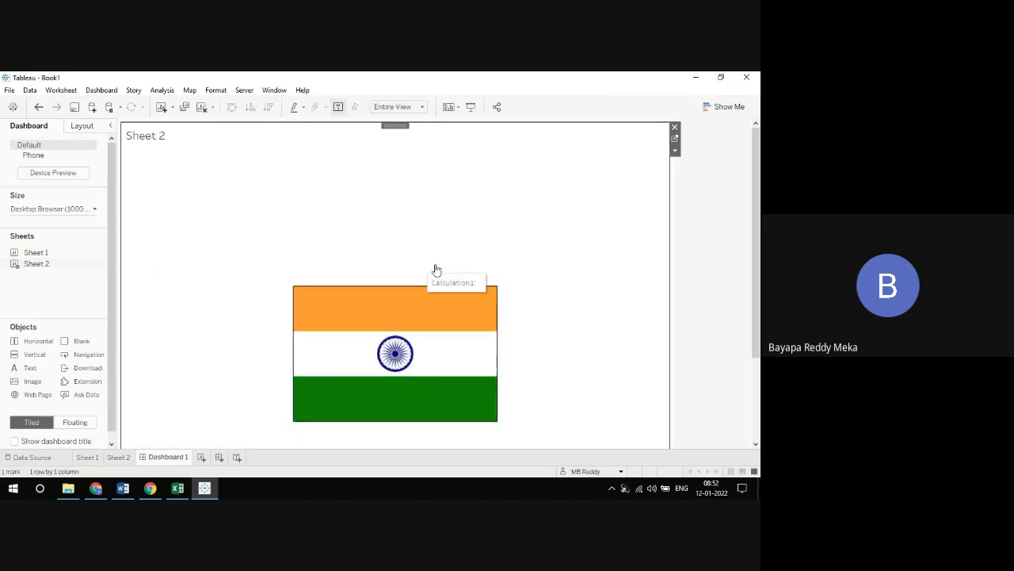
left_click_drag(36, 252, 368, 230)
Reduce the height of Sheet 1 on the dashboard to give Sheet 2 more room
scroll(668, 280, "down", 1)
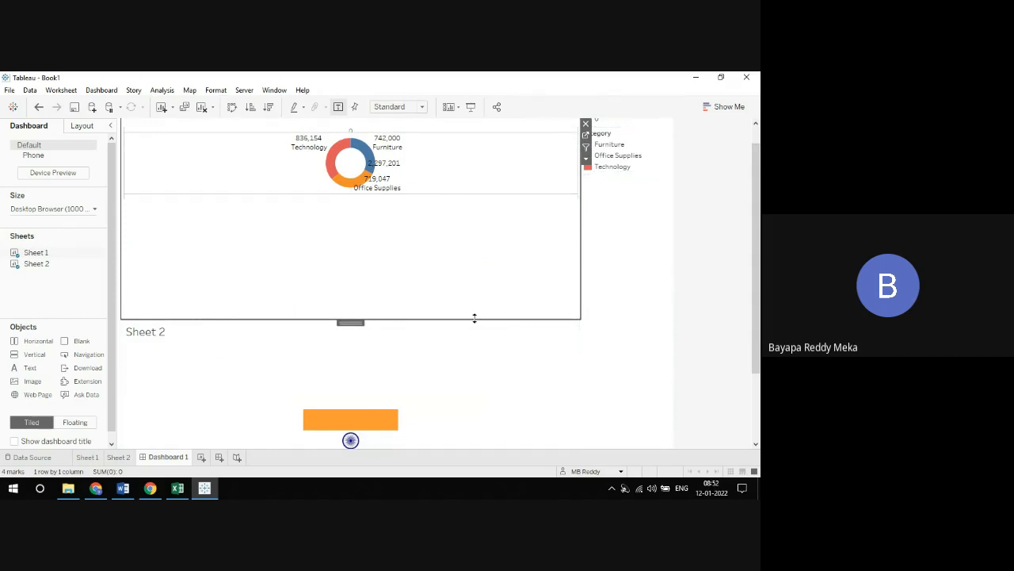
left_click_drag(473, 318, 475, 204)
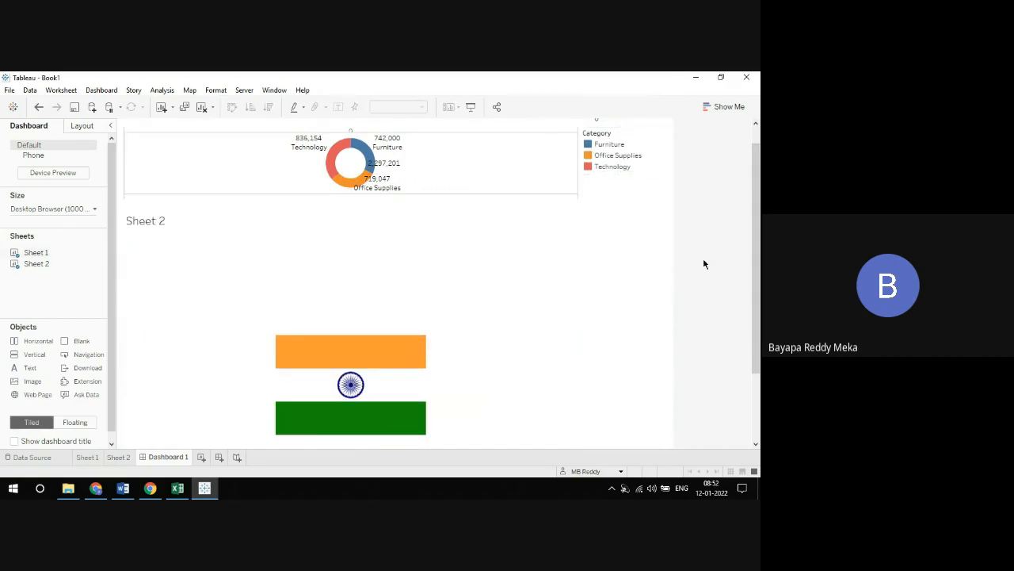
scroll(704, 264, "down", 1)
key("super+d")
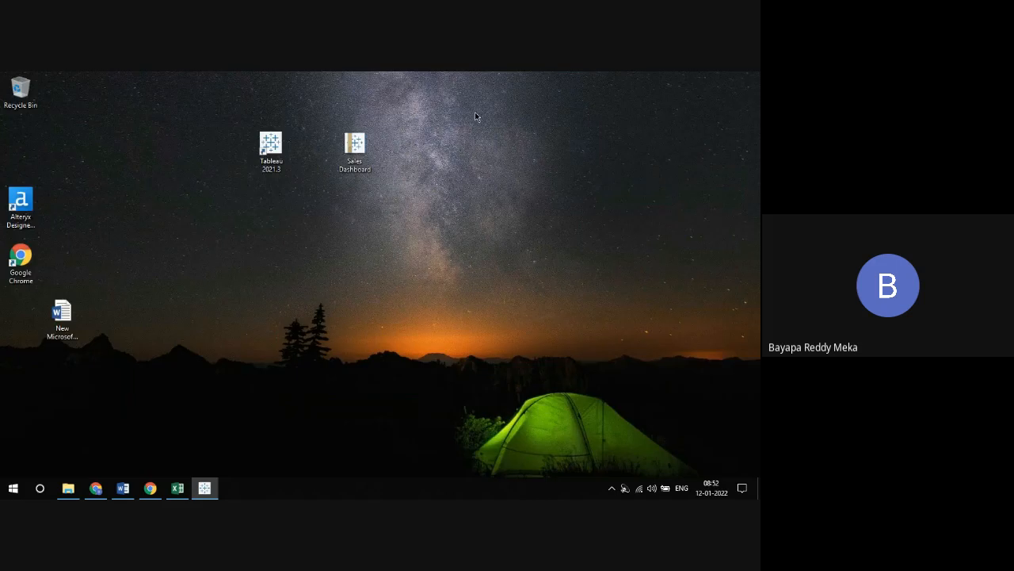
key("super+d")
left_click(754, 492)
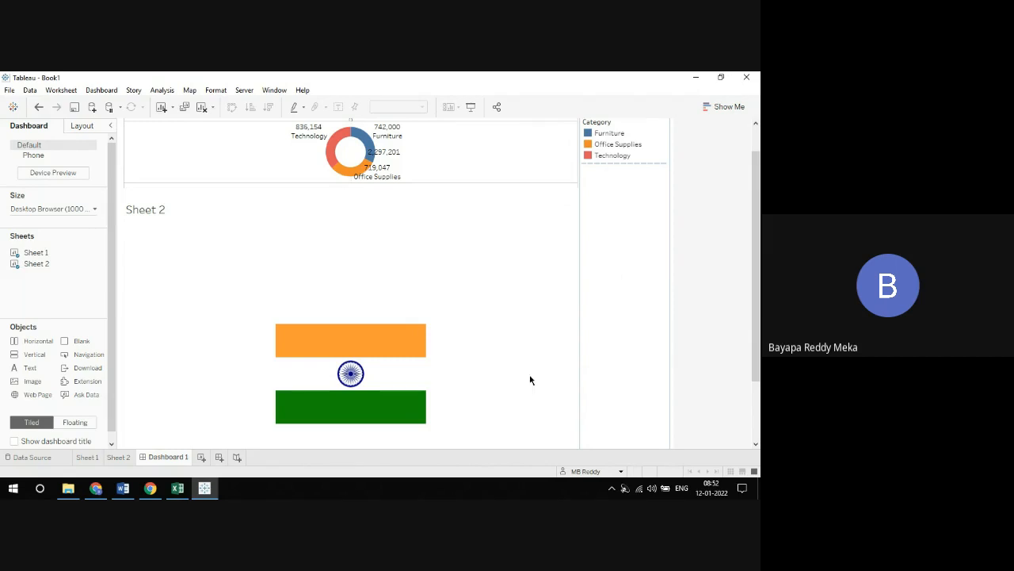
Copy Sheet 1 and paste it as a new sheet after Dashboard 1, adding one blank worksheet as well
left_click(126, 457)
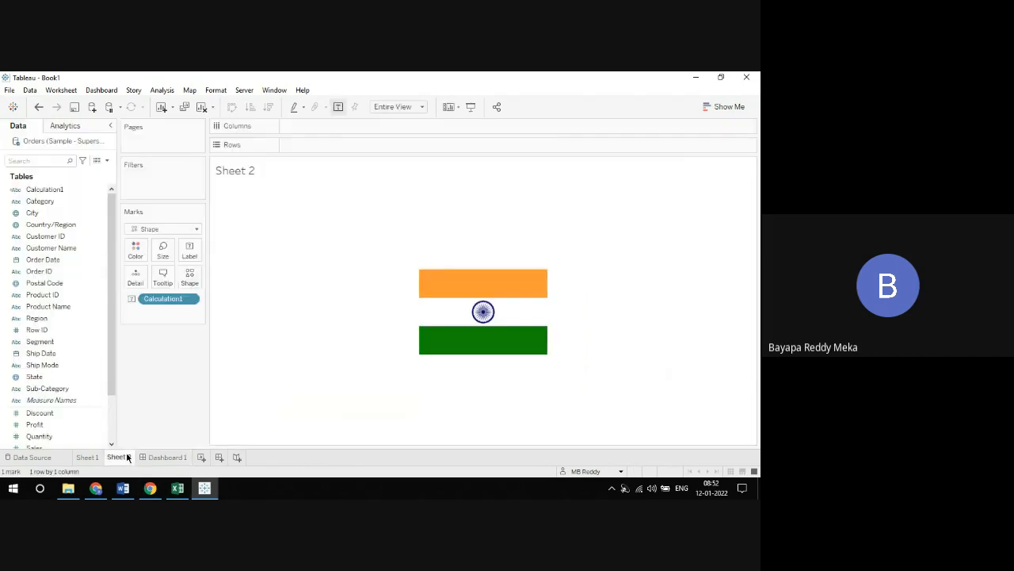
left_click(86, 458)
right_click(89, 457)
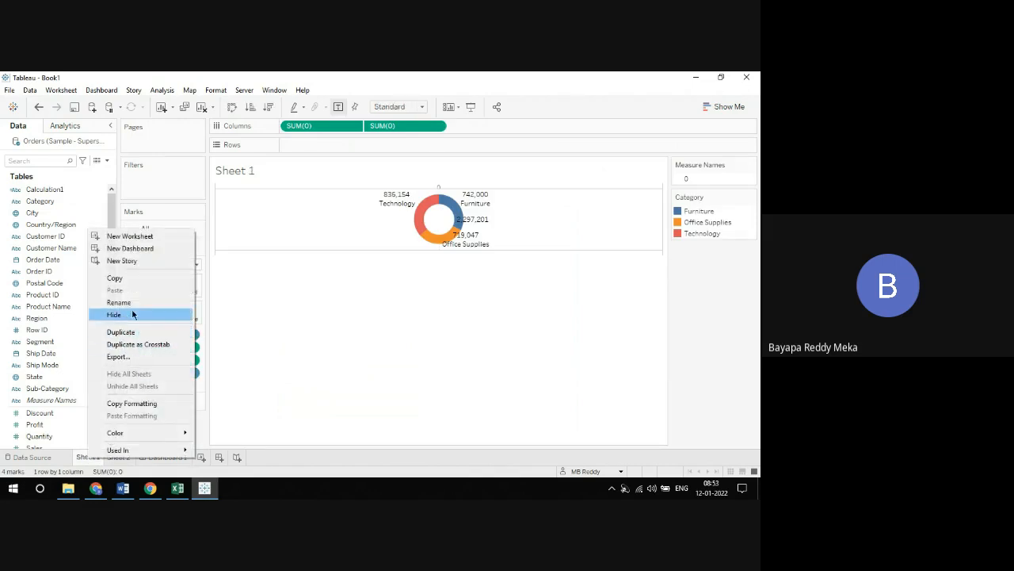
left_click(117, 278)
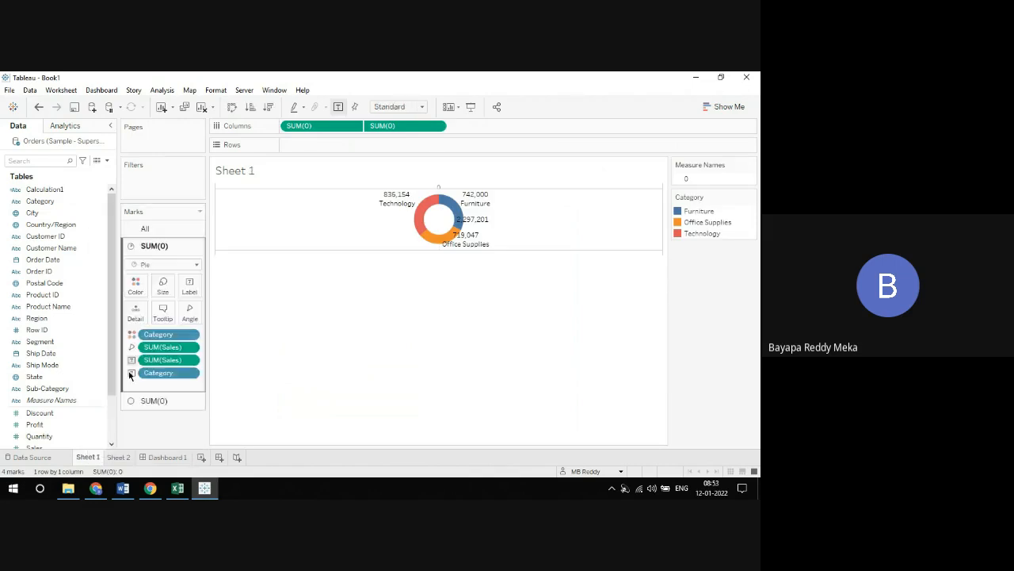
left_click(201, 457)
right_click(203, 457)
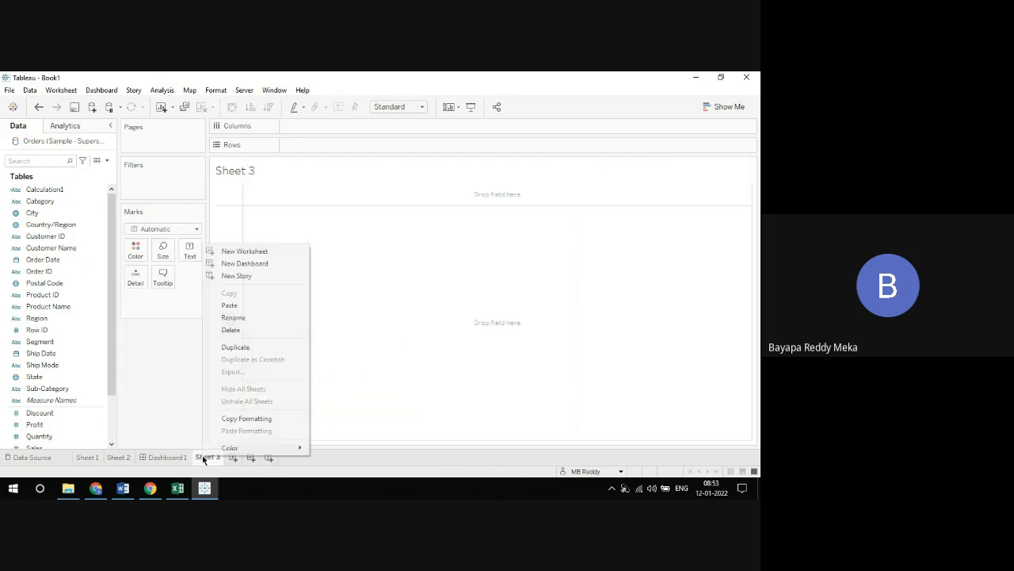
left_click(230, 305)
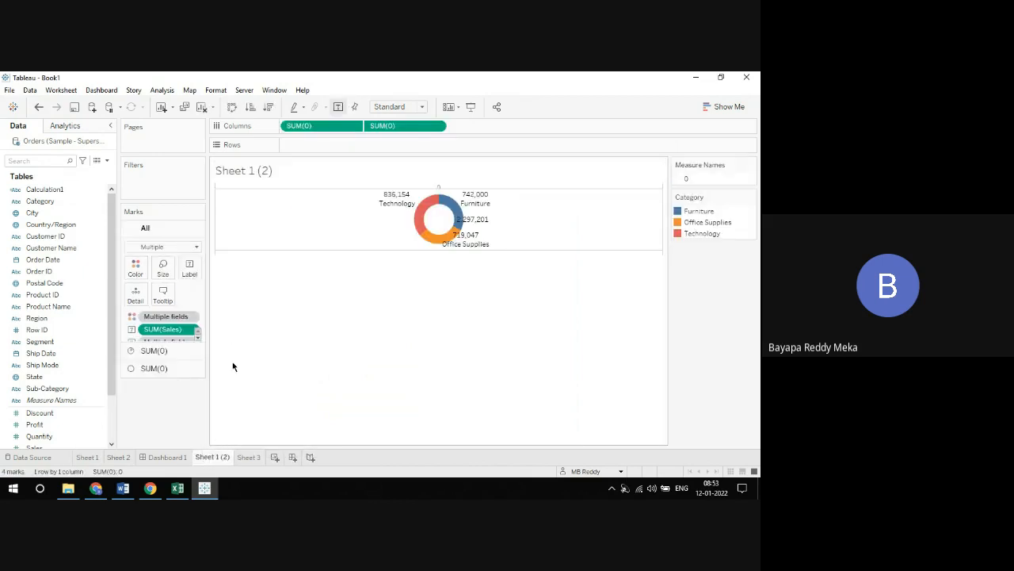
Rename the pasted copy of Sheet 1 as donut
left_click(87, 458)
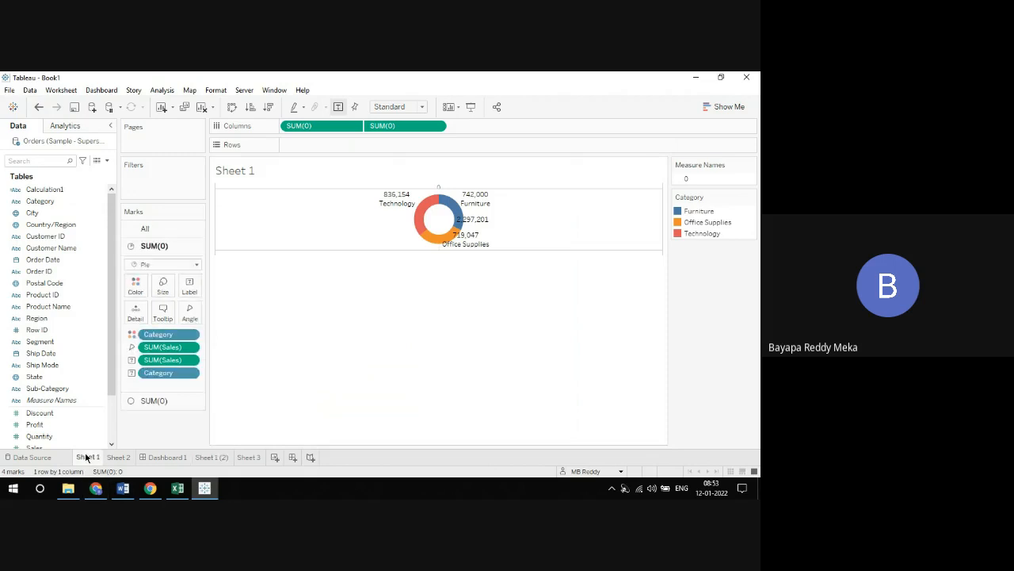
left_click(213, 458)
right_click(212, 459)
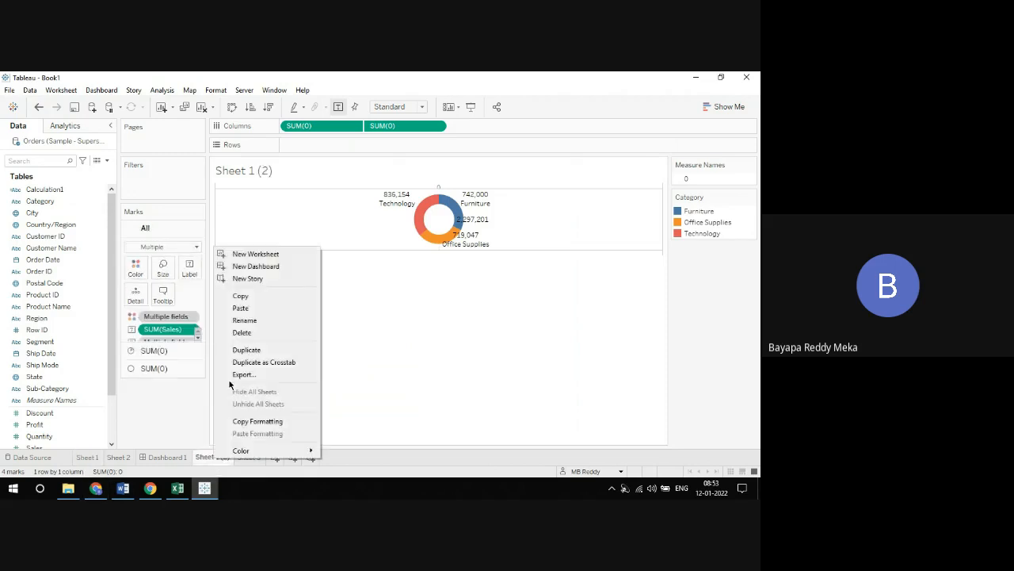
left_click(242, 323)
type("donut")
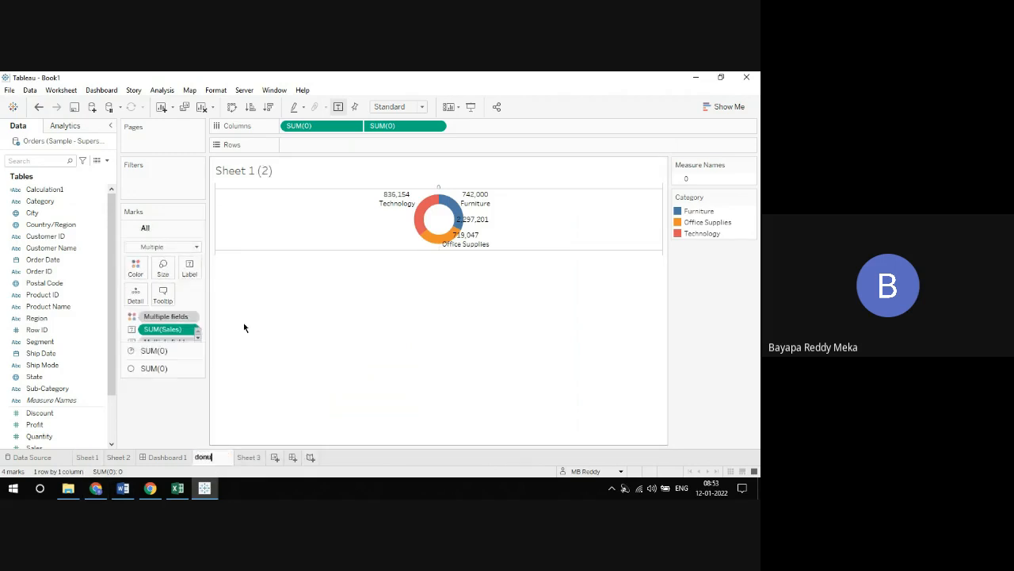
key("Return")
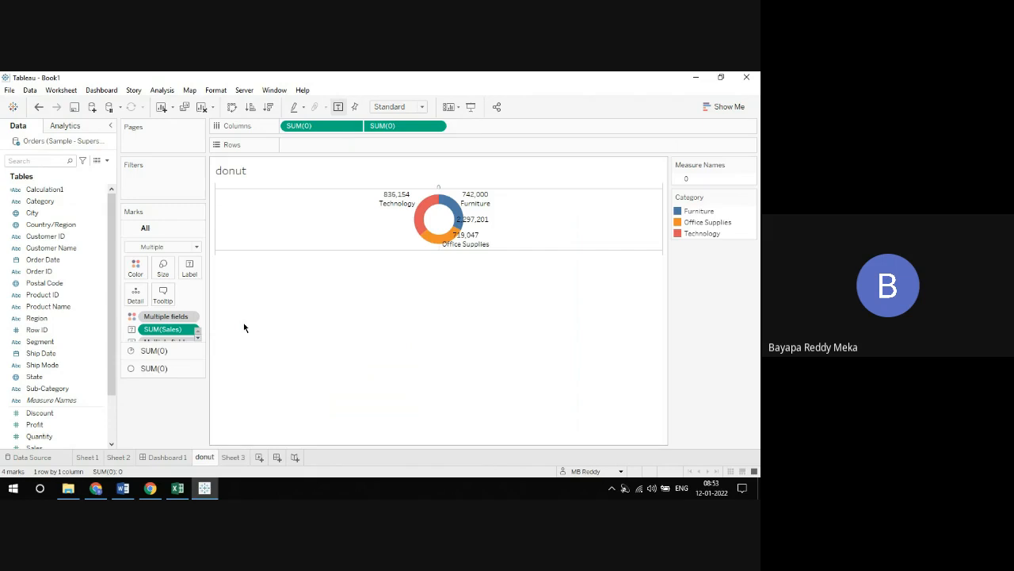
On the donut sheet, replace Category with the year of Order Date as the color of the pie marks
left_click(78, 459)
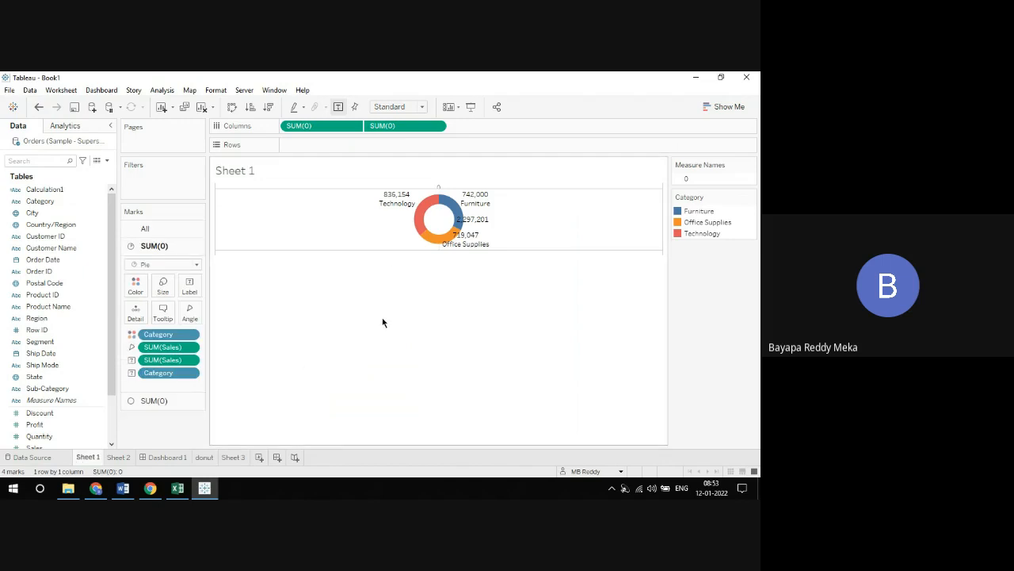
left_click(204, 457)
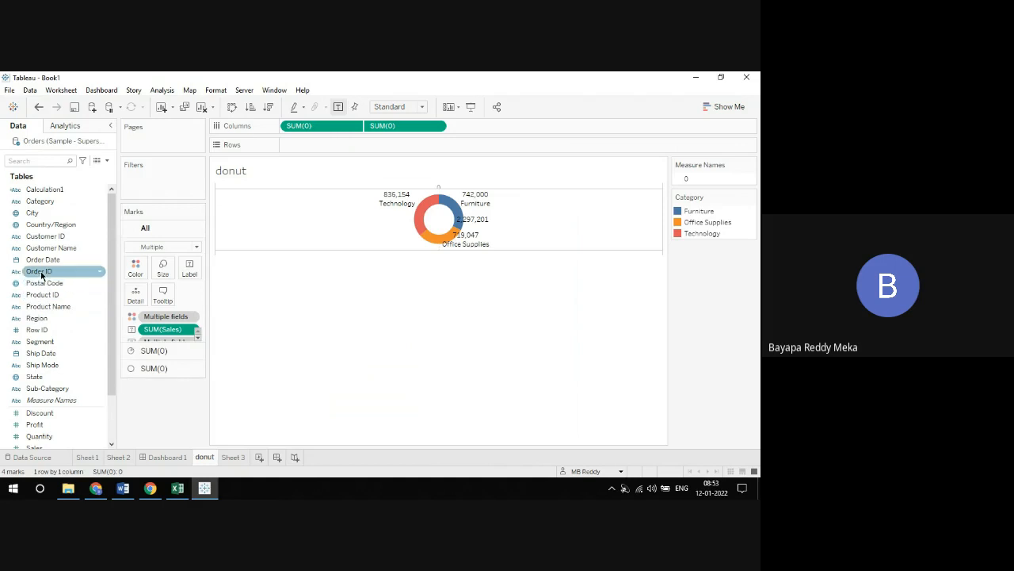
left_click(154, 350)
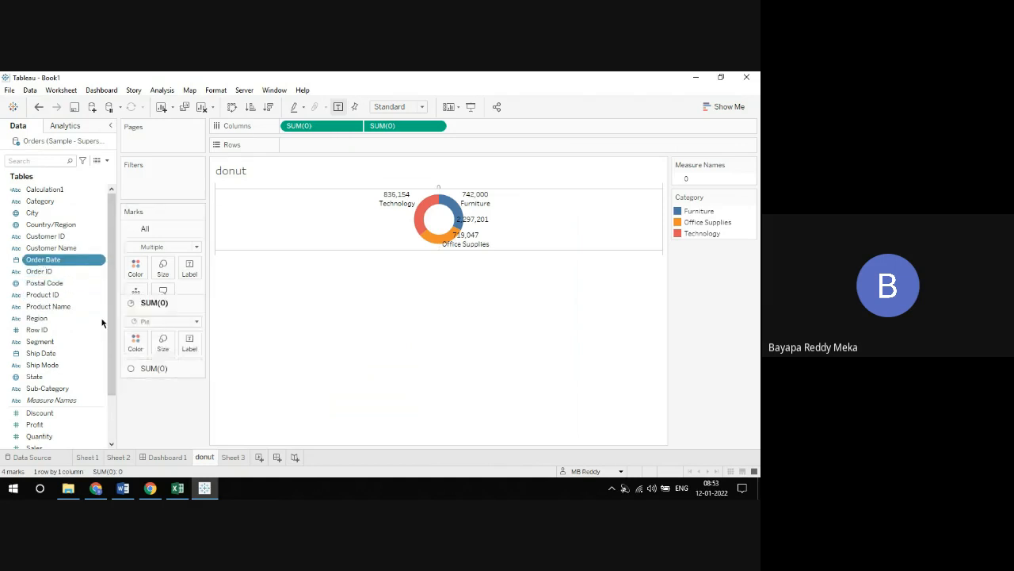
left_click_drag(54, 264, 168, 333)
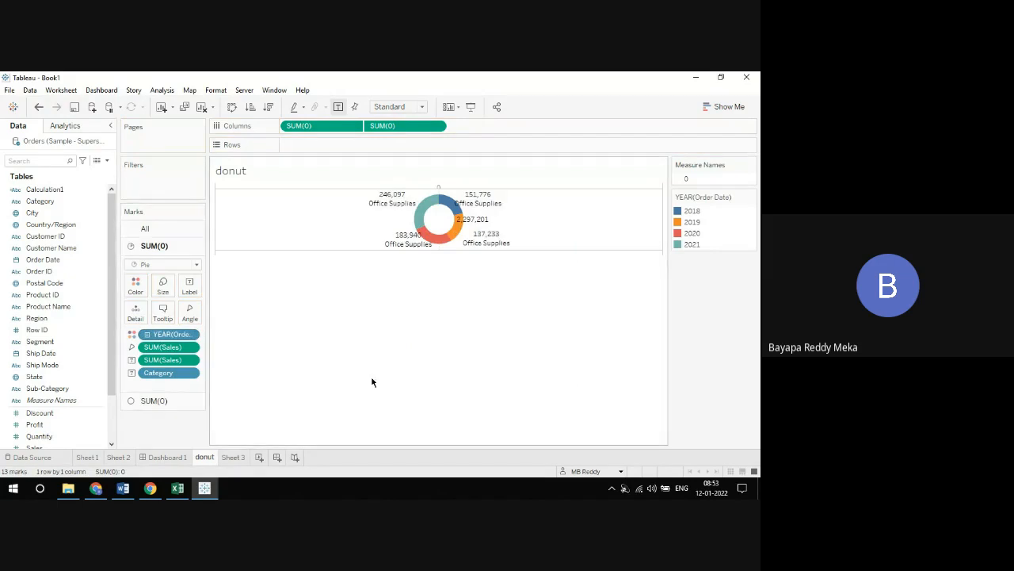
Compare the original donut chart on Sheet 1 with the modified one on the donut sheet
left_click(98, 459)
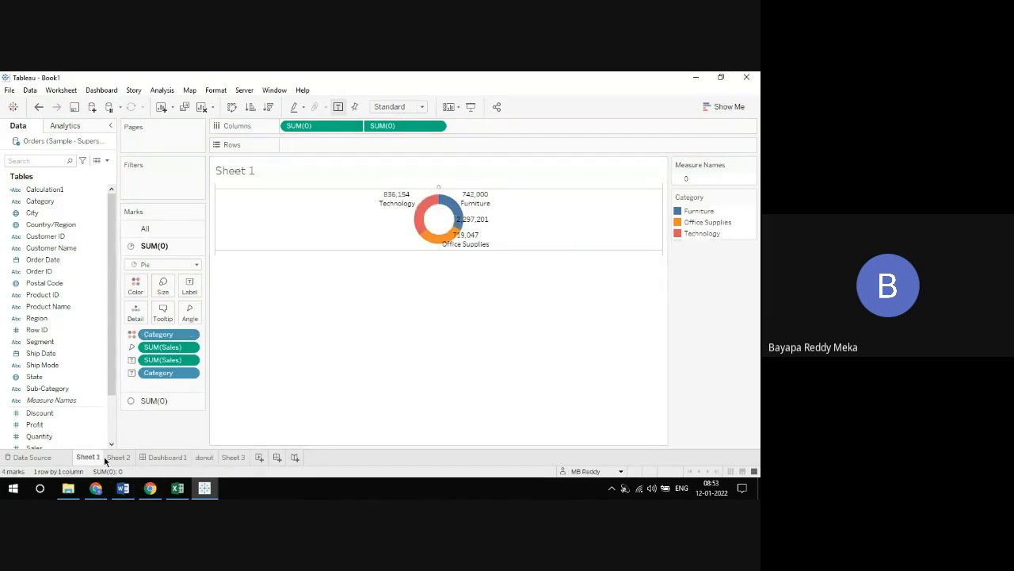
left_click(206, 458)
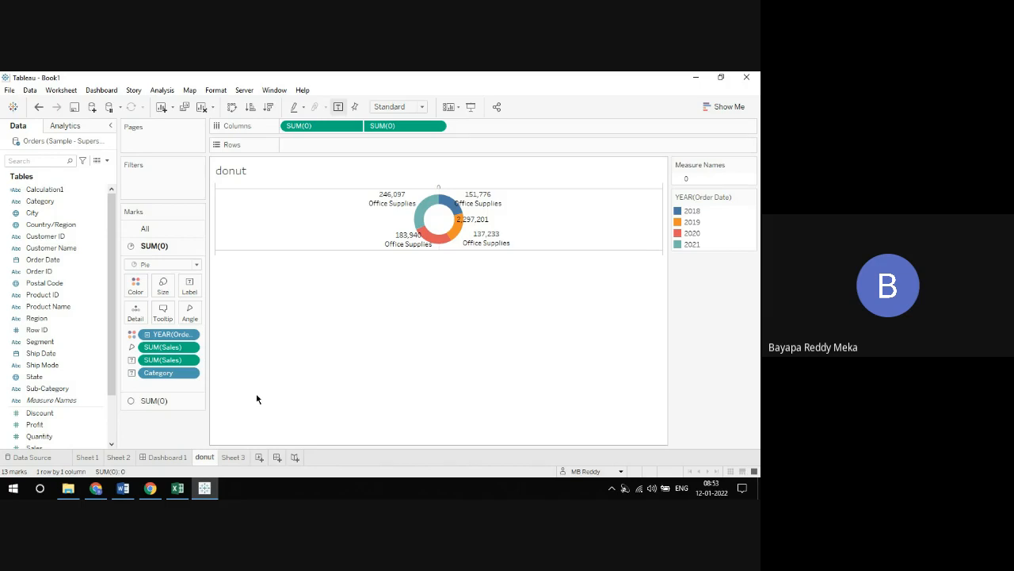
left_click(97, 460)
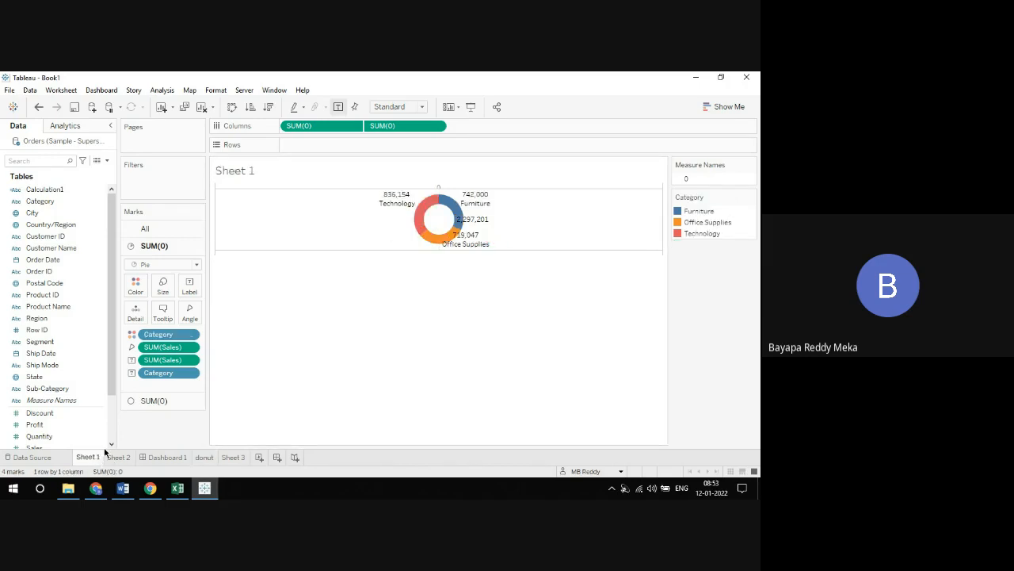
left_click(210, 458)
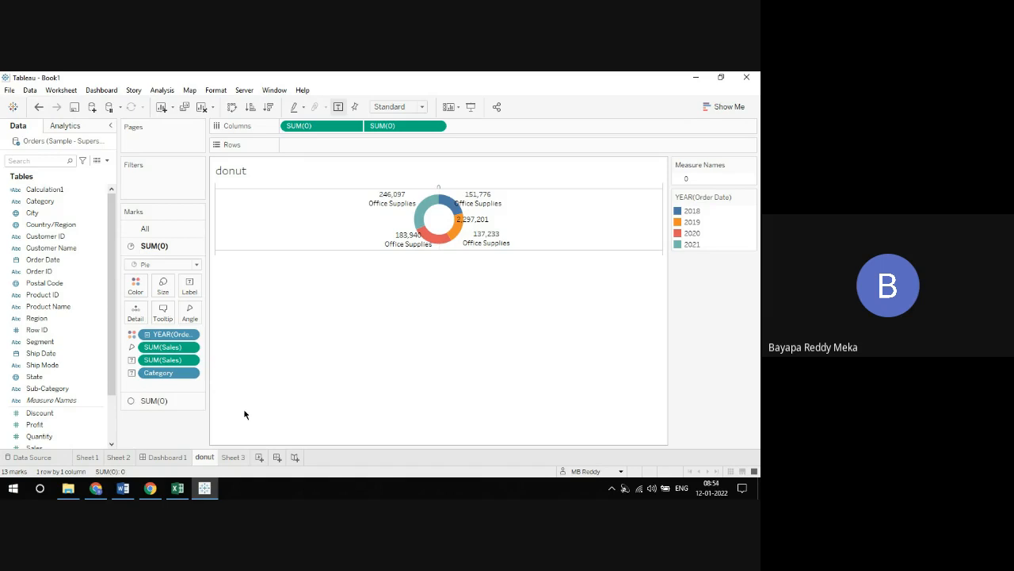
left_click(87, 457)
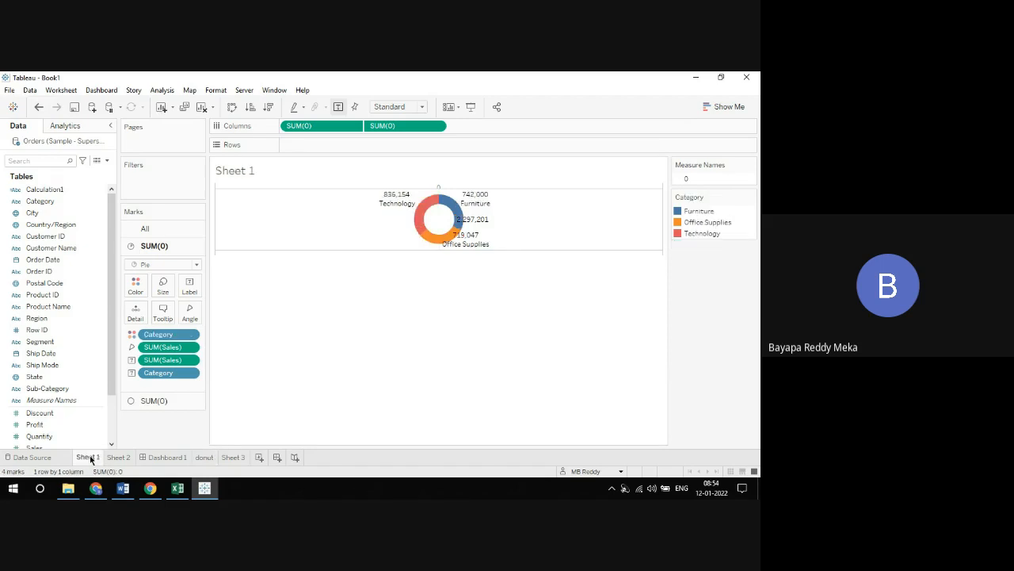
On the donut sheet, label the pie marks with the quarter of Order Date and remove the Category label
left_click(205, 457)
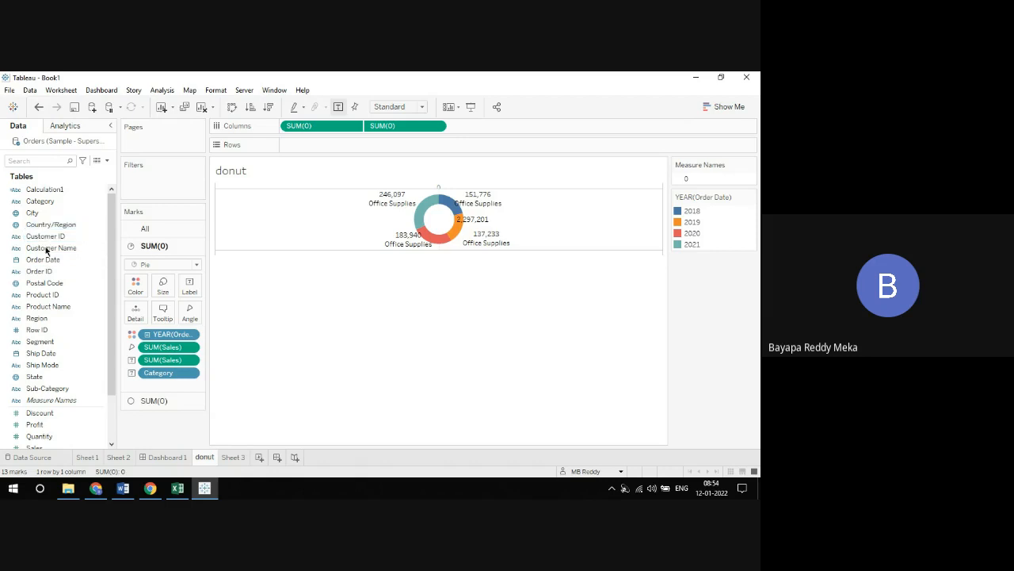
left_click_drag(38, 260, 189, 287)
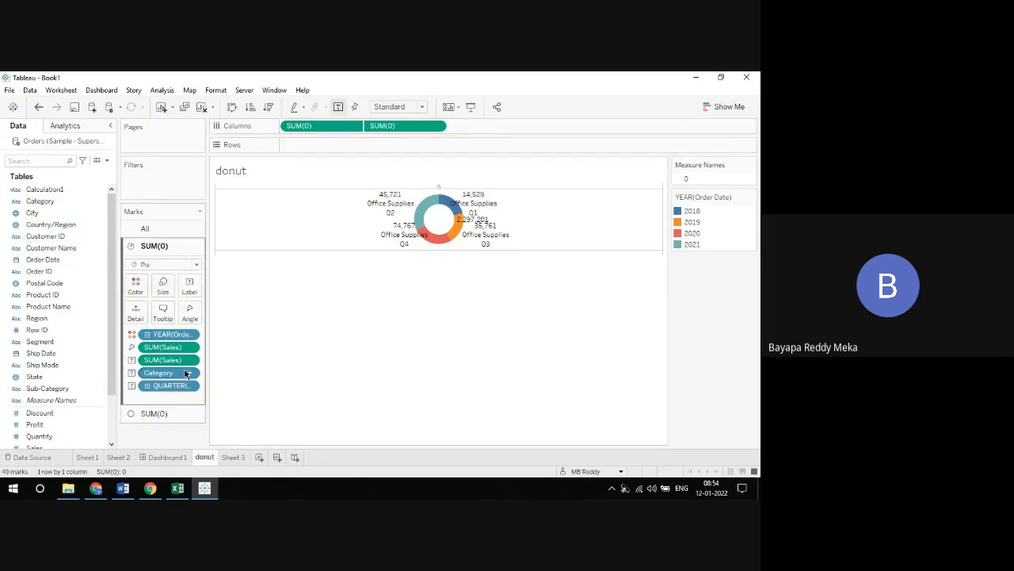
left_click_drag(175, 372, 303, 346)
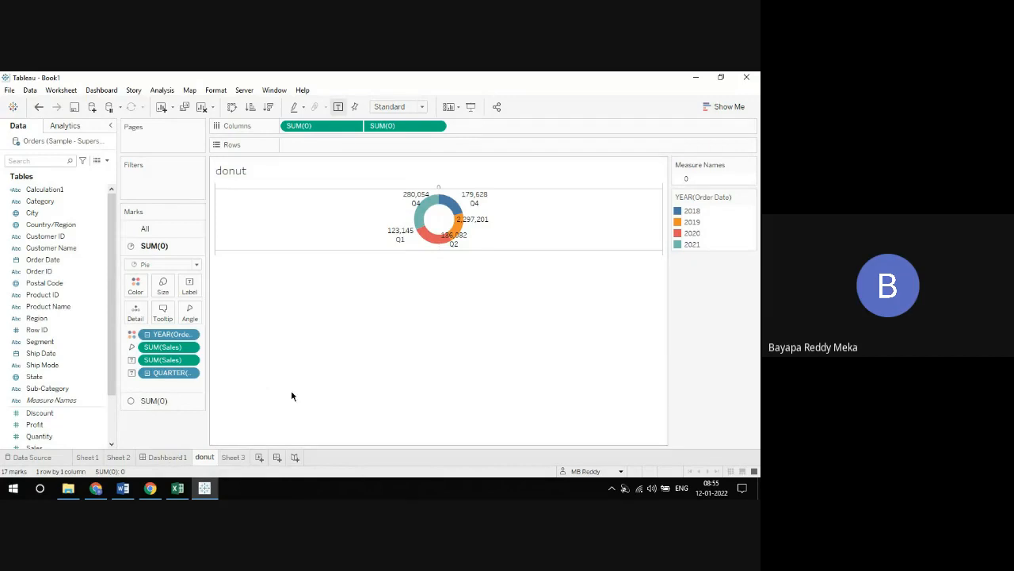
Switch to the Google Meet call in Chrome and stop recording the meeting
left_click(96, 488)
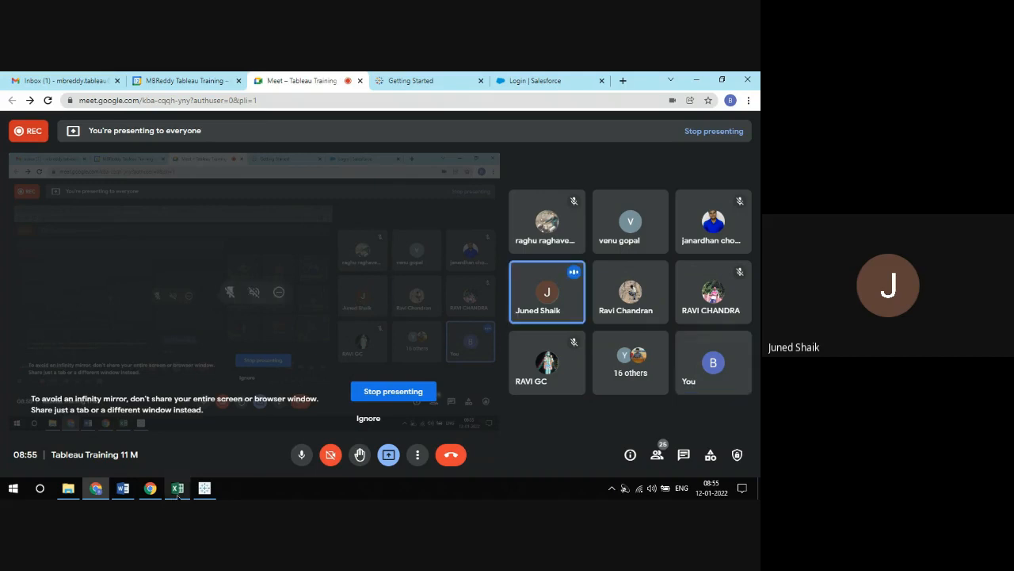
left_click(205, 487)
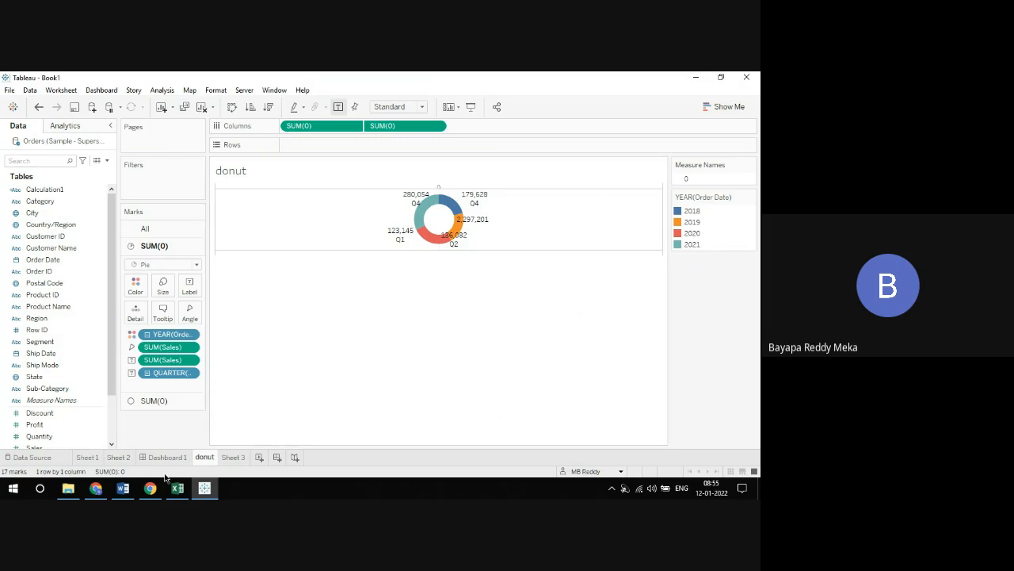
left_click(99, 445)
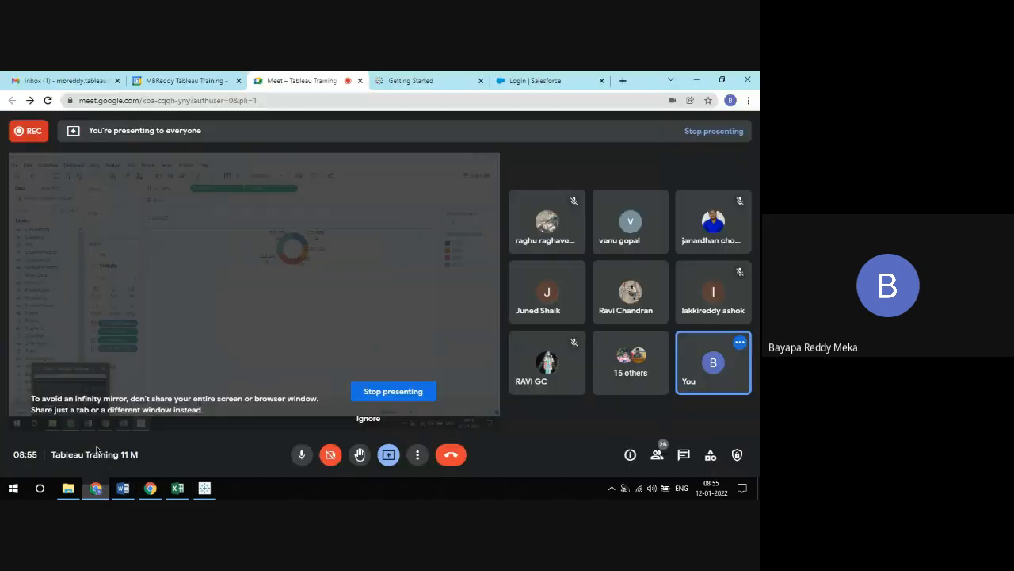
left_click(418, 454)
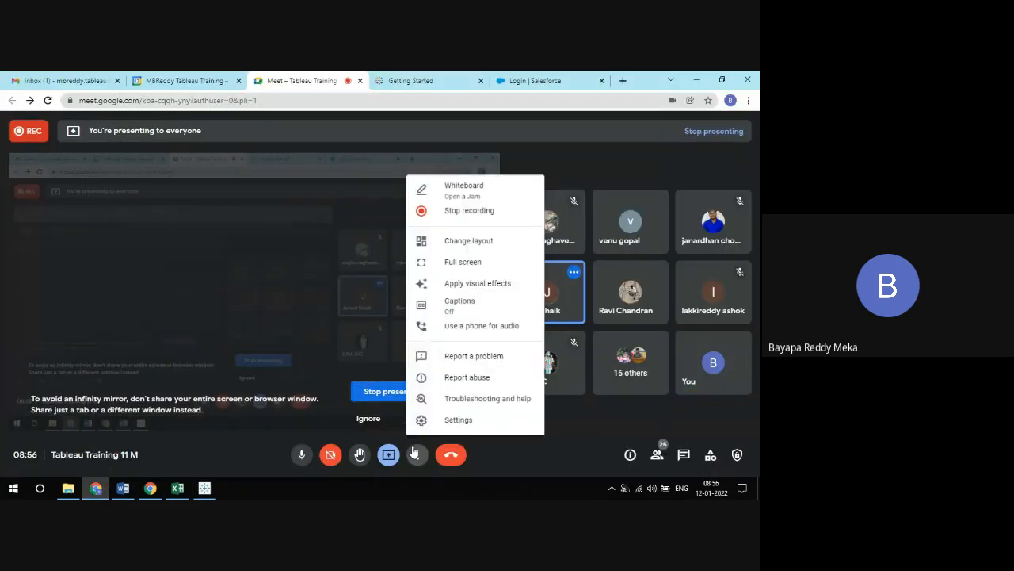
left_click(490, 200)
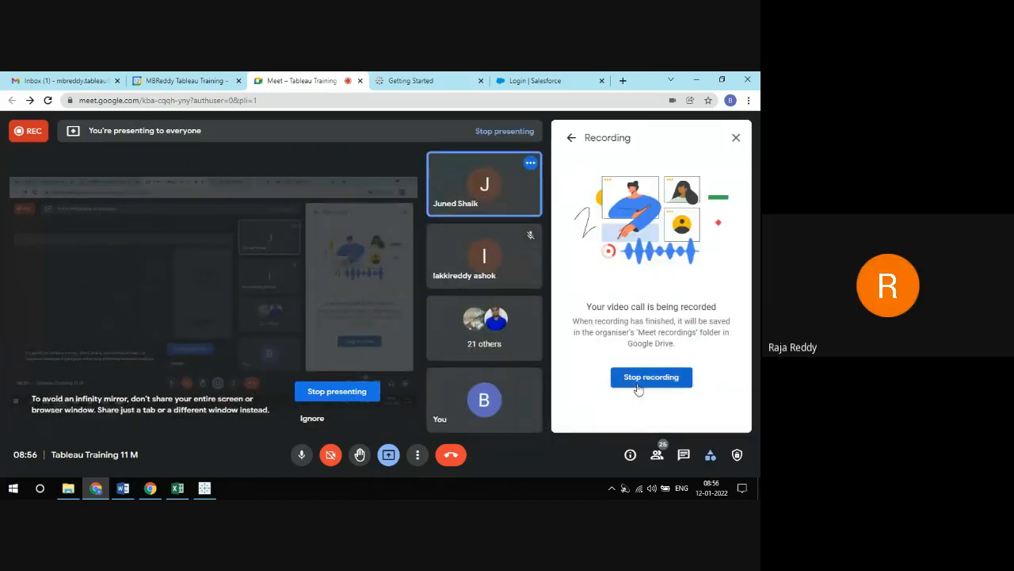
left_click(636, 378)
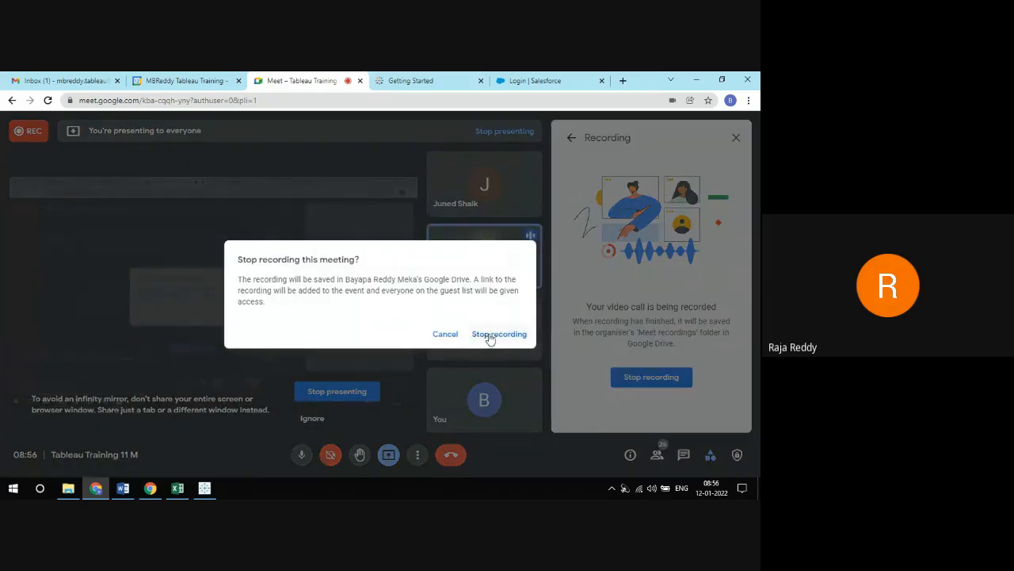